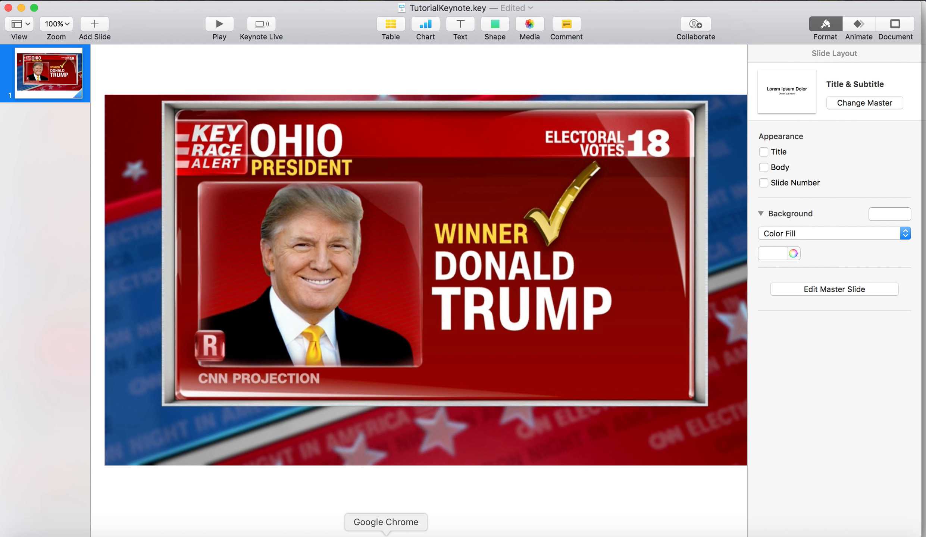
Switch to Google Chrome and search the web for "ohio trump cnn"
click(387, 532)
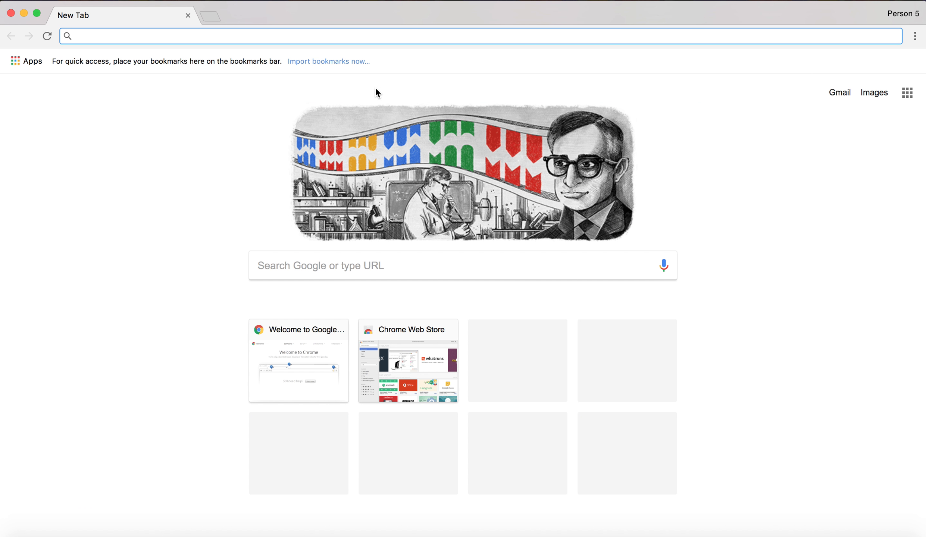
text(ohio tur)
key(BackSpace)
key(BackSpace)
key(BackSpace)
text(rump cnn)
key(Return)
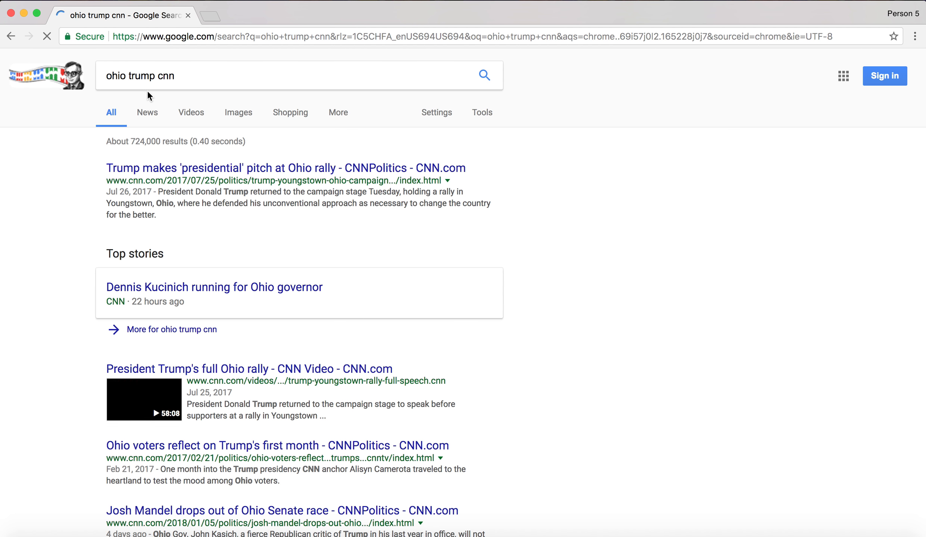
Show the image results and open the preview of the Ohio "Winner Donald Trump" graphic
click(228, 118)
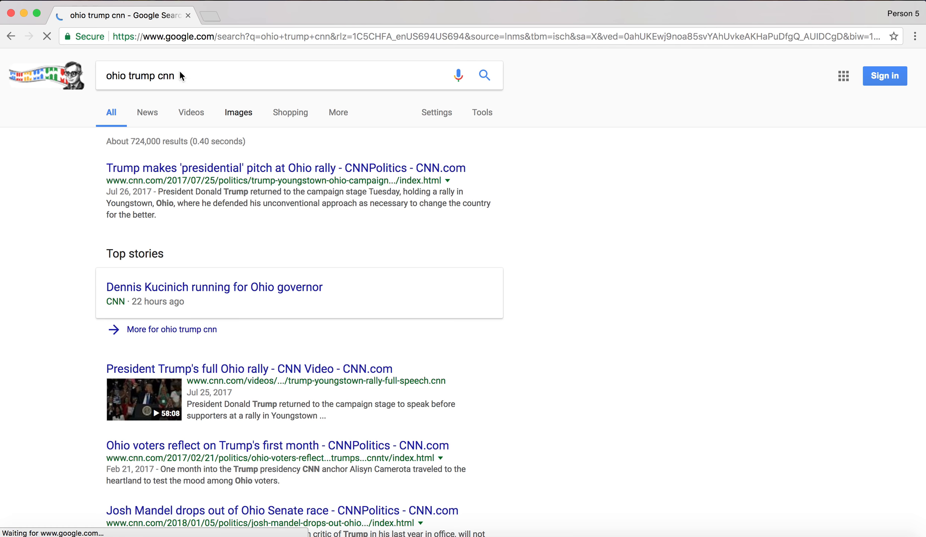
click(187, 151)
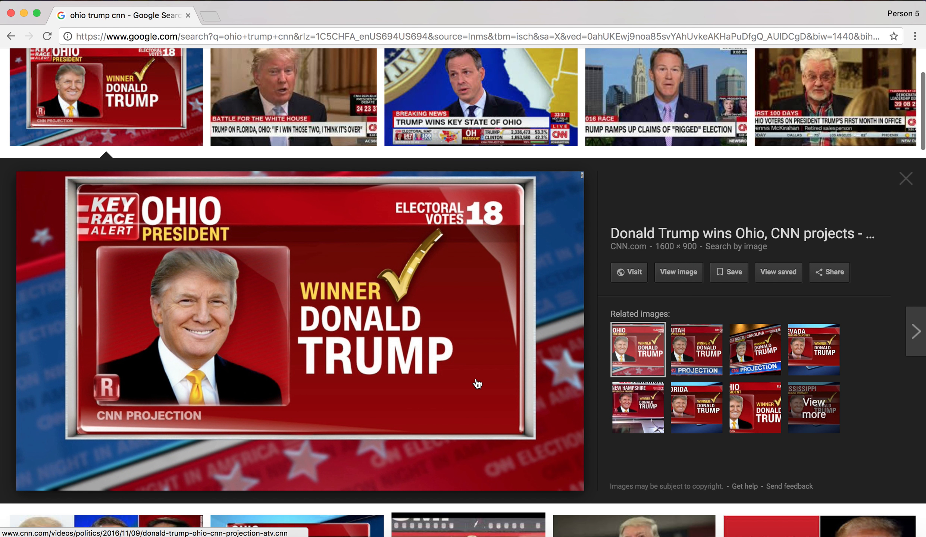
scroll(358, 293, up, 5)
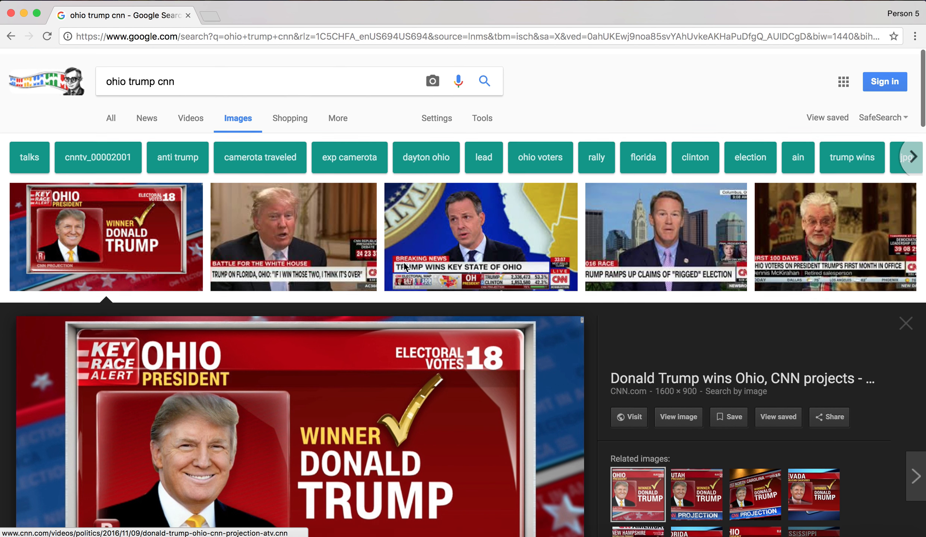
scroll(358, 293, down, 6)
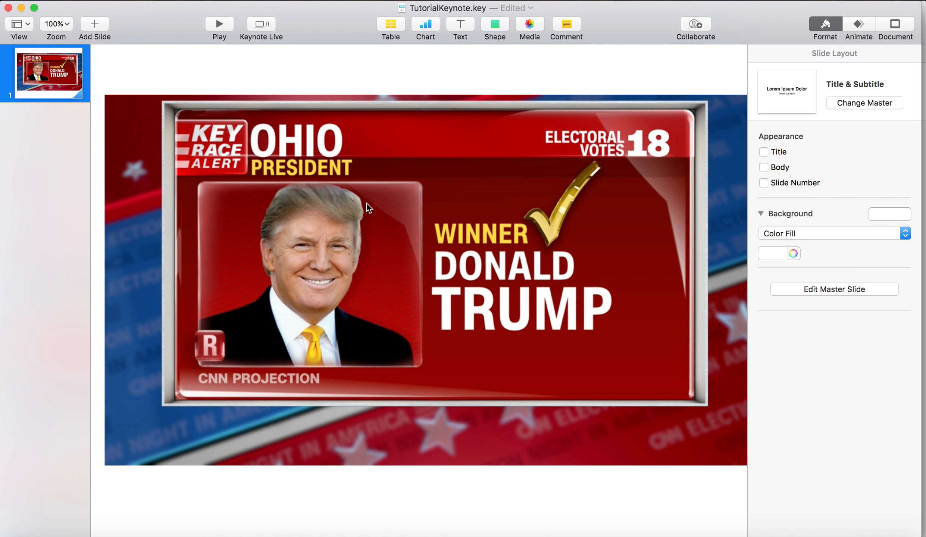
key(super+Tab)
scroll(368, 208, up, 5)
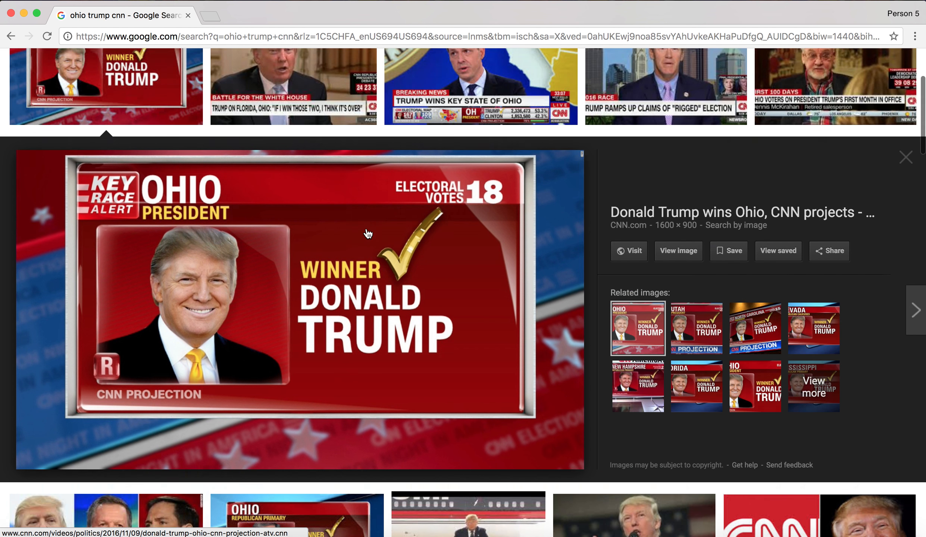
scroll(359, 197, down, 6)
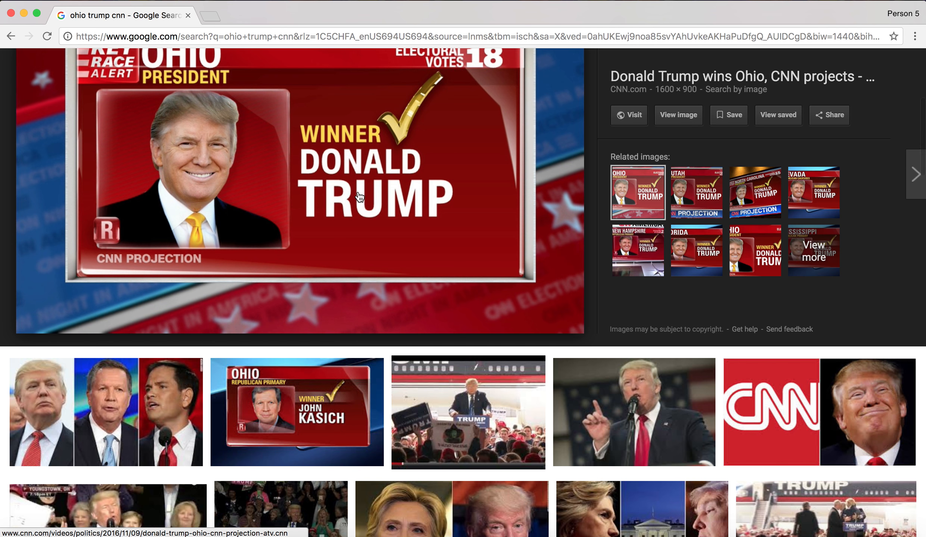
scroll(359, 196, up, 5)
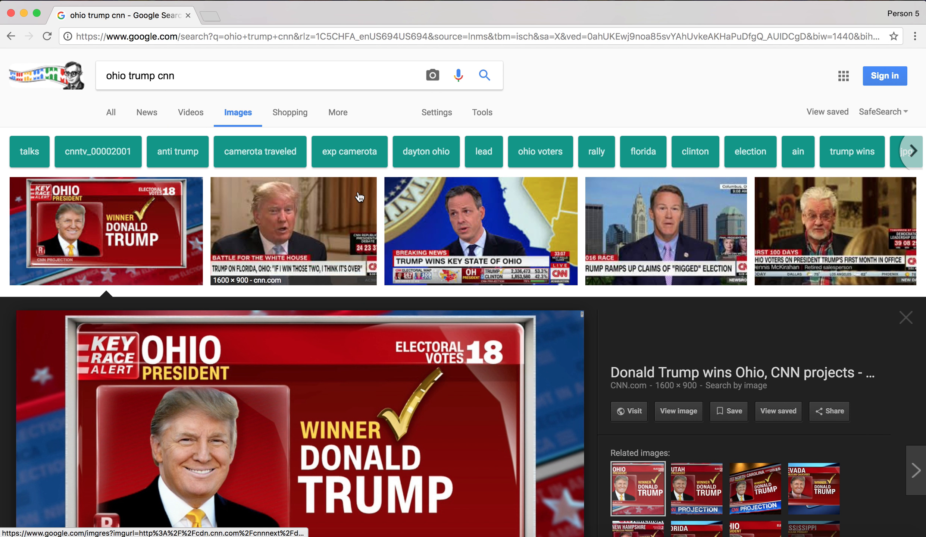
scroll(360, 197, down, 4)
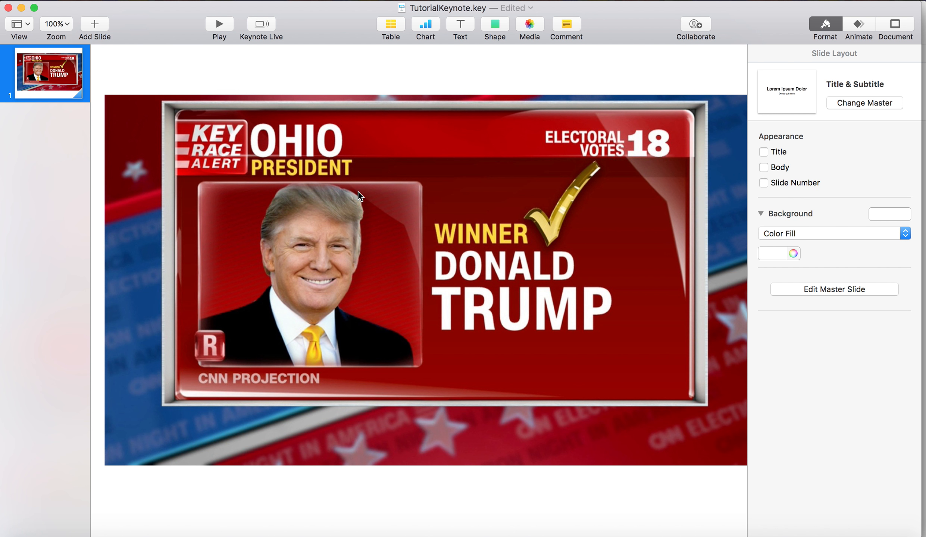
In Keynote, duplicate the slide holding the Ohio "Winner Donald Trump" graphic
click(358, 191)
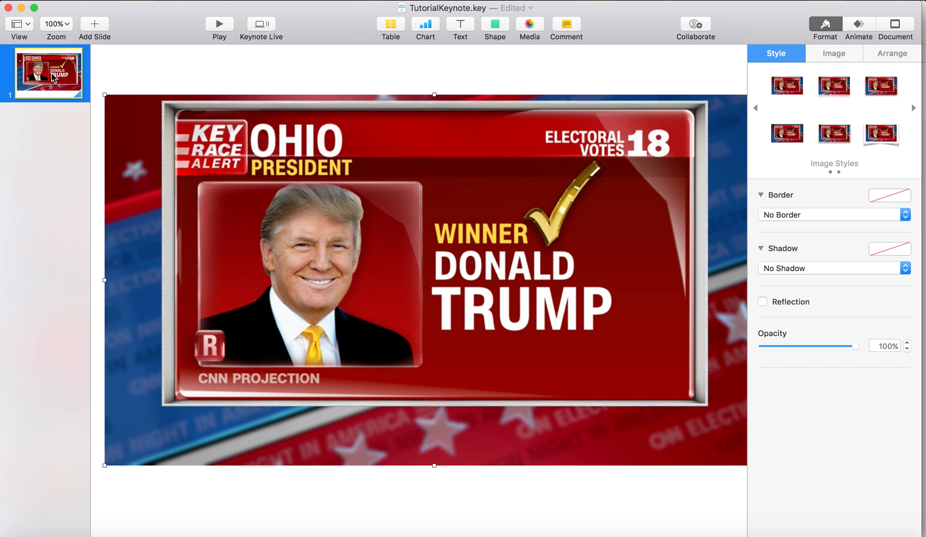
click(52, 73)
key(super+d)
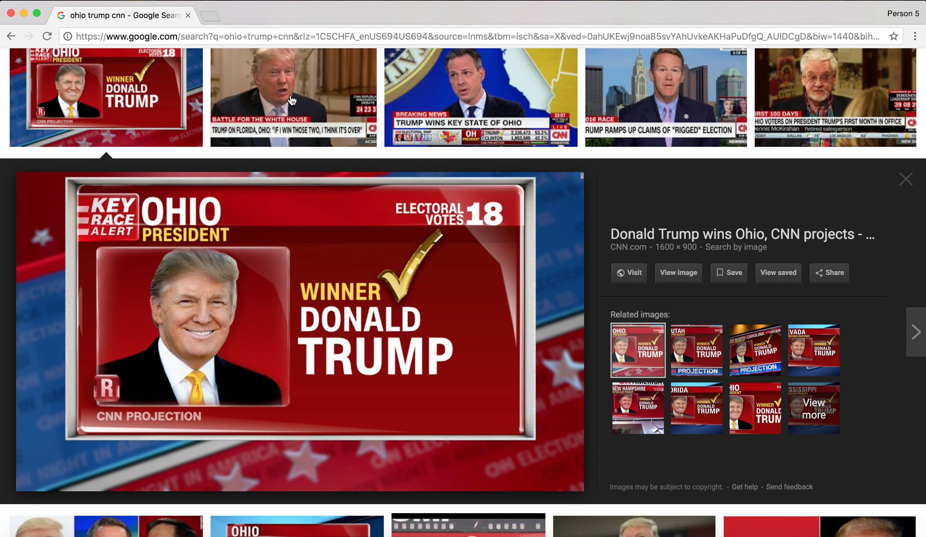
Back in Chrome, search images for "virginia cnn clinton wins"
scroll(207, 68, up, 4)
triple_click(208, 77)
text(virg)
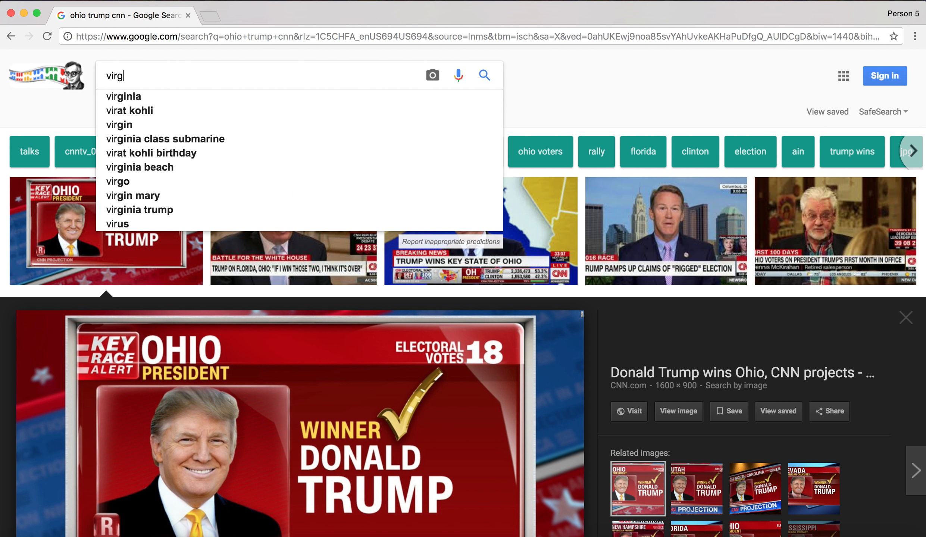
text(inia cnn clinton win)
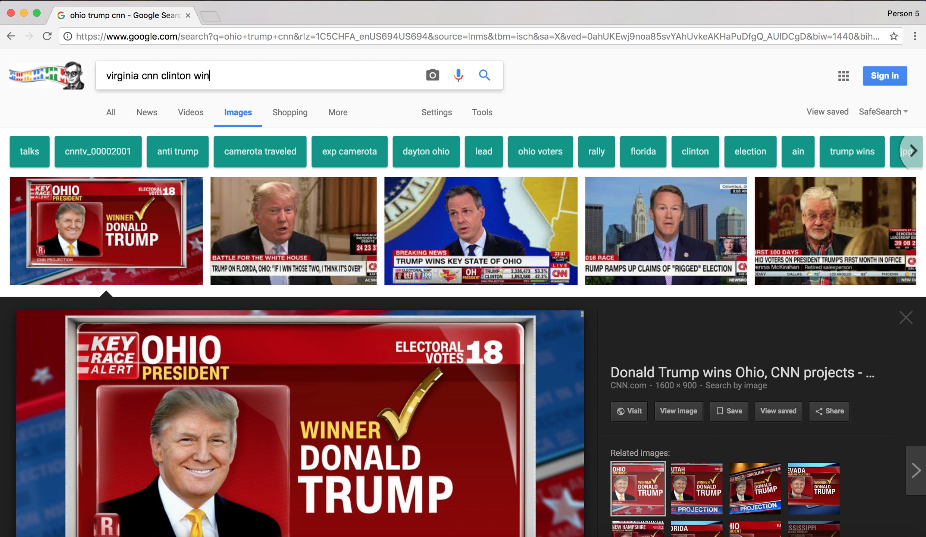
text(s)
key(Return)
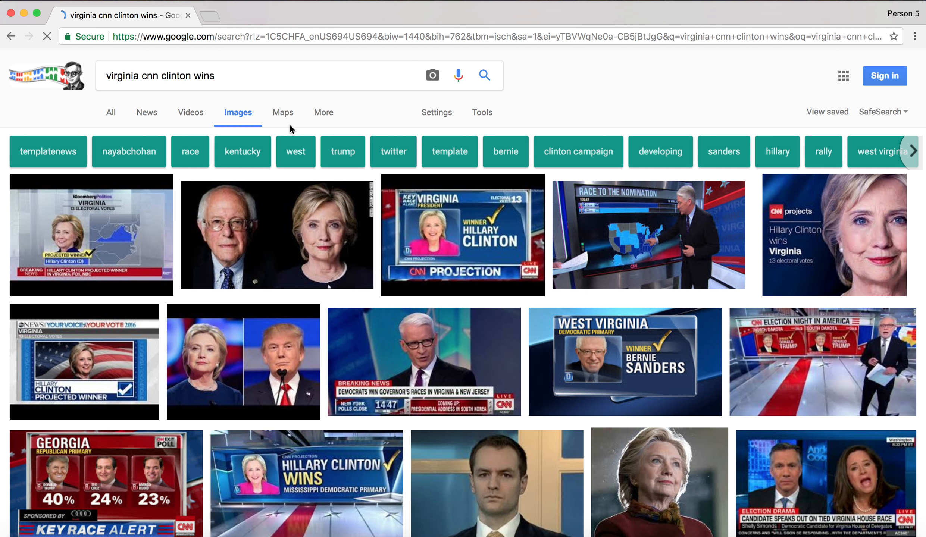
Open the preview of the Virginia "Winner Hillary Clinton" projection graphic and look through the neighbouring image results
click(463, 254)
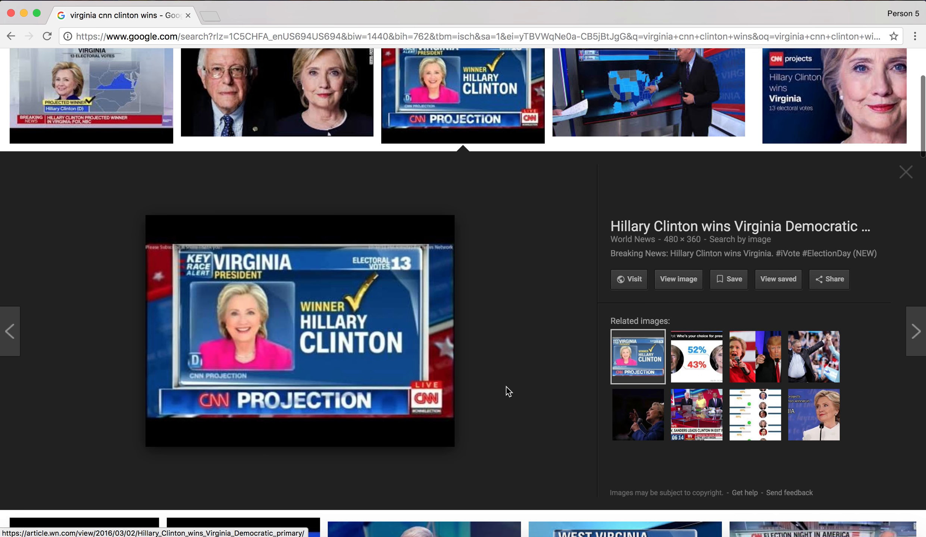
right_click(391, 315)
click(568, 269)
scroll(569, 269, down, 5)
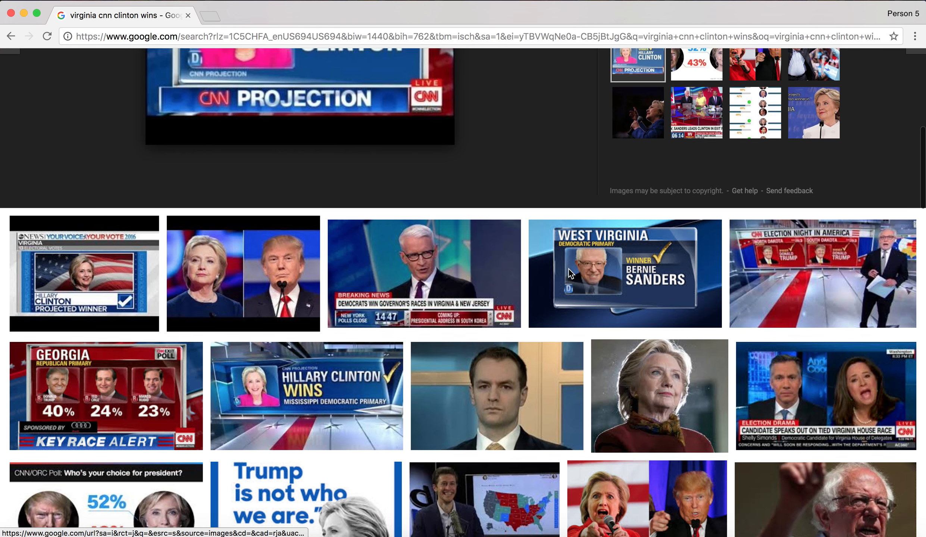
scroll(566, 408, up, 15)
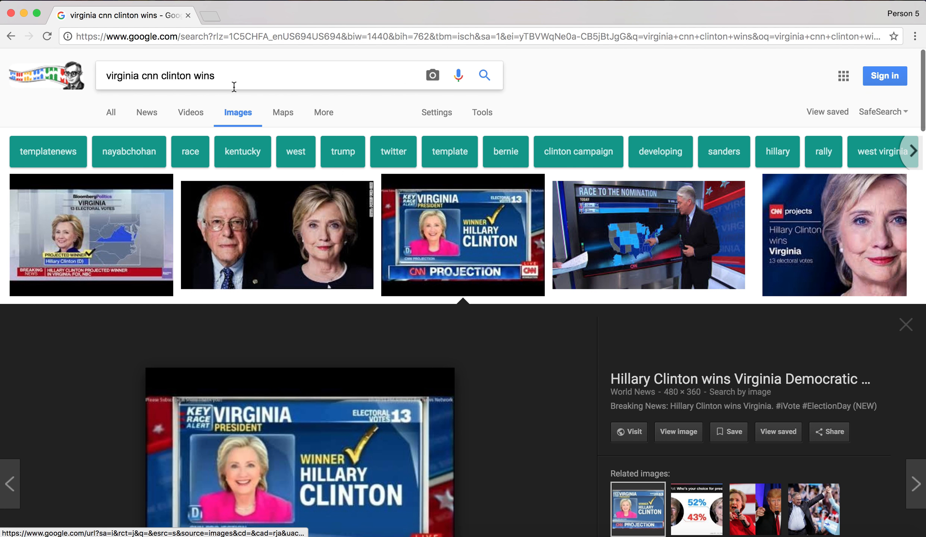
Replace the query and search images for "hillary clinton wisn vermont"
click(233, 87)
key(super+a)
key(BackSpace)
text(ve)
key(BackSpace)
key(BackSpace)
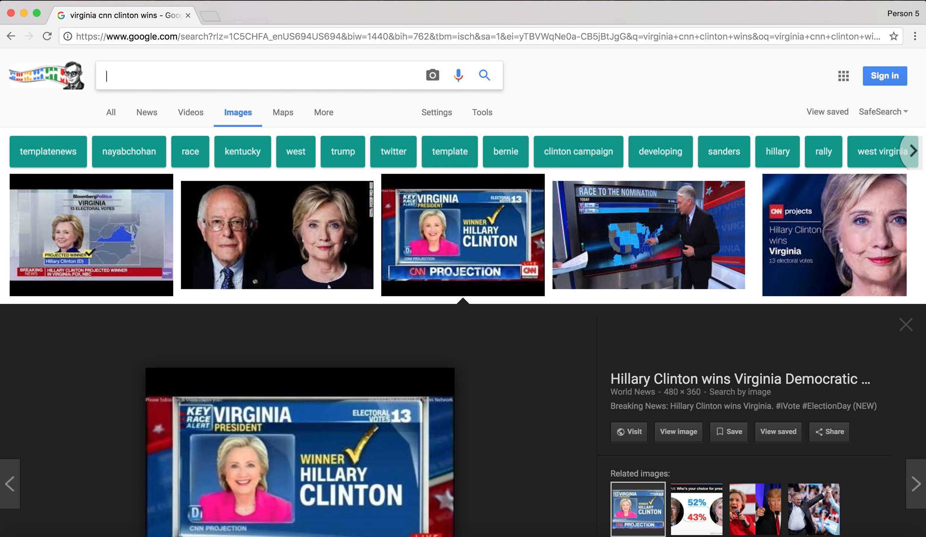
text(hillary clinton wisn vermont)
key(Return)
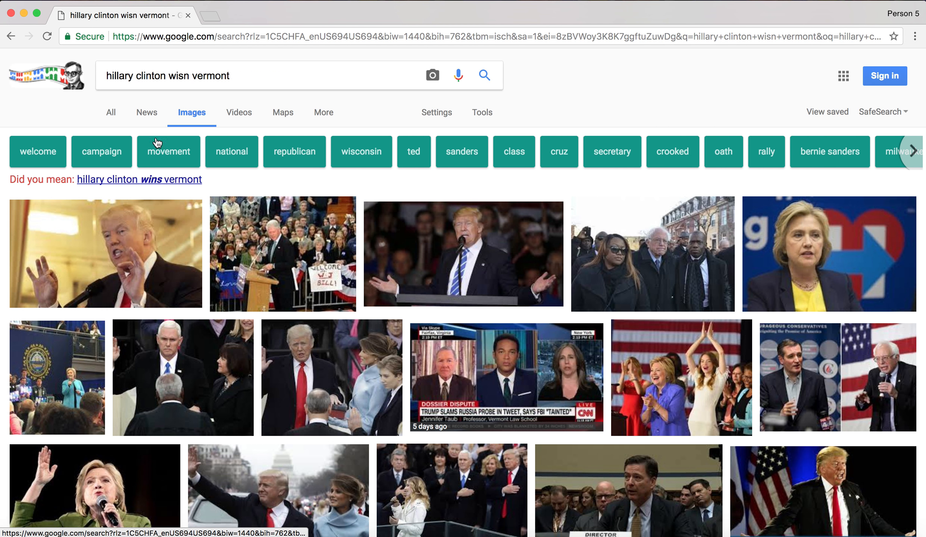
Add "cnn" to the Vermont query, search again and browse the image results
text(cnn)
key(Return)
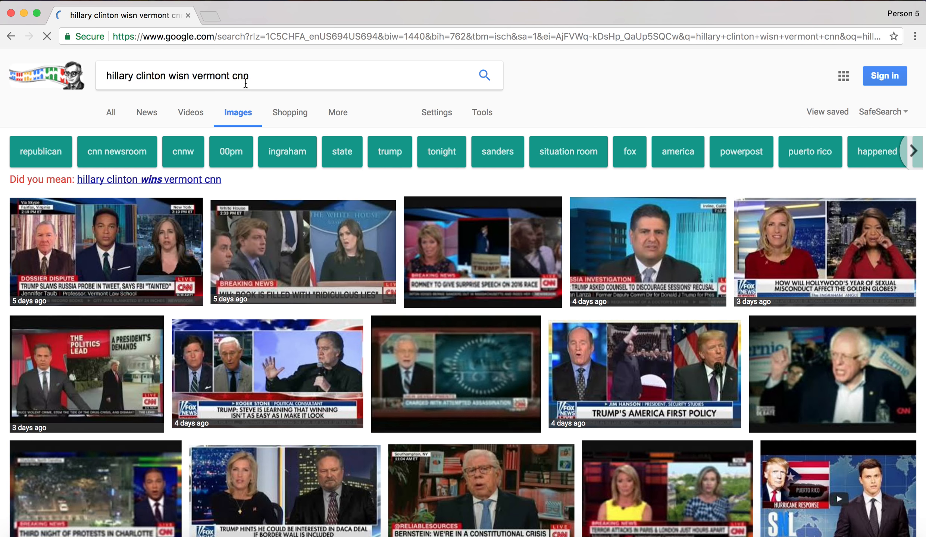
scroll(413, 171, down, 10)
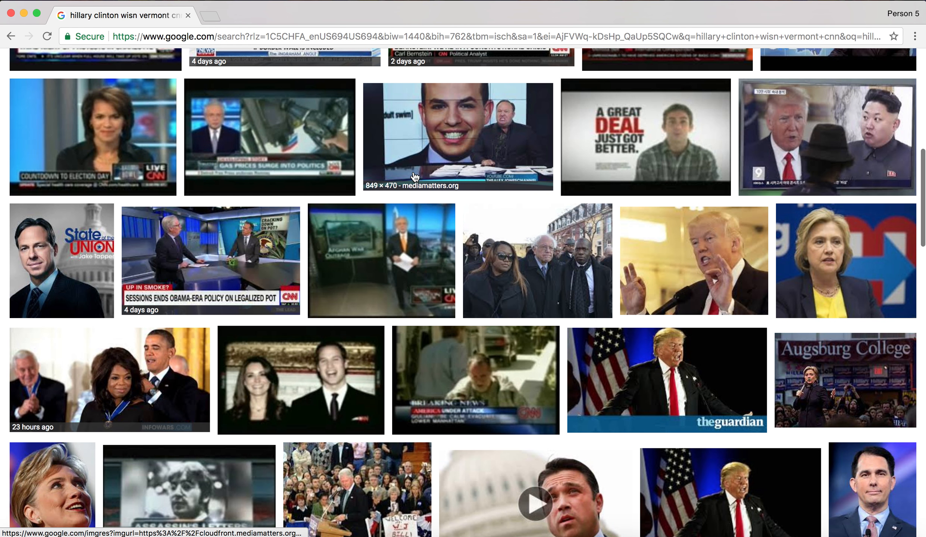
scroll(358, 147, up, 12)
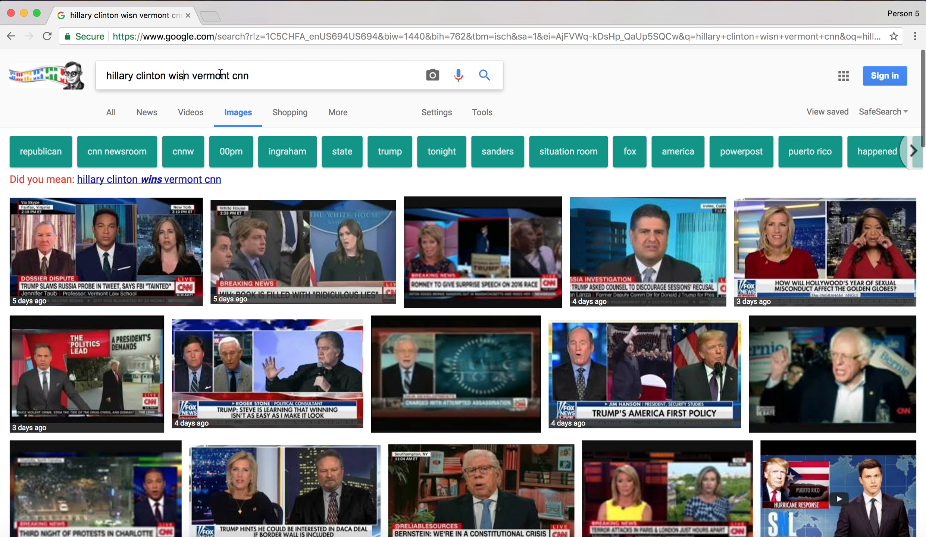
Change the state in the query to Nevada and search with the corrected spelling "hillary clinton wins nevada cnn"
text(da)
key(Return)
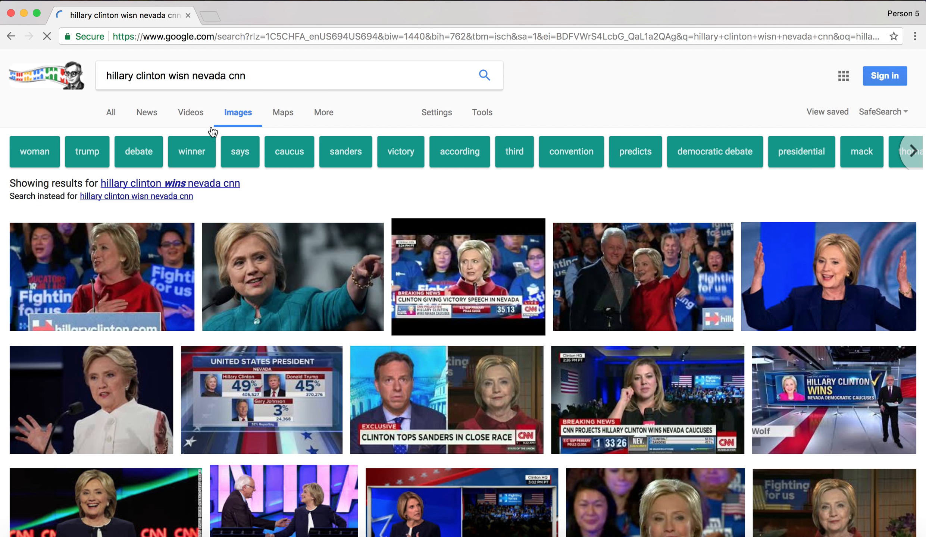
click(202, 190)
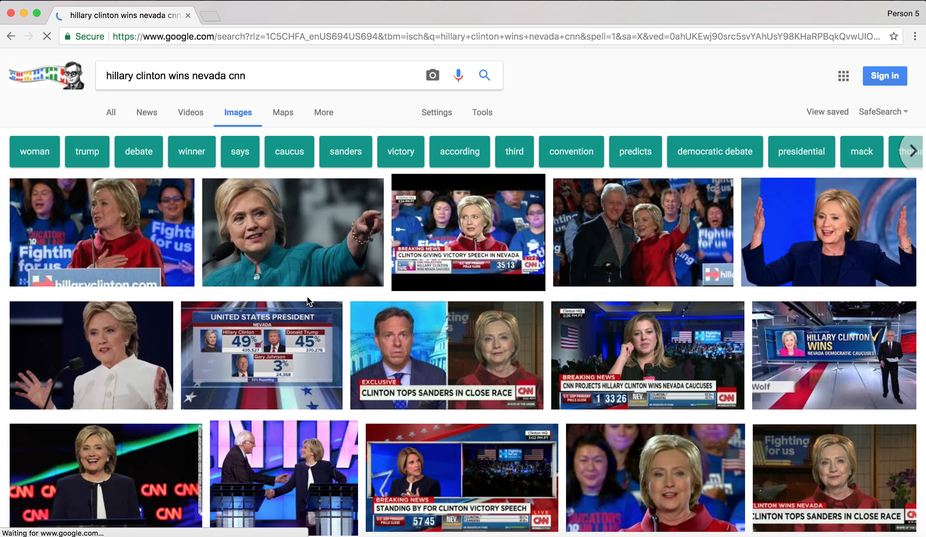
Open the Colorado "Winner Hillary Clinton" image from the results and preview its related Virginia version
scroll(307, 296, down, 5)
scroll(309, 301, down, 12)
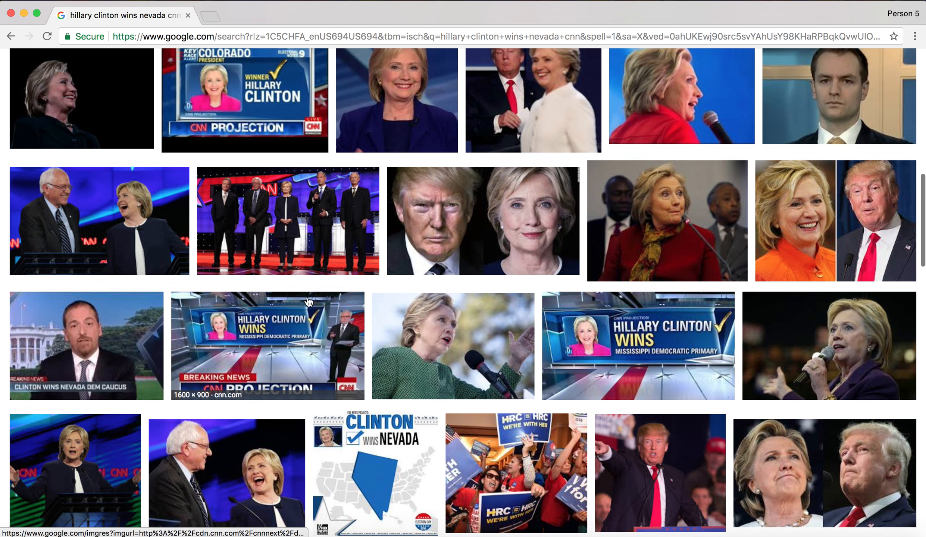
click(273, 82)
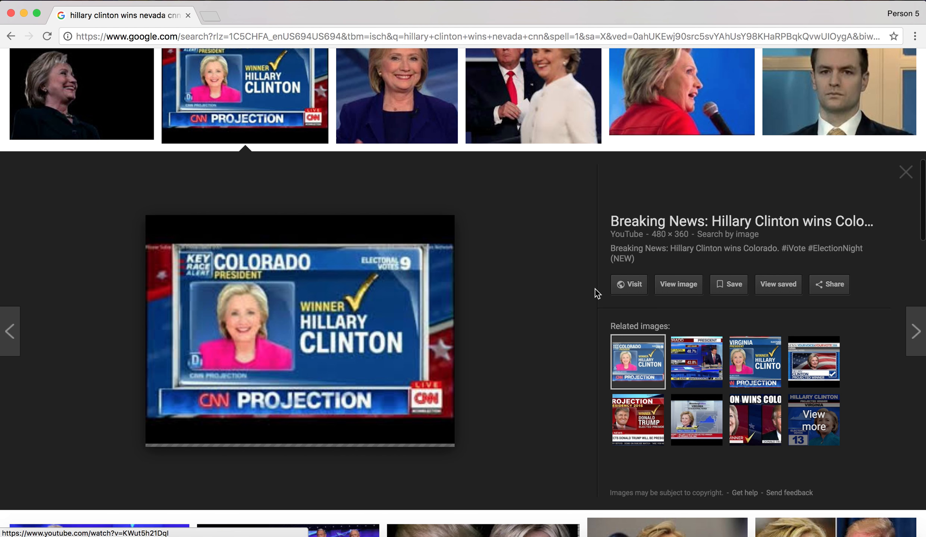
click(756, 367)
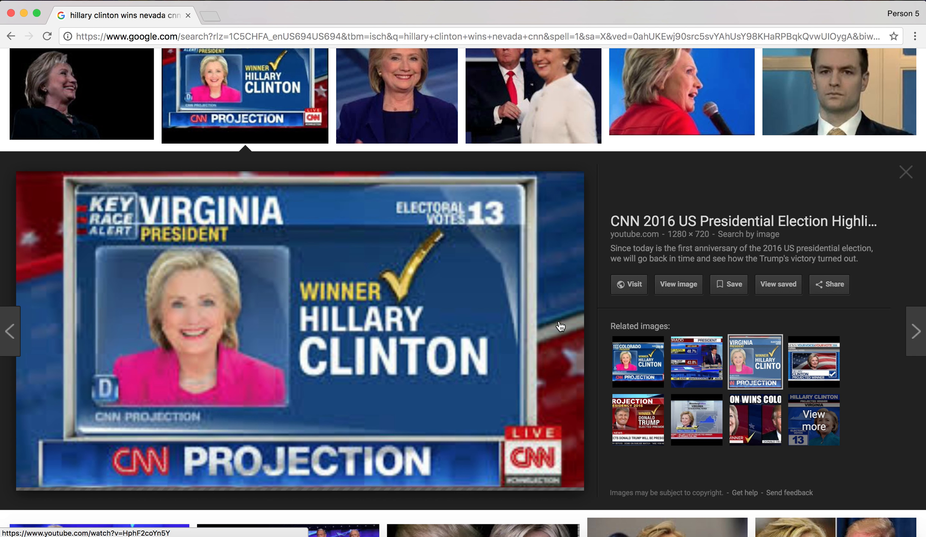
key(super+Tab)
key(super+Tab)
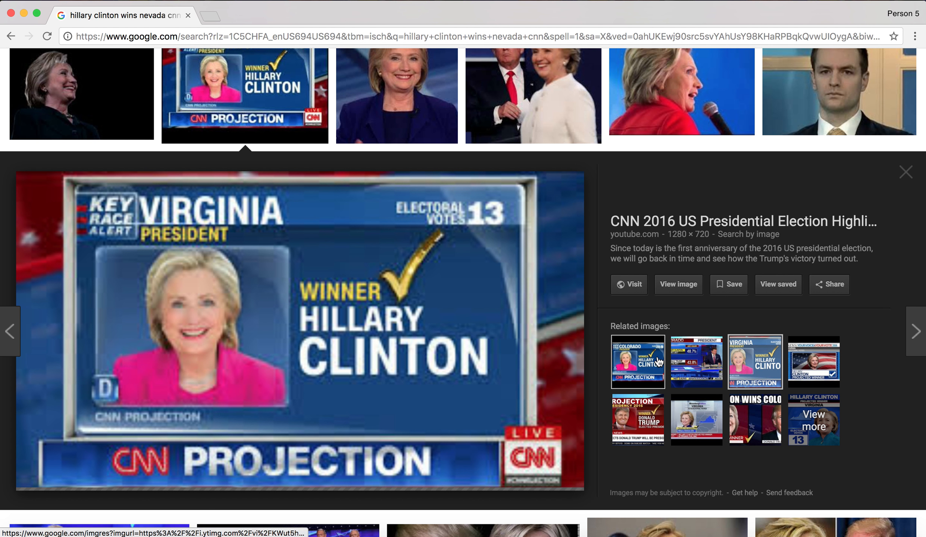
Copy the Colorado "Winner Hillary Clinton" image and paste it onto the second slide in Keynote
click(648, 364)
right_click(412, 379)
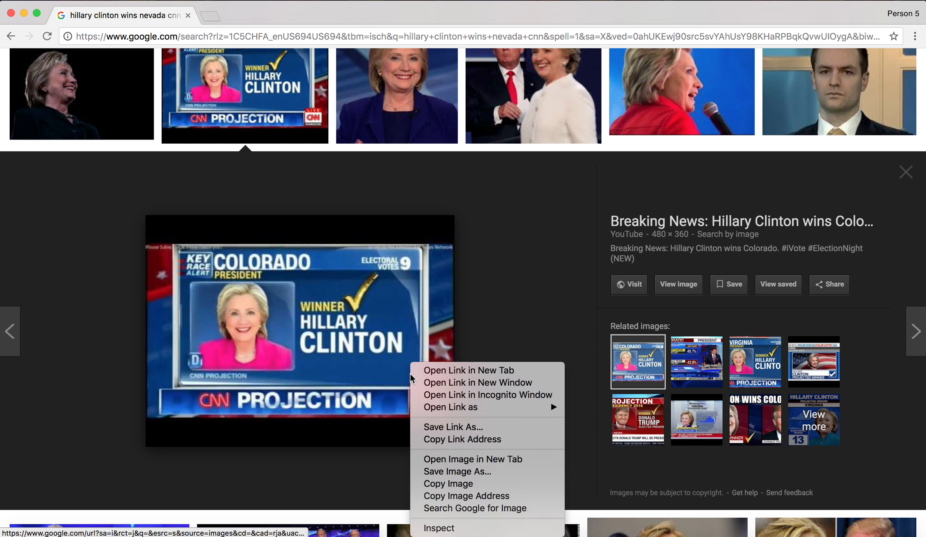
click(448, 483)
key(super+Tab)
key(super+v)
click(391, 80)
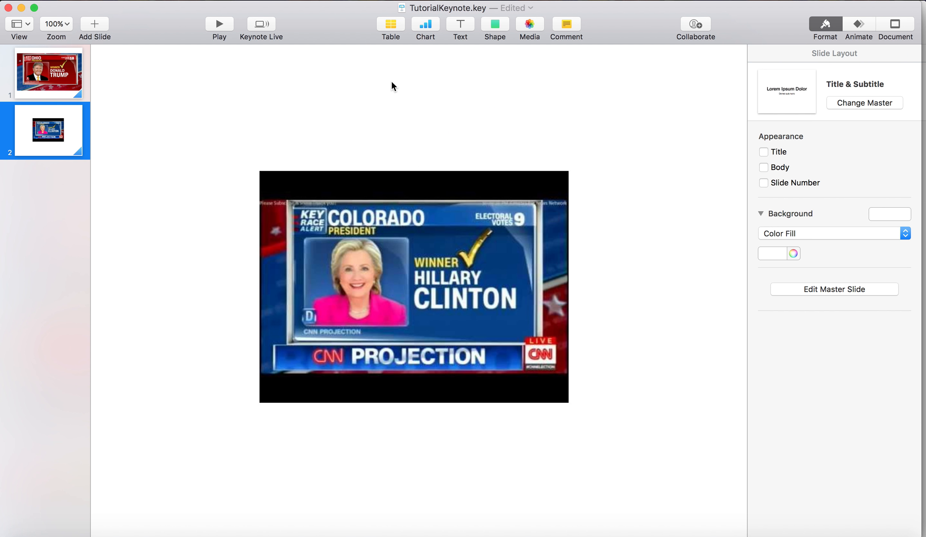
Copy the Virginia "Winner Hillary Clinton" image from Chrome and replace the Colorado picture on Keynote's second slide with it
key(super+Tab)
click(752, 287)
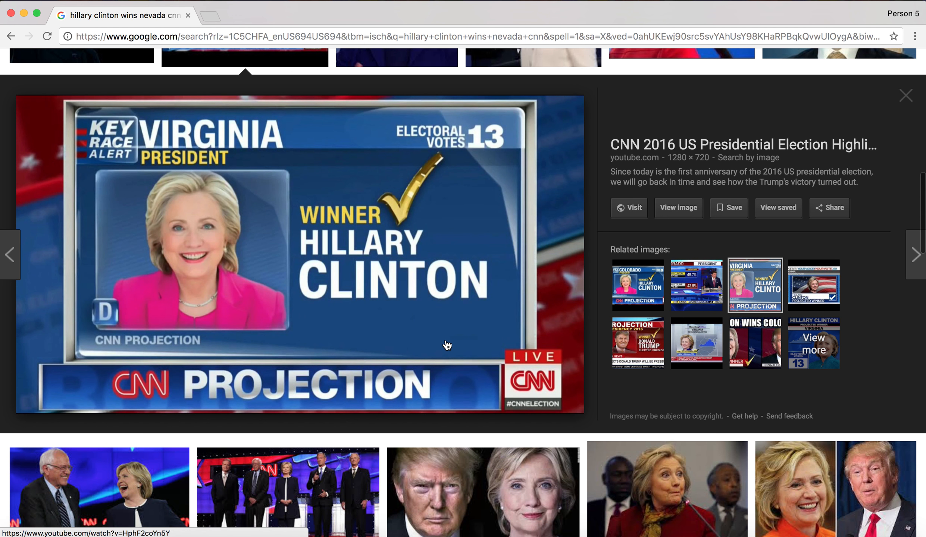
right_click(447, 345)
click(470, 456)
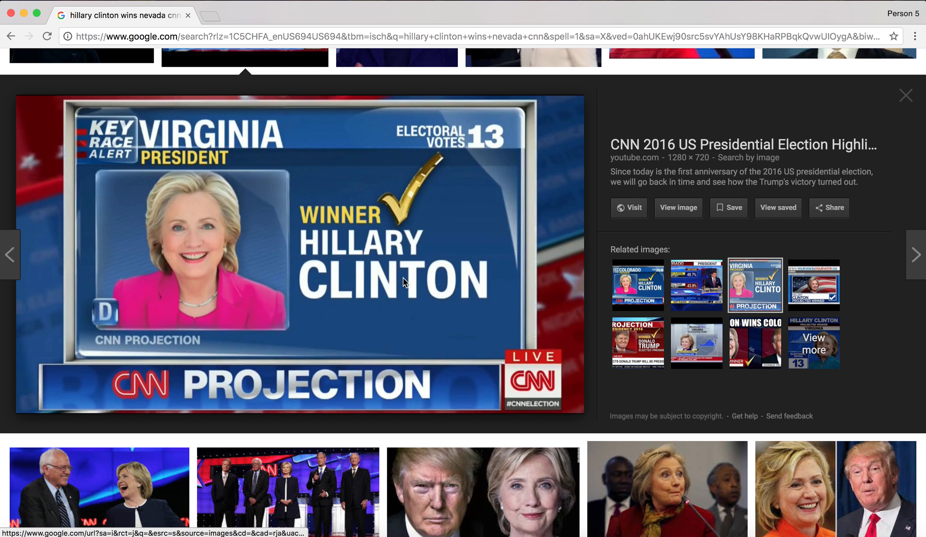
key(super+Tab)
click(402, 278)
key(BackSpace)
key(super+v)
Switch to Chrome and search Google Images for "cnn election night too close to call"
key(super+Tab)
scroll(465, 129, up, 5)
scroll(464, 129, up, 10)
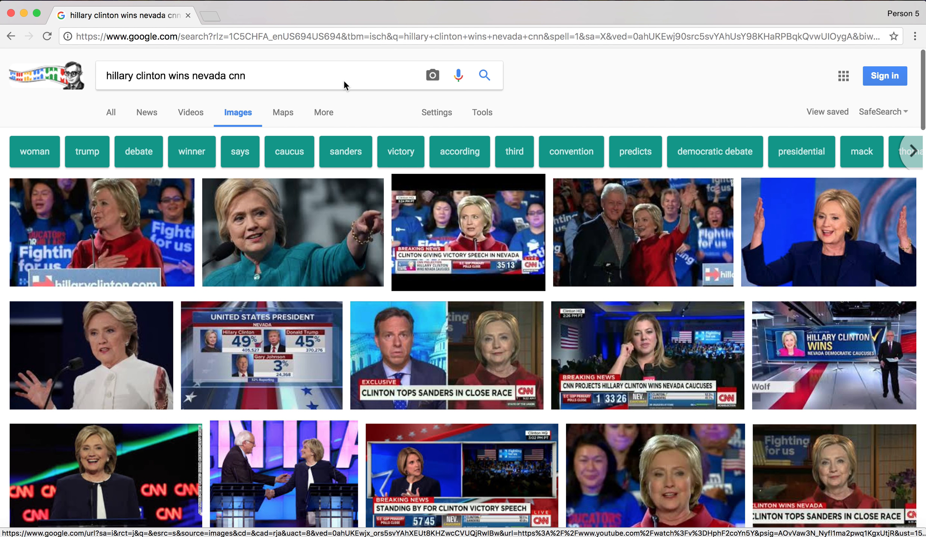
click(342, 78)
key(super+a)
key(BackSpace)
text(cnn election night)
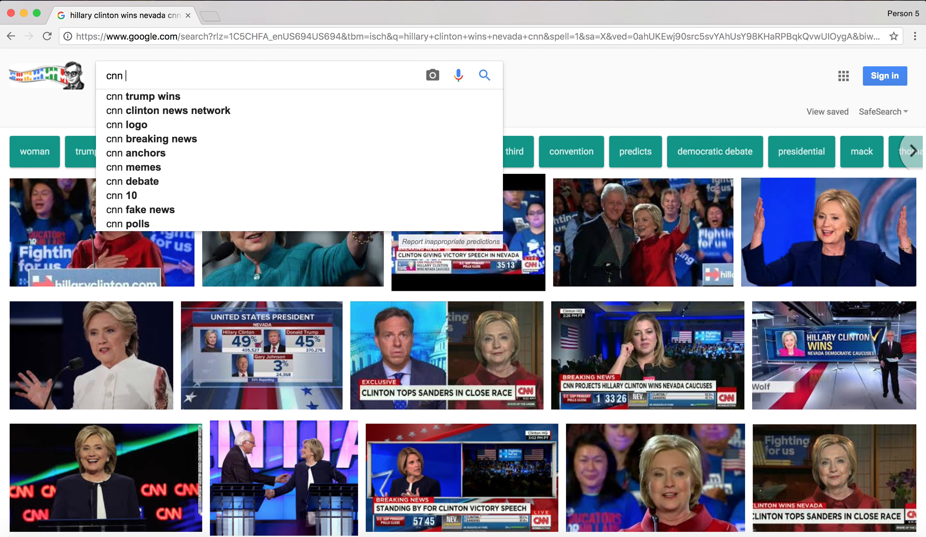
text( too close to call)
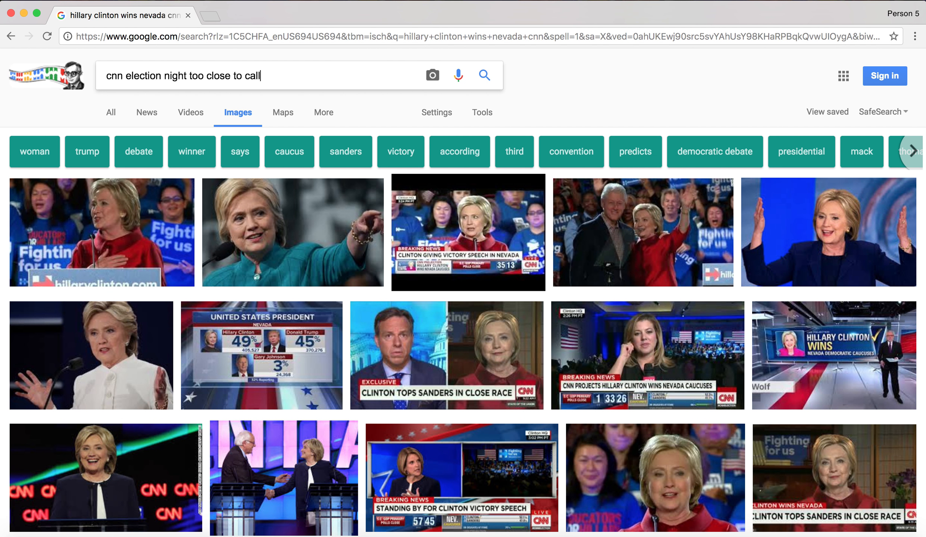
key(Return)
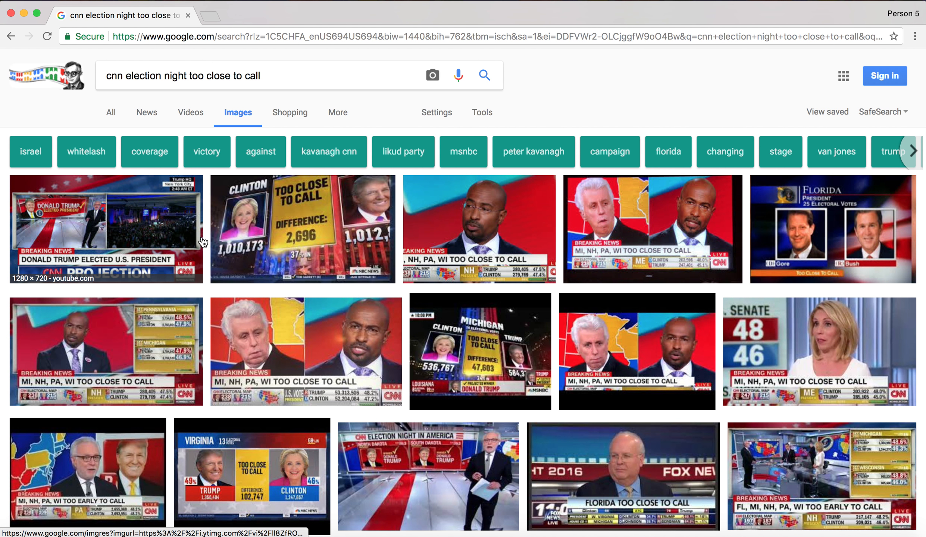
Open the "FL, MI, NH, PA, WI too early to call" image from the results and preview its related New Hampshire Key Race Alert graphic
scroll(342, 420, down, 5)
scroll(341, 416, down, 5)
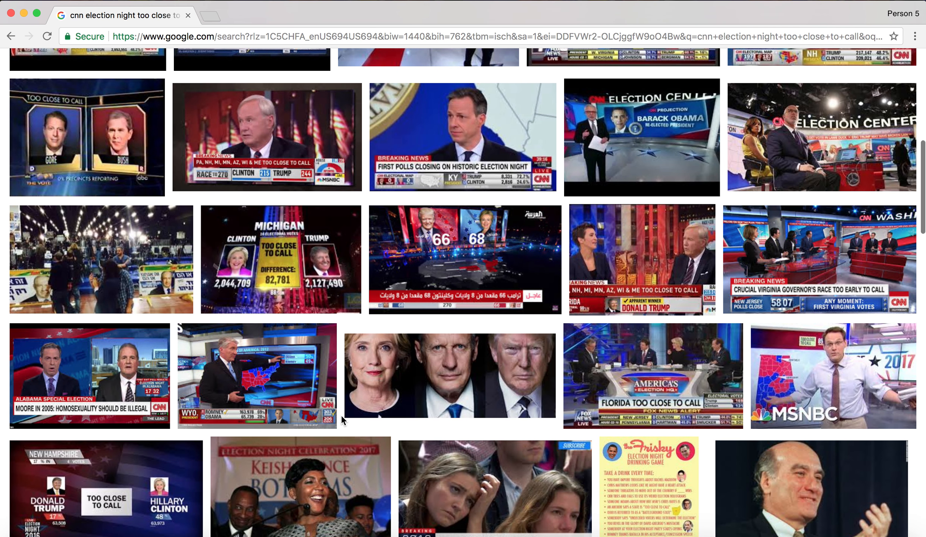
scroll(476, 290, up, 3)
scroll(476, 291, down, 2)
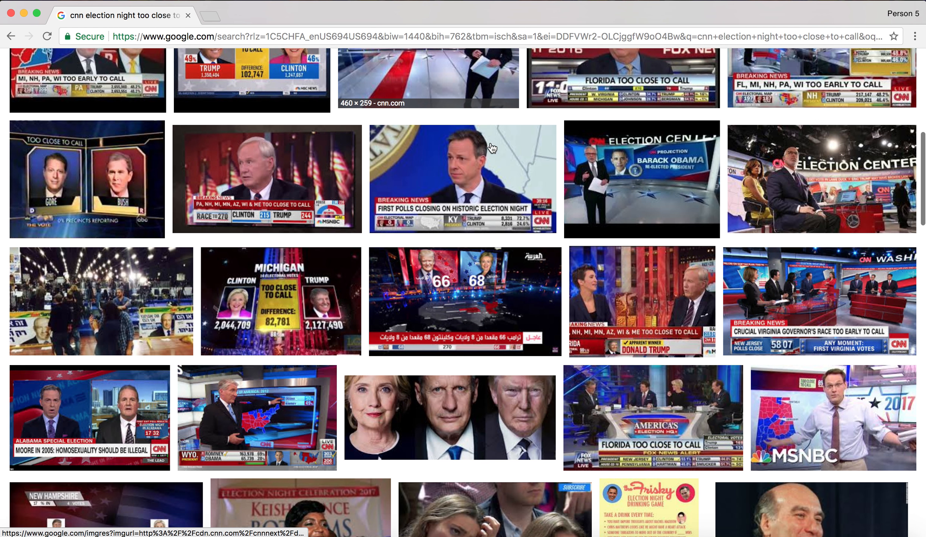
click(833, 79)
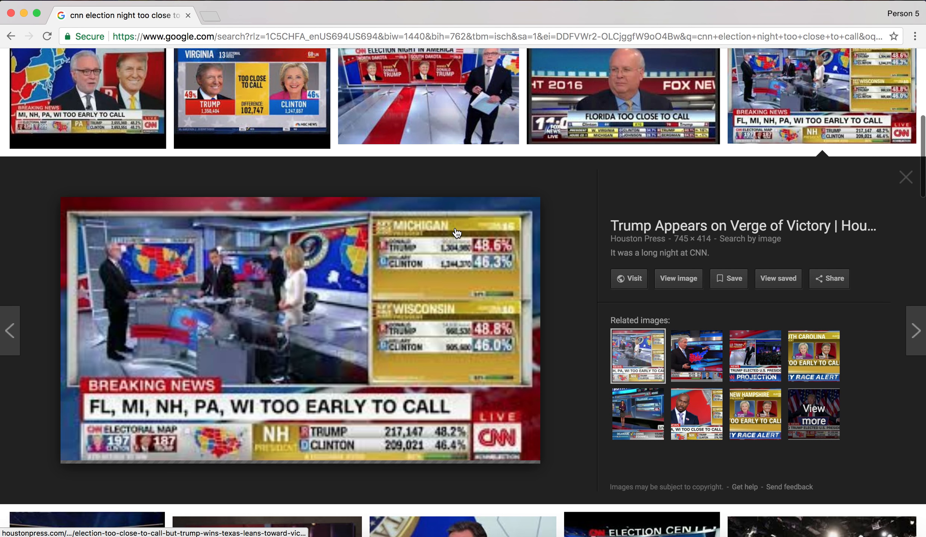
click(755, 423)
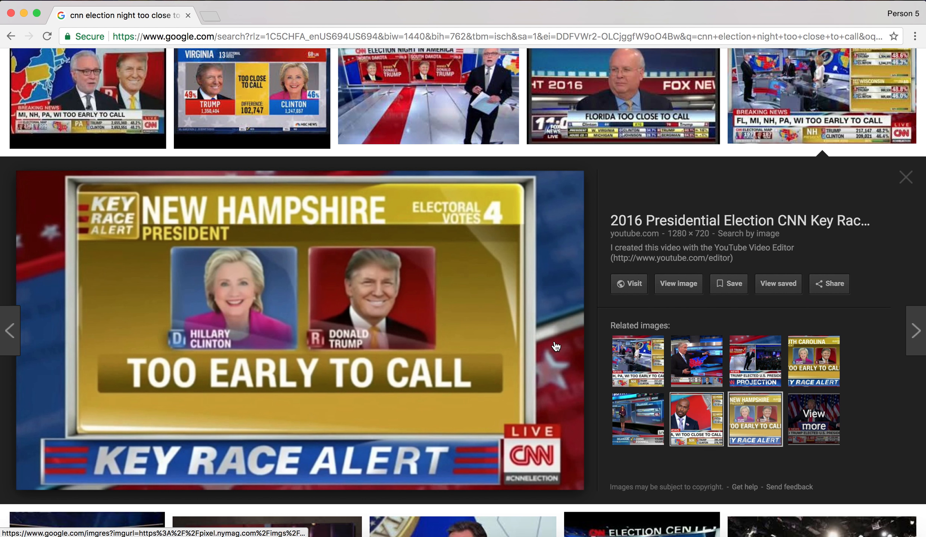
Copy the New Hampshire "Too Early to Call" image and place it on a duplicate of the Virginia slide in Keynote
right_click(542, 342)
click(590, 463)
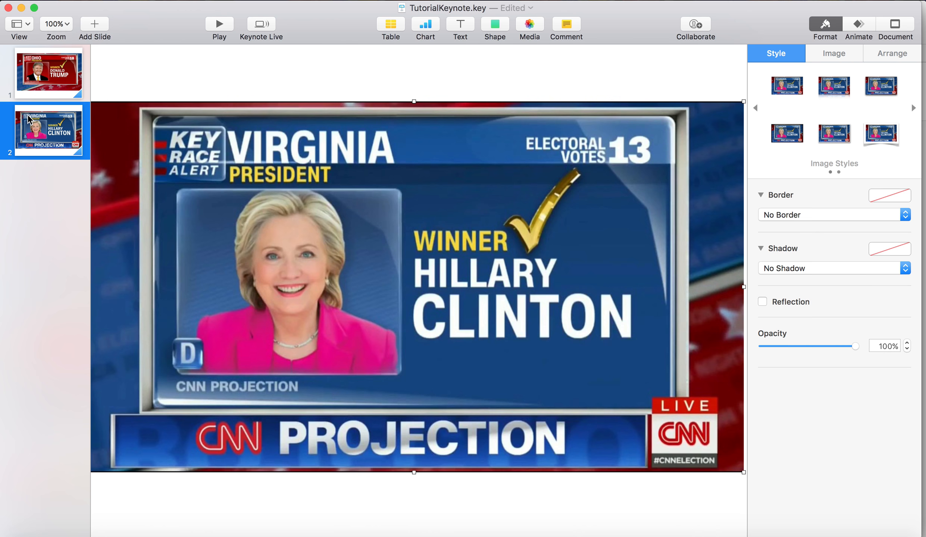
right_click(29, 119)
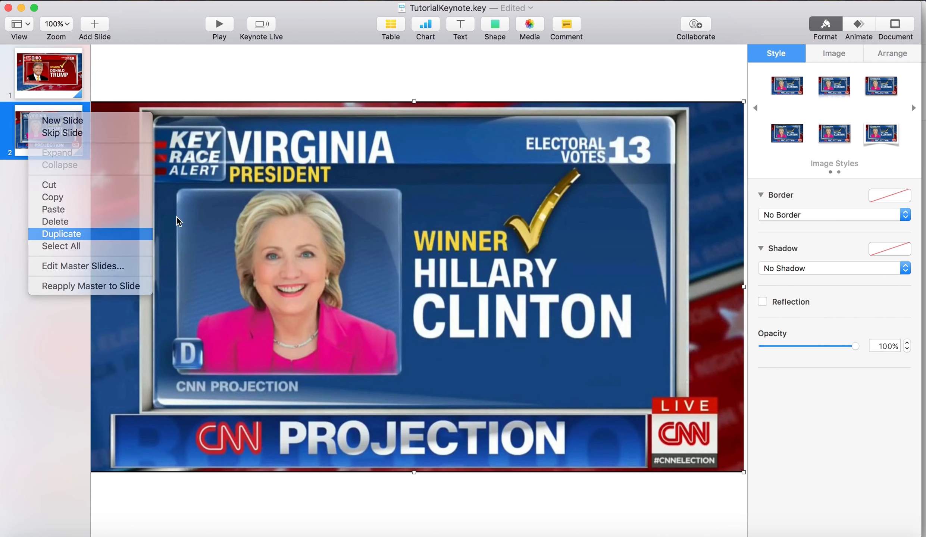
click(93, 235)
key(super+v)
Return to Chrome and refine the image search to "cnn election night too close to call michigan"
key(super+Tab)
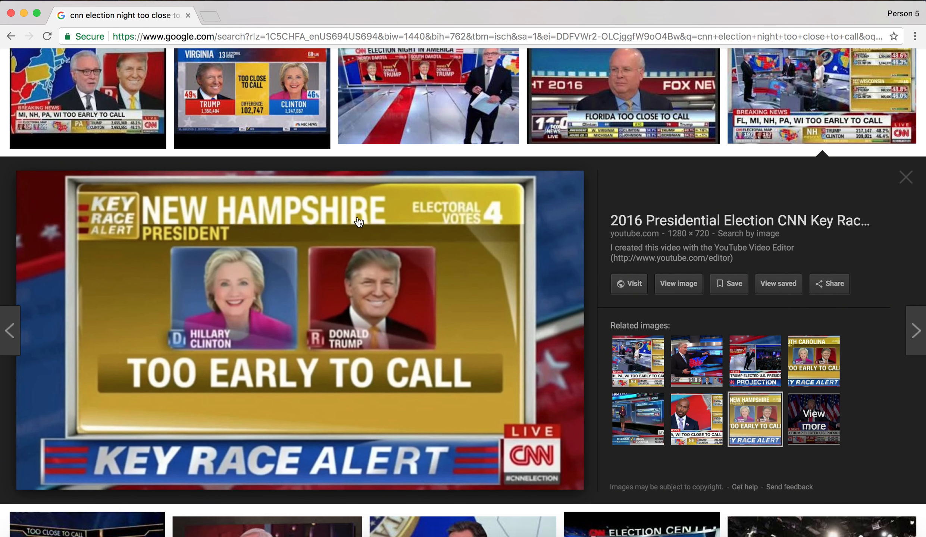
scroll(358, 222, down, 20)
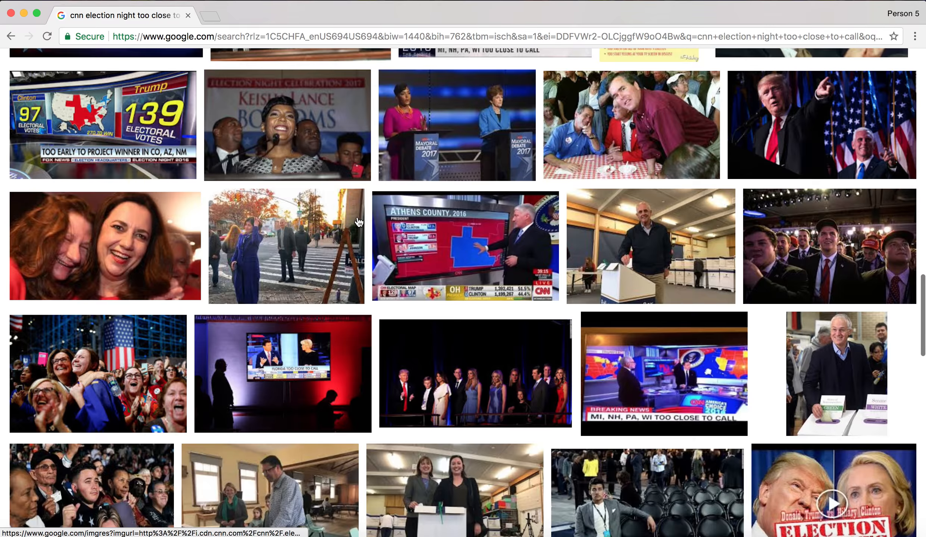
scroll(359, 222, up, 20)
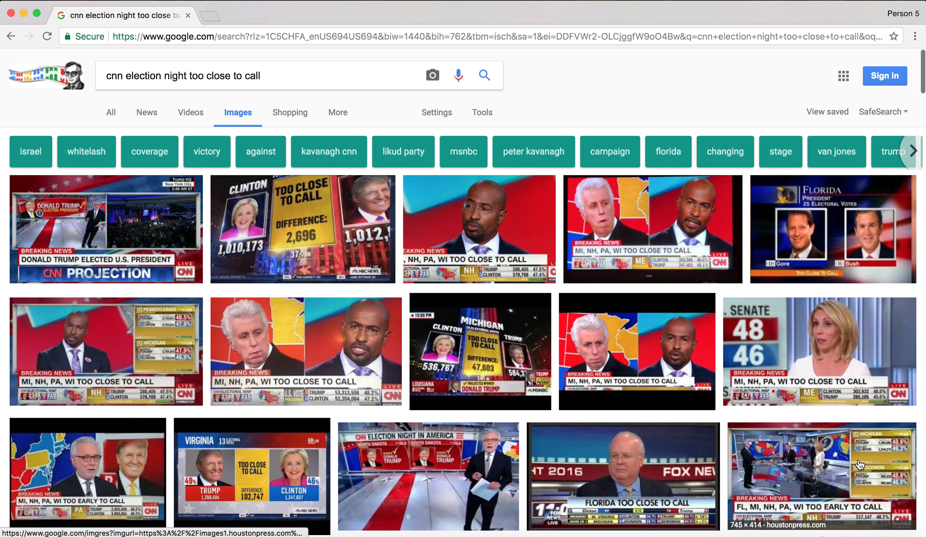
click(765, 466)
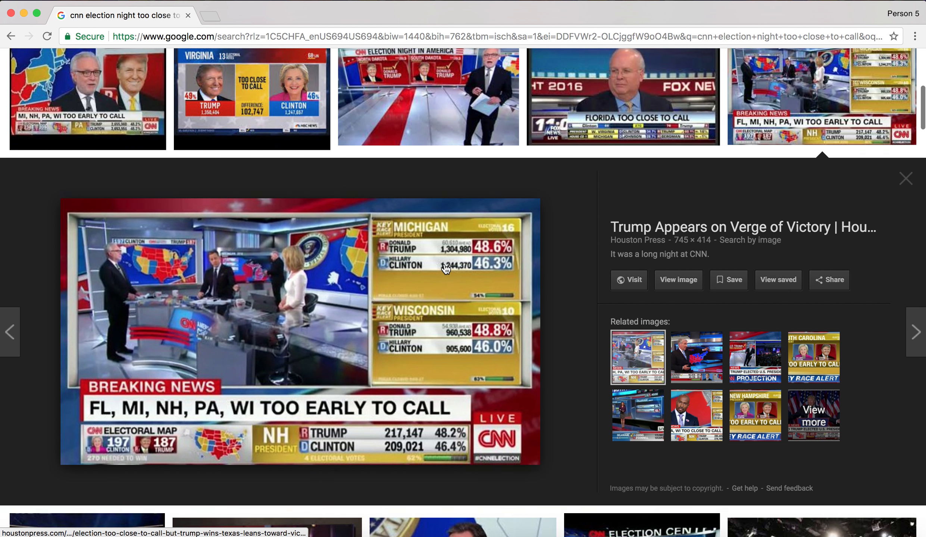
scroll(304, 138, up, 10)
click(290, 79)
text(michigan)
key(Return)
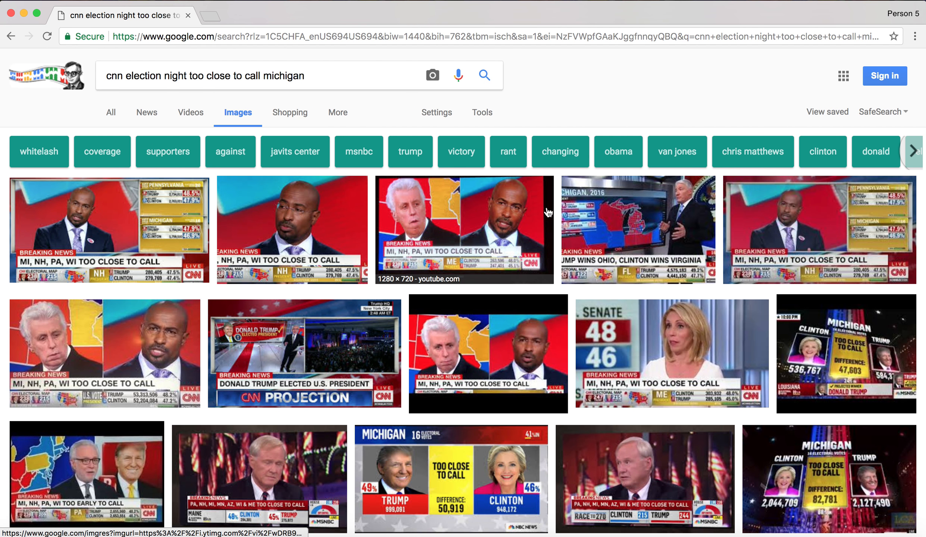
Open the "MI, NH, PA, WI too close to call" result showing the Pennsylvania and Michigan Key Race Alert boxes
scroll(548, 212, down, 15)
scroll(356, 220, down, 20)
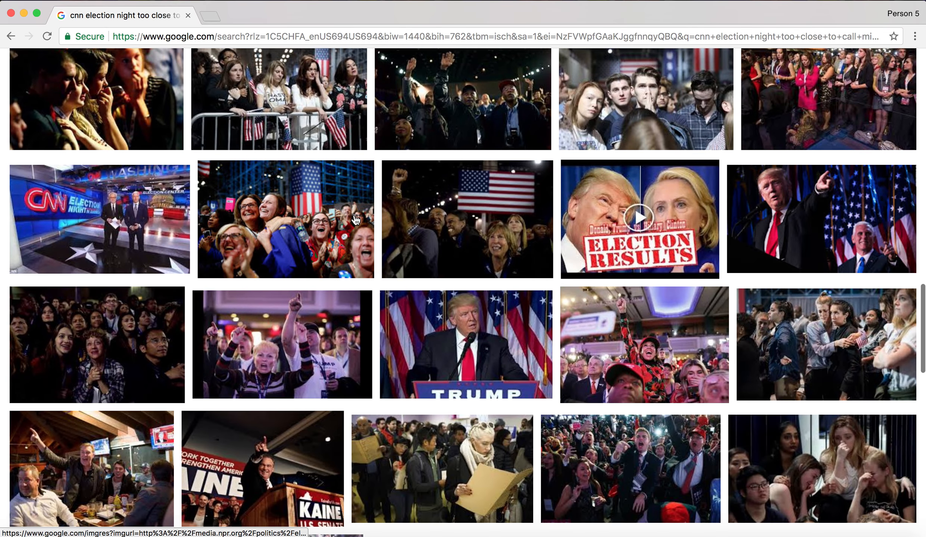
scroll(356, 220, up, 20)
click(182, 198)
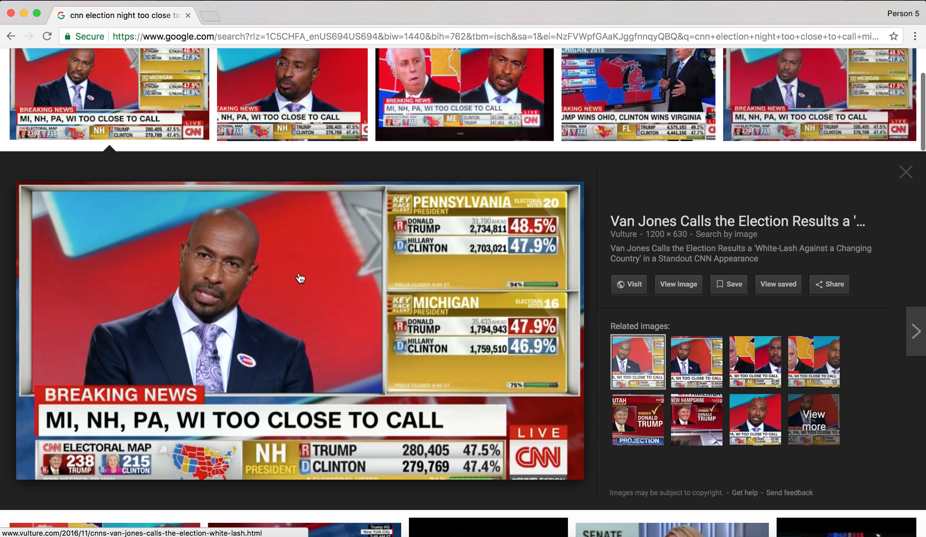
Copy the Pennsylvania and Michigan image and paste it in place of the picture on a duplicate of Keynote's New Hampshire slide
right_click(367, 302)
click(410, 415)
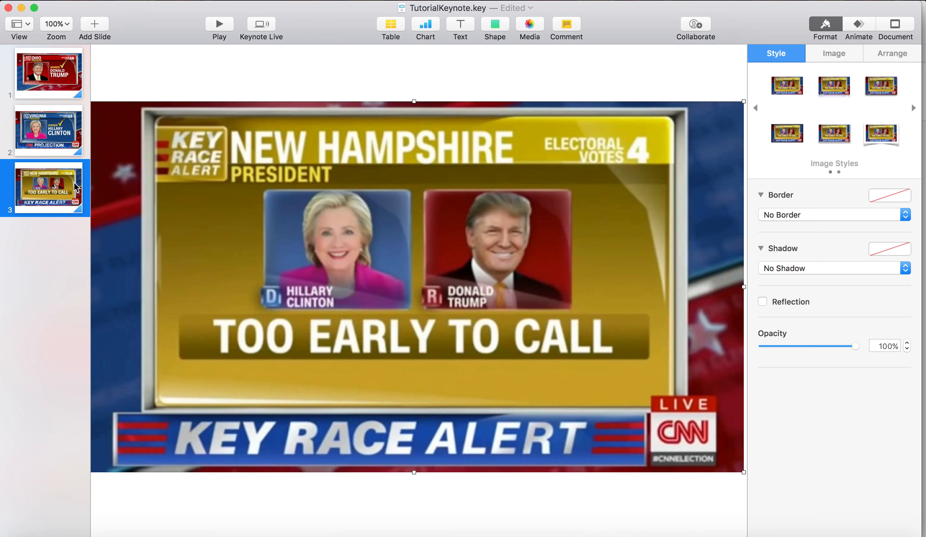
right_click(69, 188)
click(142, 307)
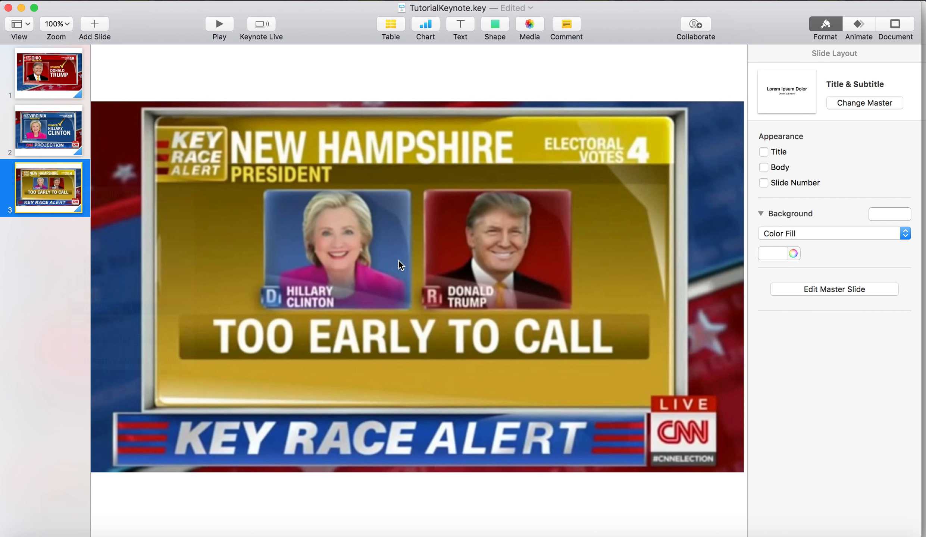
key(BackSpace)
key(super+v)
click(414, 63)
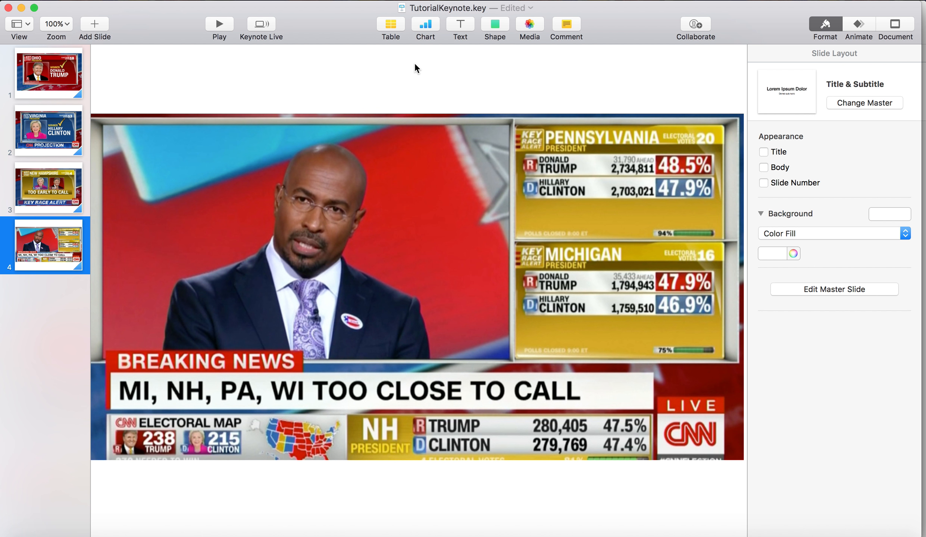
Duplicate the Ohio slide and shrink the copy's picture to roughly half size, centred on the slide
click(57, 63)
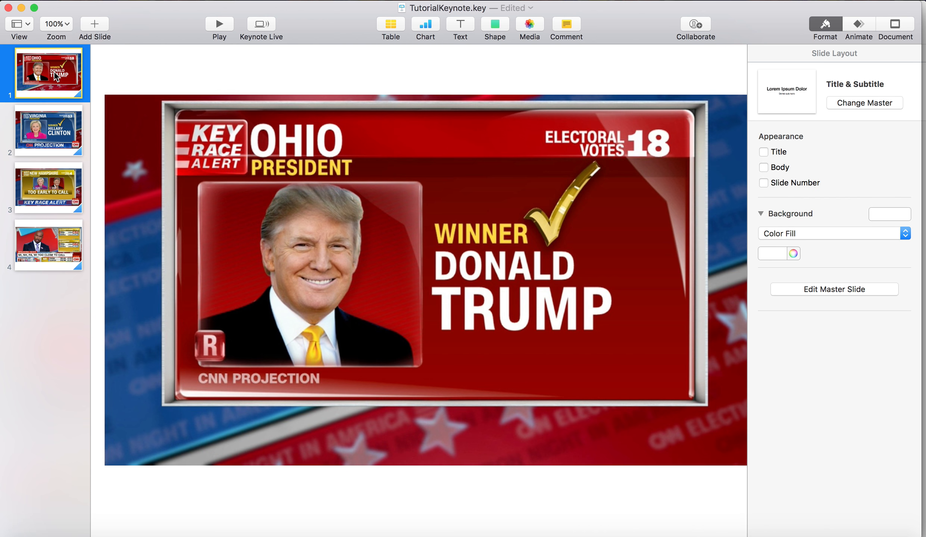
right_click(54, 73)
click(94, 190)
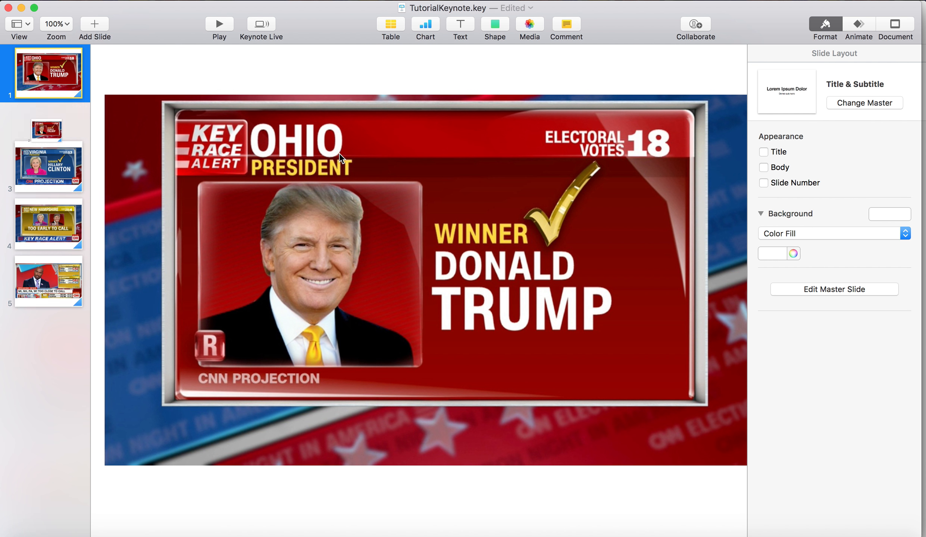
click(212, 152)
drag(103, 95, 446, 259)
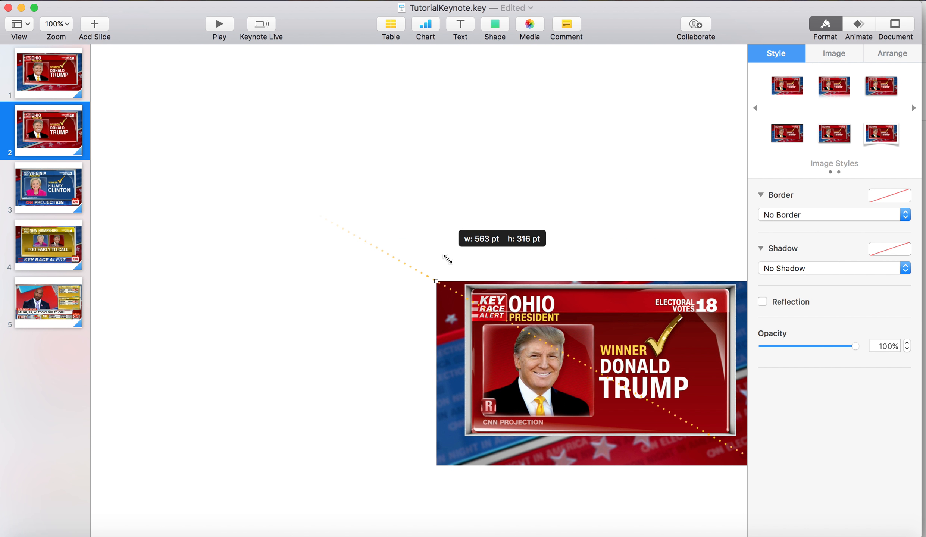
drag(563, 385, 380, 318)
click(507, 107)
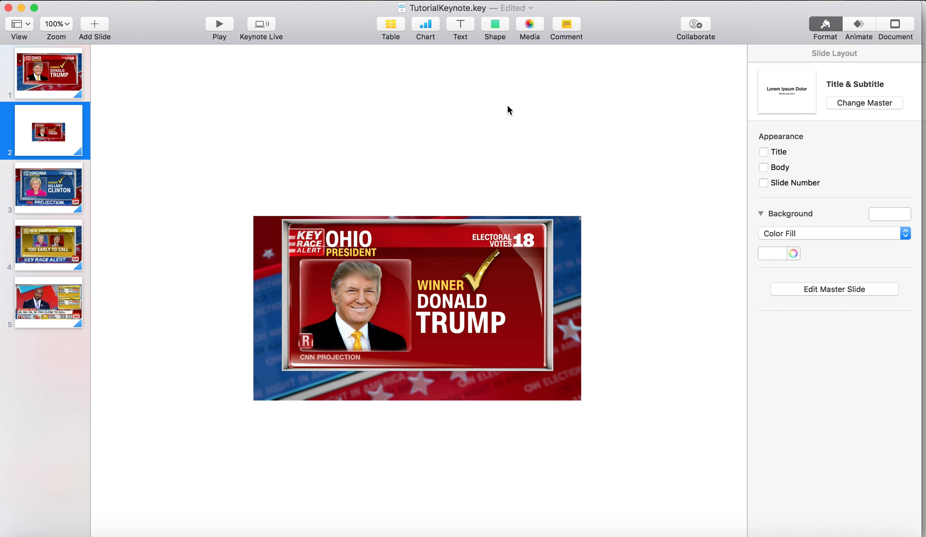
Insert a square shape at the second slide's upper-left corner and rotate it to 27°
click(496, 37)
click(492, 123)
drag(405, 298, 89, 73)
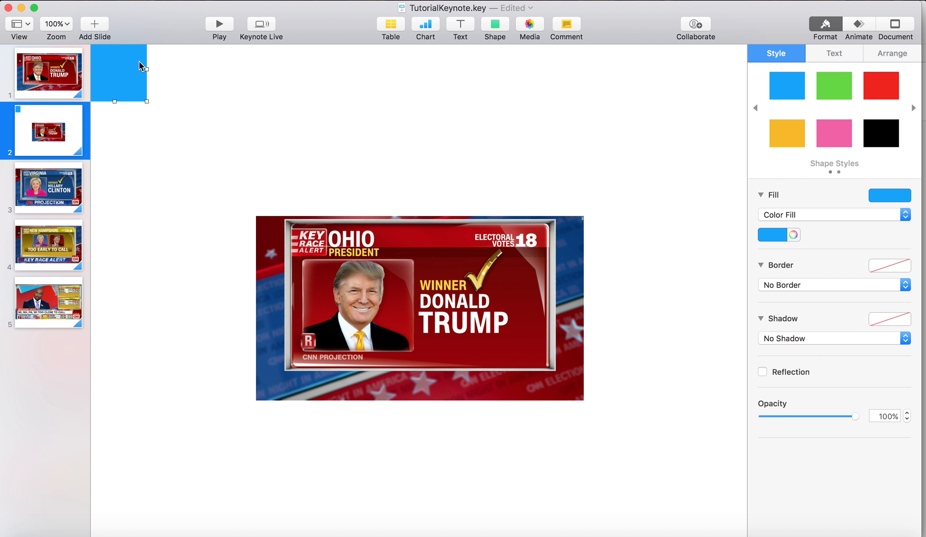
click(903, 55)
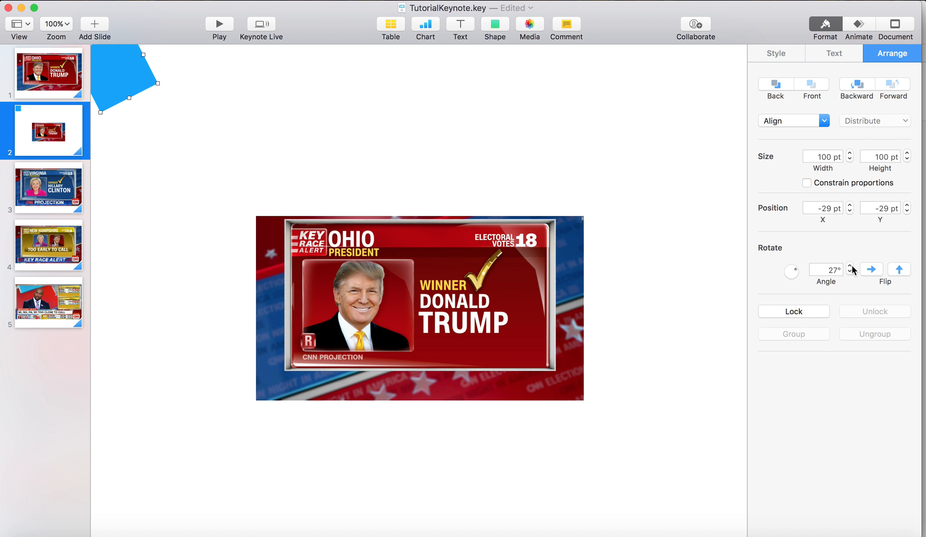
Enlarge the blue square into a rectangle about 583 by 261 pt at an angle of 29° over the slide's upper-left corner
drag(141, 47, 169, 27)
drag(210, 54, 261, 145)
drag(112, 130, 0, 170)
drag(360, 71, 352, 134)
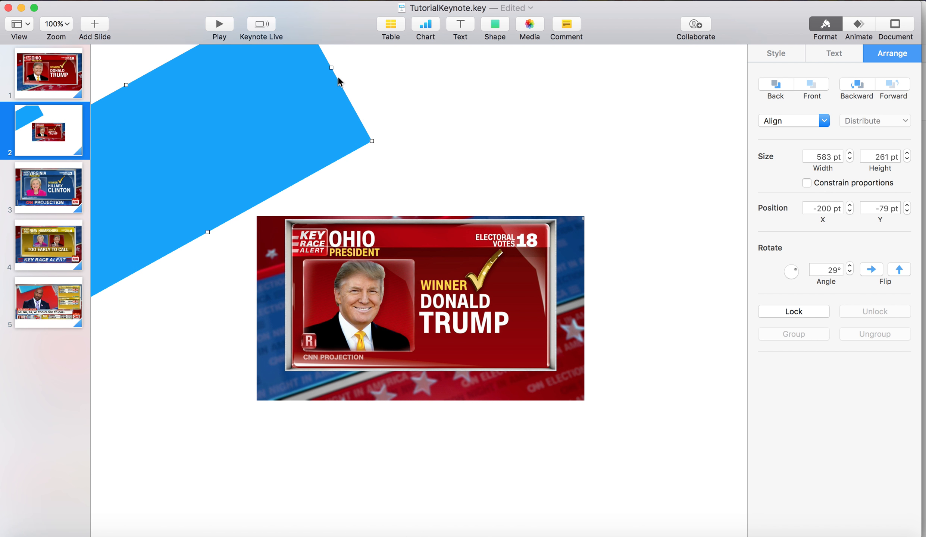
Stretch the blue rectangle to about 1518 by 332 pt, set its angle to 19° and move it across the slide's upper-left area
drag(330, 67, 301, 4)
drag(397, 52, 512, 36)
click(849, 273)
click(849, 274)
click(849, 274)
click(849, 273)
drag(516, 74, 695, 28)
click(850, 274)
click(849, 275)
click(849, 274)
click(849, 274)
drag(436, 98, 379, 131)
drag(642, 52, 663, 43)
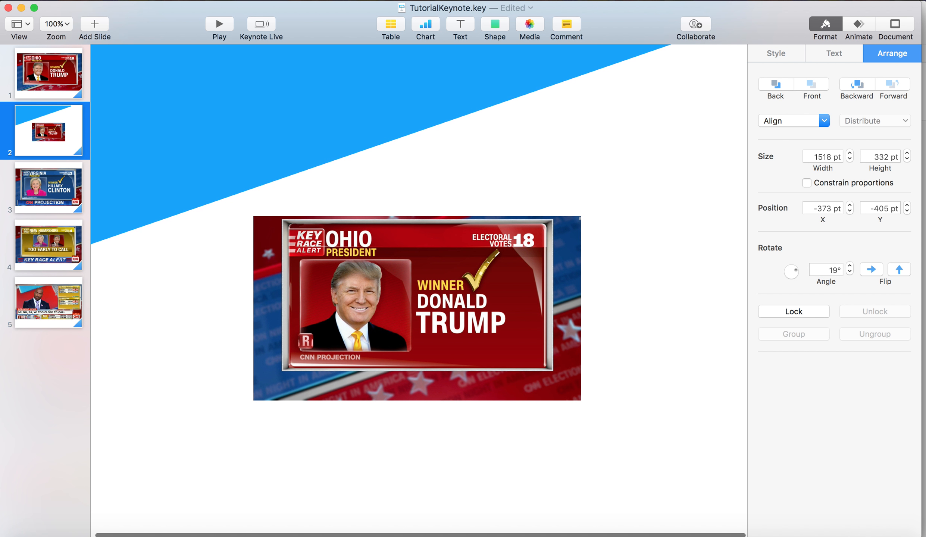
drag(442, 106, 405, 121)
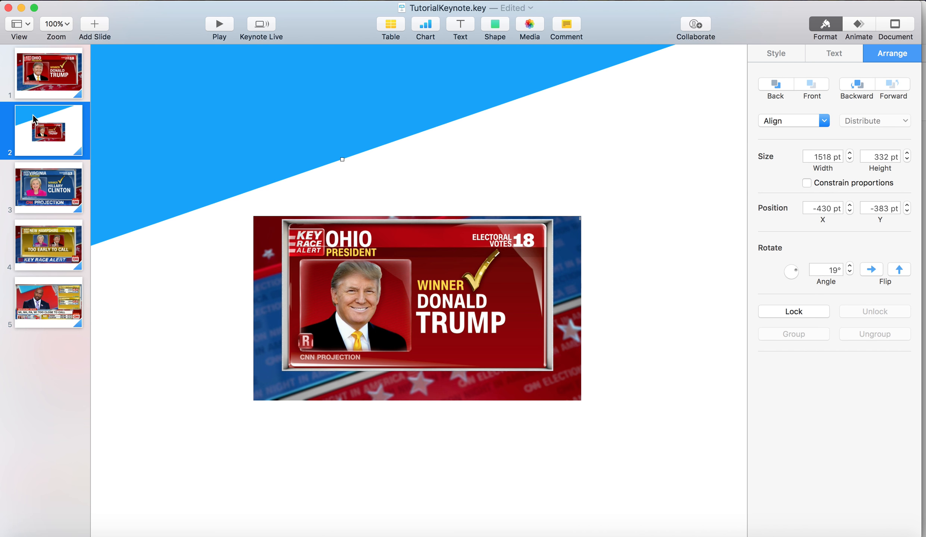
Set the blue rectangle's angle to 14° and move it so its lower edge meets the slide's upper-right corner, at 50% zoom
click(58, 31)
click(60, 54)
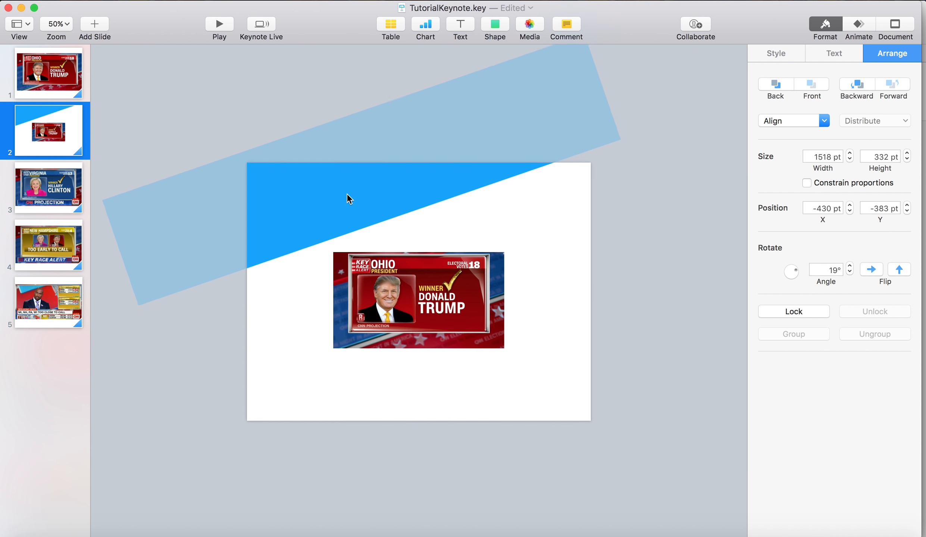
drag(458, 160, 452, 171)
click(850, 273)
click(850, 273)
click(849, 273)
click(850, 272)
click(850, 273)
click(850, 273)
click(850, 273)
drag(602, 135, 537, 139)
click(849, 272)
click(849, 272)
click(849, 272)
click(850, 266)
click(849, 266)
click(849, 266)
click(849, 266)
click(850, 266)
drag(492, 141, 514, 146)
click(630, 246)
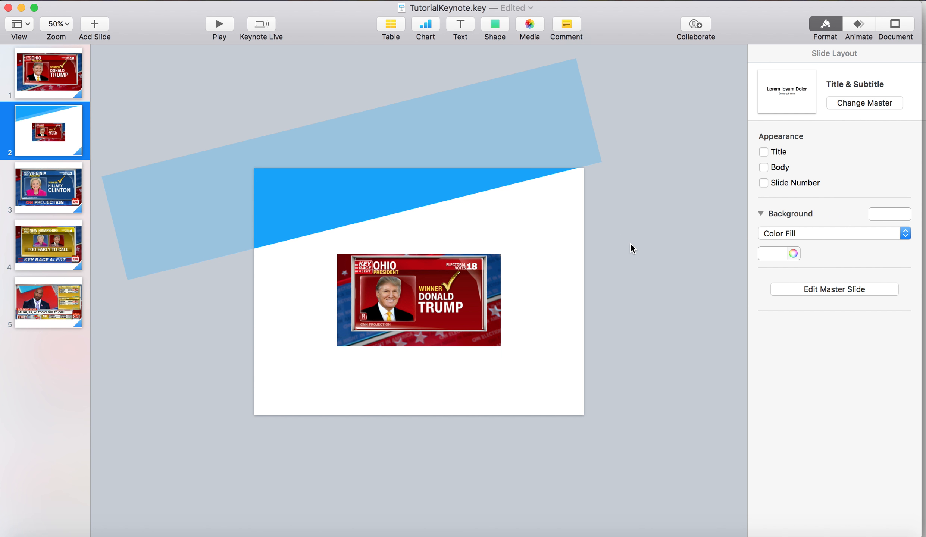
Change the angled rectangle's fill from the colour palette to dark red
click(418, 259)
click(358, 168)
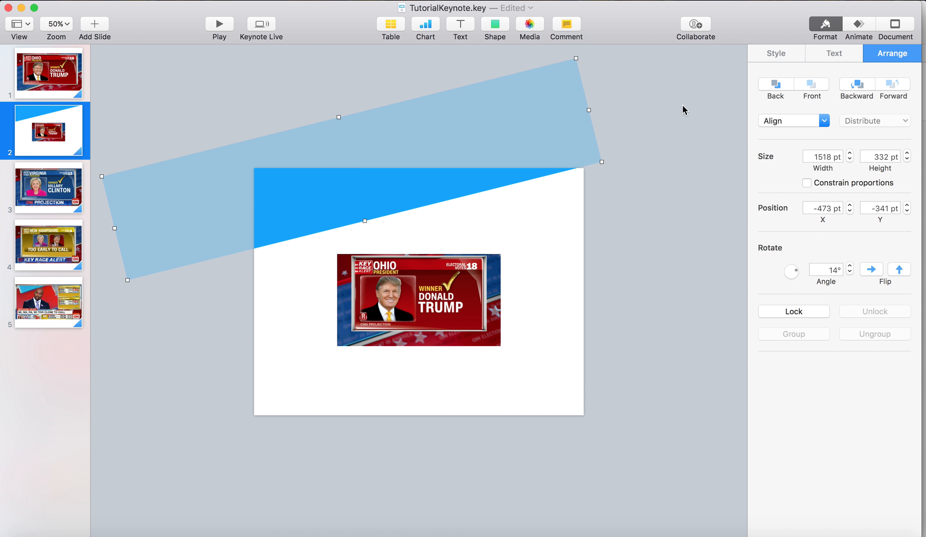
click(797, 53)
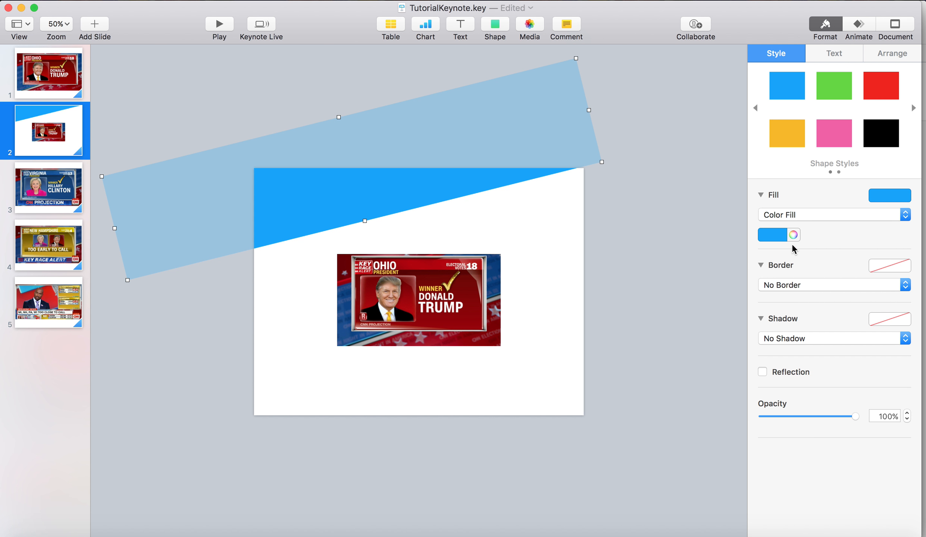
click(777, 236)
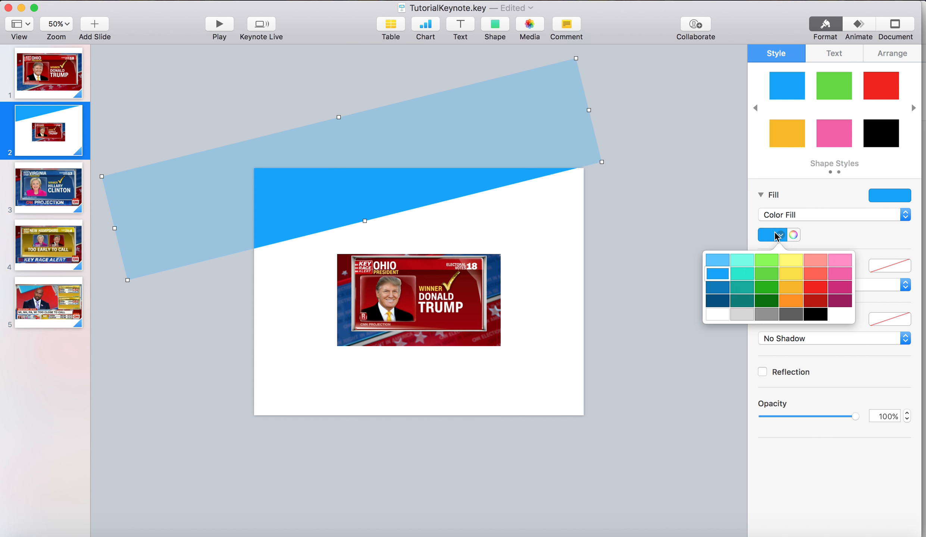
click(823, 306)
click(452, 234)
click(416, 178)
click(671, 208)
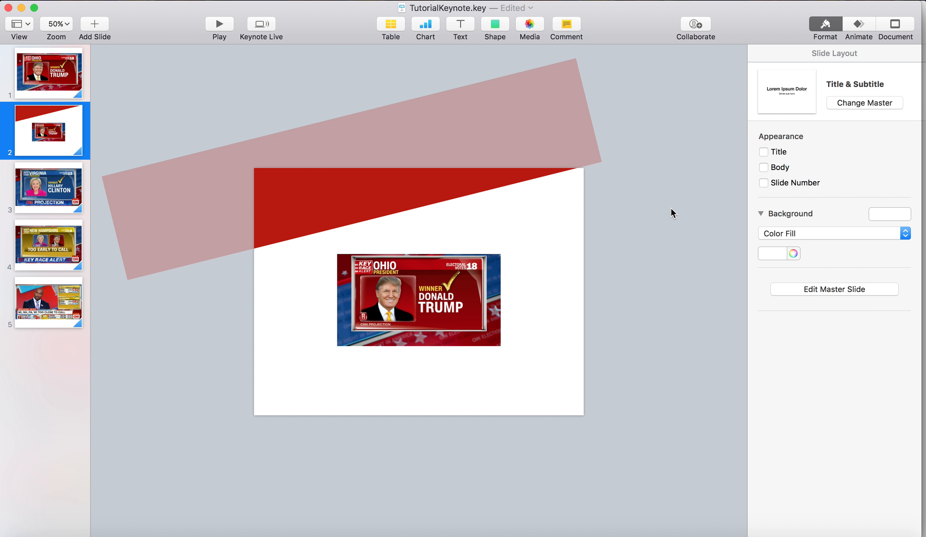
Duplicate the dark red band, reduce the copy to a thin strip along the band's lower edge, and fill it bright red
click(405, 161)
alt+drag(389, 188, 394, 216)
drag(343, 145, 394, 216)
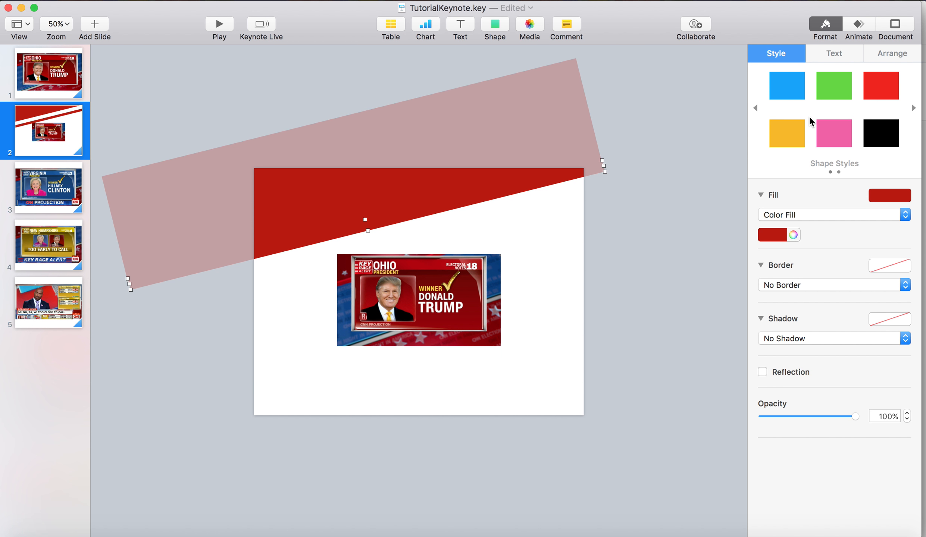
click(887, 92)
click(731, 151)
click(372, 255)
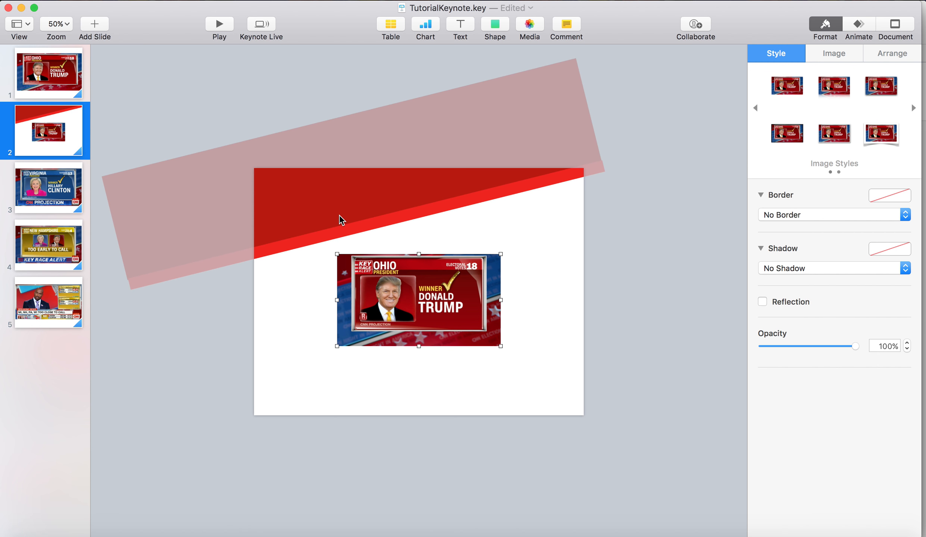
Narrow the bright red strip into a thinner stripe beneath the dark red band
click(338, 229)
drag(376, 229, 372, 220)
click(593, 243)
Duplicate the dark red band and place the copy lower, across the middle of the slide
click(386, 177)
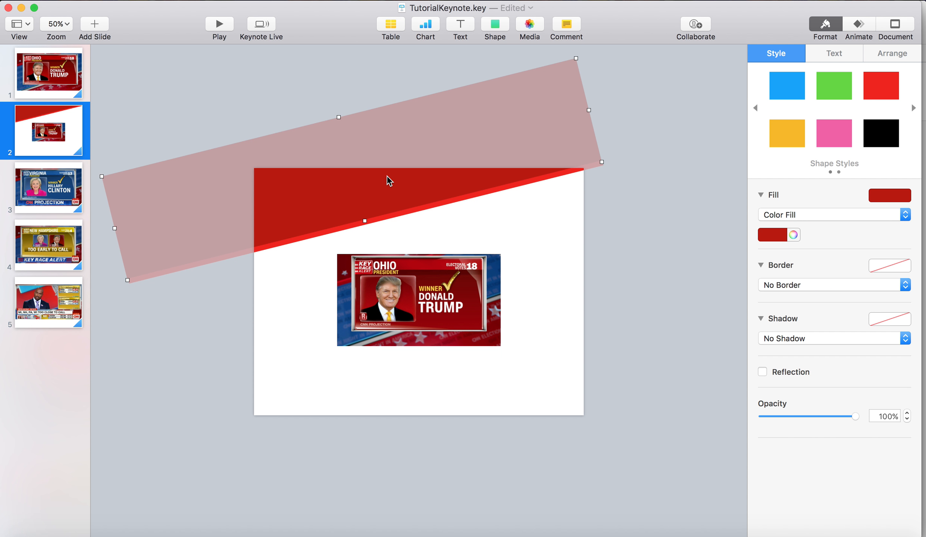
drag(373, 192, 404, 274)
Bring the reference picture to the front and move it to the slide's lower-right corner at x 518 pt, y 477 pt
right_click(424, 332)
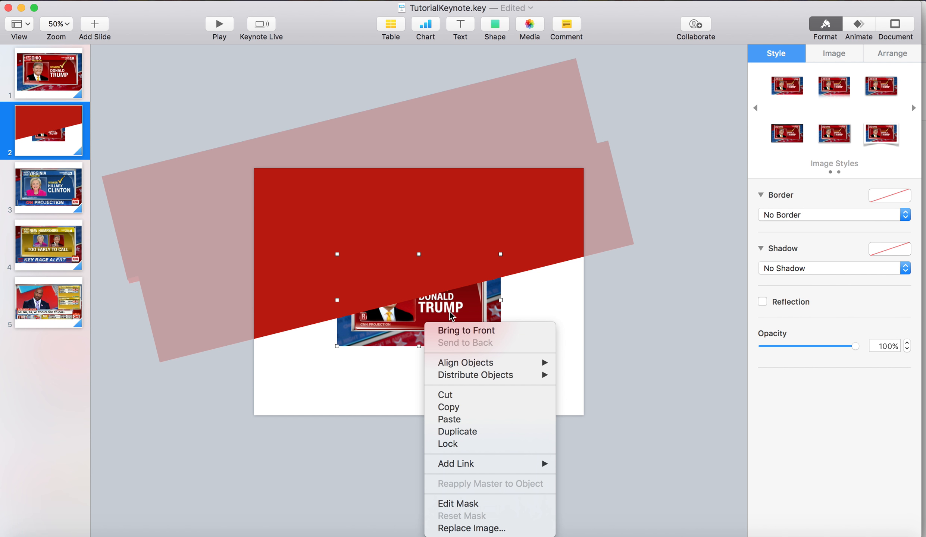
click(445, 329)
drag(491, 339, 571, 405)
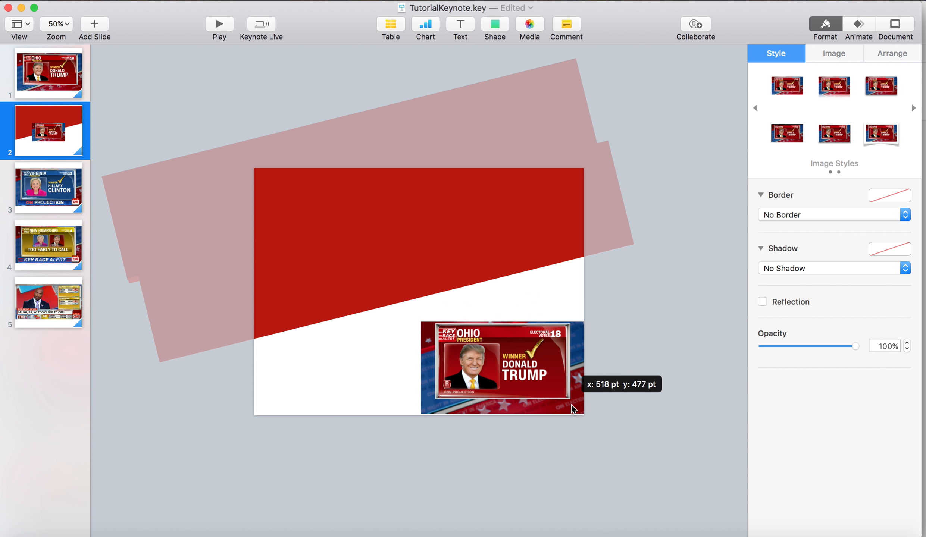
Align the copied band directly under the bright red stripe and fill it with medium blue from the colour palette
drag(419, 230, 416, 255)
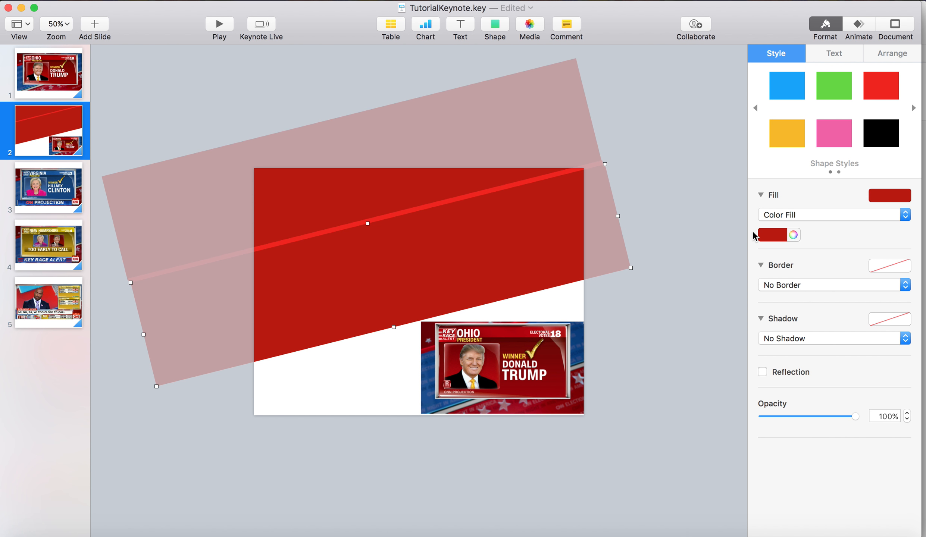
click(772, 235)
click(724, 301)
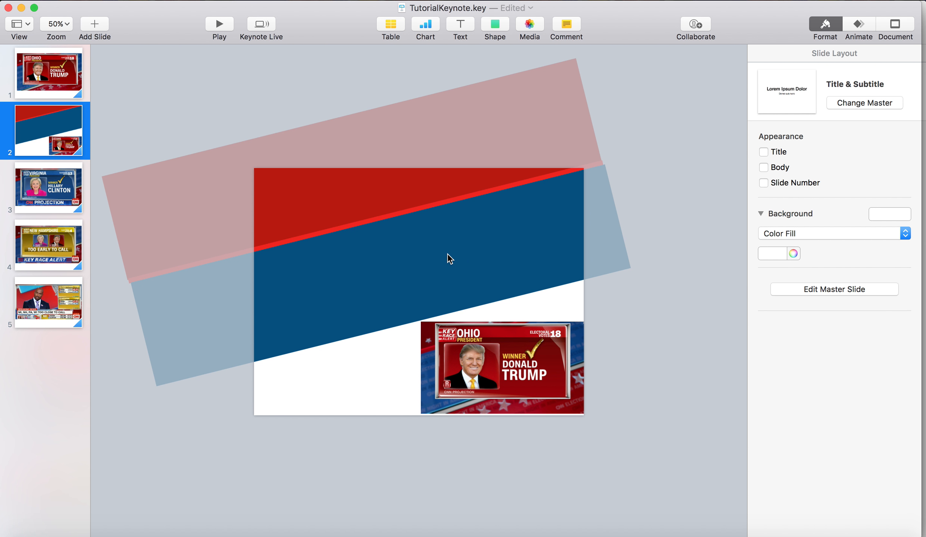
click(781, 239)
click(726, 285)
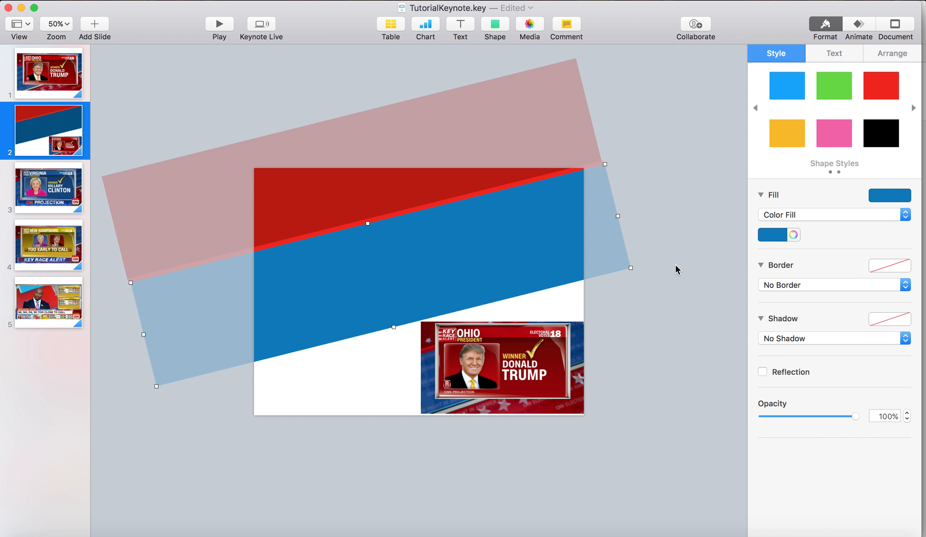
click(678, 267)
Extend the blue band's lower edge downward so it covers more of the slide's middle
click(466, 252)
drag(393, 327, 420, 359)
click(647, 197)
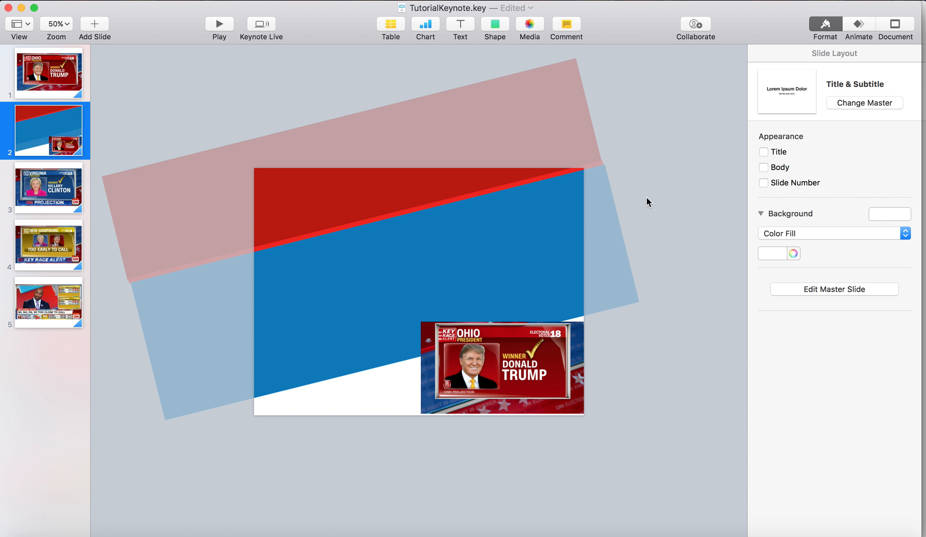
Copy the dark red band below the blue band, leaving a thin gap, and move the reference picture onto the blue band
click(504, 188)
click(451, 185)
shift+click(417, 211)
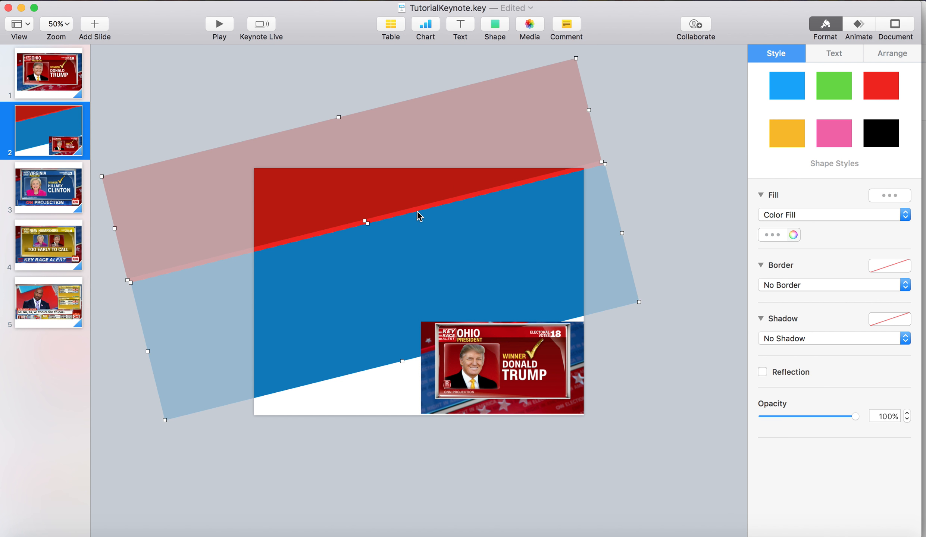
shift+click(415, 208)
shift+click(416, 229)
shift+click(399, 217)
drag(385, 190, 466, 429)
drag(468, 340, 420, 240)
Copy the bright red stripe into the gap above the lower dark red band and centre the reference picture on the slide
click(359, 225)
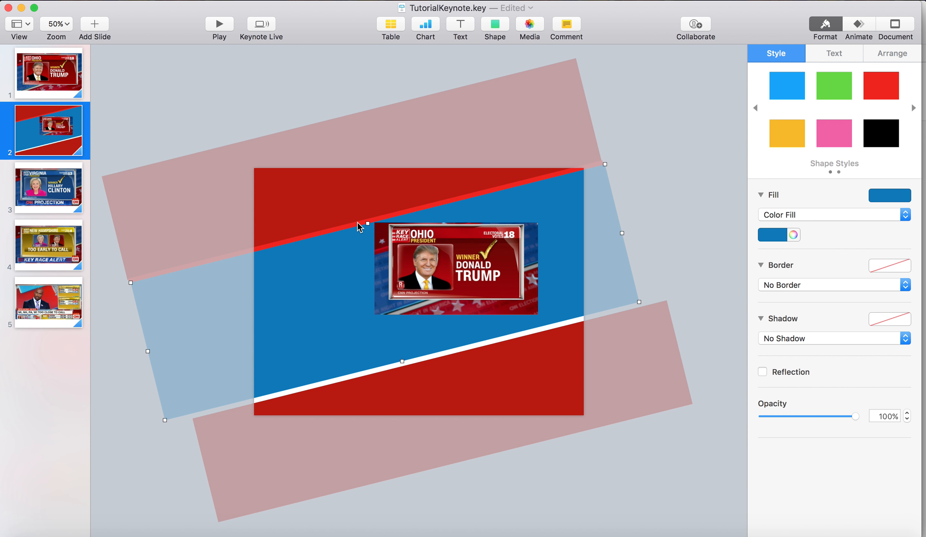
drag(356, 221, 377, 370)
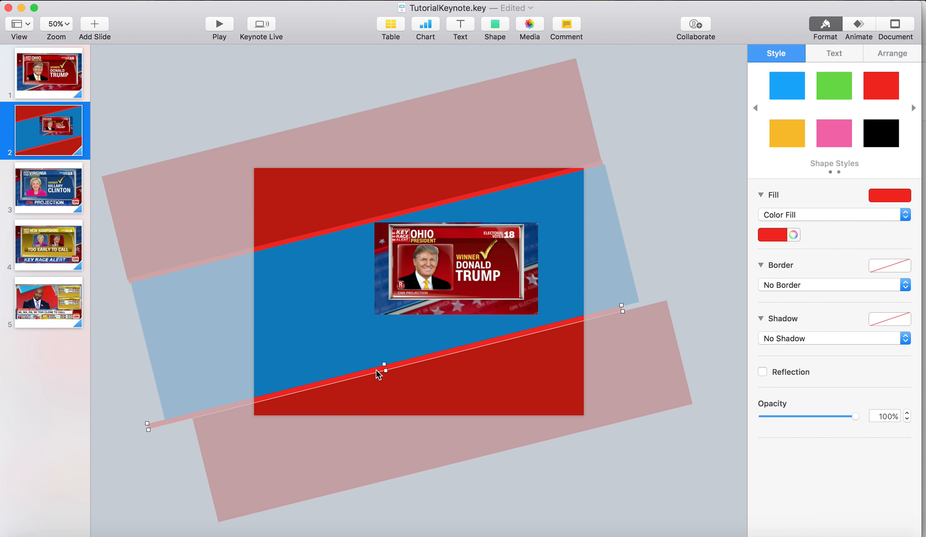
key(Down)
key(Down)
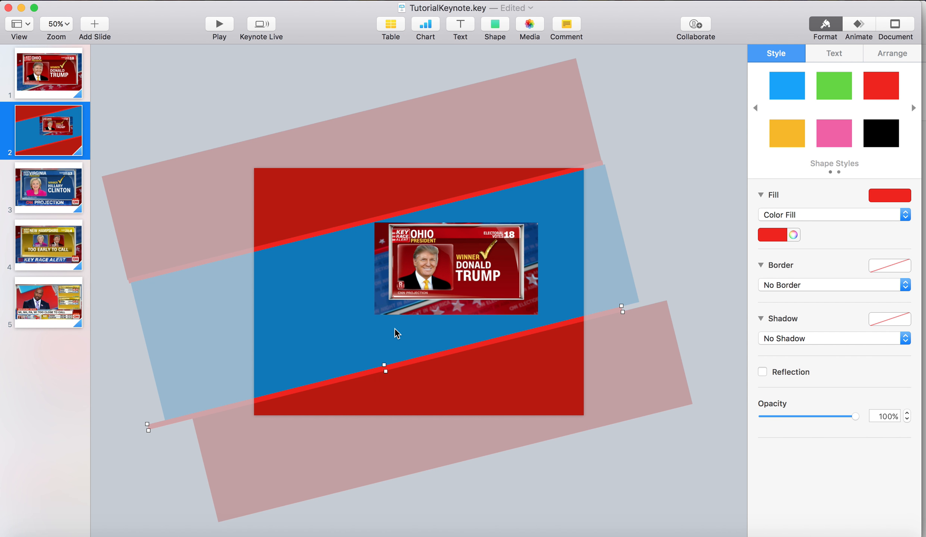
mouse_move(385, 364)
mouse_down()
mouse_move(383, 357)
mouse_move(384, 364)
mouse_up()
click(672, 231)
drag(514, 282, 478, 302)
click(651, 212)
Fill the blue band with the navy blue sampled from the reference picture's background
click(559, 252)
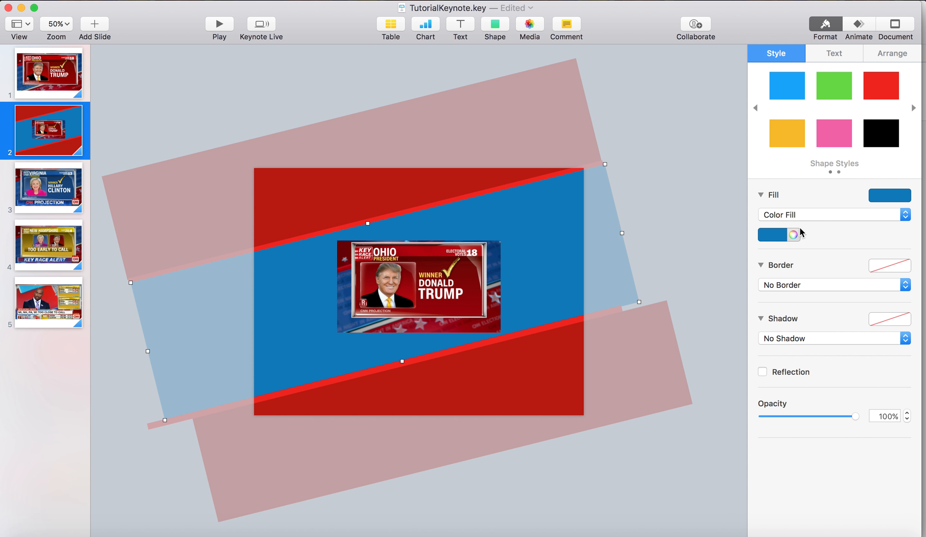
click(793, 234)
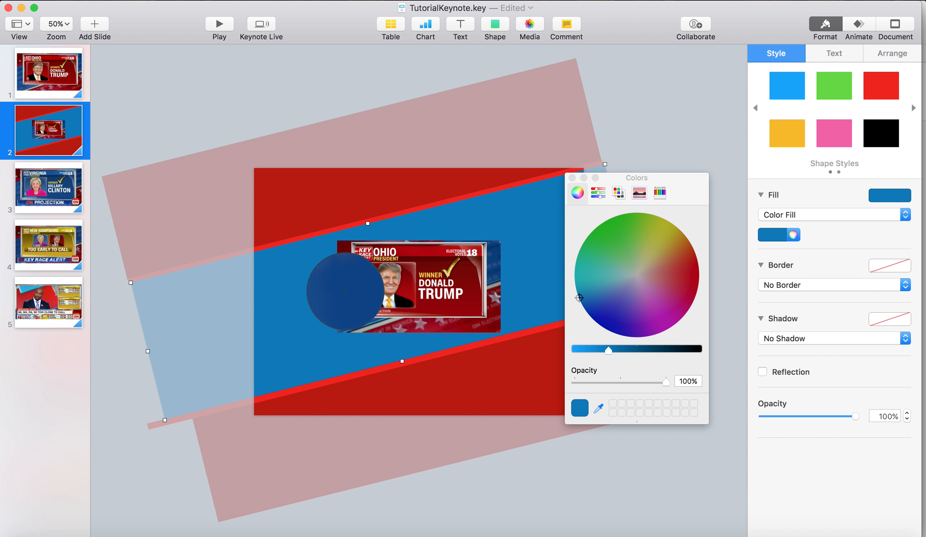
click(346, 292)
click(572, 177)
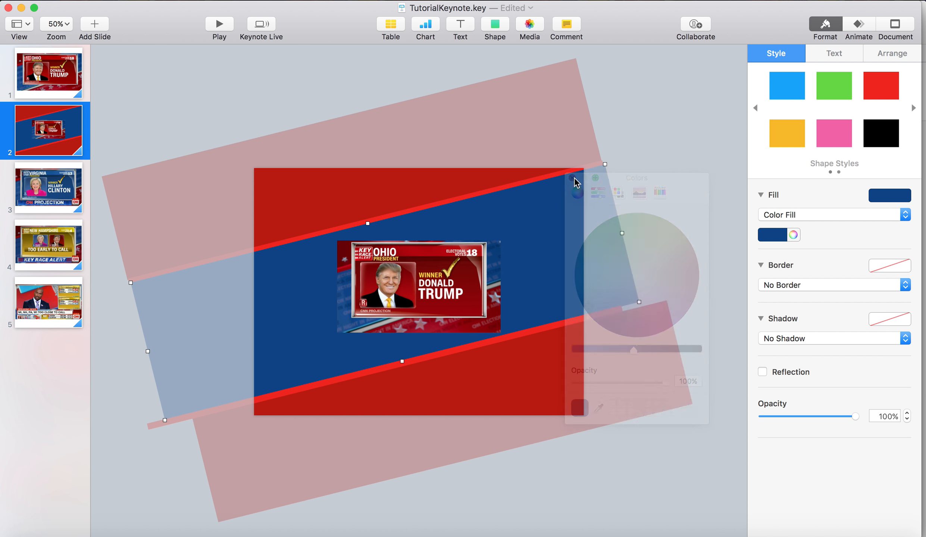
click(563, 144)
click(403, 261)
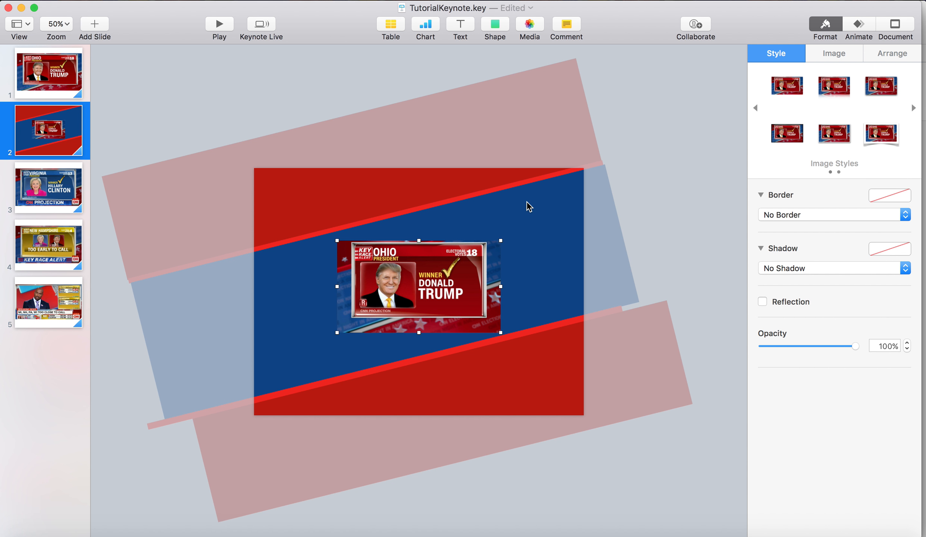
click(611, 154)
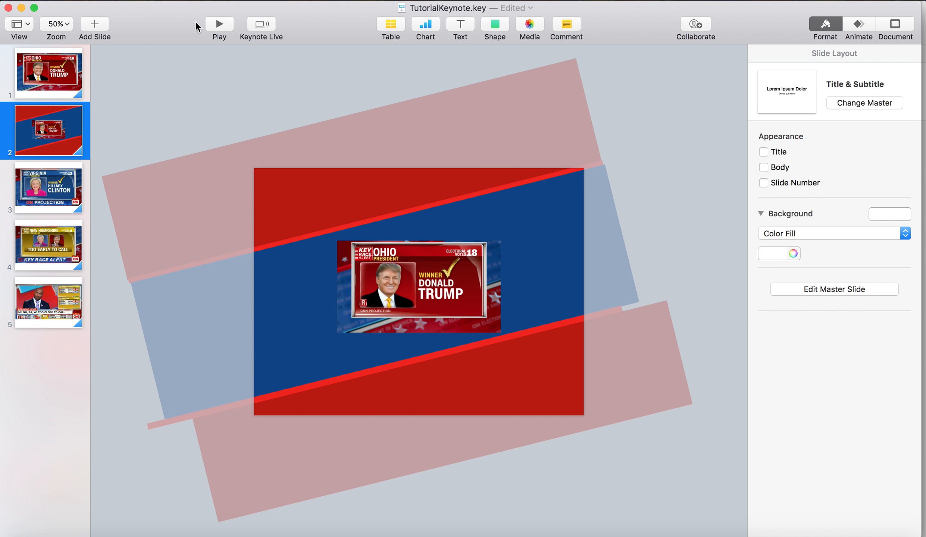
Shrink the reference picture and move it to the slide's upper-left corner
click(61, 26)
click(69, 76)
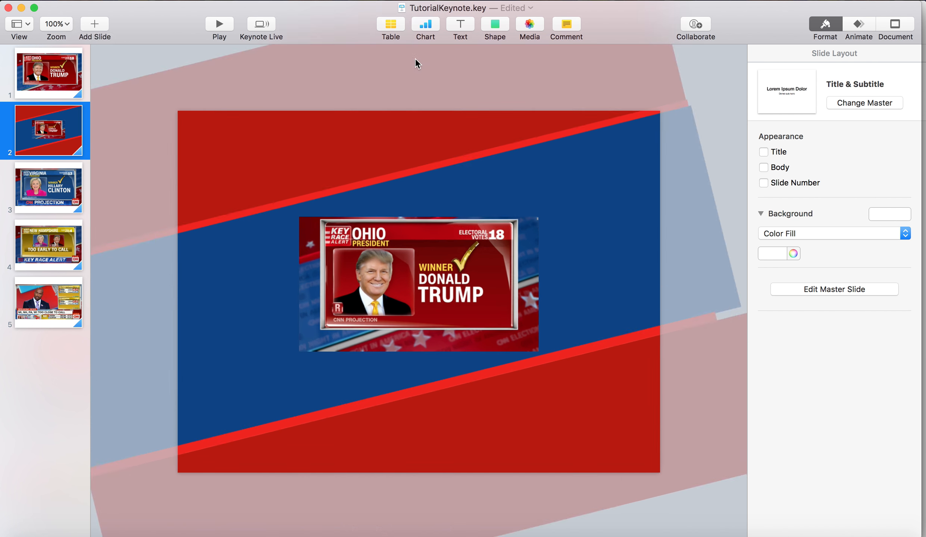
drag(445, 254, 334, 126)
drag(421, 83, 263, 140)
drag(224, 190, 239, 89)
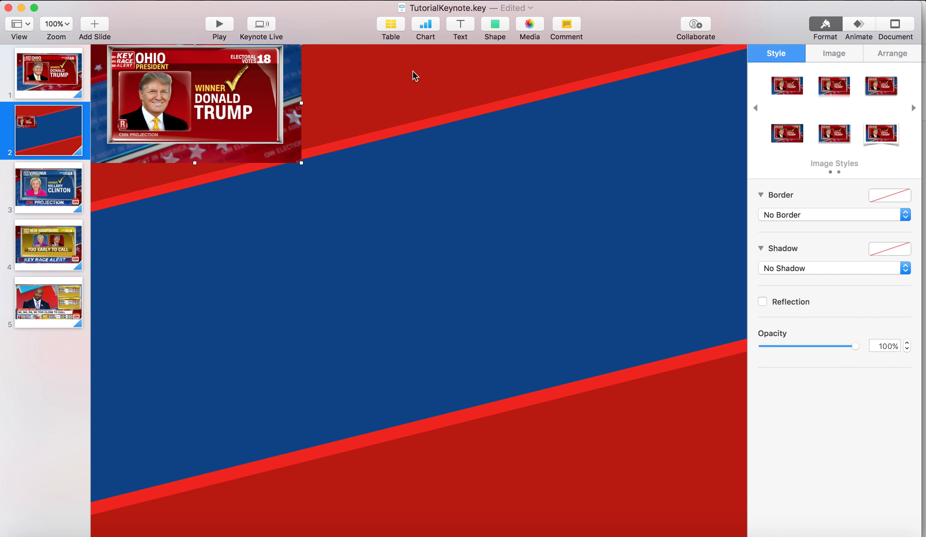
Insert a square shape and enlarge it into a centred rectangle covering most of the slide
click(492, 22)
click(491, 126)
drag(429, 294, 253, 164)
drag(275, 199, 724, 494)
drag(685, 450, 638, 429)
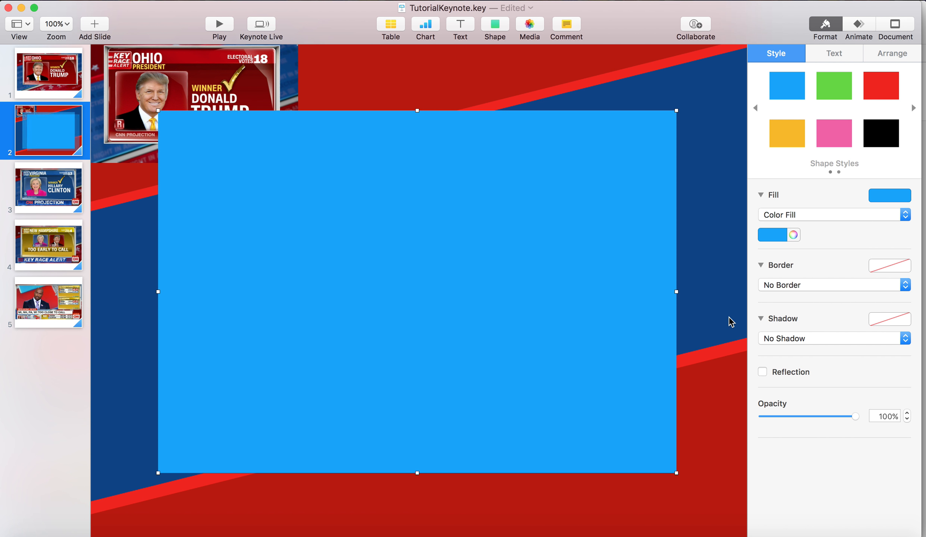
drag(677, 110, 645, 143)
click(696, 66)
click(602, 256)
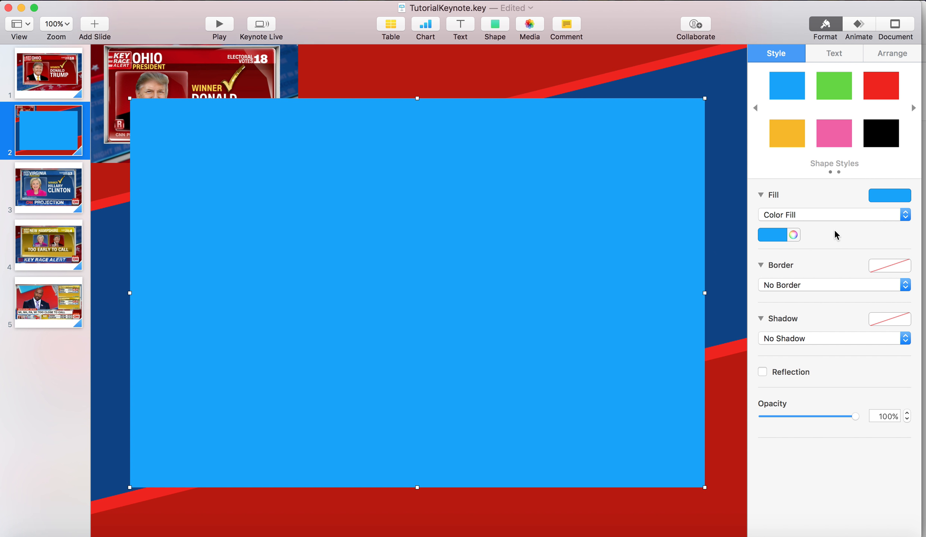
Bring the reference picture in front of the large rectangle and fill the rectangle with light grey
right_click(214, 79)
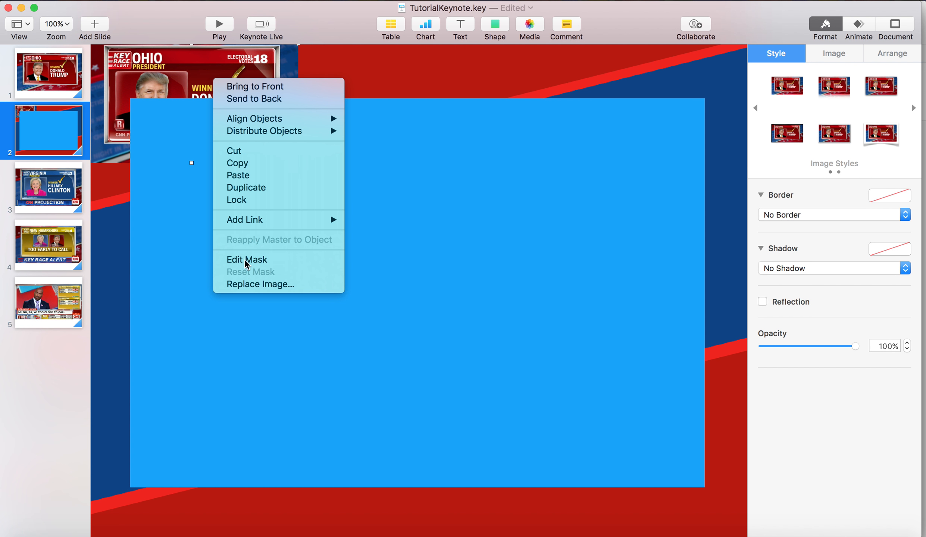
click(284, 87)
click(493, 154)
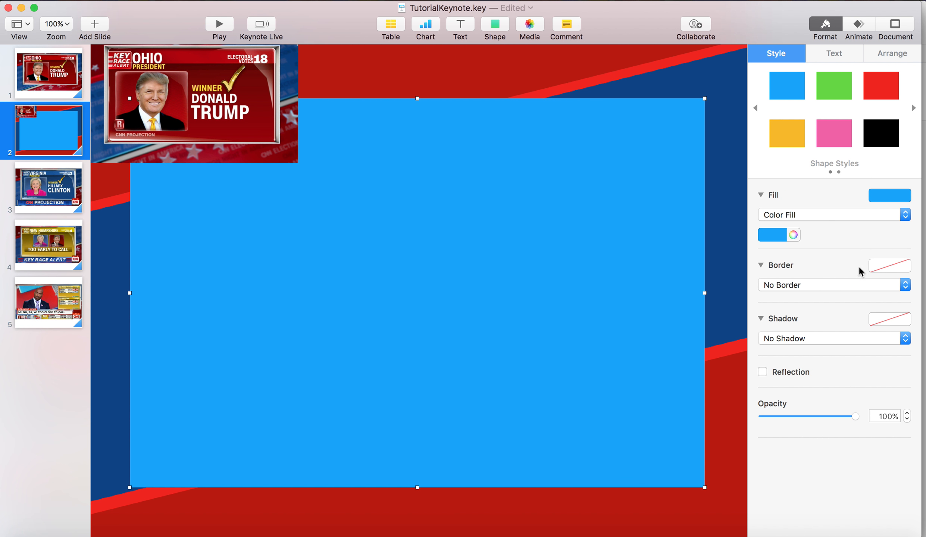
click(770, 233)
click(764, 312)
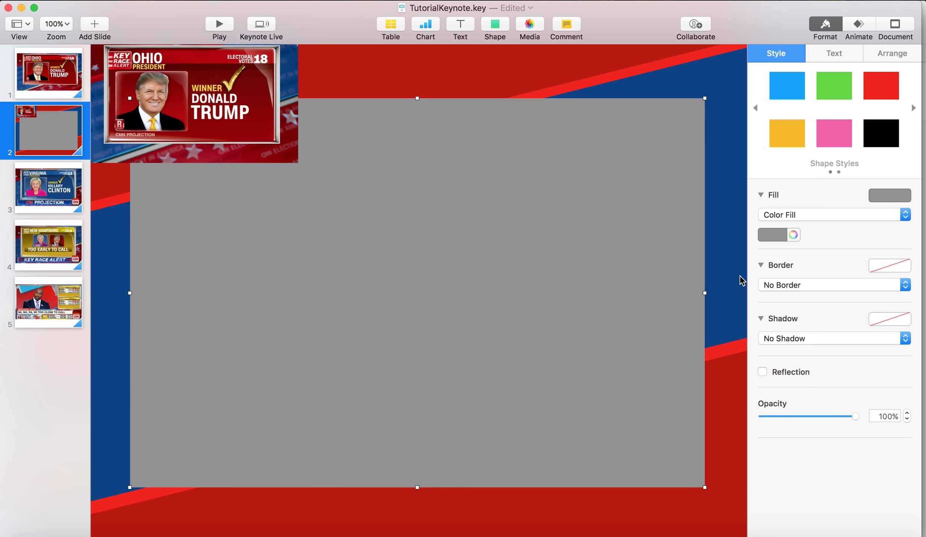
click(780, 237)
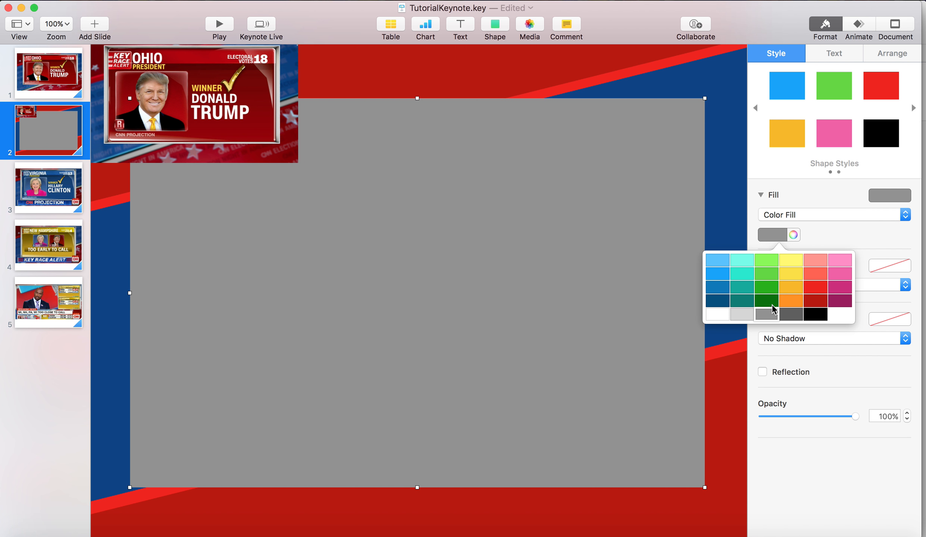
click(773, 310)
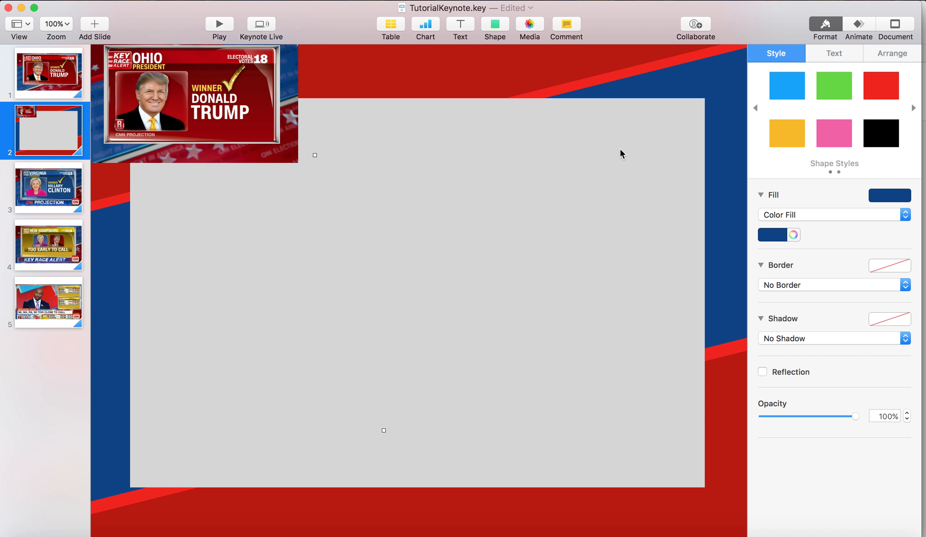
Duplicate the light grey rectangle, shrink the copy to leave an even grey border around it, and apply the gold shape style
key(super+d)
drag(710, 499, 690, 473)
drag(597, 409, 599, 417)
click(781, 146)
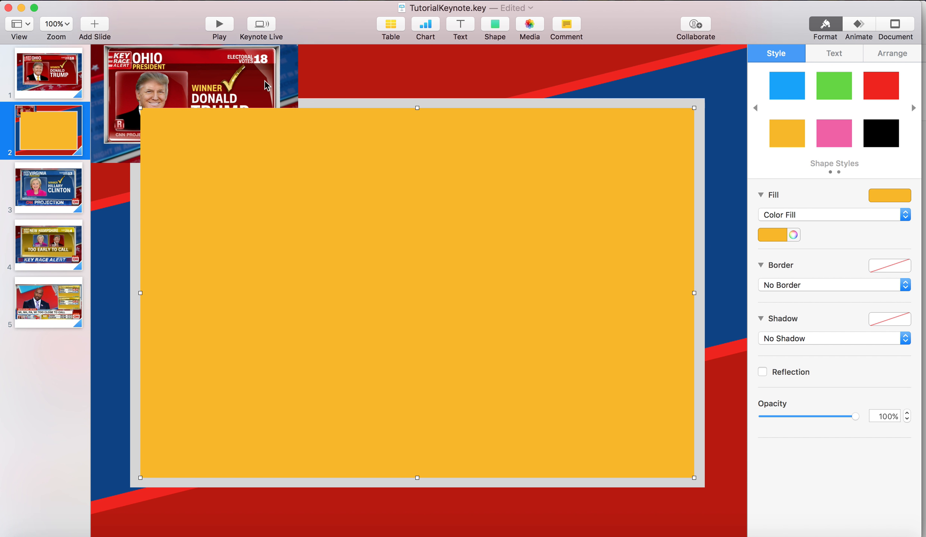
Bring the reference picture in front of the gold rectangle
right_click(265, 81)
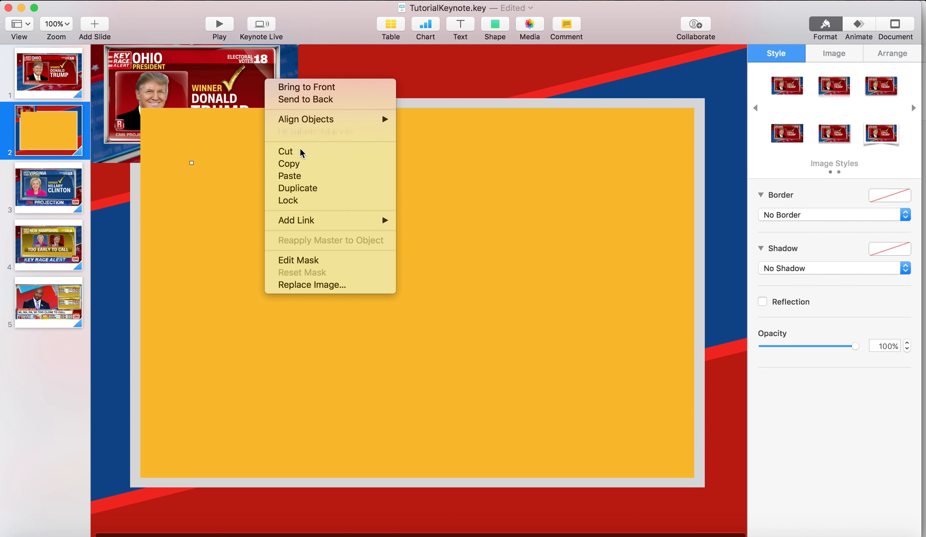
click(327, 89)
click(518, 94)
Change the inner rectangle's fill from the colour palette to dark red
click(472, 159)
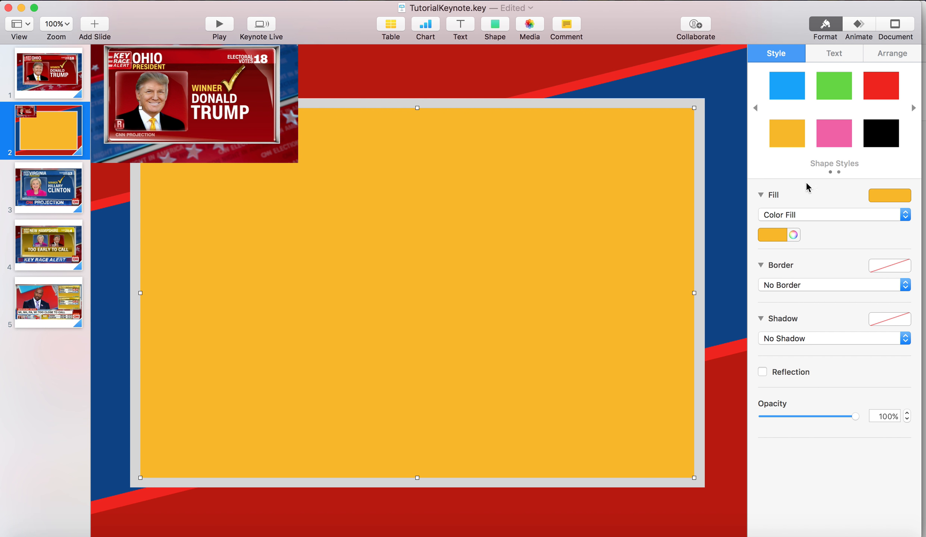
click(792, 236)
click(778, 238)
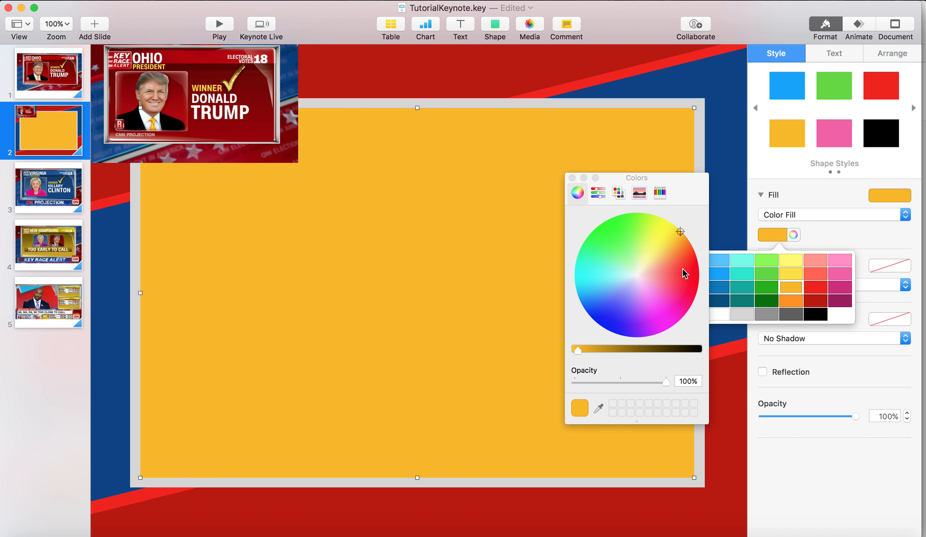
click(820, 305)
click(572, 178)
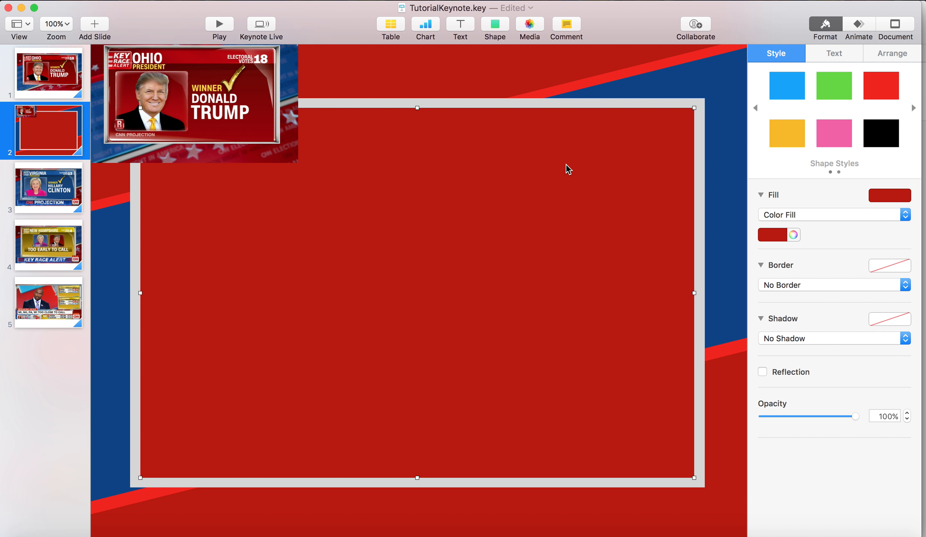
Move the reference picture to the middle of the dark red inner rectangle
click(241, 112)
drag(241, 112, 471, 297)
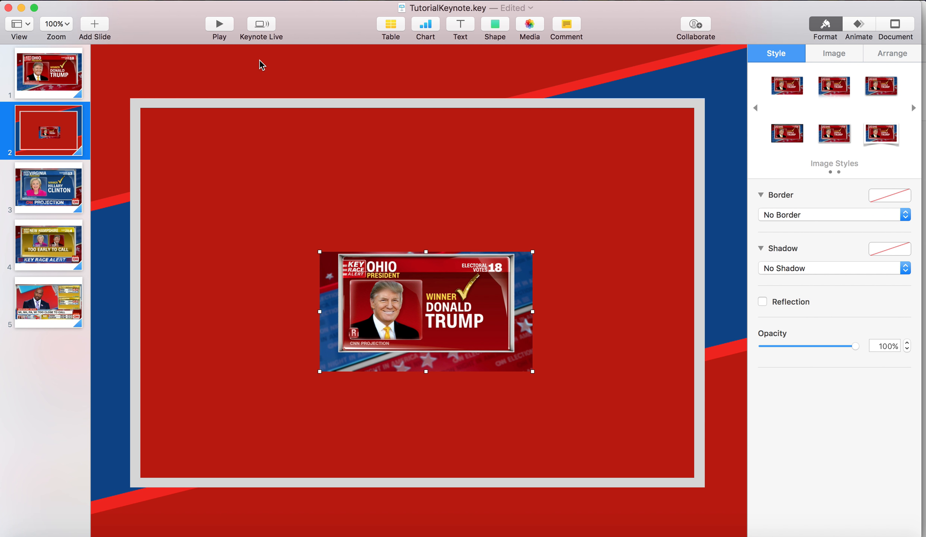
Select the light grey frame and the dark red inner rectangle together and move both up on the slide
click(263, 111)
click(266, 104)
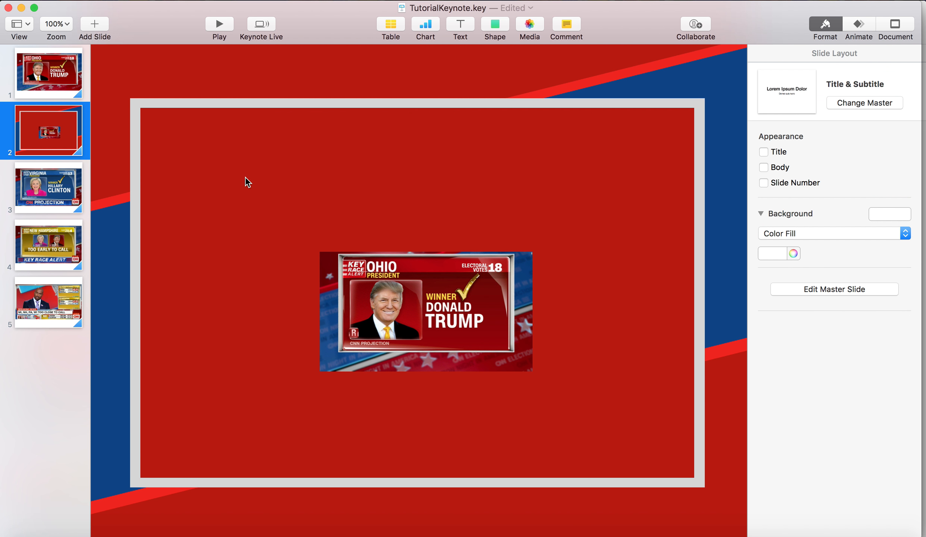
click(276, 108)
drag(238, 174, 241, 141)
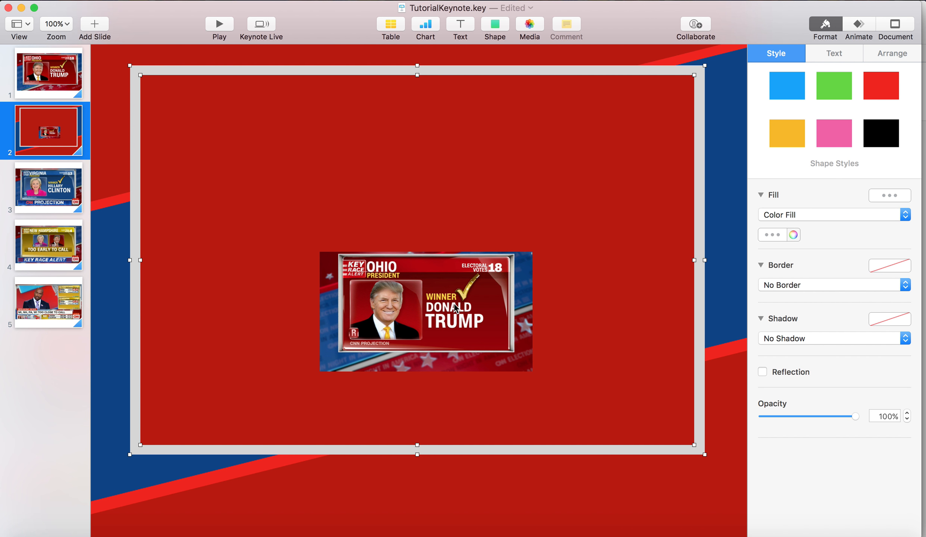
Move the reference picture down over the lower-right corner of the grey frame
click(413, 298)
drag(386, 333, 550, 478)
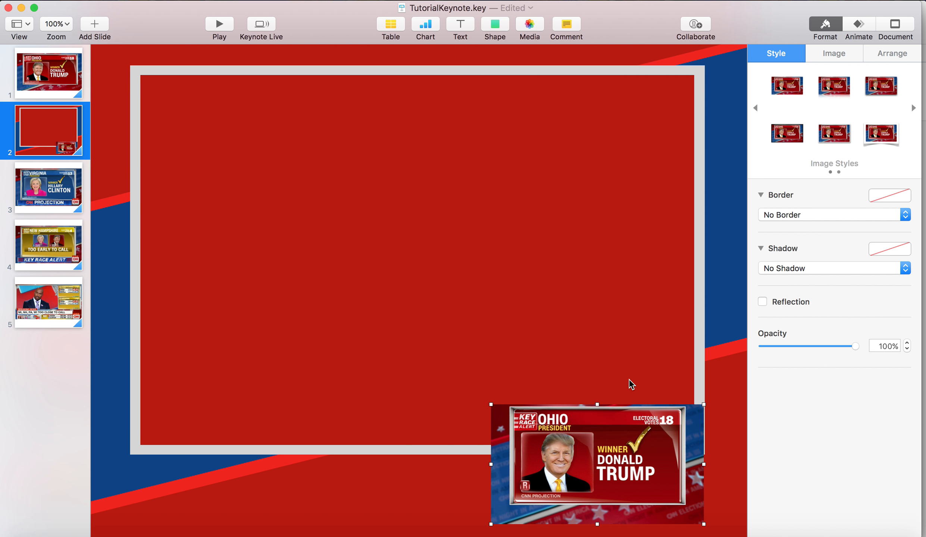
click(561, 97)
Add a blue rectangle in the lower-left part of the dark red panel and enlarge it to about half the panel's width
click(503, 33)
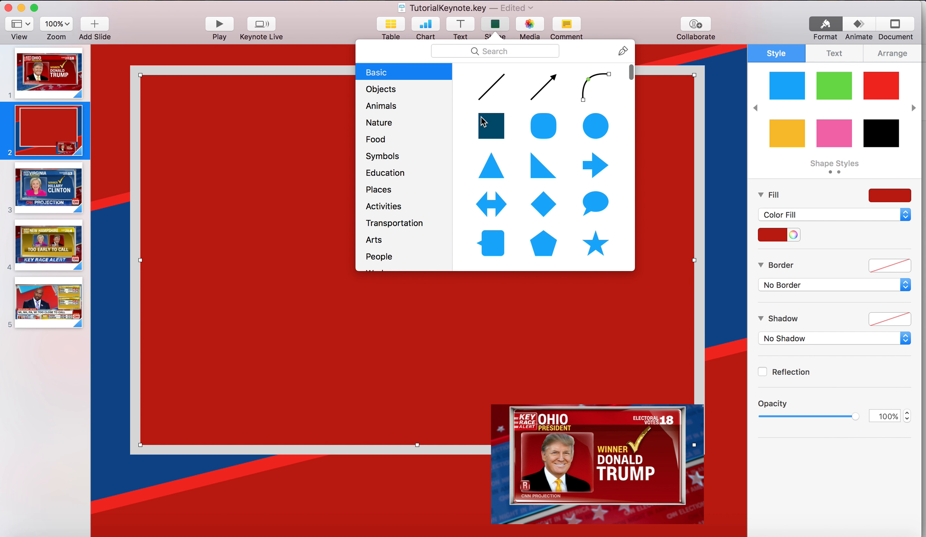
click(492, 124)
drag(432, 279, 223, 191)
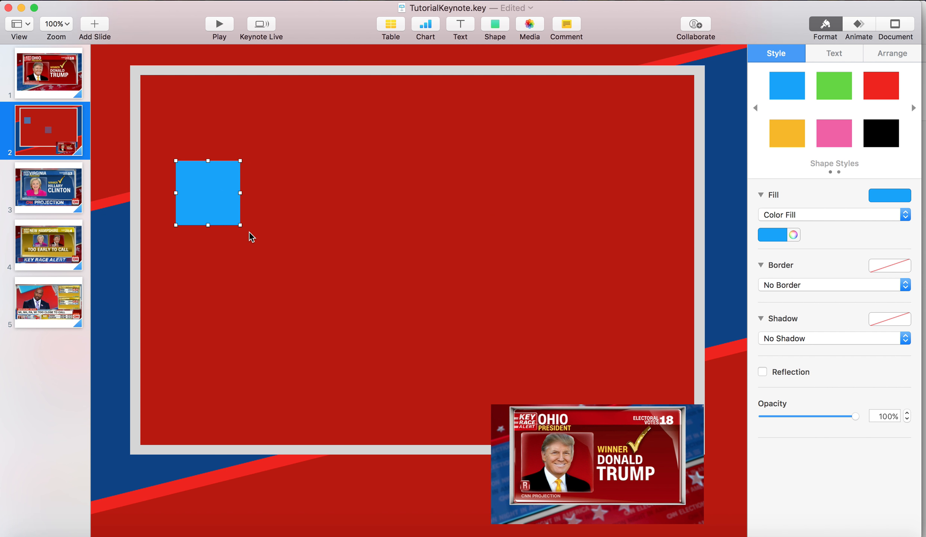
drag(239, 223, 431, 378)
drag(364, 293, 352, 336)
click(437, 271)
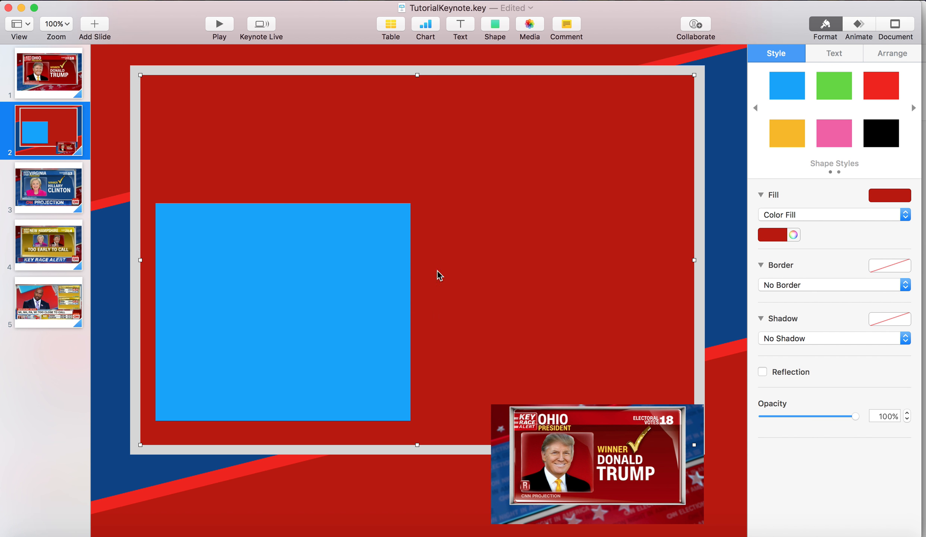
click(311, 260)
drag(411, 203, 436, 191)
click(444, 185)
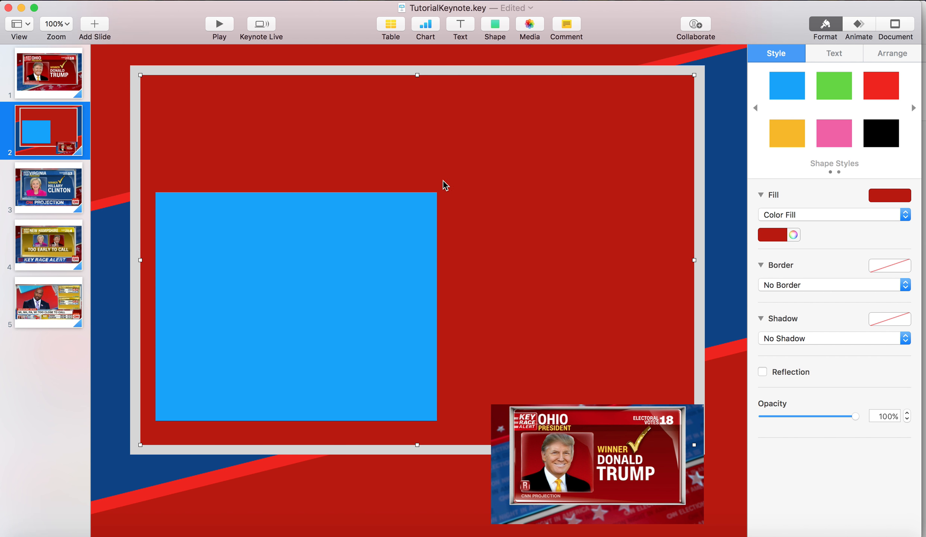
Add a bright red banner rectangle across the full width of the panel's upper edge and reduce its height slightly
click(495, 25)
drag(420, 294, 693, 128)
click(881, 92)
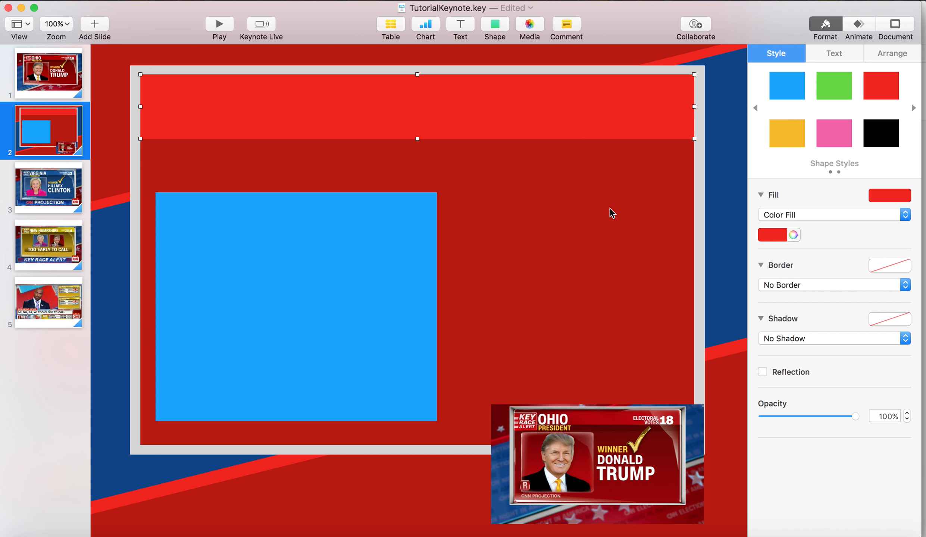
drag(418, 138, 416, 128)
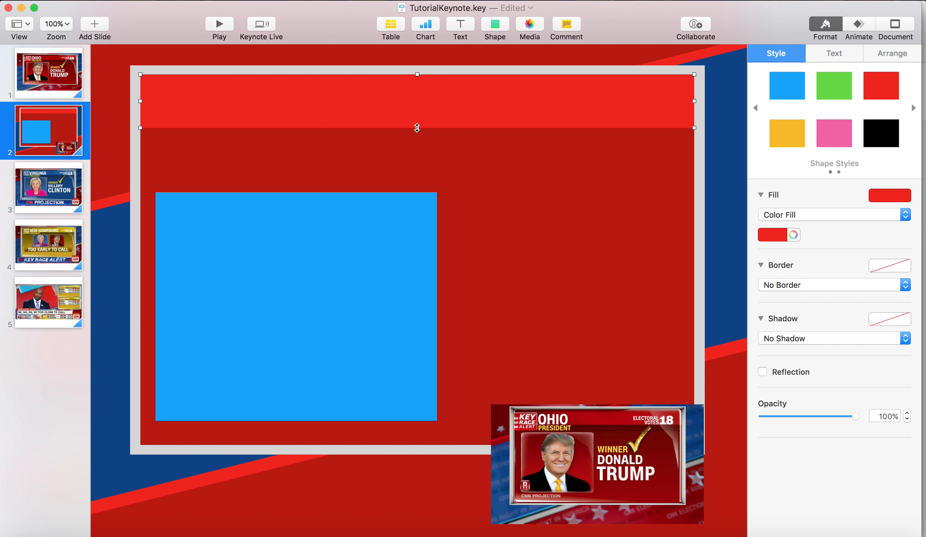
click(481, 100)
Change the blue rectangle to a gradient fill running from red above to dark red below
click(398, 261)
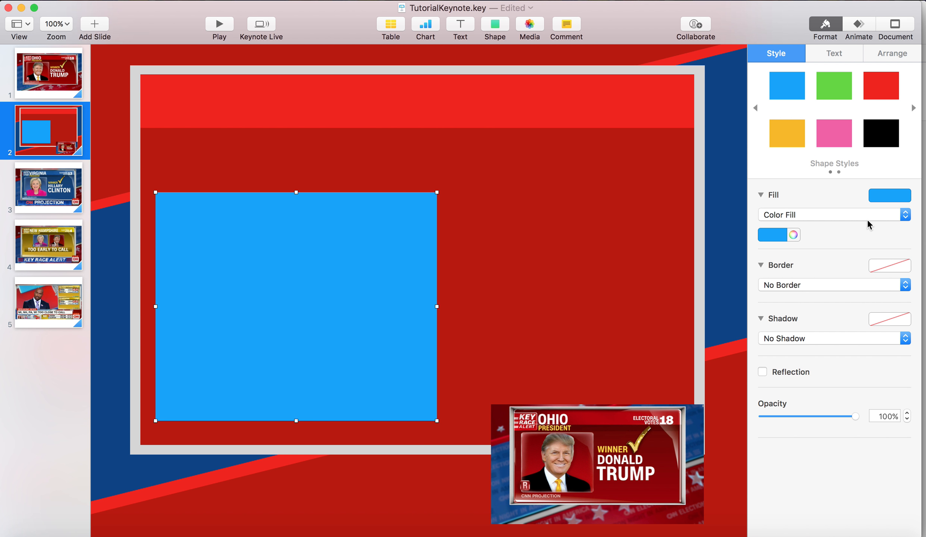
click(789, 223)
click(786, 227)
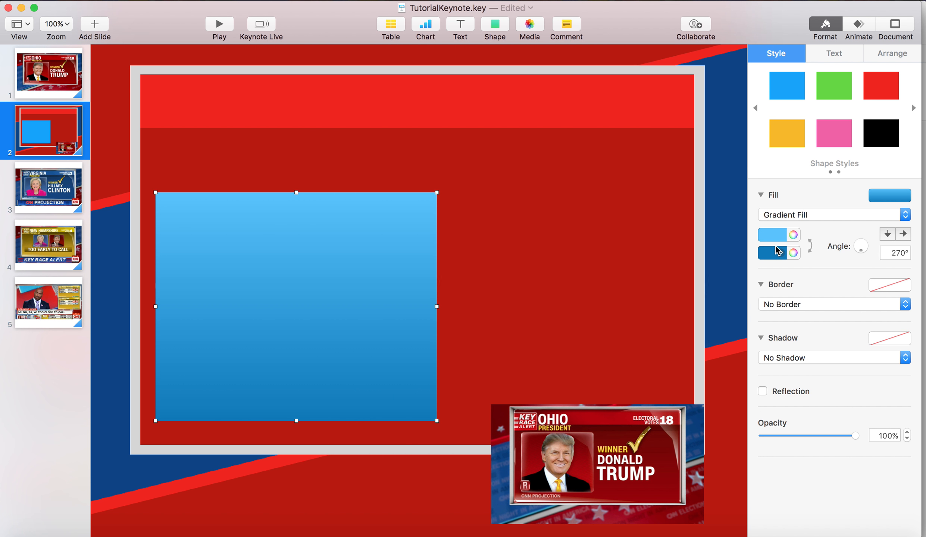
click(779, 235)
click(820, 289)
click(777, 253)
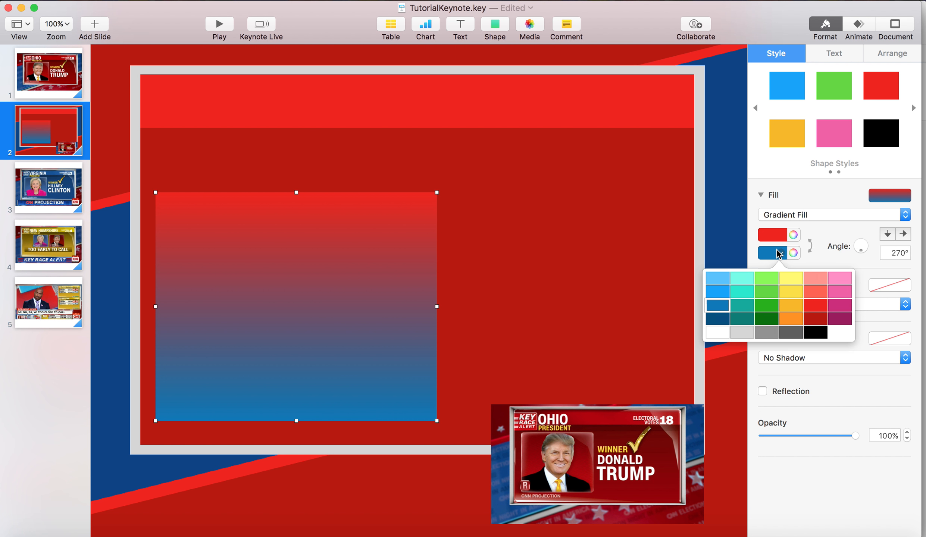
click(819, 319)
Try dark red and light red as the gradient's upper colour and red as its lower colour
click(776, 234)
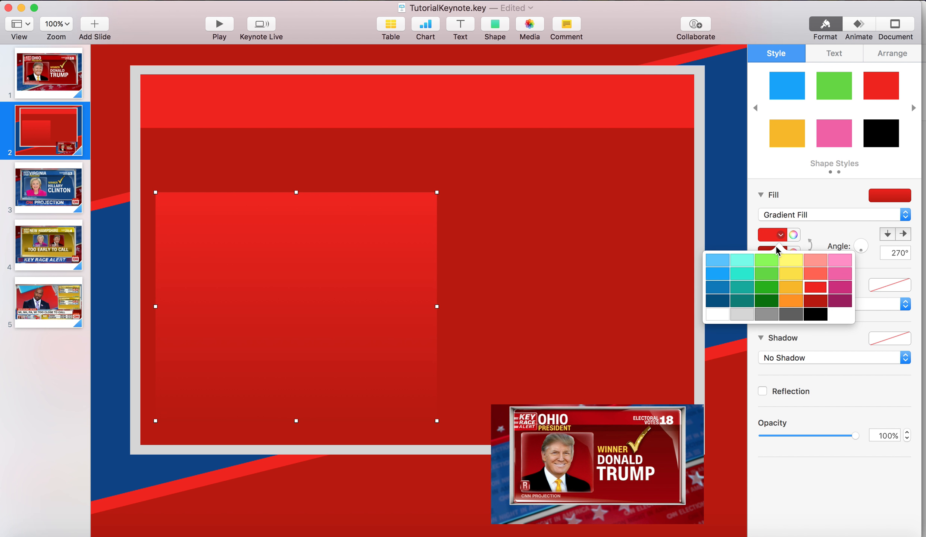
click(816, 300)
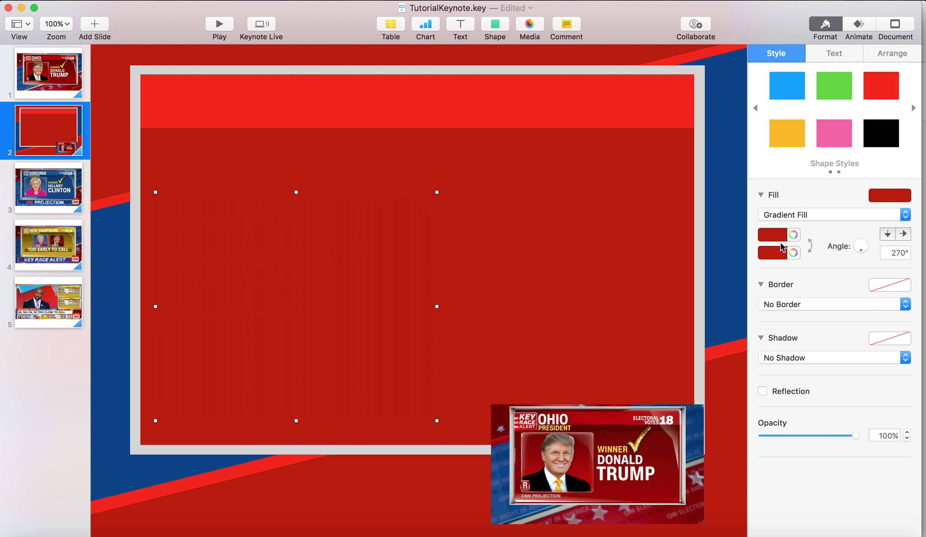
click(779, 231)
click(813, 275)
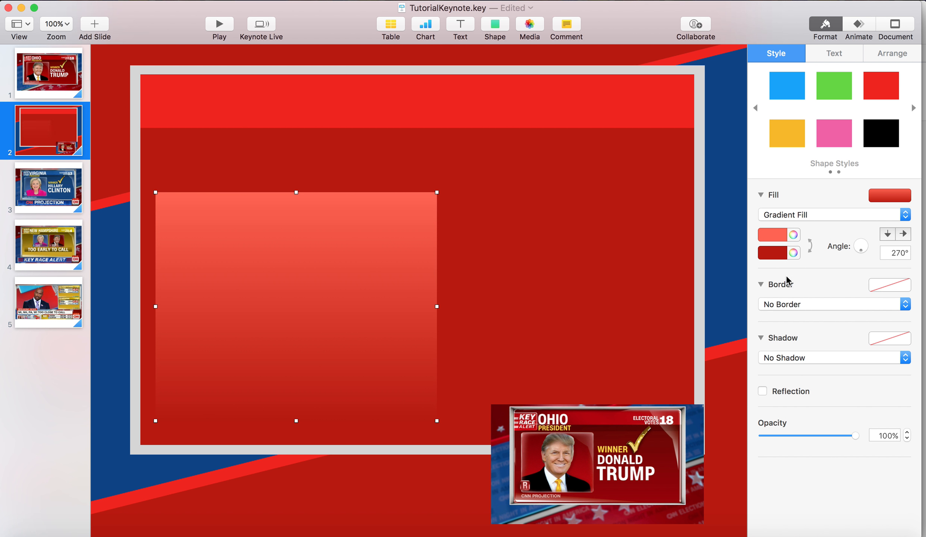
click(770, 255)
click(810, 302)
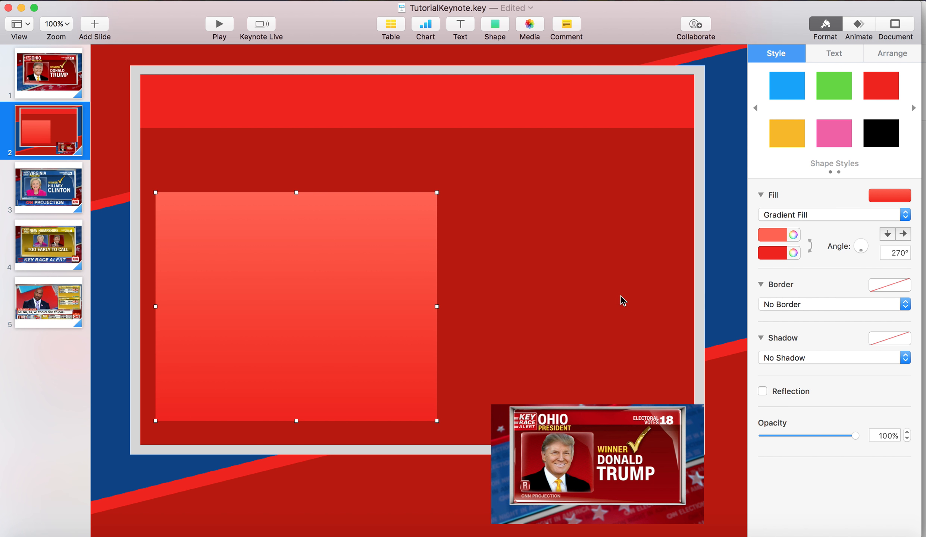
Set the rectangle's lower gradient colour to dark red and its upper gradient colour to red
click(643, 287)
click(395, 267)
click(766, 248)
click(812, 318)
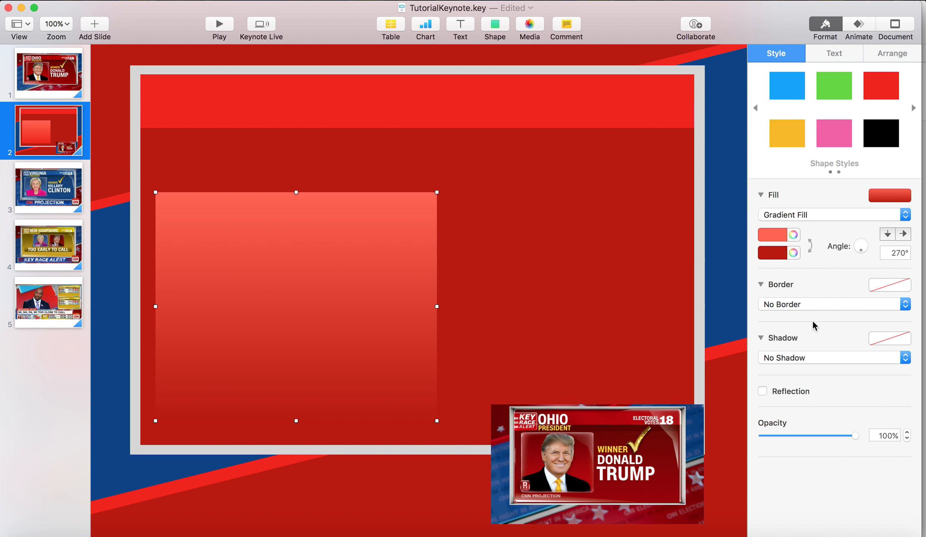
click(588, 295)
click(351, 271)
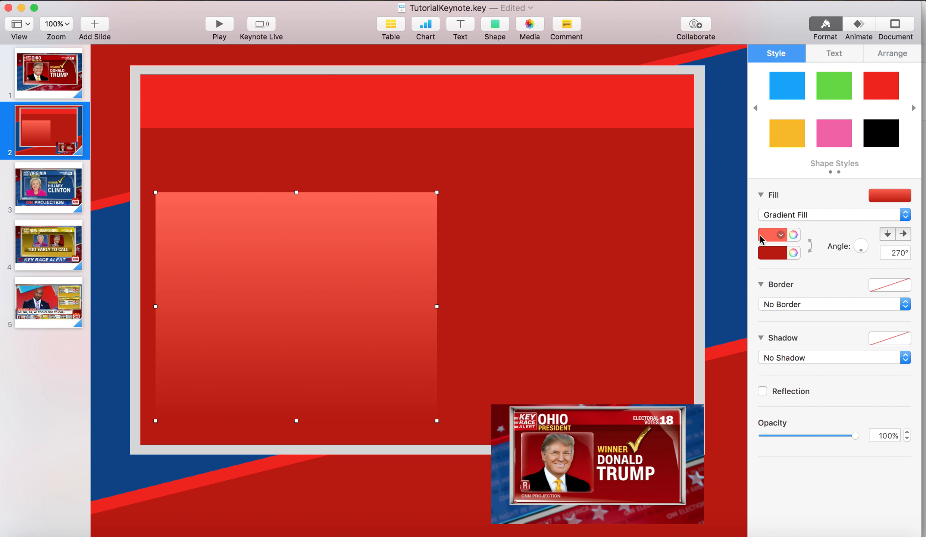
click(772, 234)
click(823, 292)
click(525, 278)
click(345, 289)
Brighten the gradient's upper red to full brightness with the colour wheel and close the colour picker
click(793, 235)
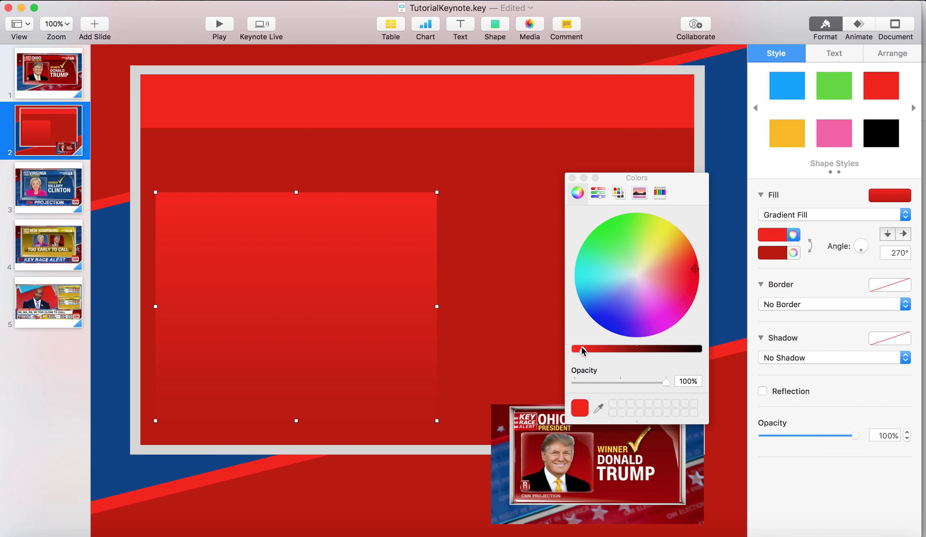
mouse_move(593, 350)
mouse_down()
mouse_move(609, 349)
mouse_move(577, 351)
mouse_up()
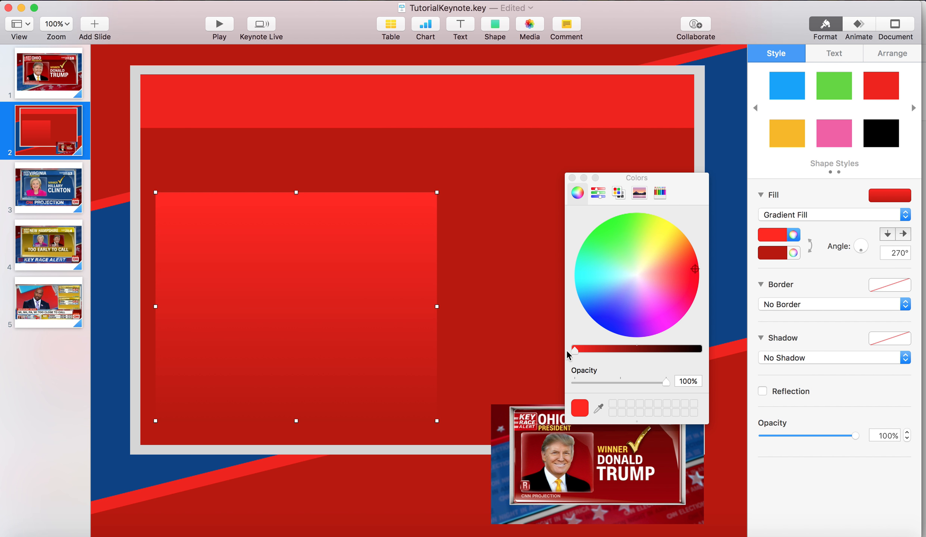
click(574, 178)
click(514, 221)
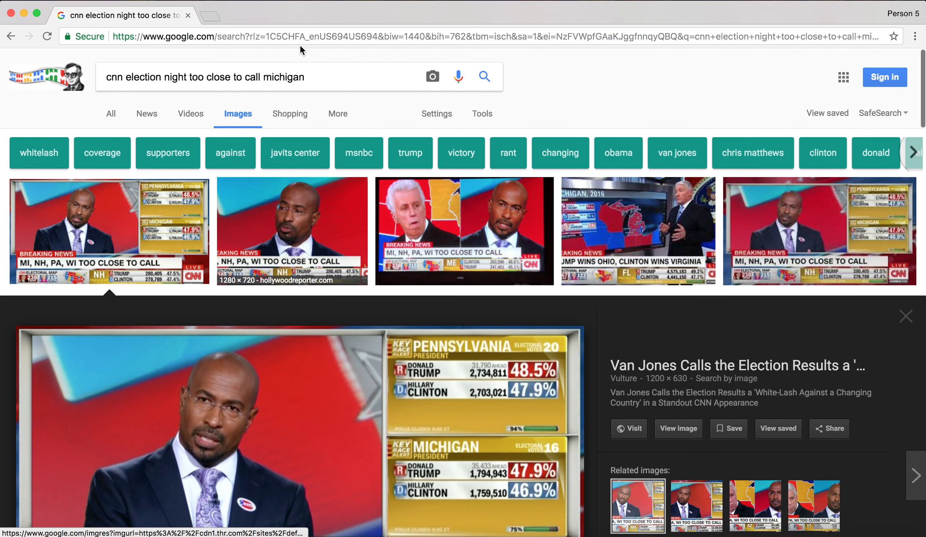
In the Chrome browser, run a Google image search for "donald trump png"
click(300, 40)
text(donald trump png)
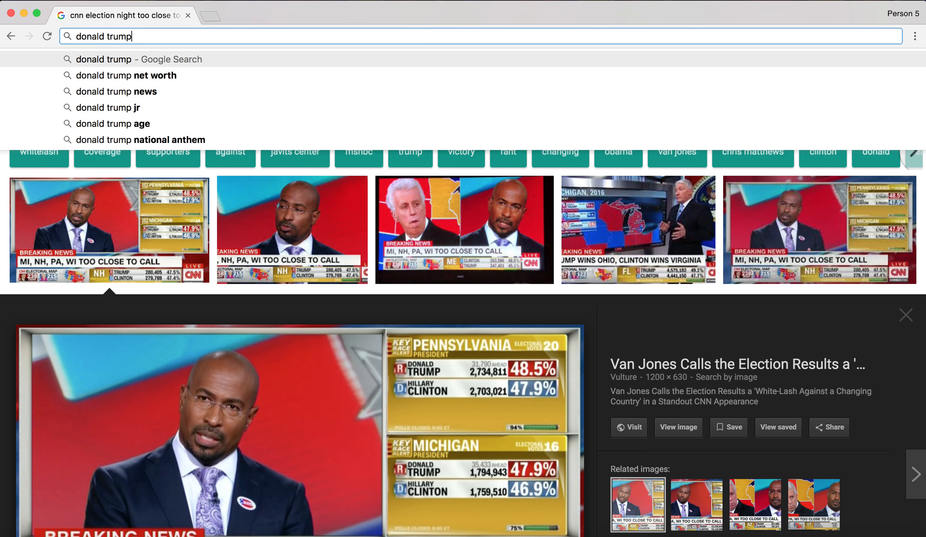
key(Return)
click(164, 123)
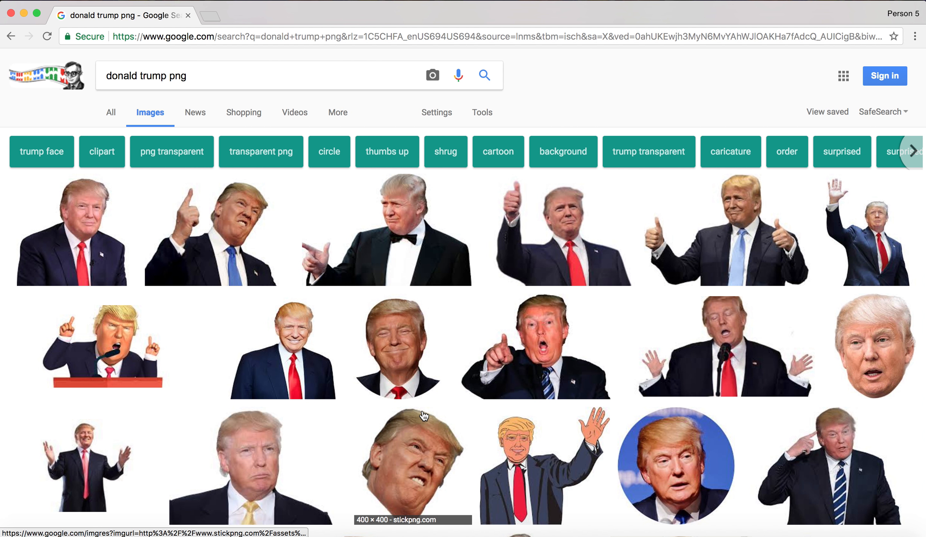
Browse the image results and preview several portraits to find a suitable cut-out with a clean background
scroll(424, 415, down, 10)
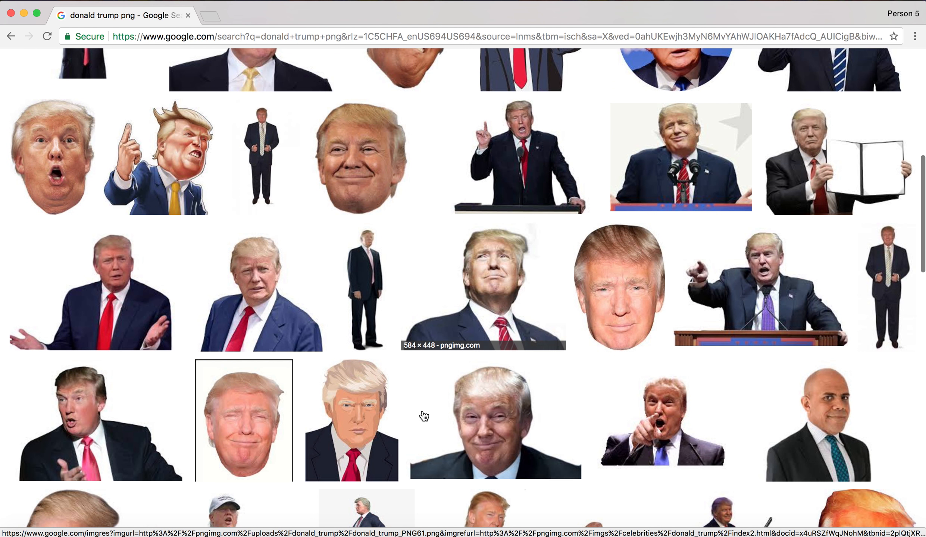
scroll(194, 321, down, 3)
scroll(492, 266, down, 5)
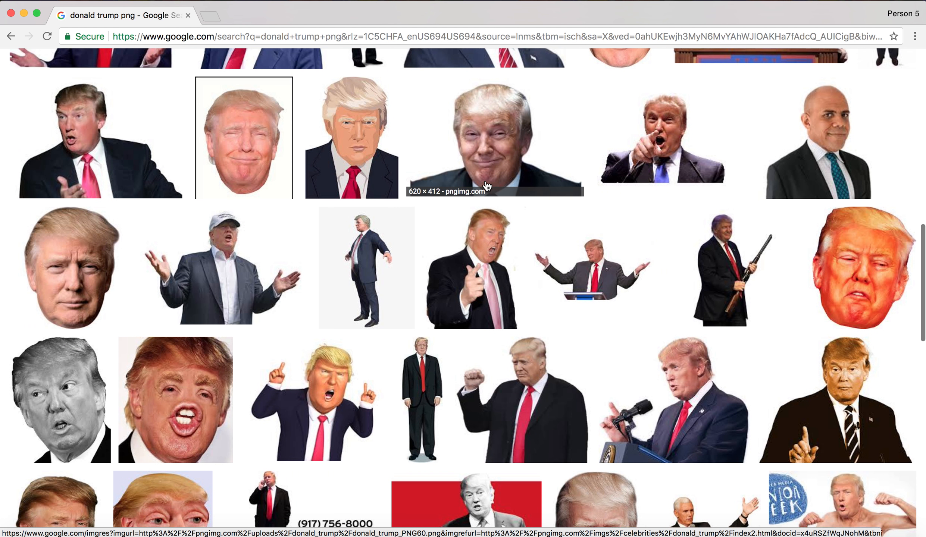
scroll(492, 266, up, 8)
click(493, 266)
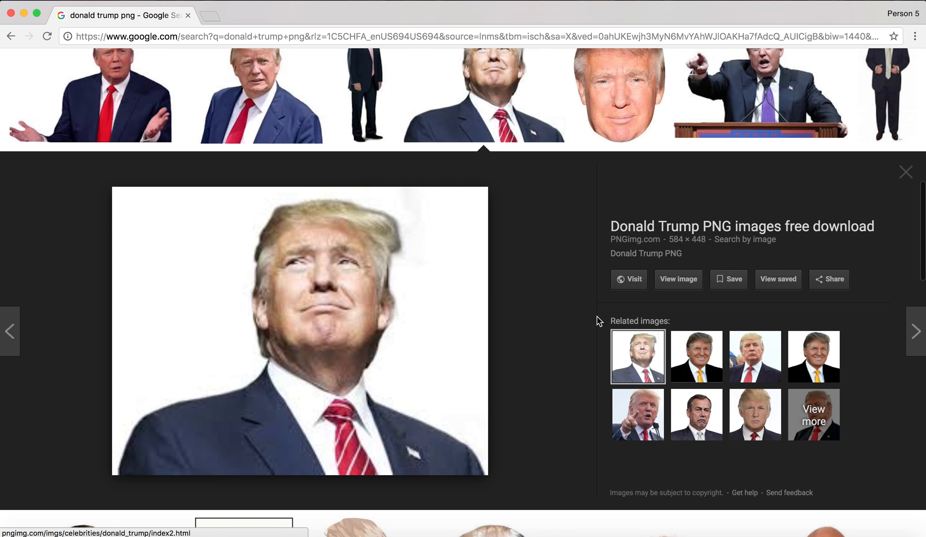
click(697, 356)
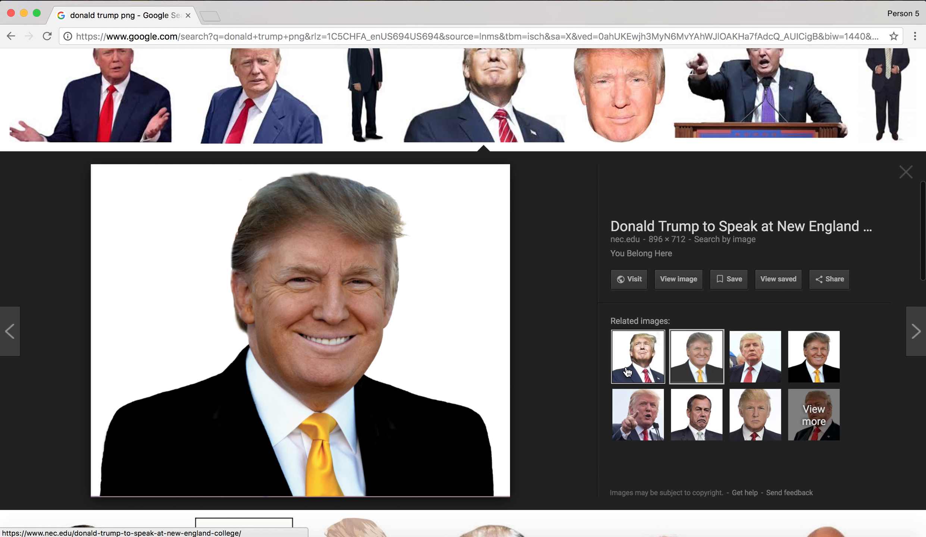
click(793, 375)
scroll(453, 345, down, 9)
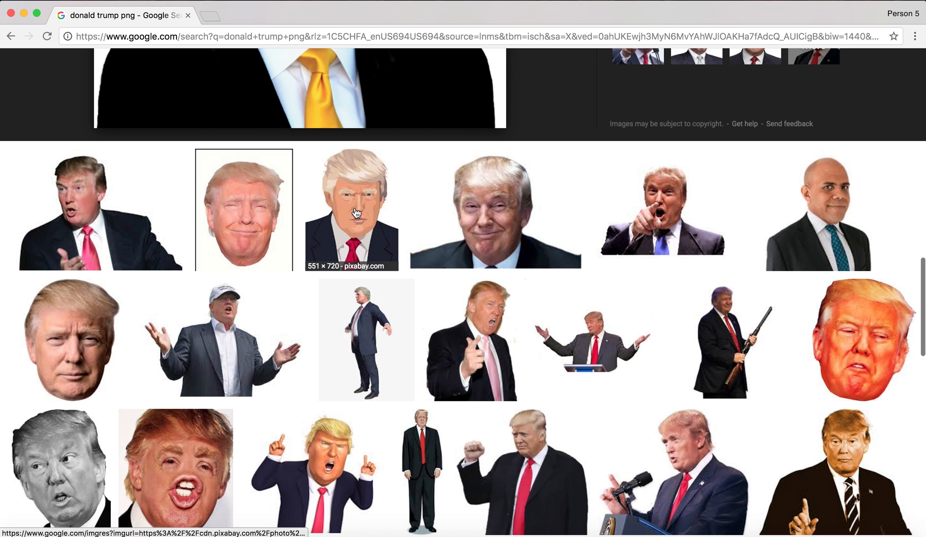
click(514, 235)
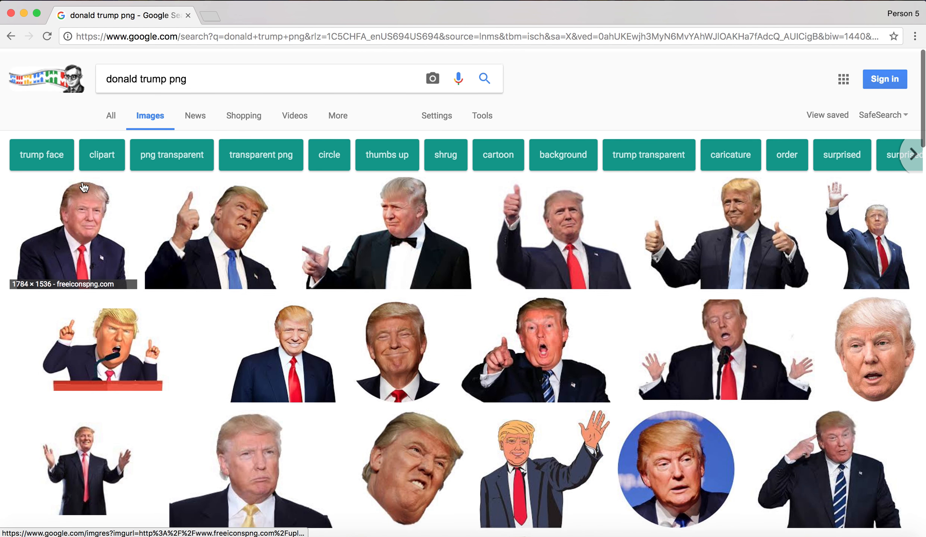
Copy the transparent thumbs-up Trump picture from the image results and paste it onto the slide in Keynote
click(84, 187)
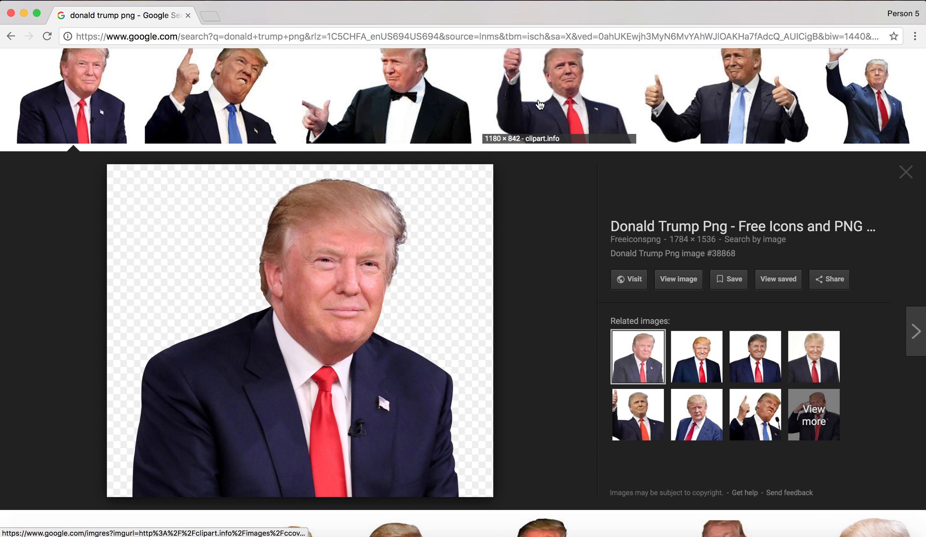
click(564, 112)
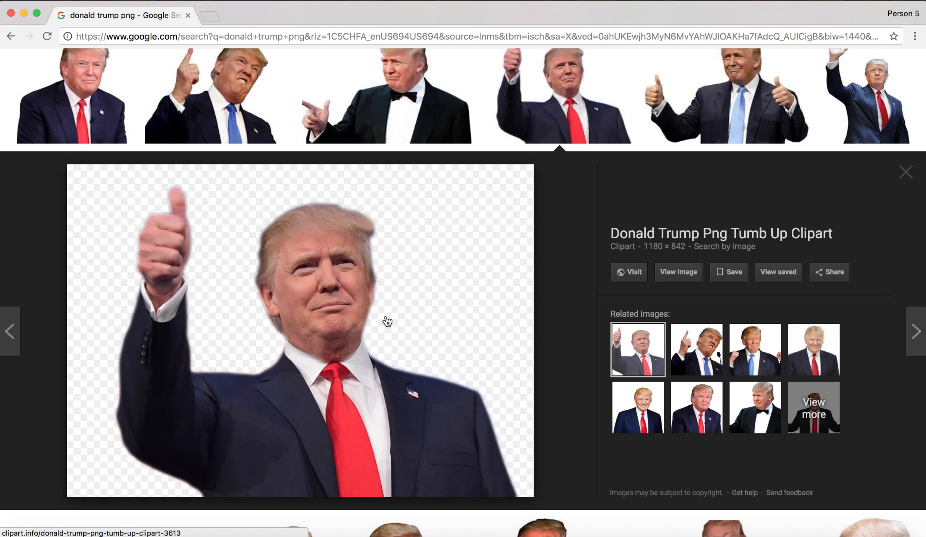
right_click(385, 317)
click(418, 435)
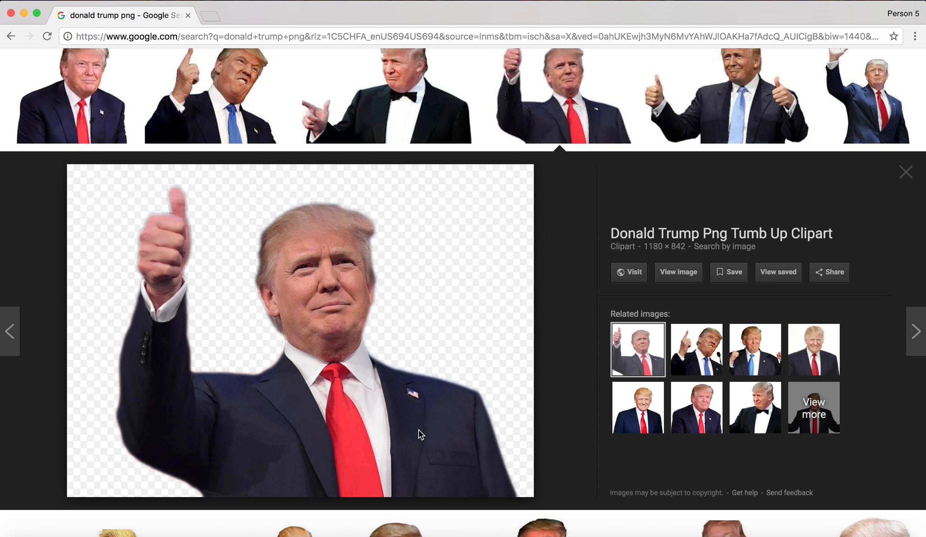
key(super+Tab)
key(super+v)
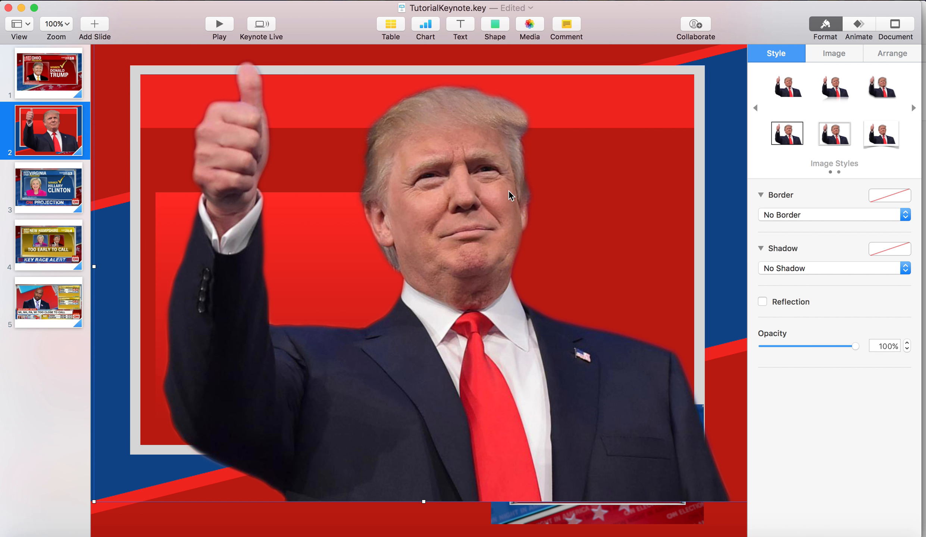
Shrink the thumbs-up picture to about the width of the red gradient rectangle and position it over that rectangle
drag(444, 161, 419, 222)
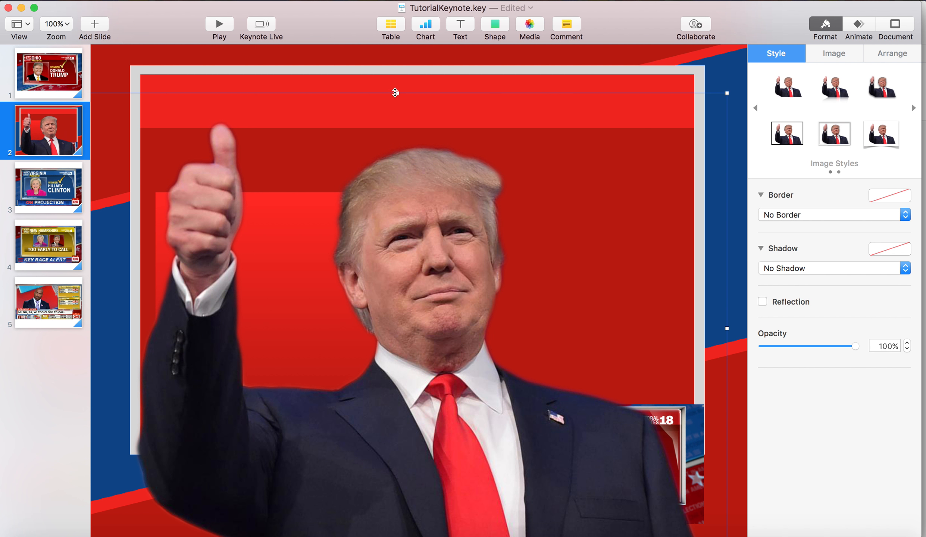
click(396, 97)
click(424, 149)
drag(398, 94, 284, 332)
drag(275, 270, 290, 224)
drag(284, 329, 301, 295)
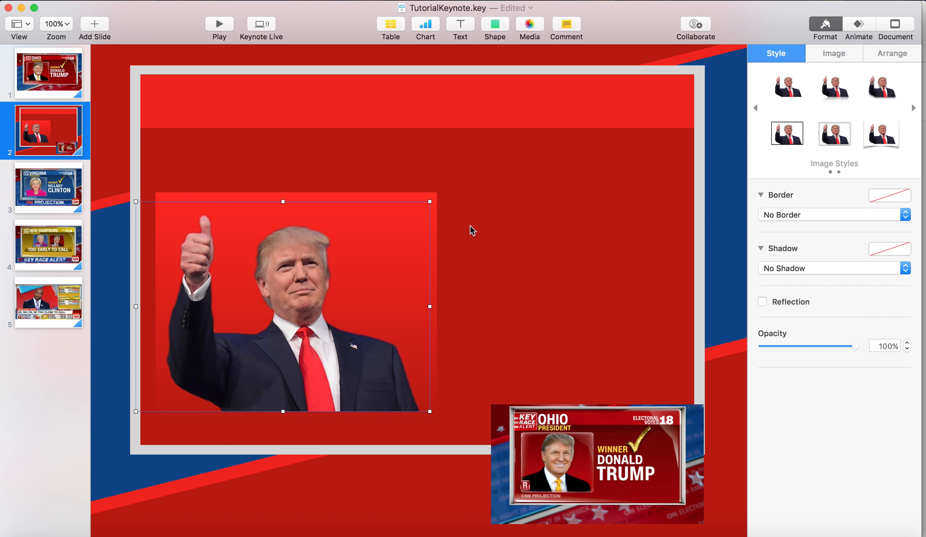
click(470, 227)
Match the gradient's lower colour to its bright red upper colour and move the thumbs-up picture down onto the rectangle's lower edge
click(367, 269)
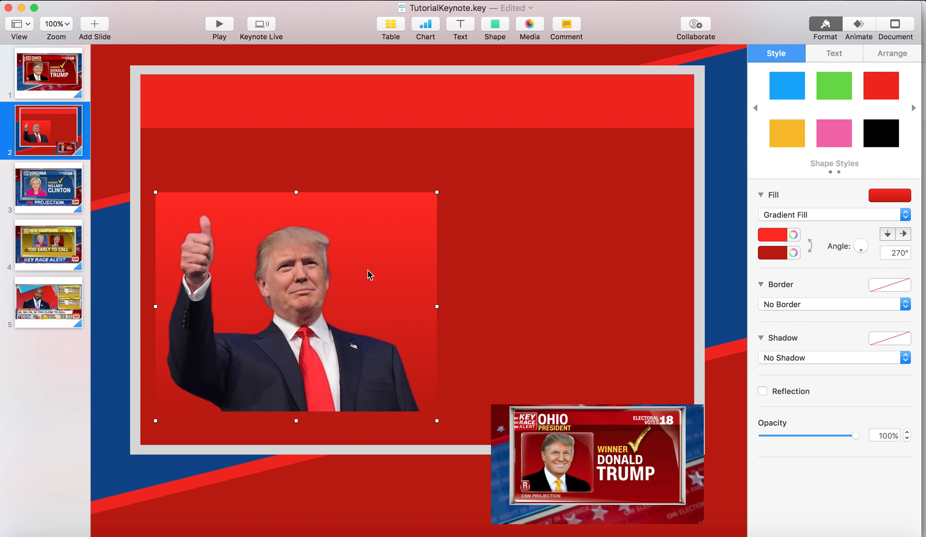
click(780, 254)
click(792, 235)
click(793, 250)
click(579, 334)
drag(319, 335, 319, 346)
click(410, 297)
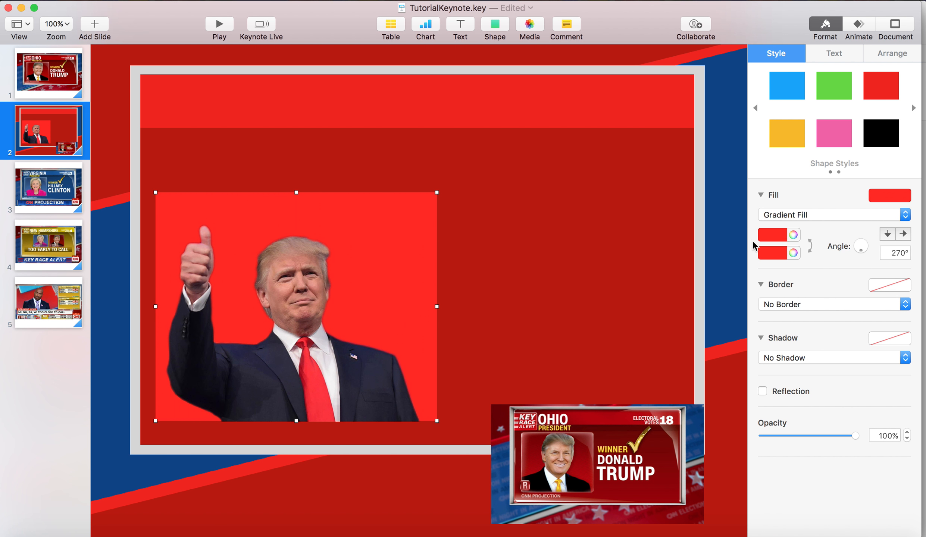
Darken both gradient colours of the rectangle behind the thumbs-up picture to the same deep red
click(770, 235)
click(794, 238)
click(794, 234)
drag(582, 349, 604, 352)
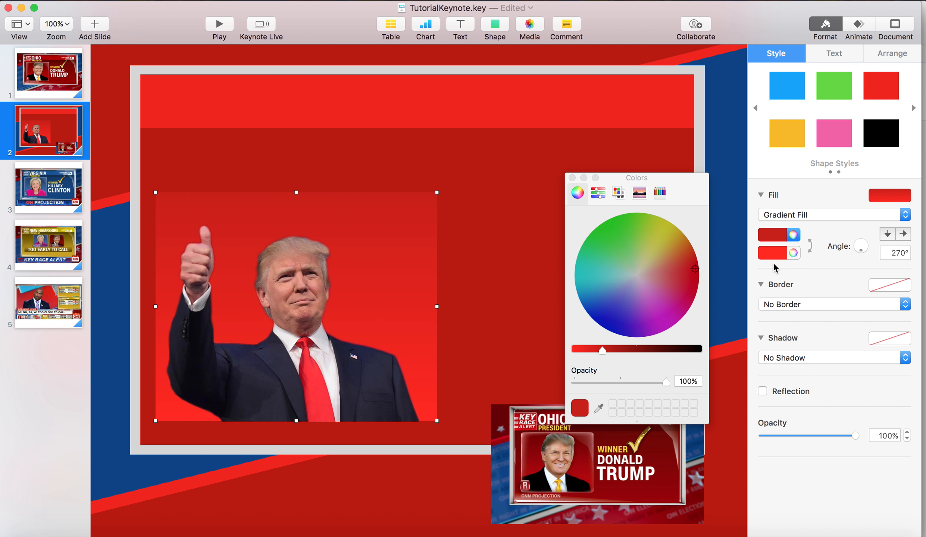
click(793, 252)
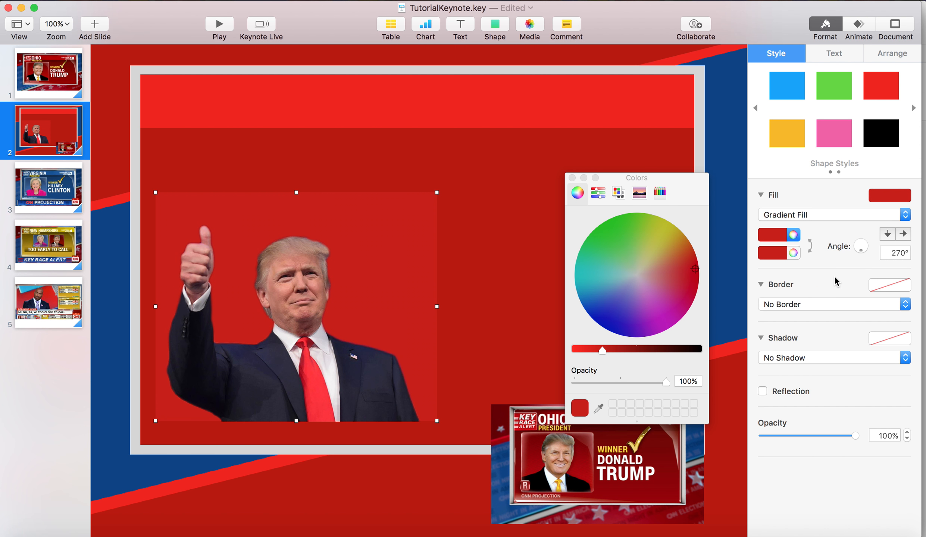
click(572, 178)
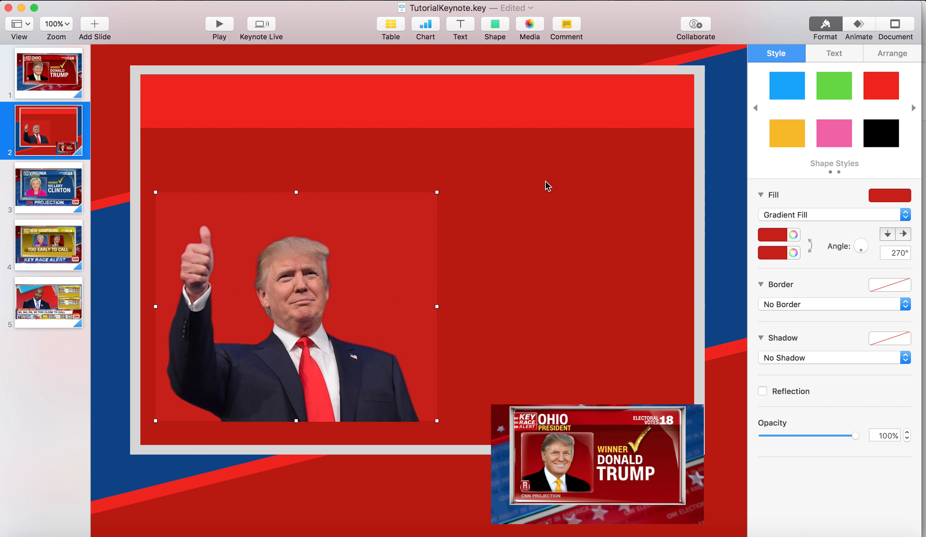
Give the photo rectangle a white line border 0.75 pt thick
click(809, 305)
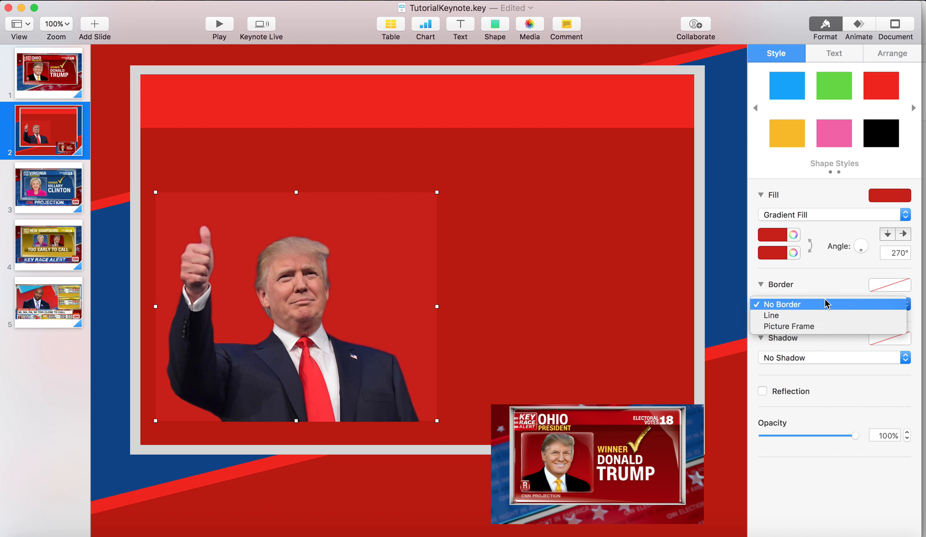
click(810, 314)
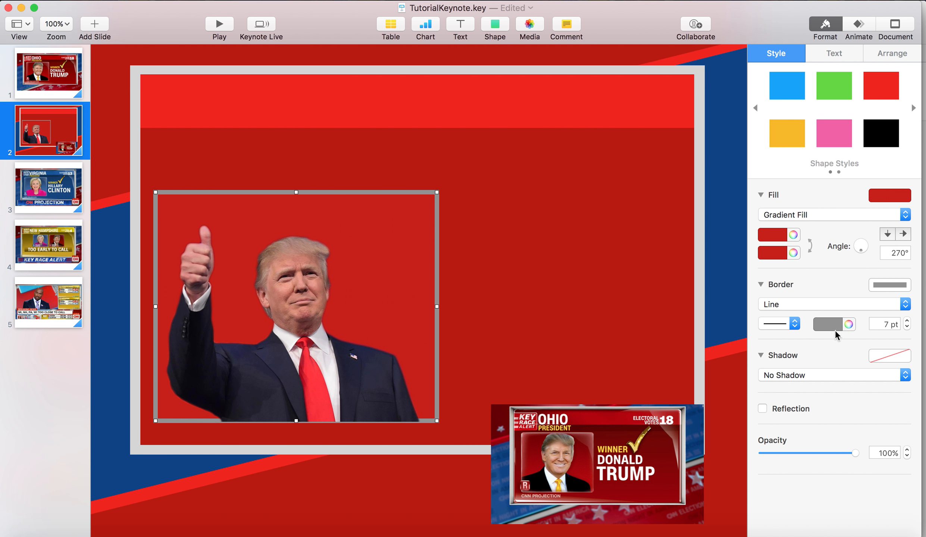
click(822, 325)
click(771, 399)
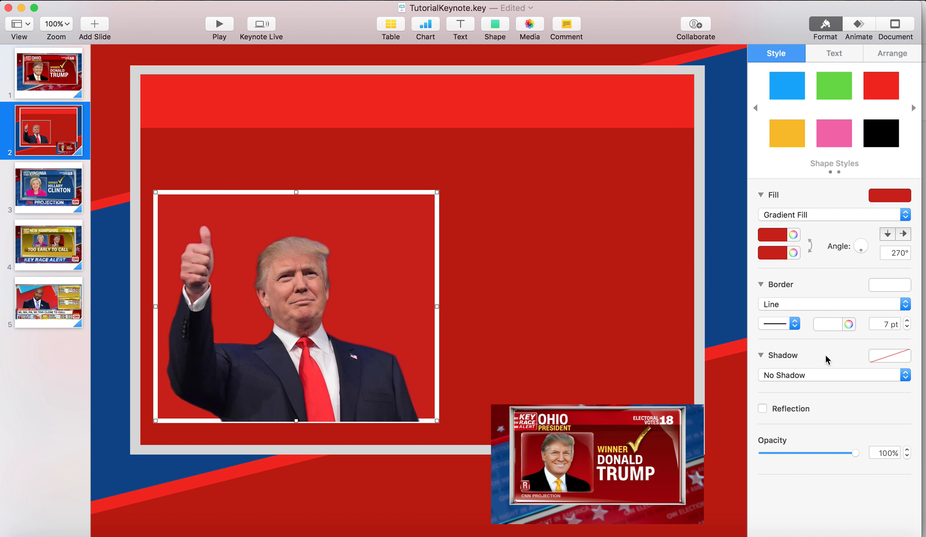
click(907, 328)
click(907, 328)
click(907, 328)
click(907, 328)
click(907, 328)
click(907, 328)
click(907, 328)
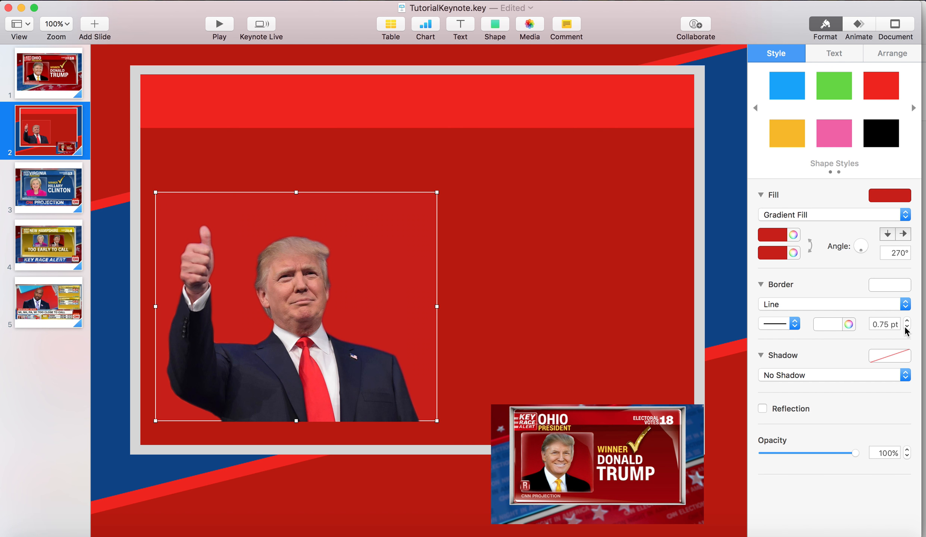
Nudge the thumbs-up picture onto the photo rectangle's lower edge and recolour the rectangle's border dark grey
click(578, 297)
drag(338, 380, 337, 384)
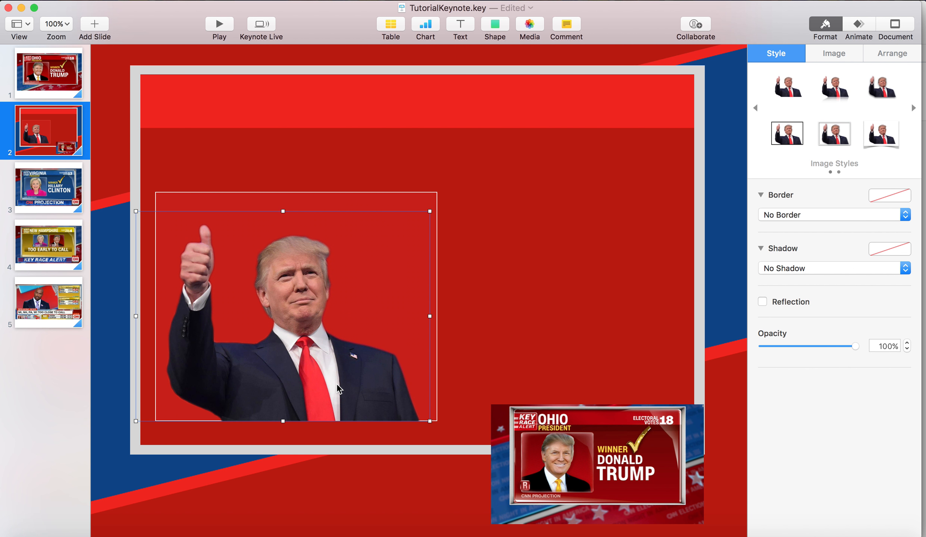
click(449, 319)
click(435, 319)
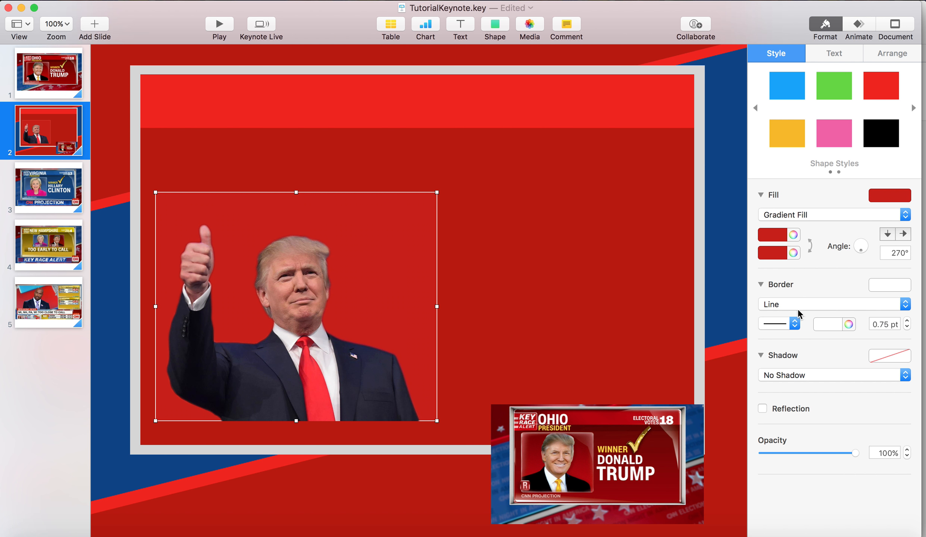
click(814, 326)
click(841, 410)
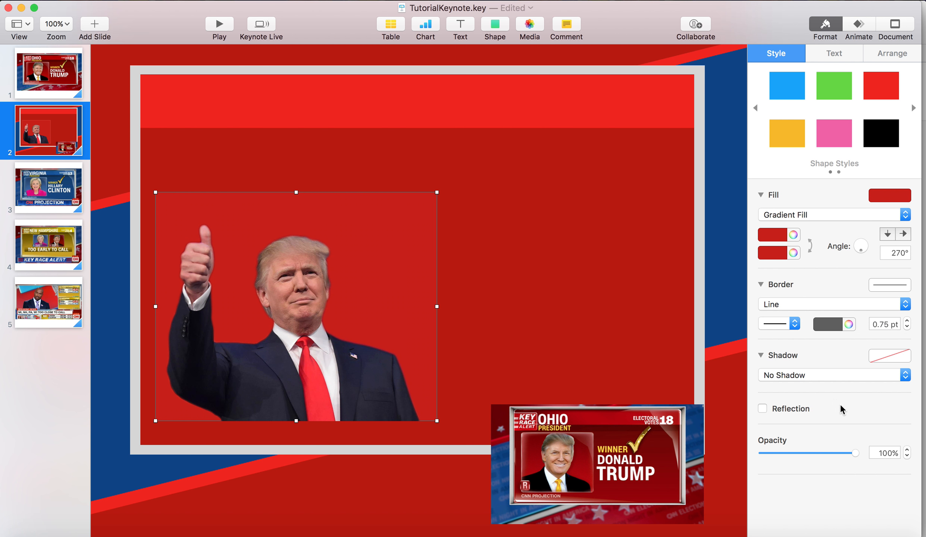
click(589, 299)
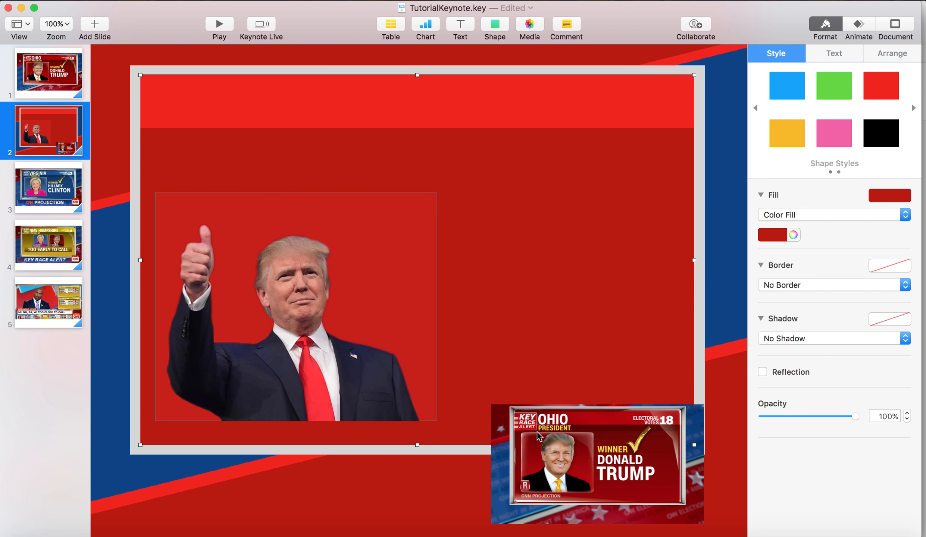
Add a small rounded-square badge at the photo rectangle's lower-left corner and label it R
click(493, 24)
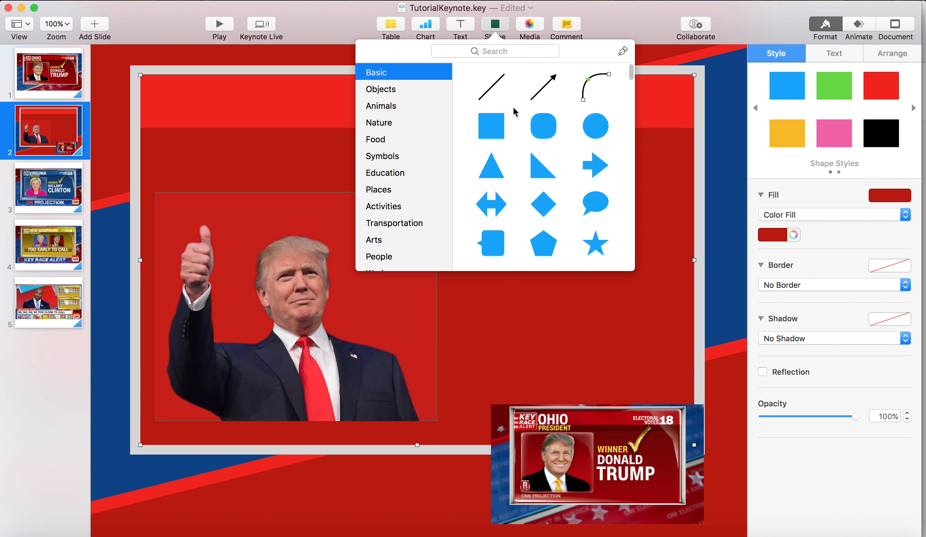
click(543, 126)
drag(285, 341, 182, 396)
text(R)
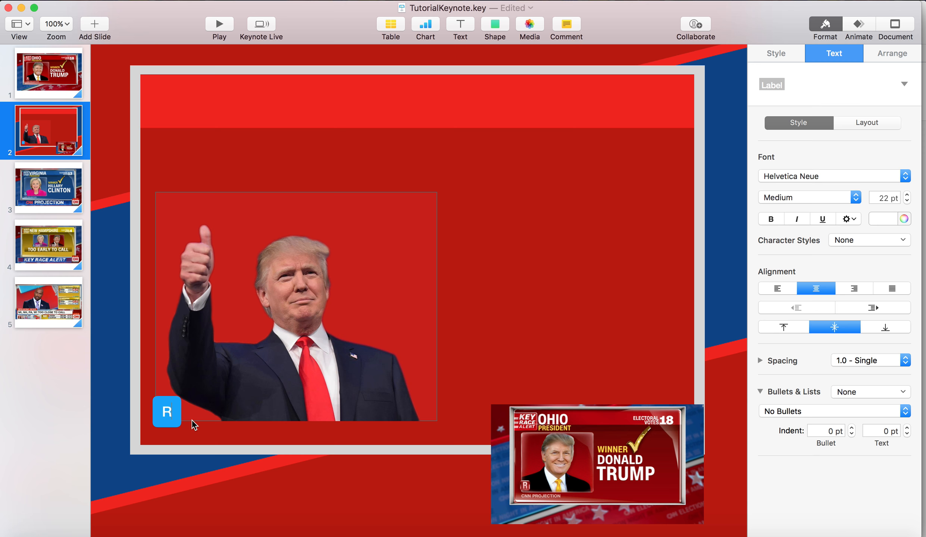
Try larger font sizes for the badge's R, including 30, 40 and 36 pt, and settle on 33 pt
click(885, 197)
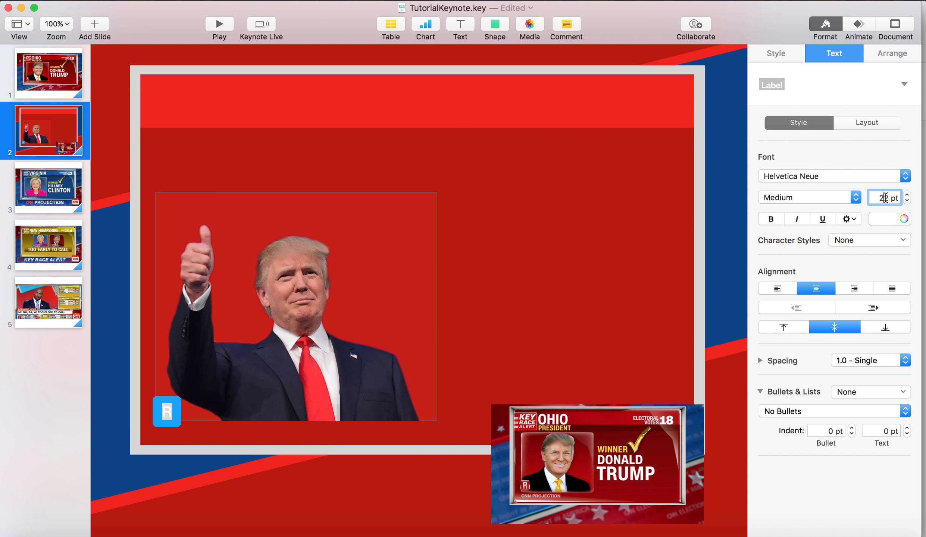
key(BackSpace)
key(BackSpace)
text(30)
key(Return)
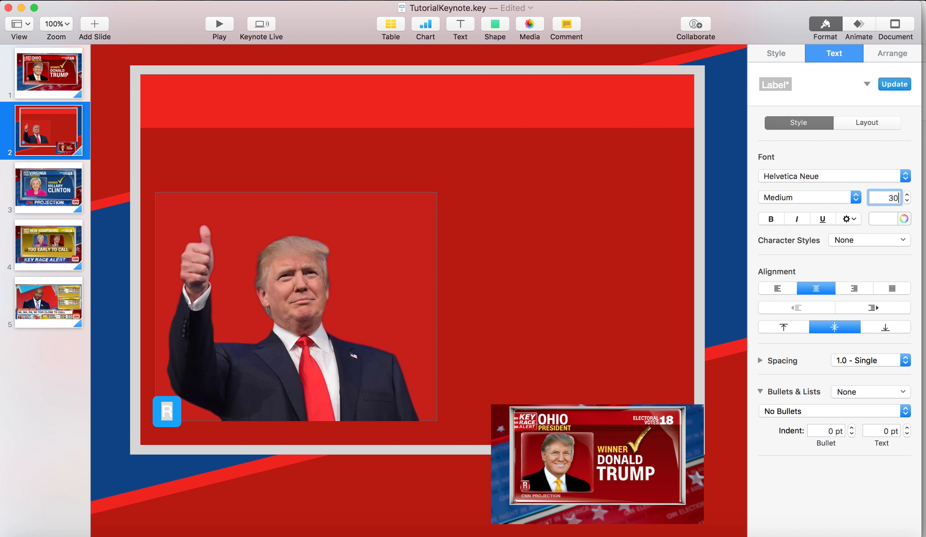
text(40)
key(Return)
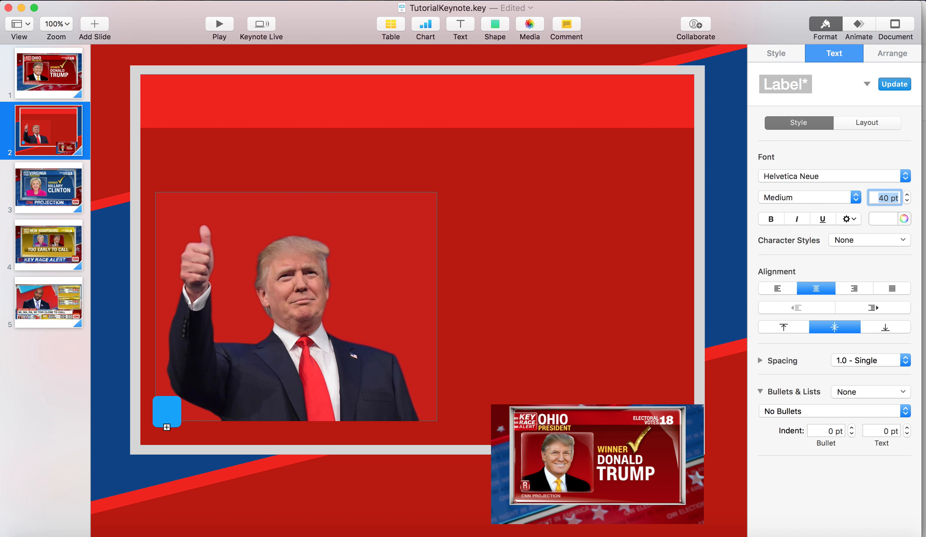
text(36)
key(Return)
text(35)
key(Return)
text(34)
key(Return)
text(33)
key(Return)
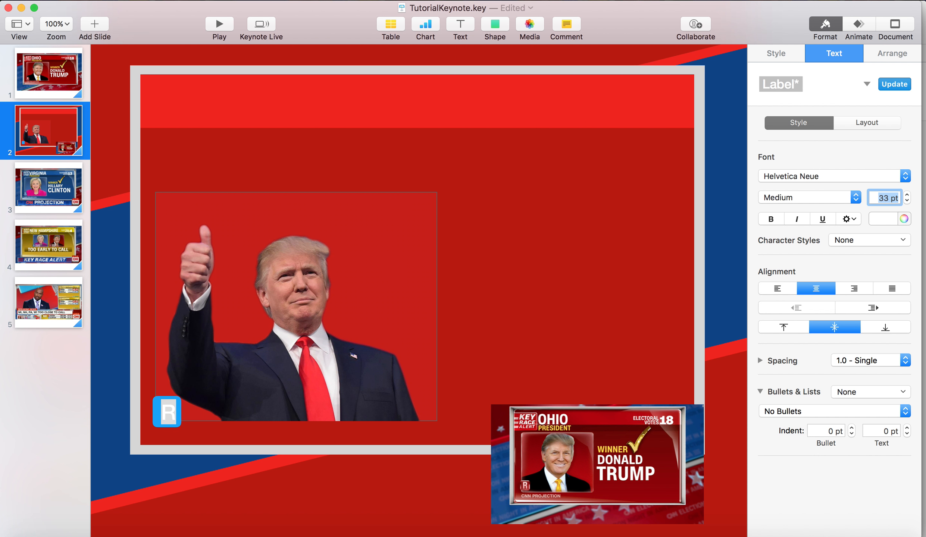
Left-align the R inside its badge
click(597, 278)
click(160, 411)
double_click(162, 411)
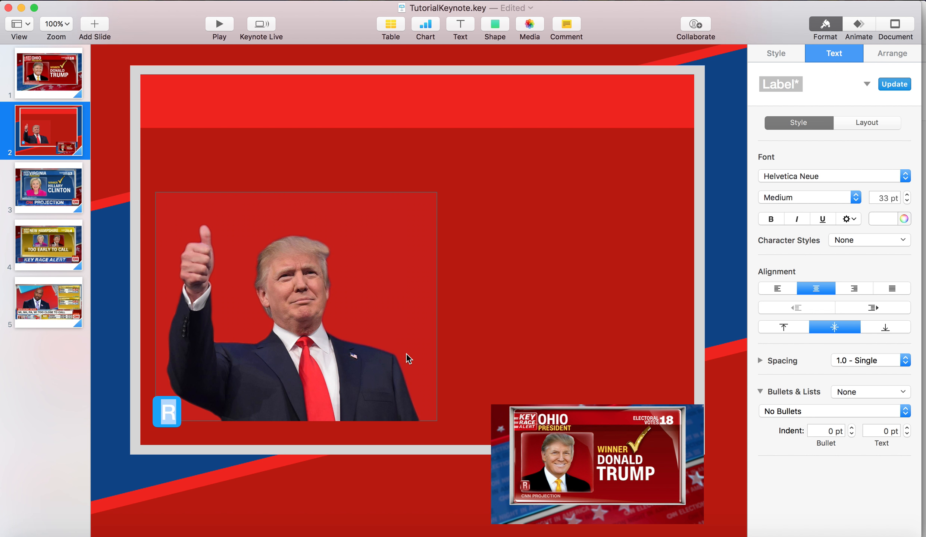
click(779, 287)
Change the R badge's fill colour to bright red
click(162, 406)
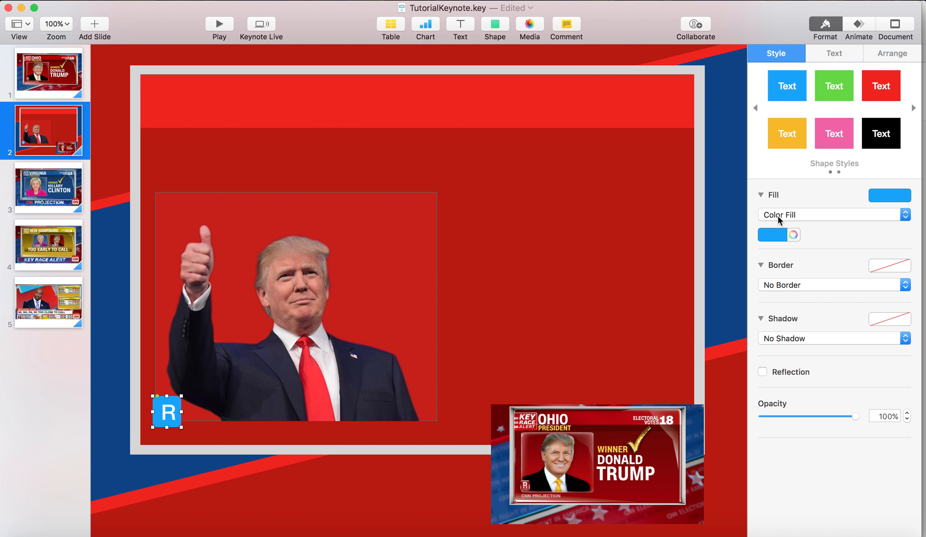
click(782, 236)
click(804, 287)
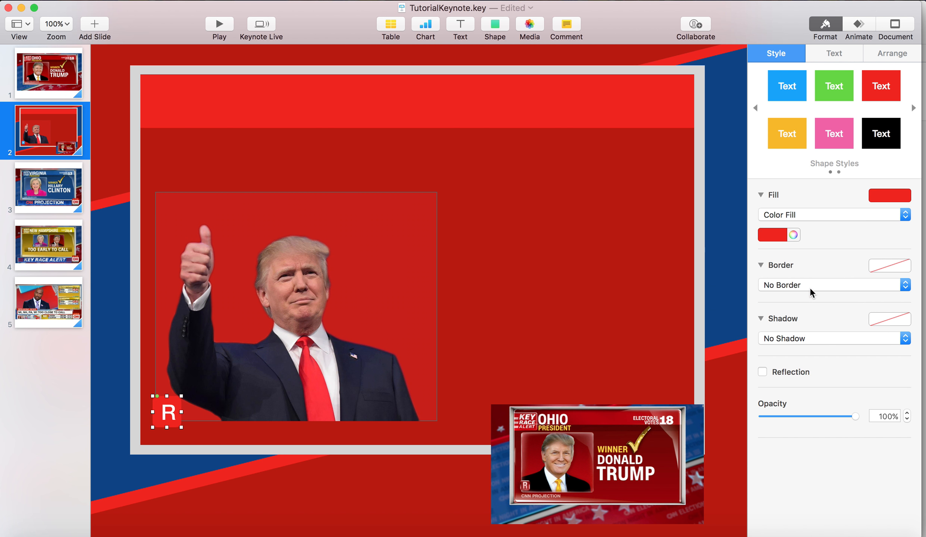
click(653, 374)
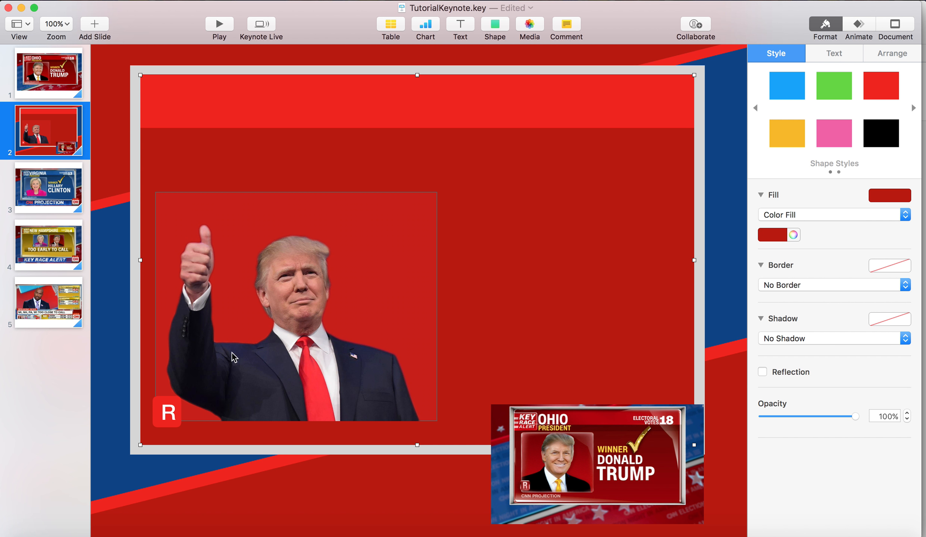
Enlarge the R badge, set its letter to 50 pt and centre it horizontally
click(169, 414)
drag(181, 387, 164, 398)
double_click(164, 399)
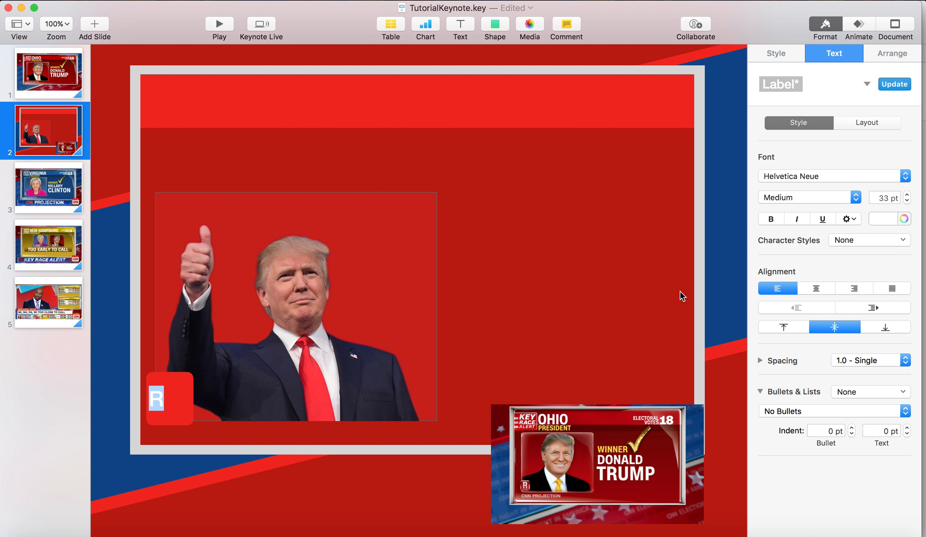
double_click(884, 197)
text(5)
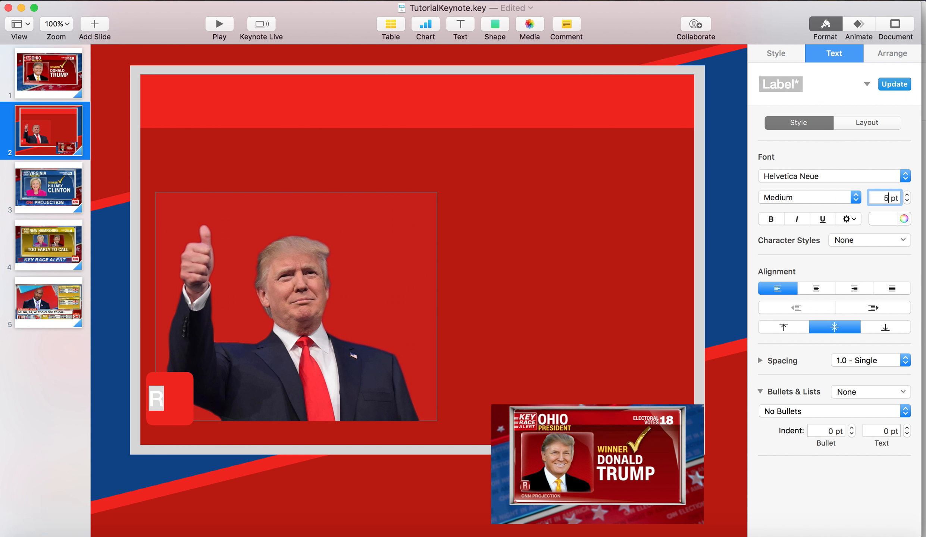
text(0)
key(Return)
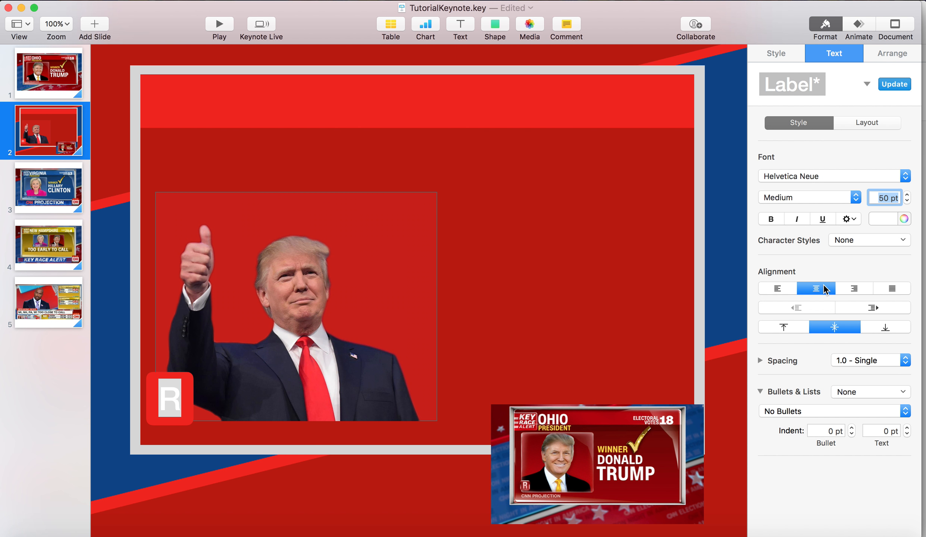
click(341, 337)
Shrink the R badge slightly and place it over the photo rectangle's lower-left corner
click(188, 389)
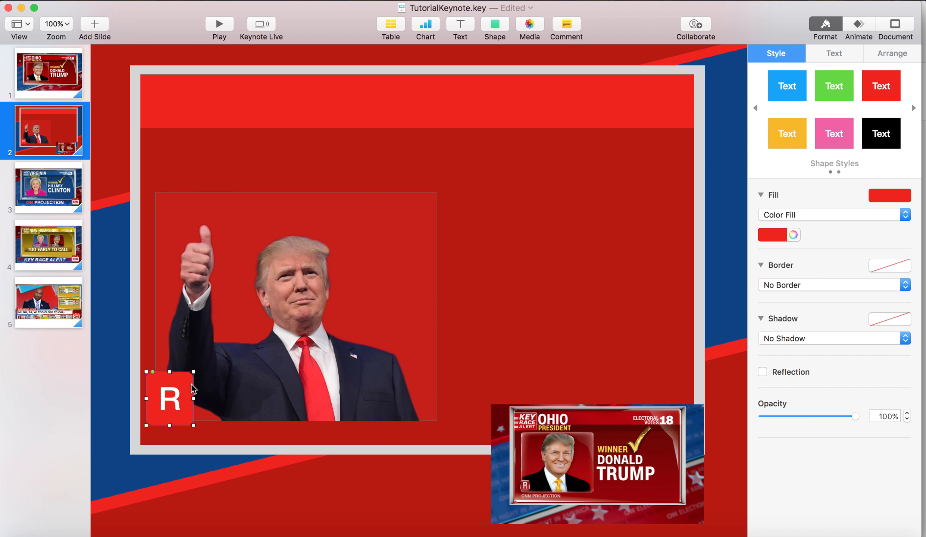
drag(194, 372, 172, 394)
click(396, 307)
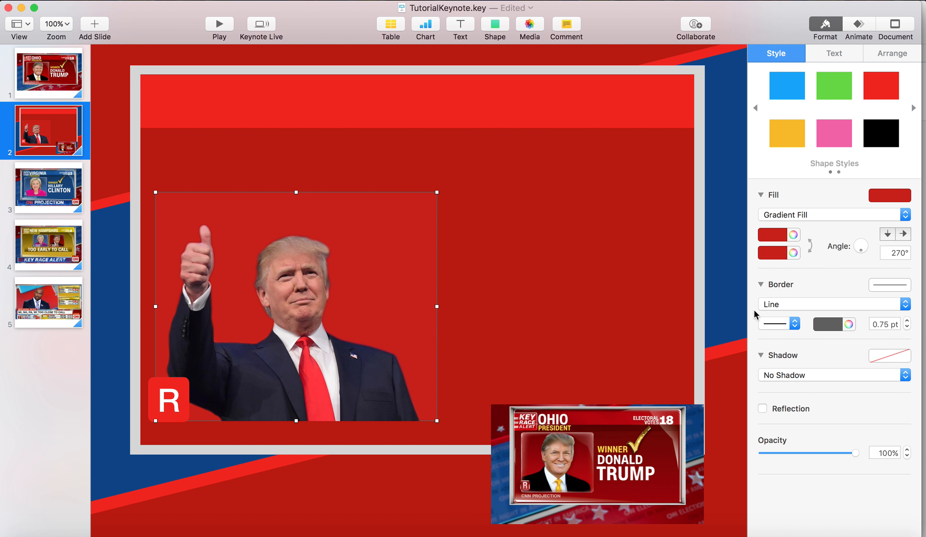
click(596, 306)
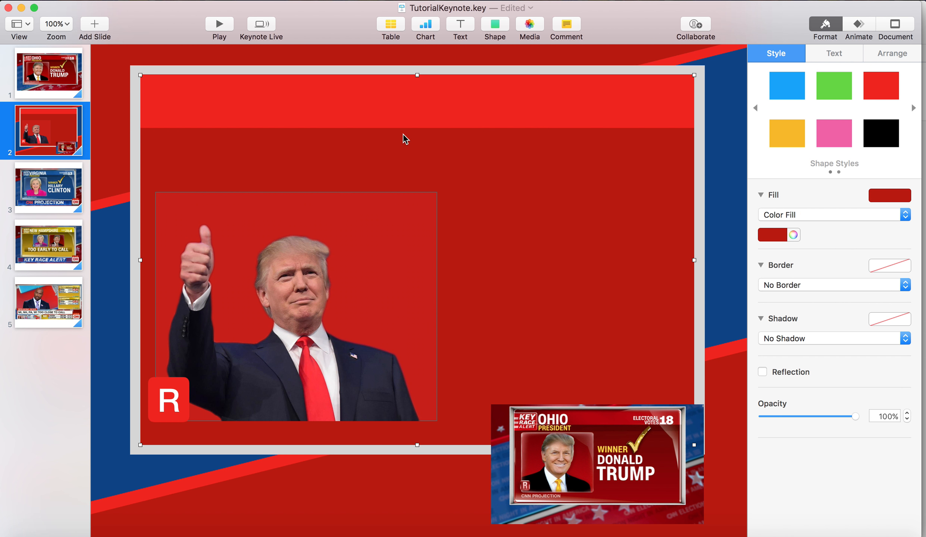
click(384, 248)
click(529, 243)
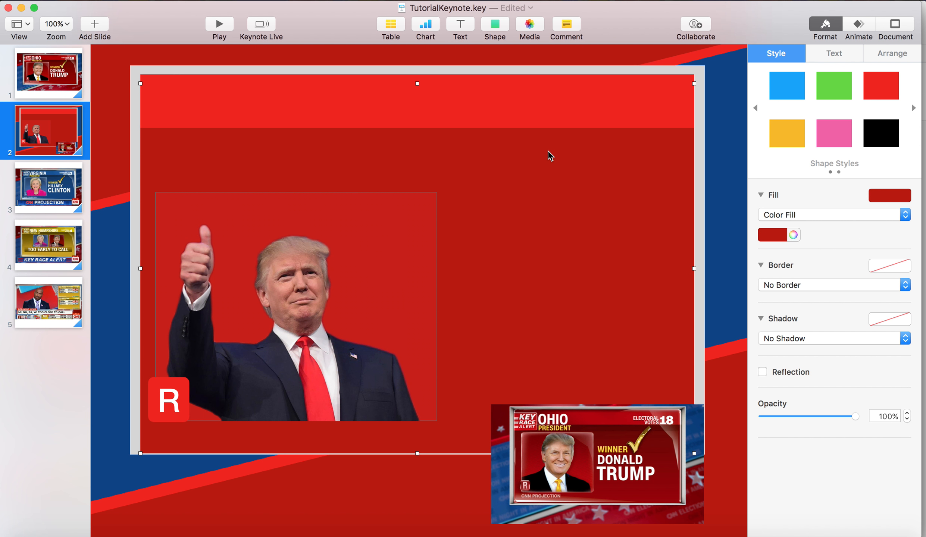
key(super+z)
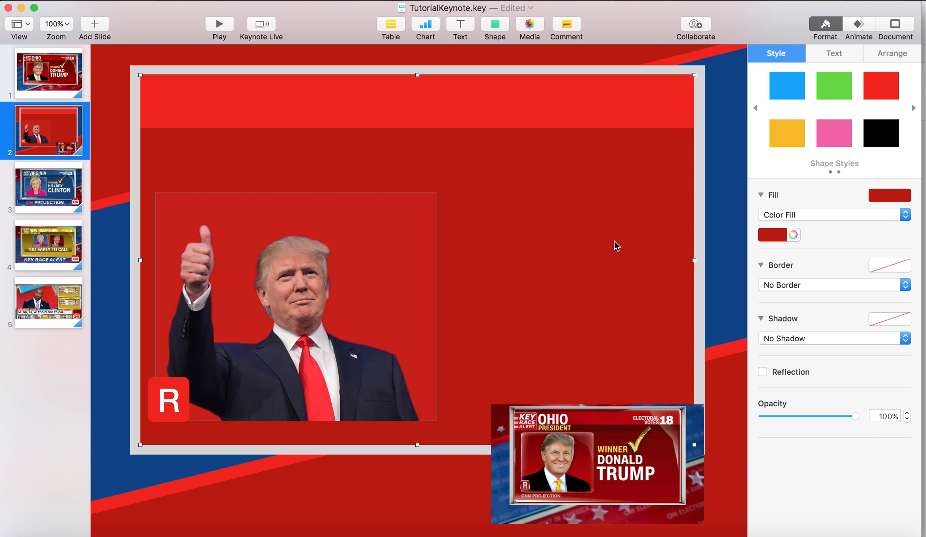
click(738, 243)
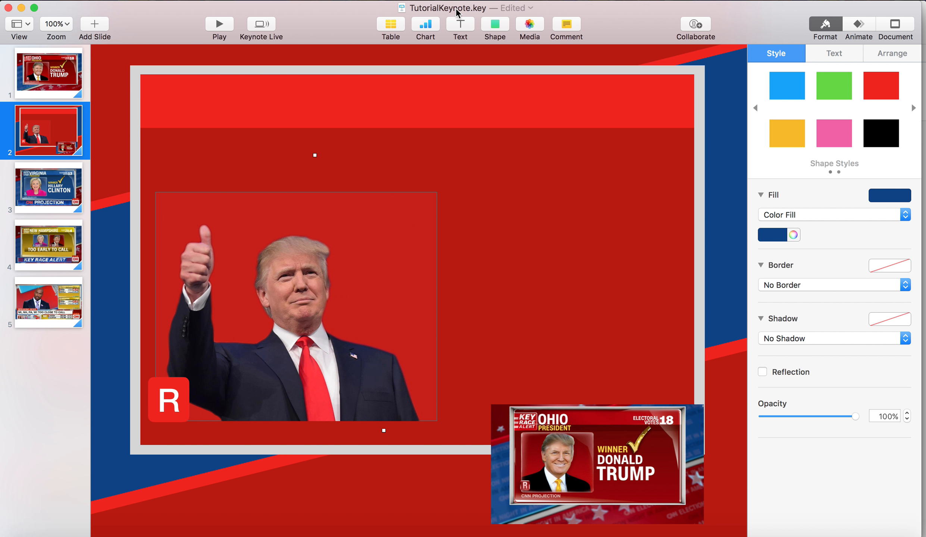
Insert a text box in the middle of the slide and clear its placeholder text
click(460, 24)
double_click(477, 286)
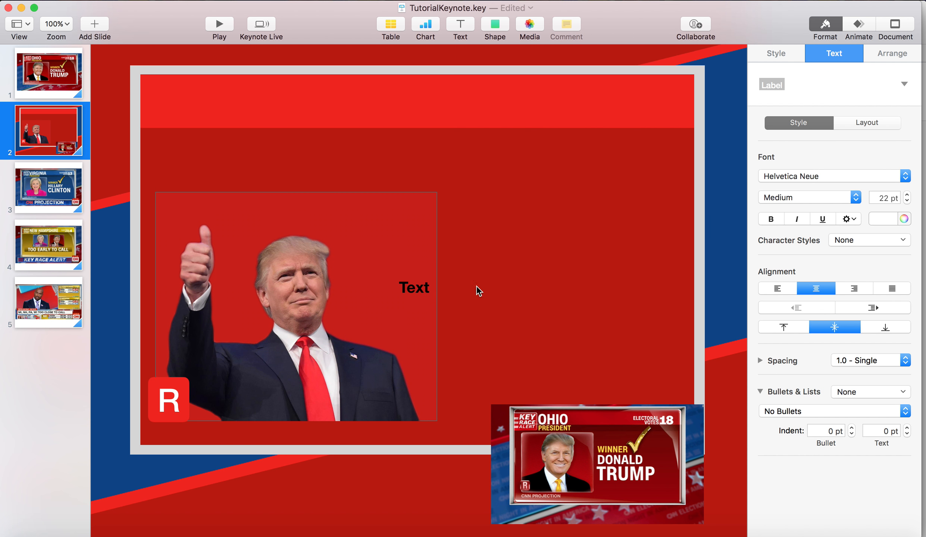
click(428, 287)
double_click(514, 282)
click(402, 286)
double_click(402, 286)
key(BackSpace)
Set the new text box's font to Nexa Bold and enter OHIO
click(815, 178)
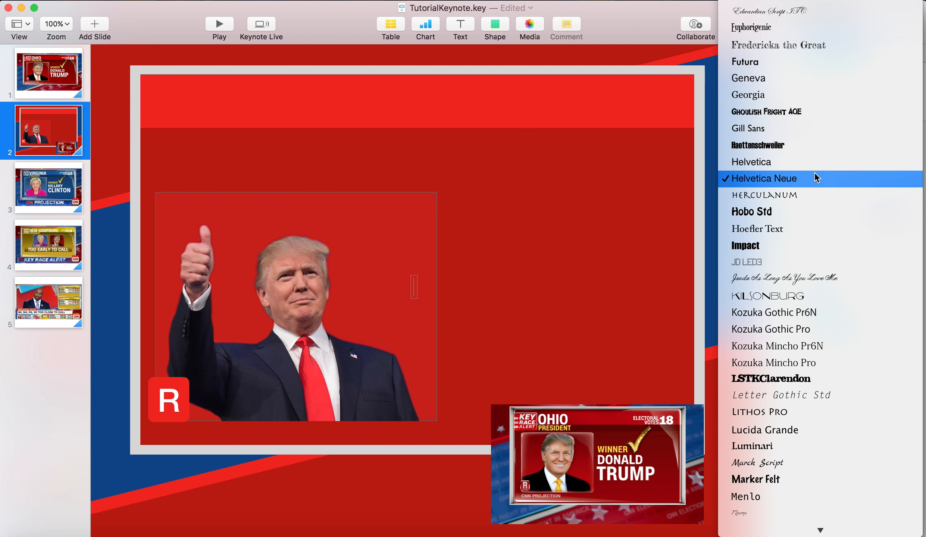
mouse_move(796, 1)
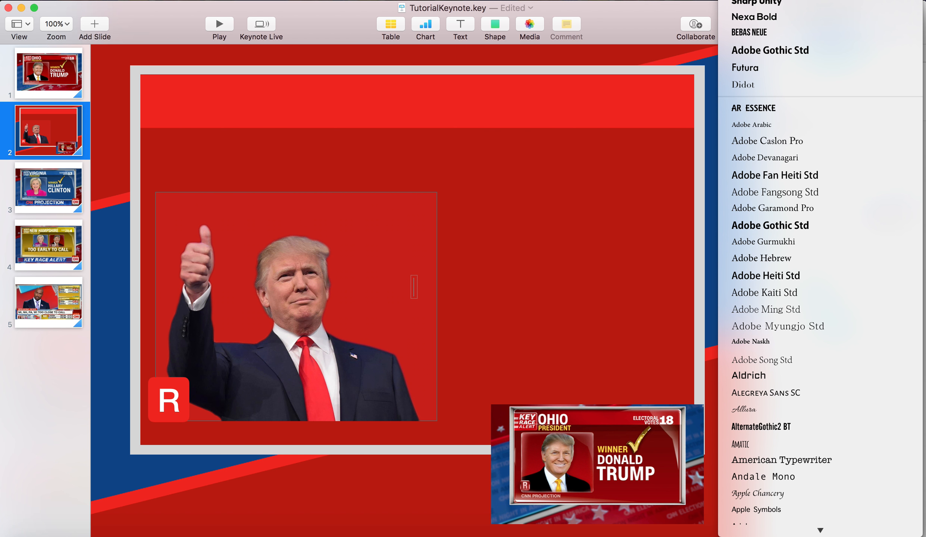
click(776, 21)
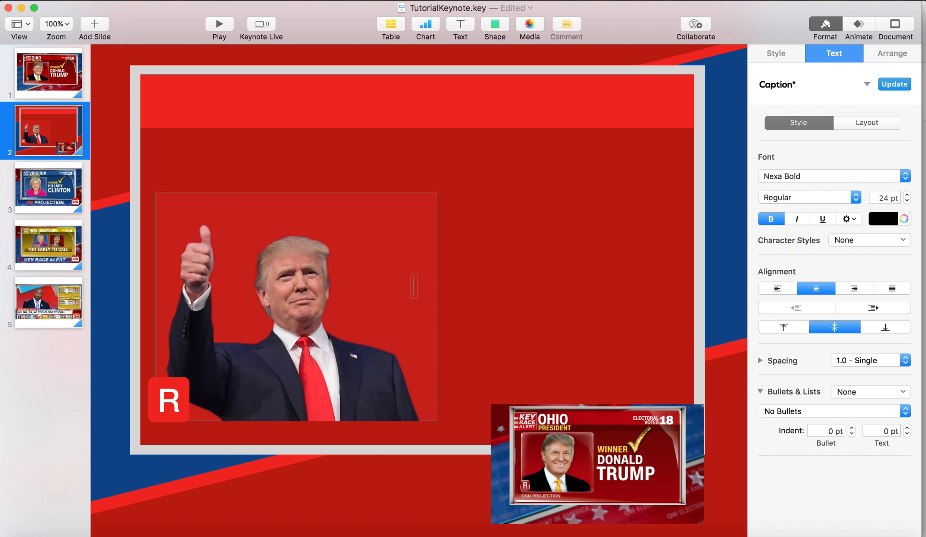
text(OHIO)
Colour the OHIO text white, set it to 70 pt and move it to the left end of the bright red header bar
key(super+a)
click(879, 222)
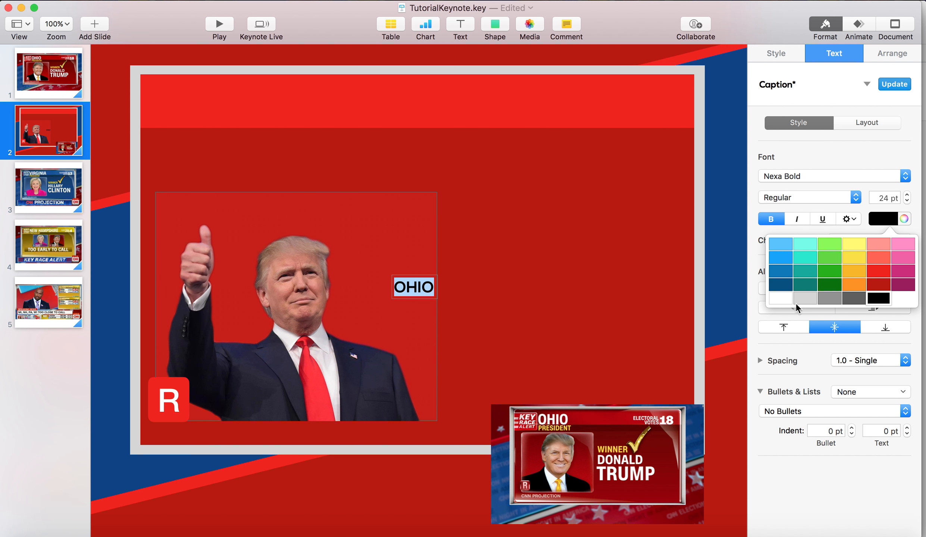
click(786, 298)
click(880, 196)
text(270)
key(Return)
text(70)
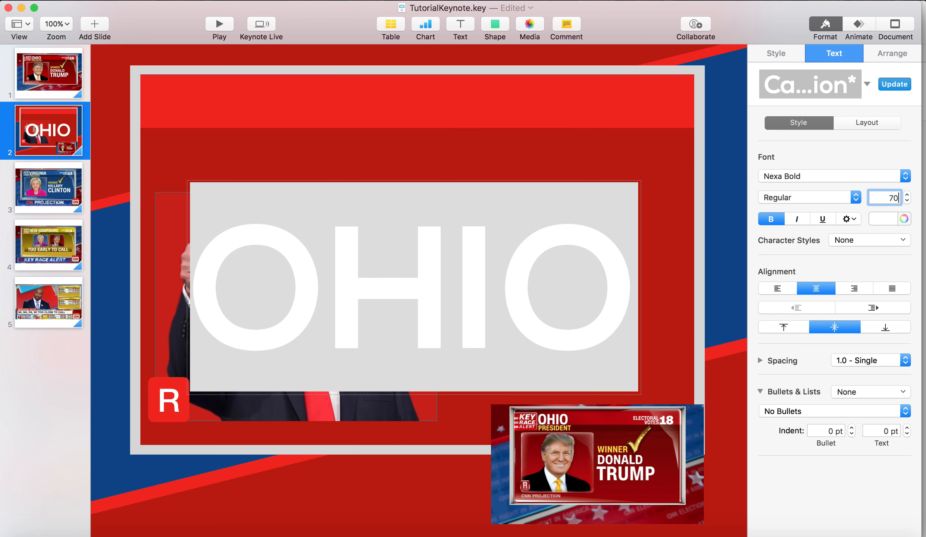
key(Return)
drag(407, 289, 195, 103)
Change the OHIO text's font to Adobe Gothic Std and nudge it slightly inward on the header bar
double_click(196, 102)
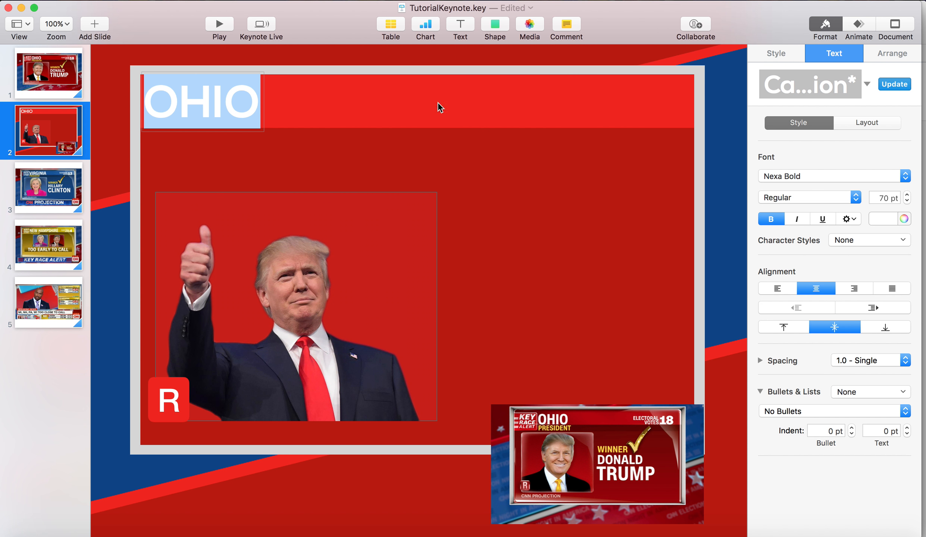
click(817, 176)
click(787, 225)
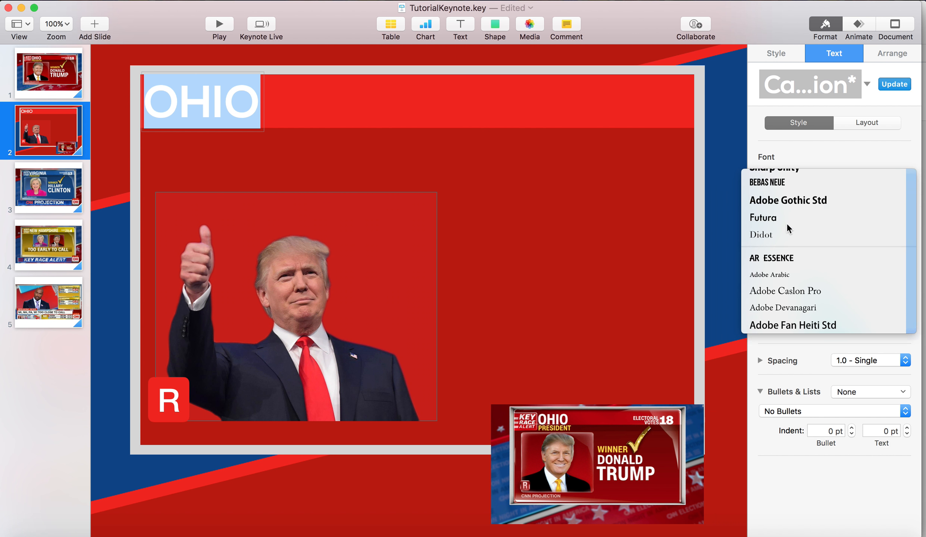
click(333, 124)
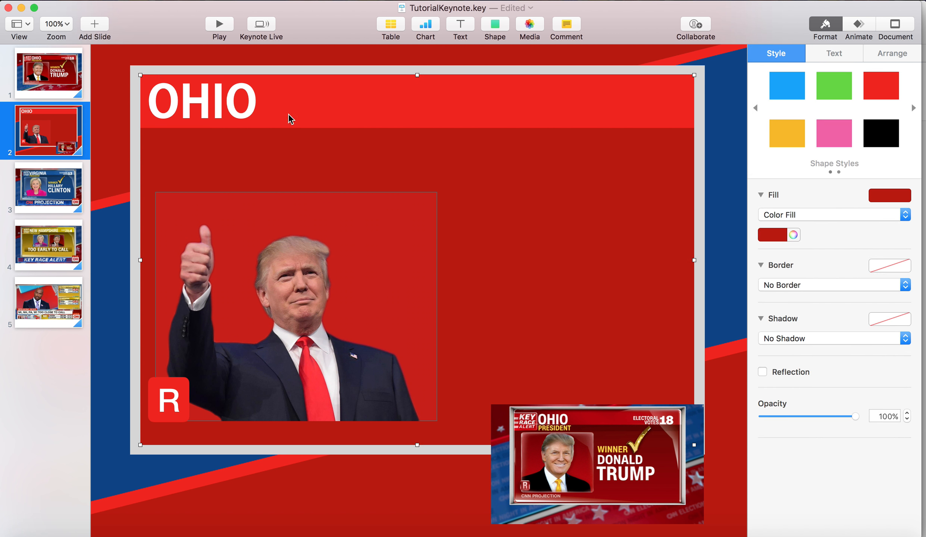
drag(242, 104, 244, 104)
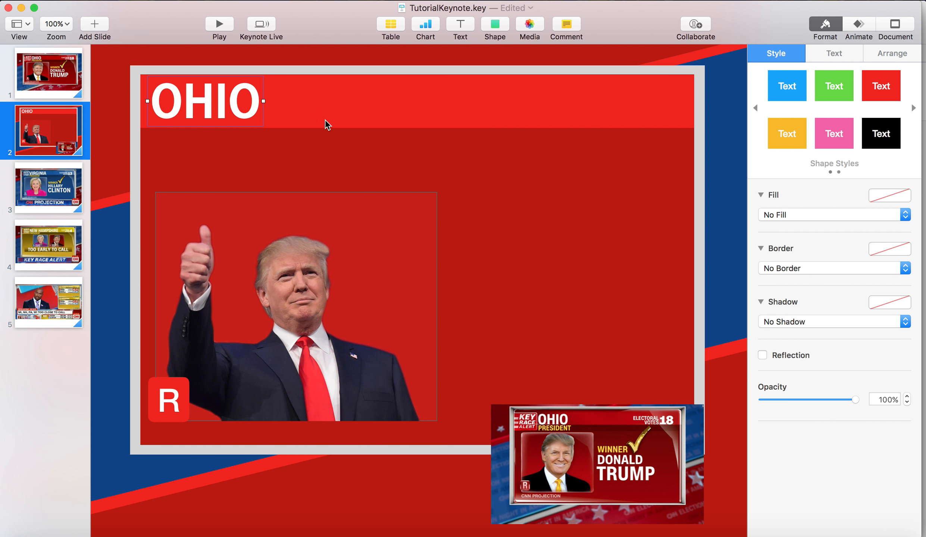
Insert a new text box reading PRESIDENT and set its font to Bebas Neue
click(470, 25)
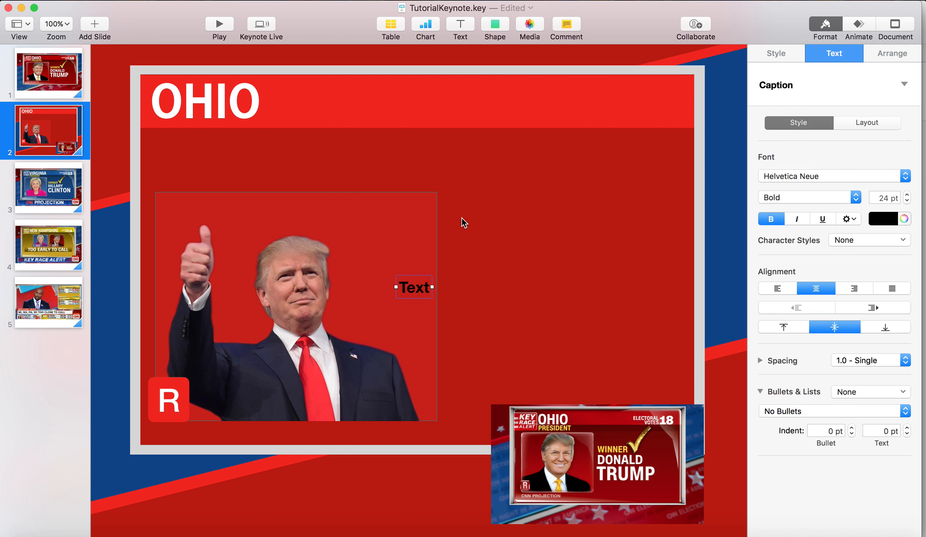
text(PRESIDENT)
key(super+a)
click(837, 176)
mouse_move(836, 2)
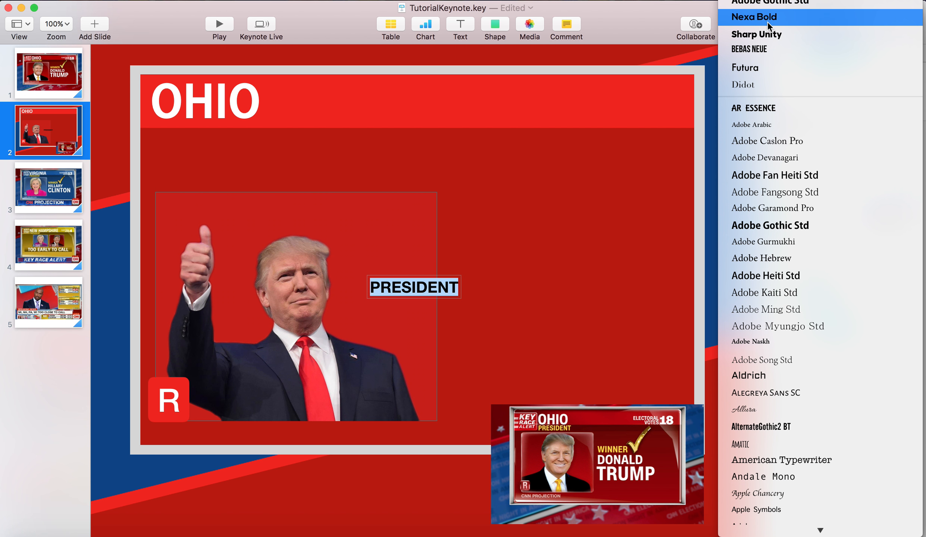
click(754, 57)
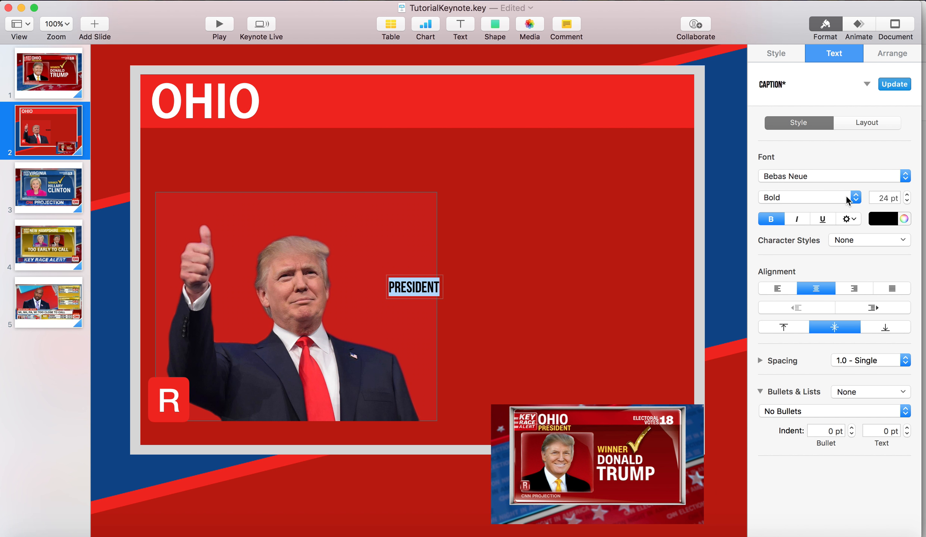
Set the PRESIDENT text to 30 pt and colour it golden yellow
click(887, 198)
key(BackSpace)
text(50)
key(Return)
text(40)
key(Return)
key(Return)
click(890, 219)
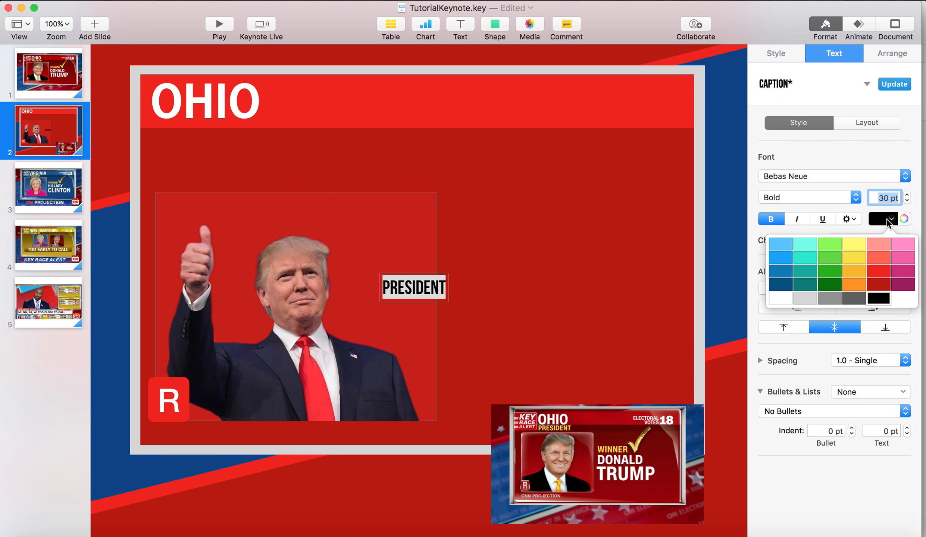
click(861, 269)
Place the PRESIDENT text just below the header bar, lined up under OHIO
click(431, 286)
drag(432, 287, 204, 139)
click(248, 139)
click(206, 147)
click(491, 145)
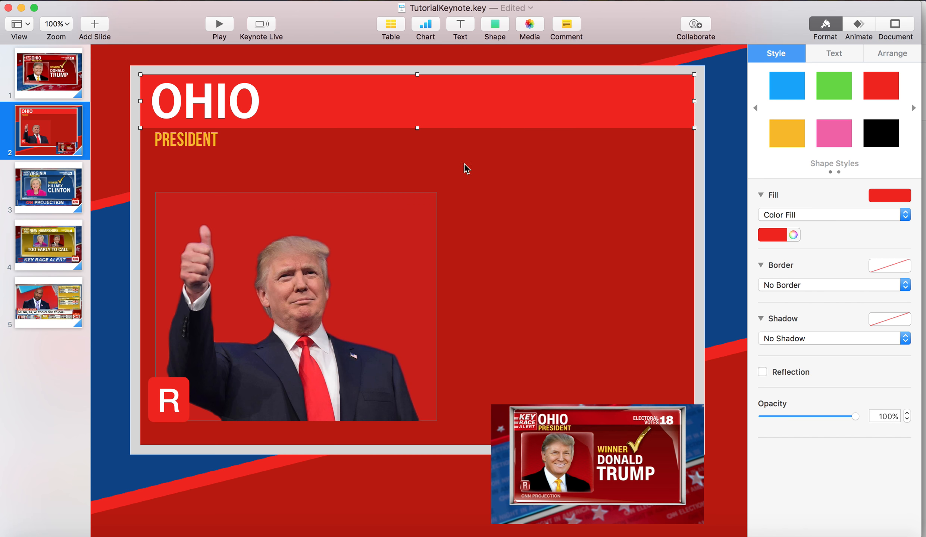
click(234, 101)
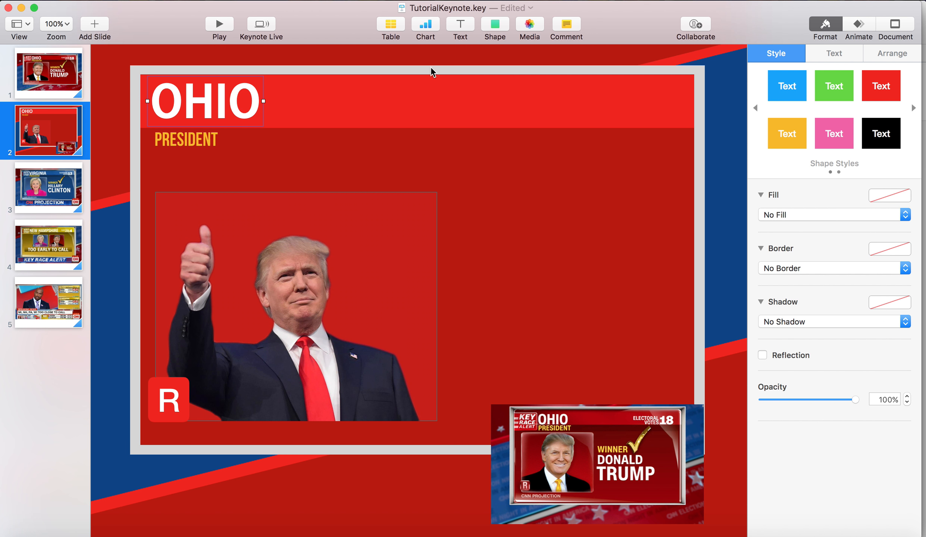
click(442, 136)
Duplicate the PRESIDENT text onto the right part of the header bar and change the copy to ELECTORAL VOTES
click(197, 144)
drag(196, 144, 573, 90)
double_click(572, 90)
text(ELEC)
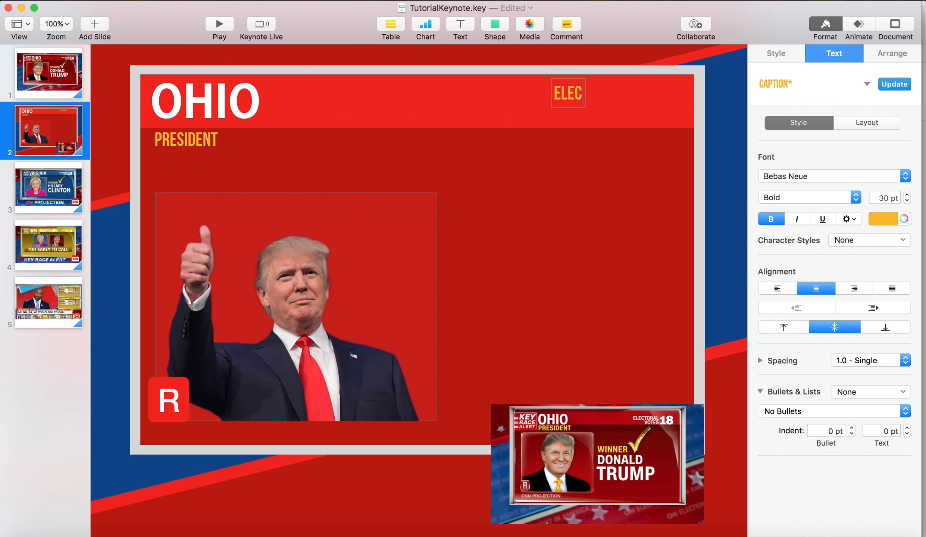
text(TORAL VOTES)
Right-align the ELECTORAL VOTES text, colour it white and shift it slightly right and down within the header bar
key(super+a)
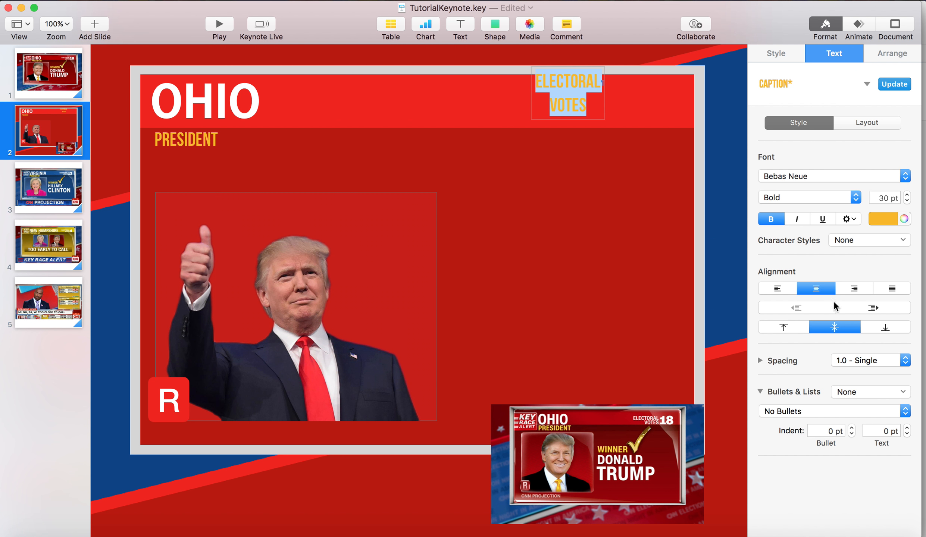
click(857, 288)
click(884, 219)
click(776, 245)
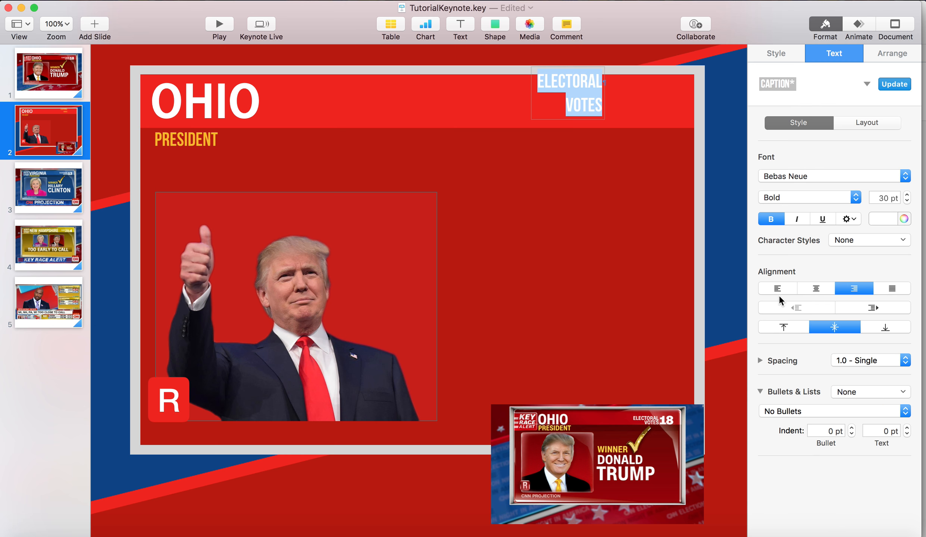
click(597, 94)
drag(597, 93, 616, 101)
Duplicate the OHIO text, change the copy to 18 and place it directly right of ELECTORAL VOTES
drag(248, 106, 677, 102)
double_click(677, 102)
text(1)
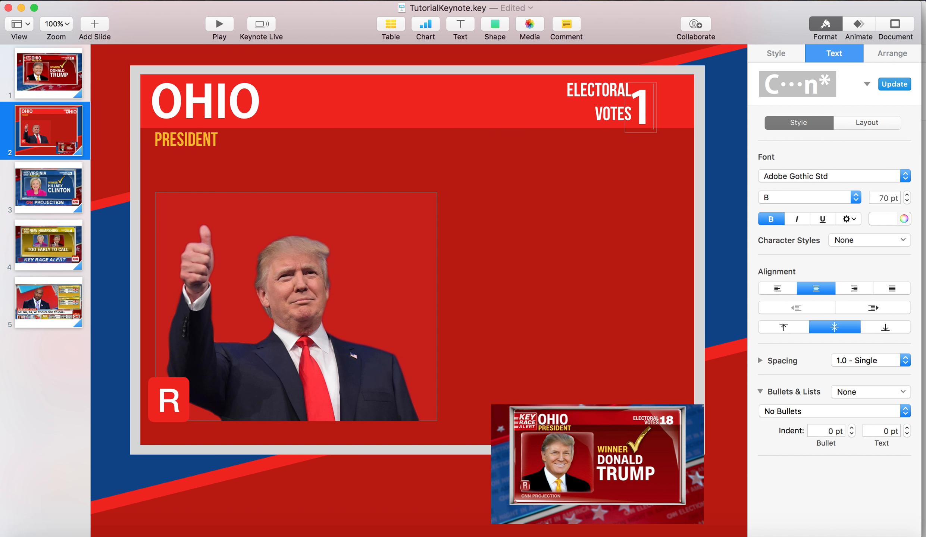
text(8)
key(Escape)
drag(654, 117, 668, 110)
click(668, 165)
click(654, 105)
click(63, 130)
key(super+d)
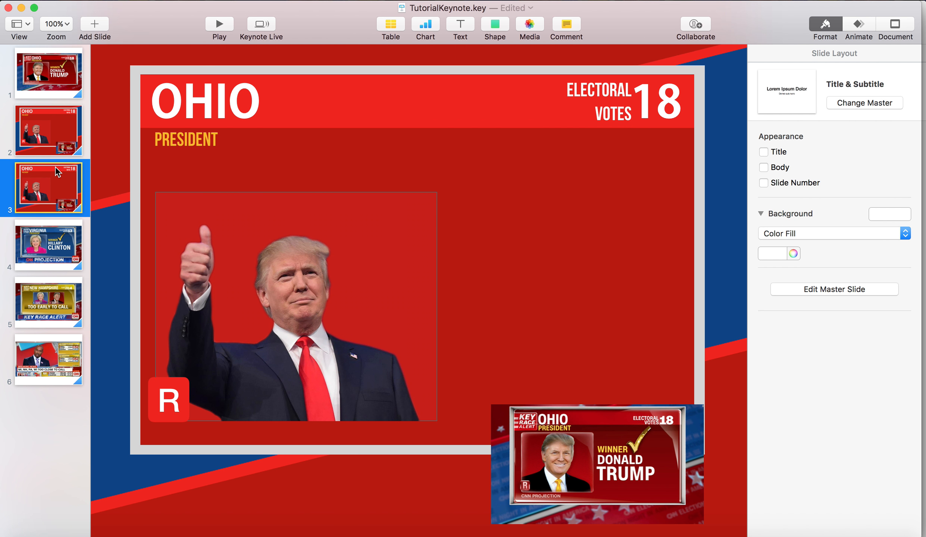
key(Delete)
click(67, 138)
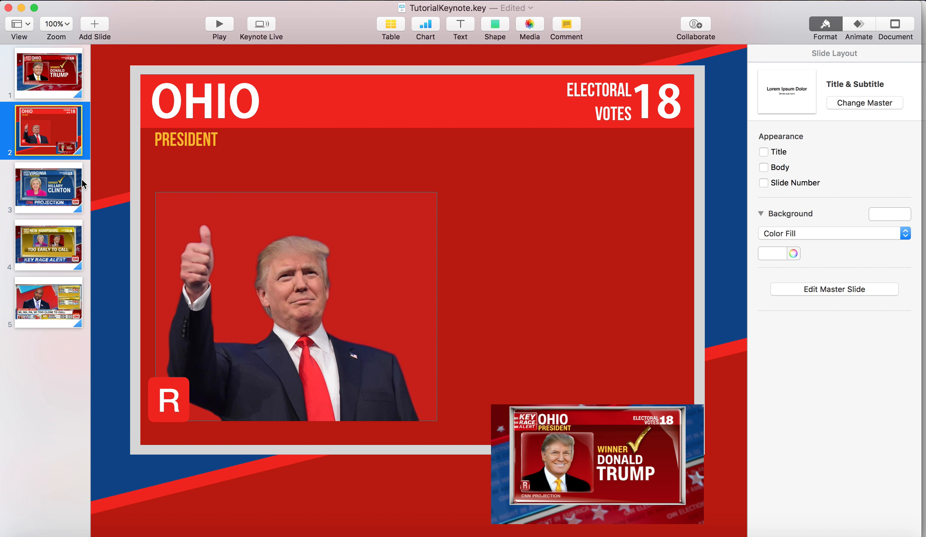
Duplicate the PRESIDENT text into the empty area right of the photo and change the copy to WINNER
click(617, 158)
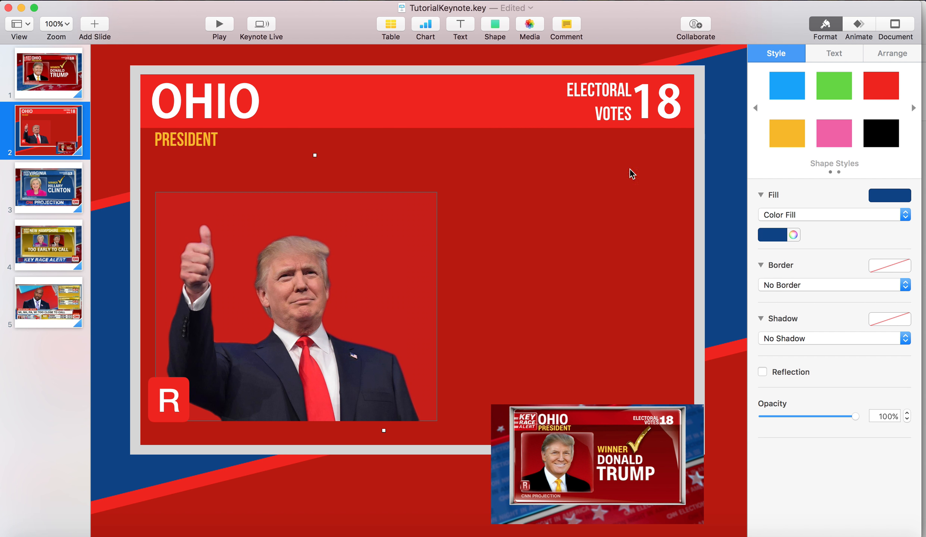
click(182, 143)
drag(183, 150, 484, 221)
double_click(483, 221)
text(WINNER)
Set the WINNER text to 50 pt, turn off its bold and shift it slightly right and down
key(super+a)
double_click(886, 203)
text(50)
key(Return)
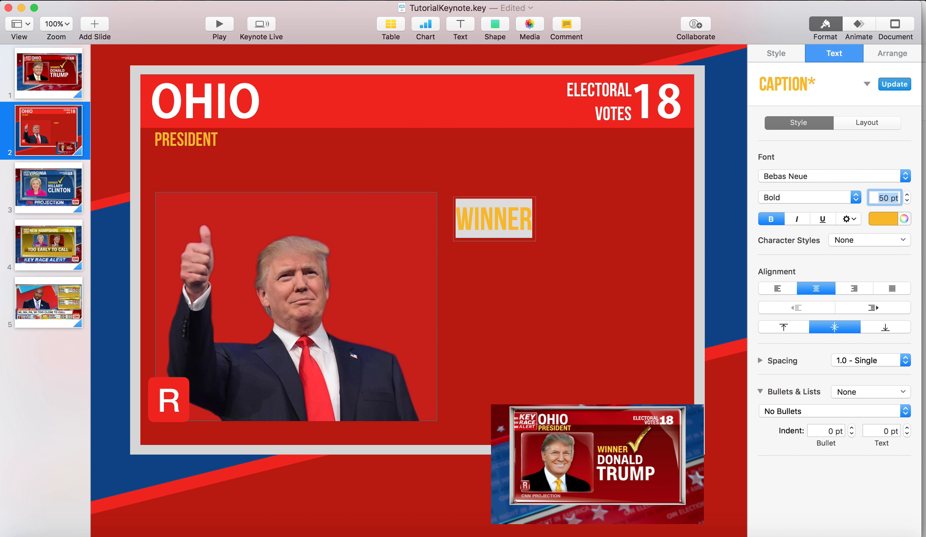
click(772, 219)
drag(523, 222, 541, 231)
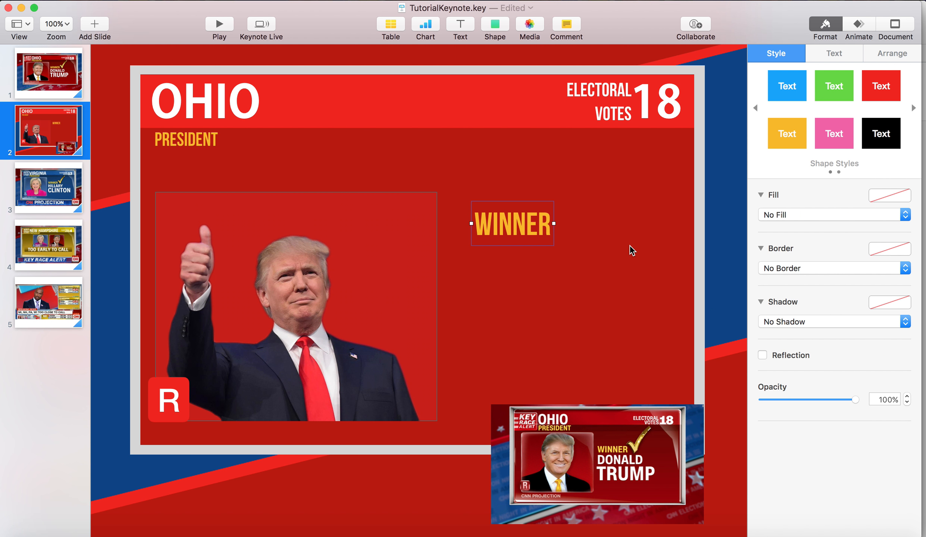
click(630, 247)
Duplicate the OHIO text to just below WINNER and change the copy to DONALD
click(223, 108)
double_click(238, 121)
click(396, 200)
drag(222, 114, 537, 269)
double_click(526, 261)
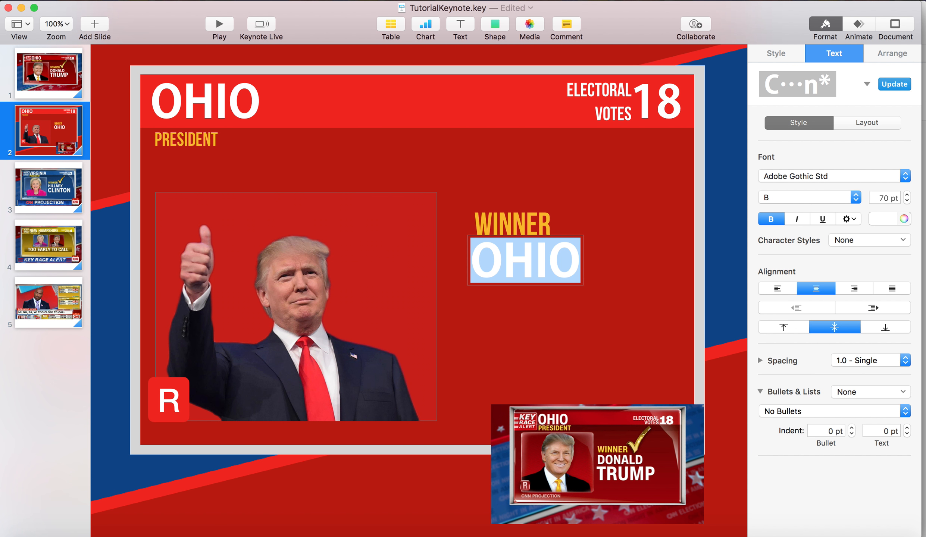
text(DONALD)
Left-align the DONALD text and move it so its left edge lines up with WINNER
key(super+a)
click(783, 288)
click(652, 262)
drag(565, 246, 600, 243)
click(601, 243)
click(620, 216)
click(594, 266)
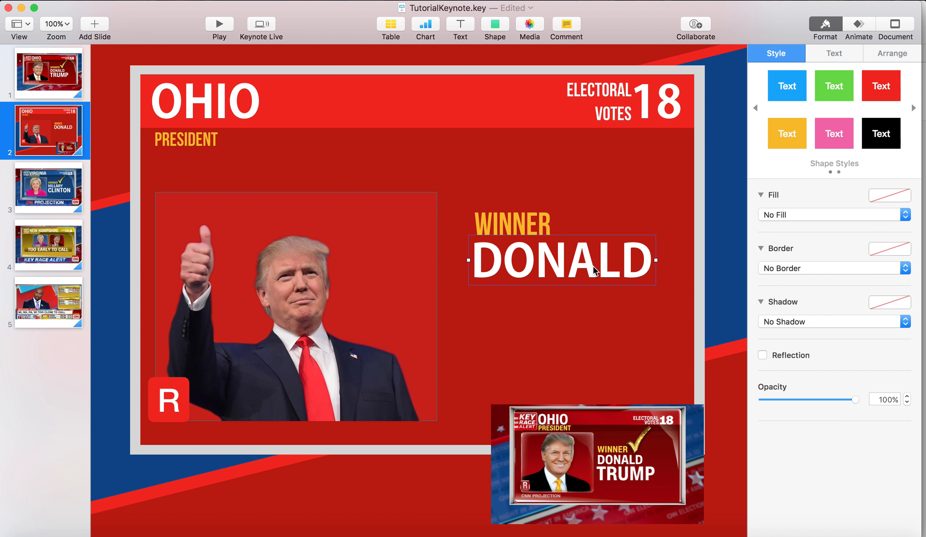
Reduce the DONALD text's size to 59 pt
double_click(593, 266)
click(907, 202)
click(907, 201)
click(907, 202)
click(907, 202)
click(668, 251)
Duplicate the DONALD text directly below itself and change the copy to TRUMP
drag(602, 258, 607, 288)
double_click(606, 288)
text(TRUMP)
Set the TRUMP text to 70 pt and adjust its position beneath DONALD
key(super+a)
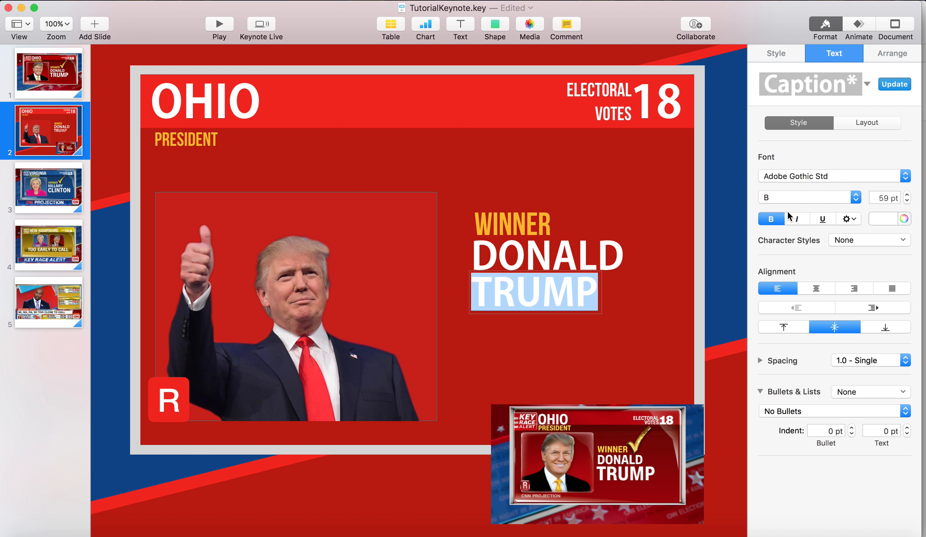
click(892, 198)
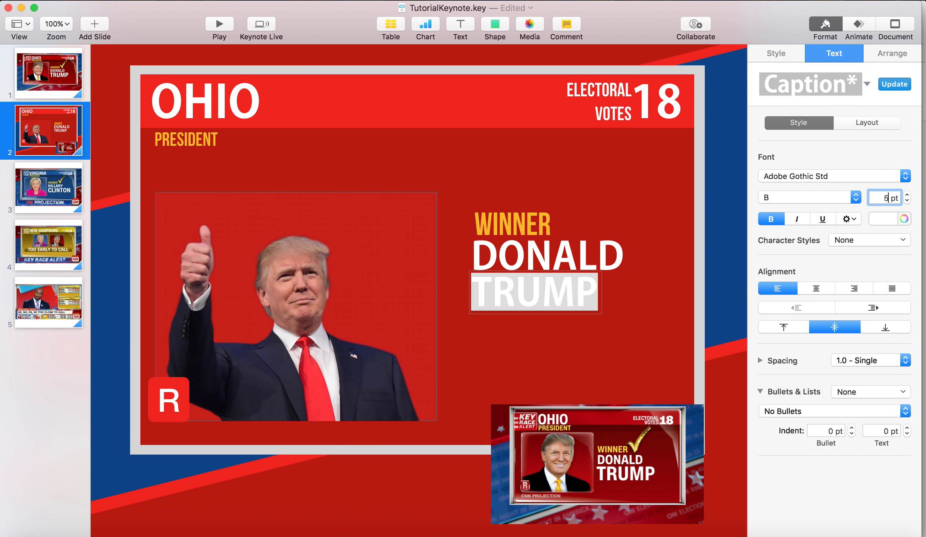
text(70)
key(Return)
click(714, 204)
drag(581, 298, 581, 304)
click(650, 263)
click(579, 294)
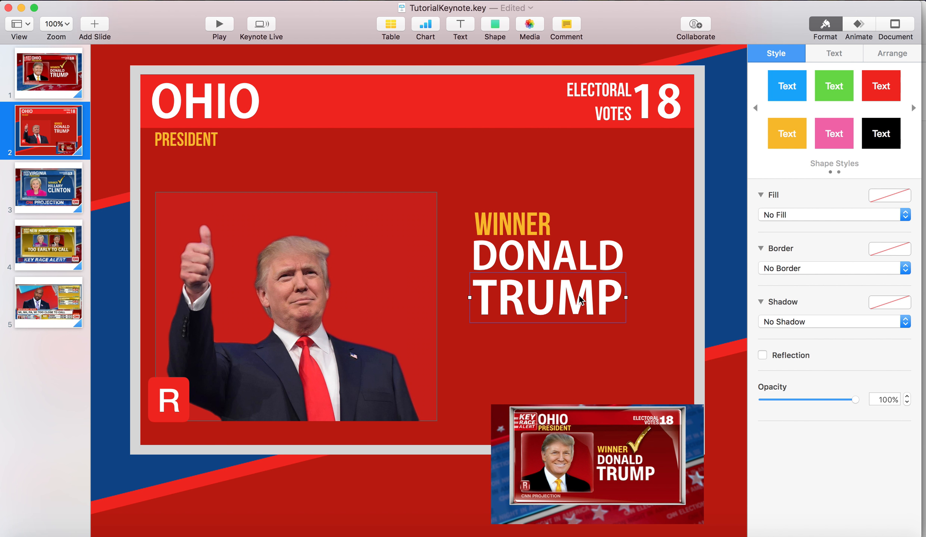
Enlarge the TRUMP text to 80 pt
double_click(579, 295)
click(883, 200)
key(BackSpace)
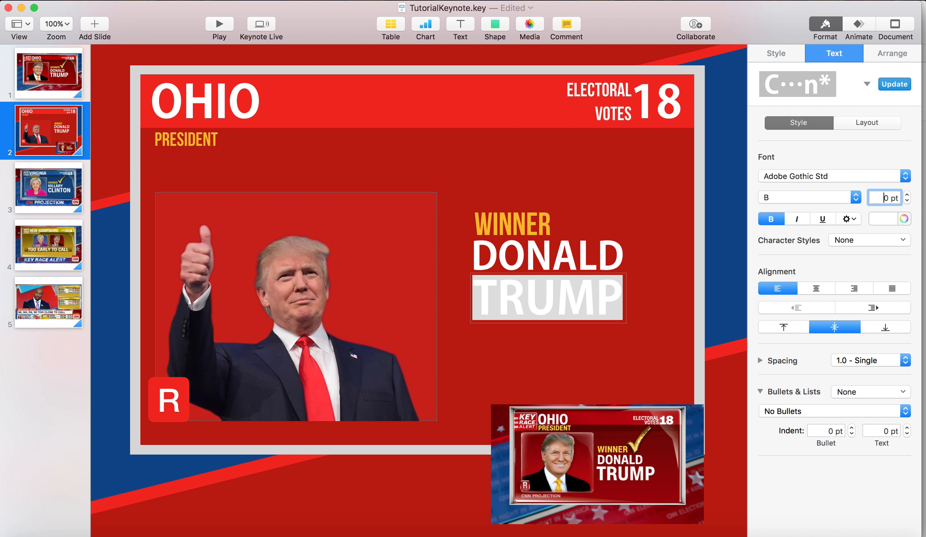
text(8)
key(Return)
click(685, 261)
click(589, 295)
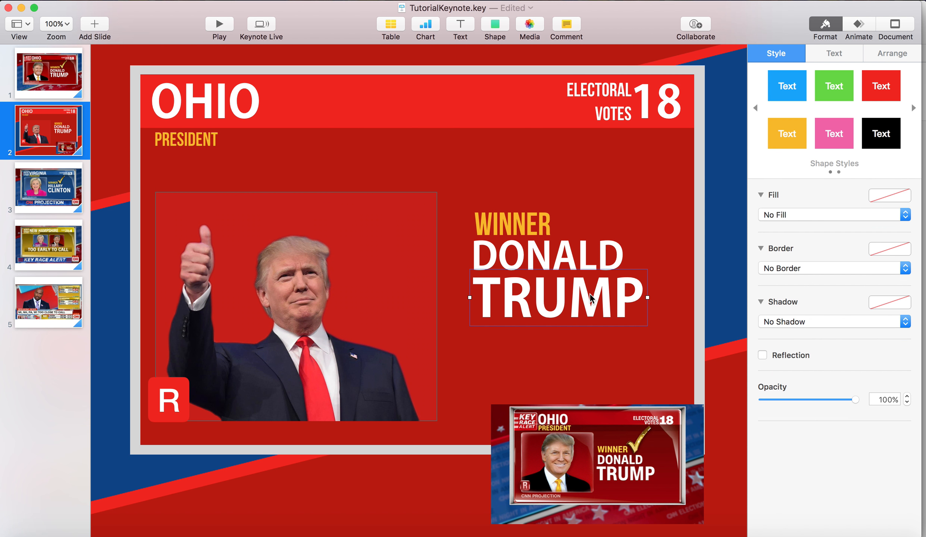
click(656, 218)
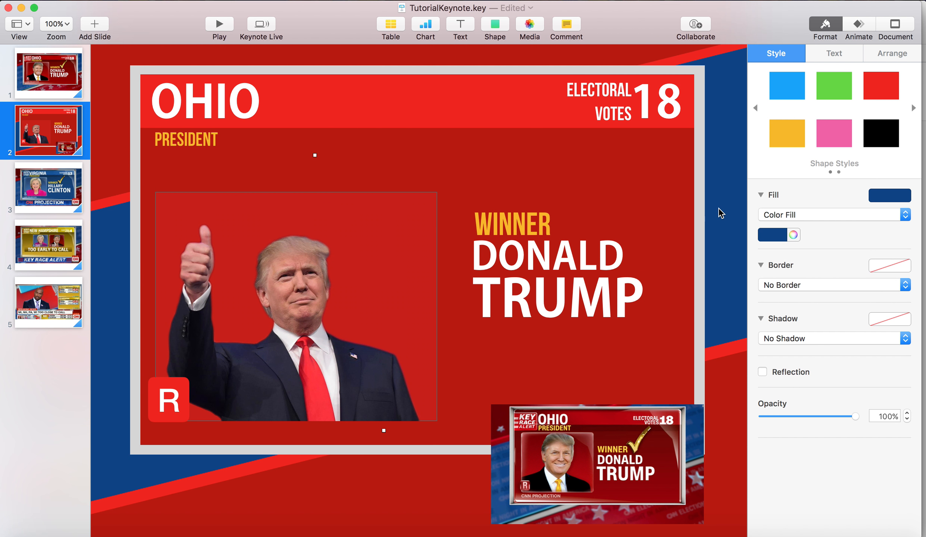
Duplicate the PRESIDENT text to below the photo and change the copy to CNN PROJECTION
click(208, 143)
drag(209, 143, 247, 432)
double_click(247, 433)
text(CNN PROJECTION)
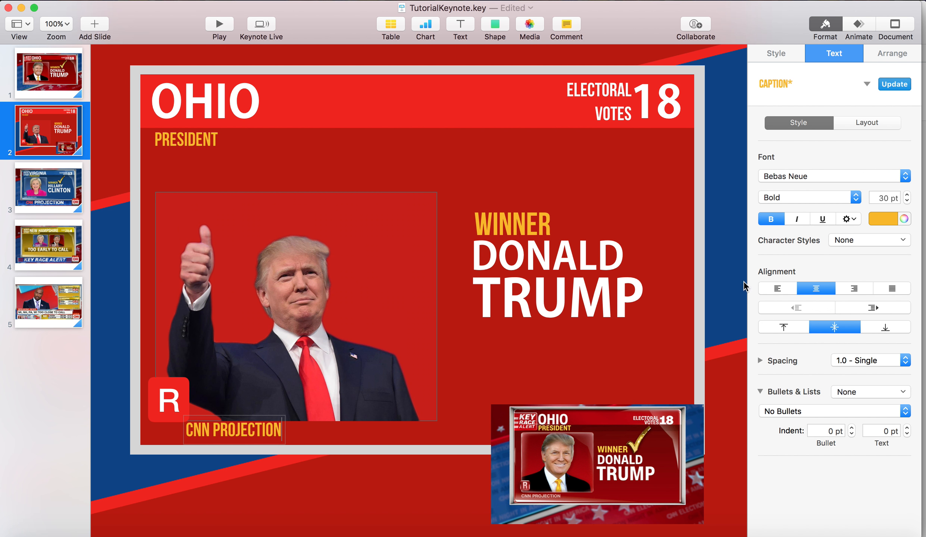
Colour the CNN PROJECTION text light grey and move it slightly down, clear of the photo
key(super+a)
click(881, 220)
click(810, 298)
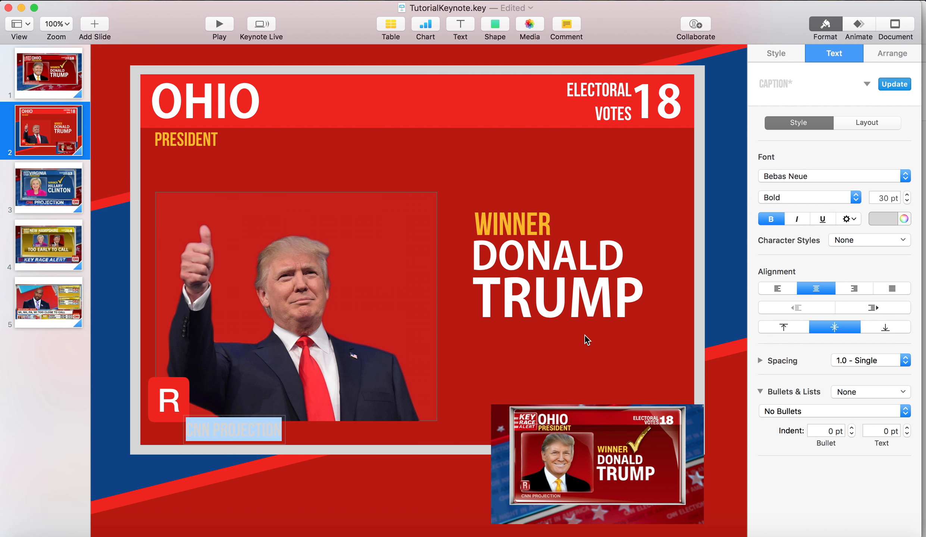
key(Escape)
drag(219, 431, 216, 436)
click(593, 184)
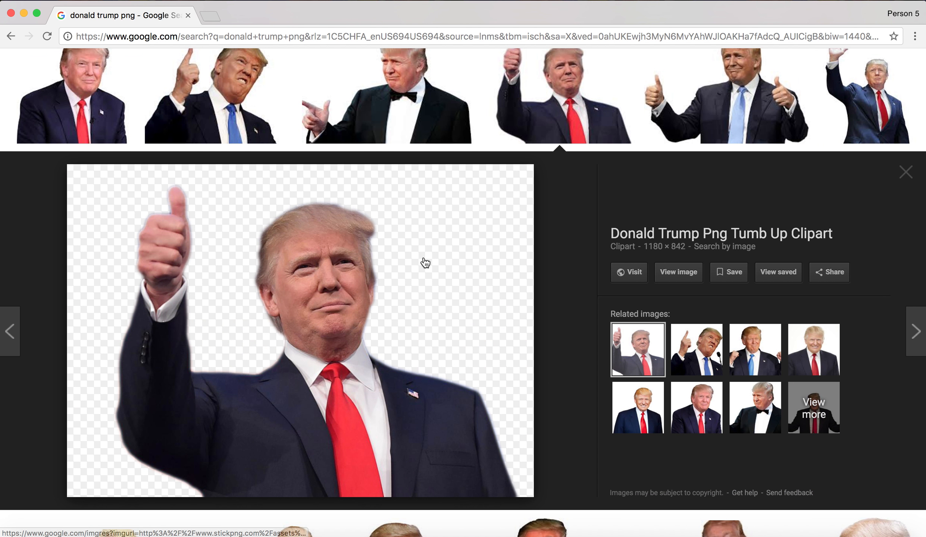
Switch to Chrome, search Google Images for "gold checkmark png" and preview the Gold Check Mark clip art from Clker
scroll(297, 108, up, 5)
triple_click(287, 77)
text(gold check)
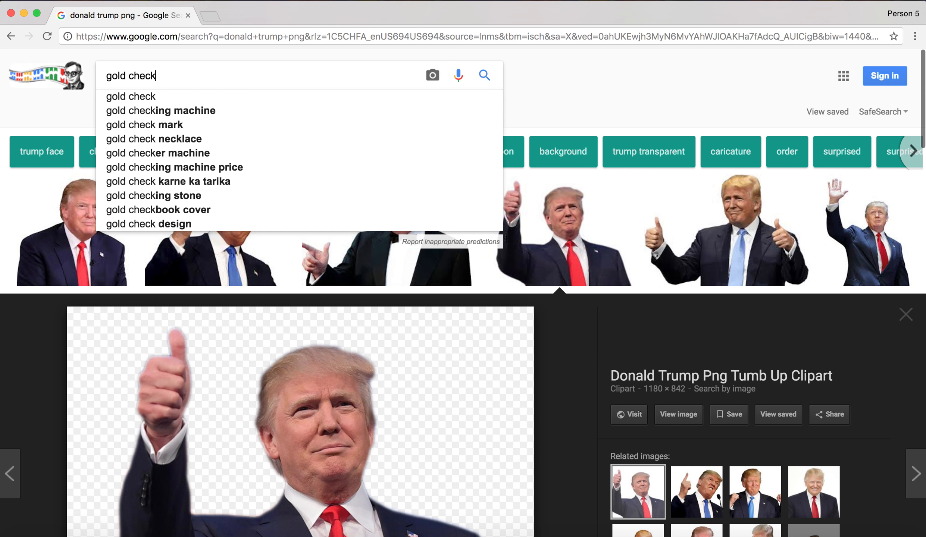
text(mark png)
key(Return)
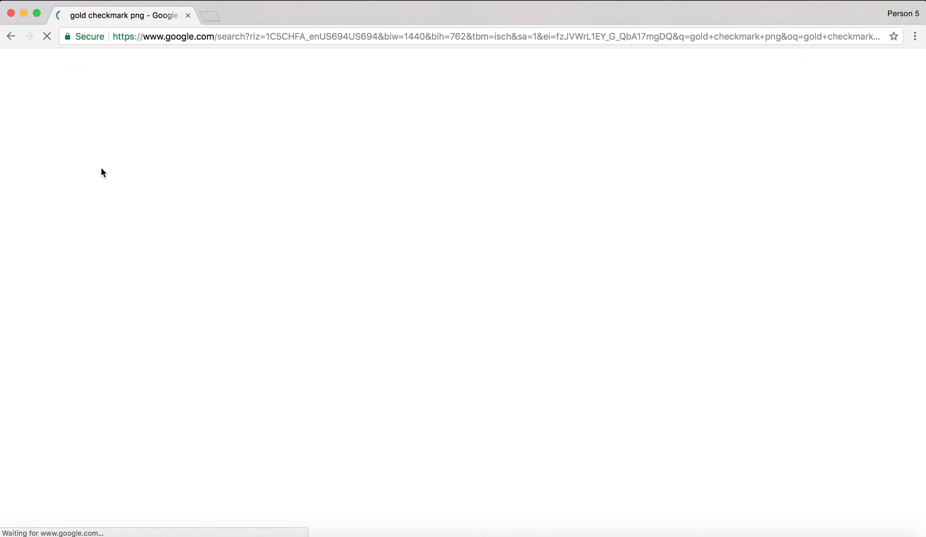
click(59, 250)
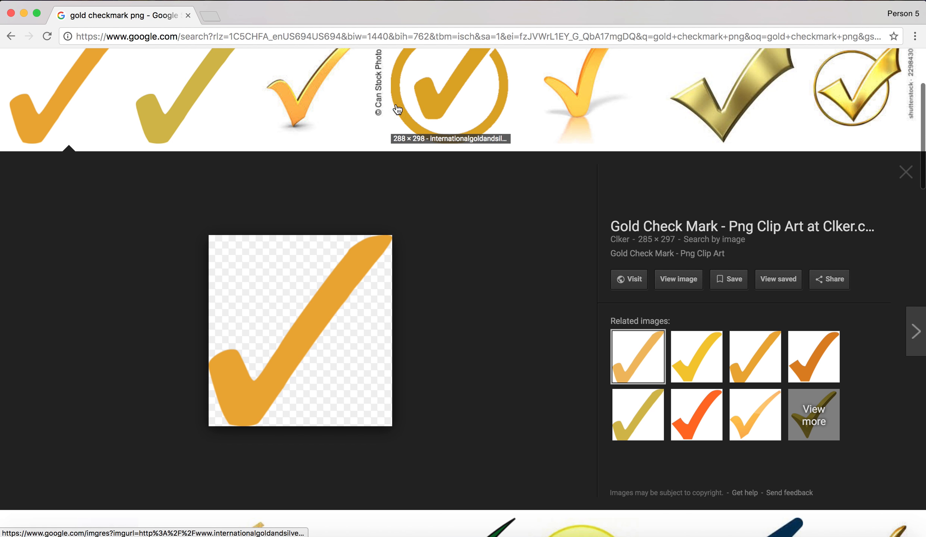
Compare other gold checkmark results, then open the Yellow check mark transparent PNG from vexels.com and copy the image
click(335, 108)
click(586, 104)
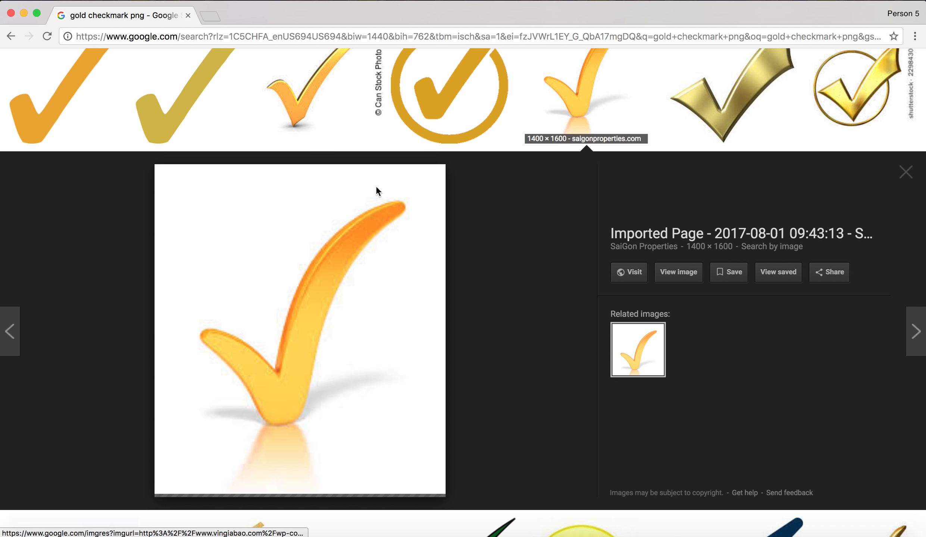
click(202, 91)
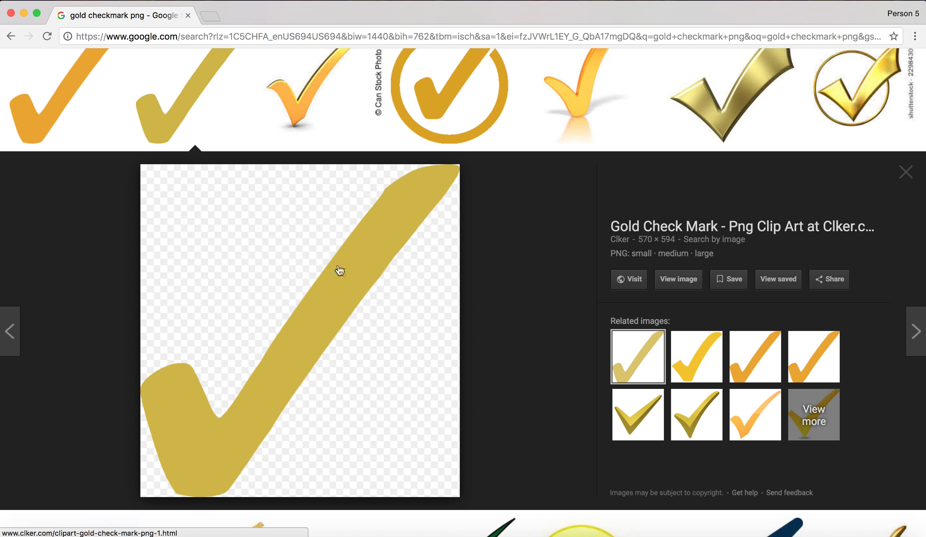
scroll(343, 347, down, 5)
click(695, 257)
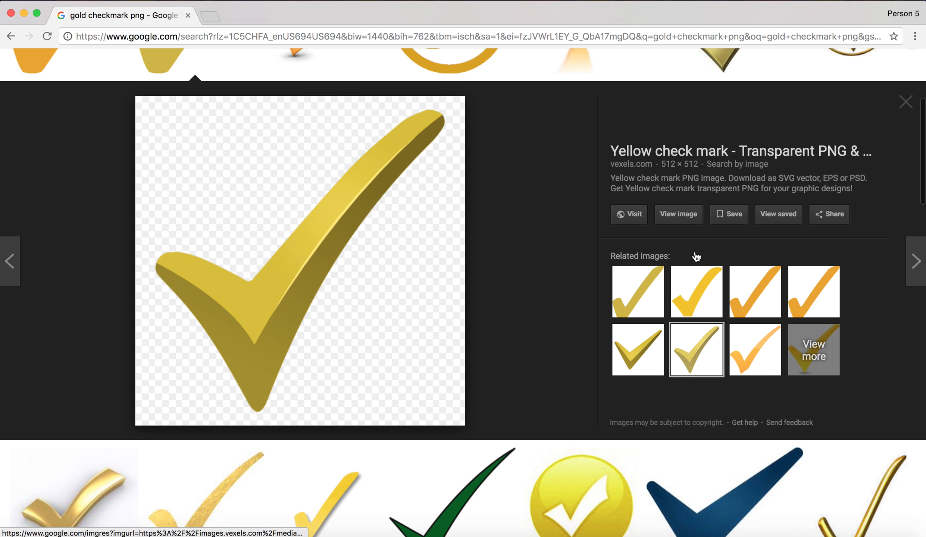
right_click(224, 262)
click(299, 383)
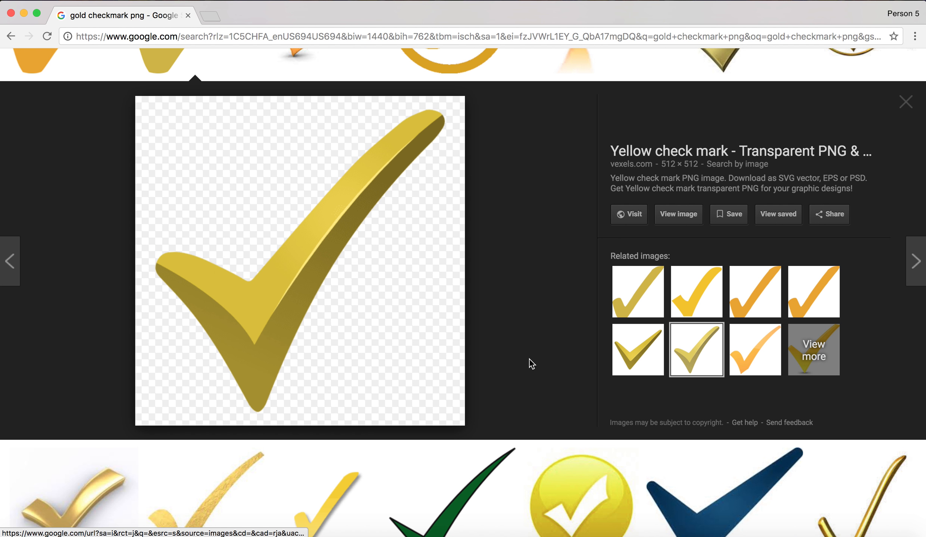
Switch to Keynote, paste the checkmark onto the slide, shrink it and place it just above and beside WINNER
key(super+Tab)
key(super+v)
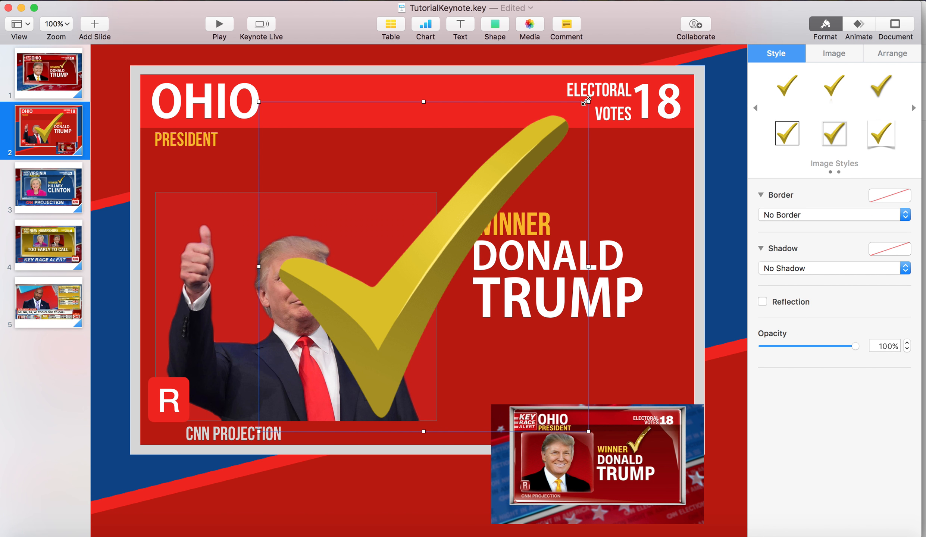
drag(587, 100, 414, 279)
drag(343, 355, 577, 204)
drag(661, 109, 576, 162)
drag(561, 211, 590, 193)
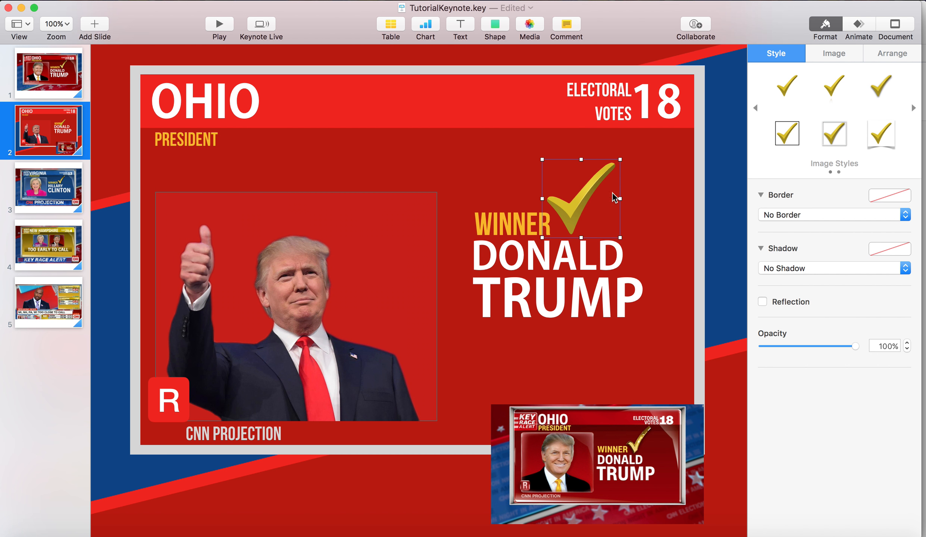
click(667, 248)
Shift the reference image slightly left and move the checkmark, WINNER, DONALD and TRUMP down together
mouse_move(579, 455)
mouse_down()
mouse_move(373, 371)
mouse_move(648, 479)
mouse_move(601, 465)
mouse_move(507, 377)
mouse_move(519, 345)
mouse_move(571, 390)
mouse_move(567, 345)
mouse_move(575, 451)
mouse_up()
drag(628, 492, 604, 491)
click(575, 216)
shift+click(509, 216)
shift+click(535, 284)
shift+click(537, 257)
drag(538, 265, 539, 290)
click(606, 212)
Set the WINNER text to 60 pt and nudge it up to sit above DONALD
double_click(465, 237)
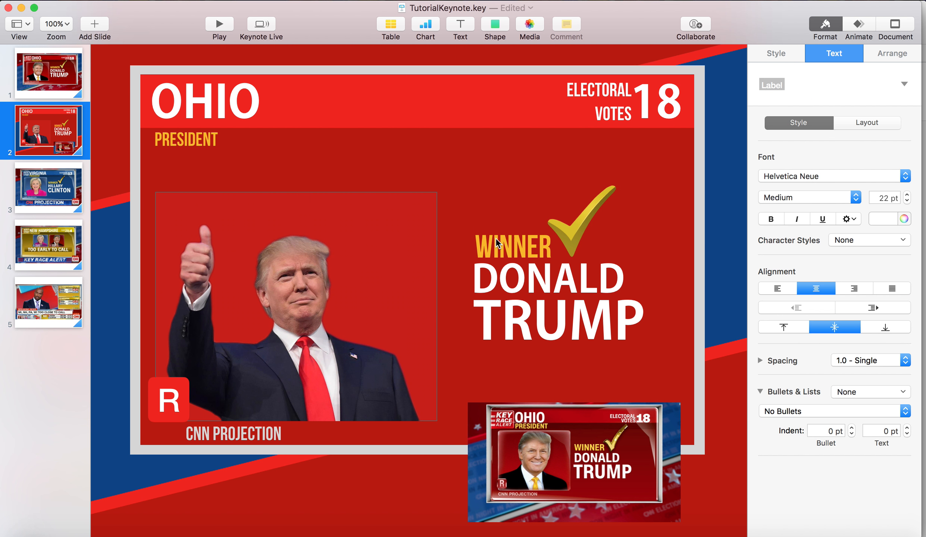
double_click(495, 238)
click(881, 196)
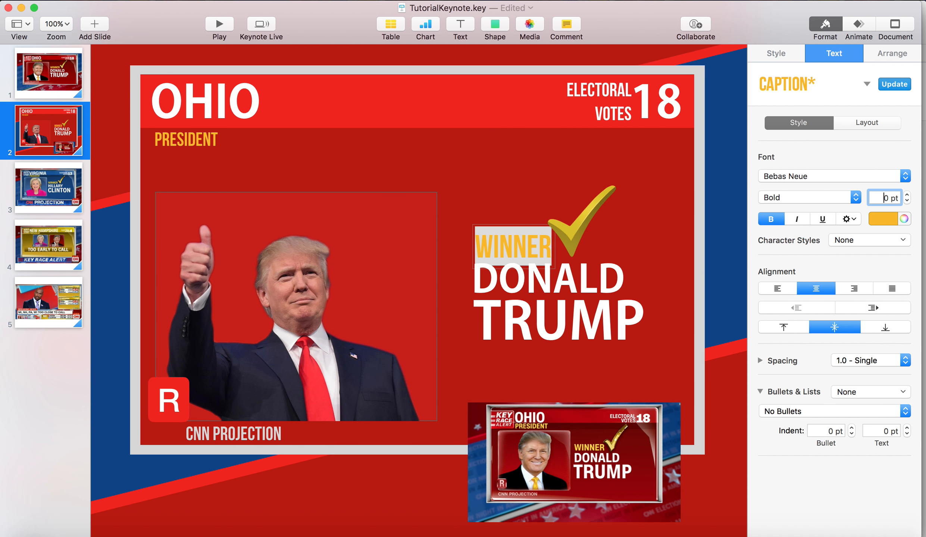
text(6)
key(Return)
click(659, 240)
drag(541, 248, 545, 243)
Enlarge the checkmark to about 130 pt wide and move it right, clear of the WINNER text
click(574, 239)
drag(624, 179, 643, 165)
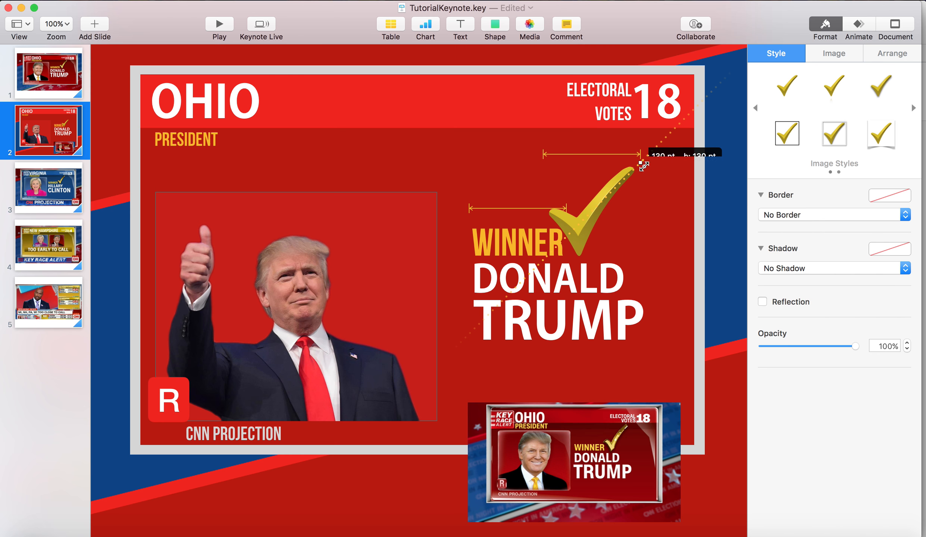
drag(606, 200, 616, 199)
Enlarge the DONALD text to 70 pt
double_click(574, 268)
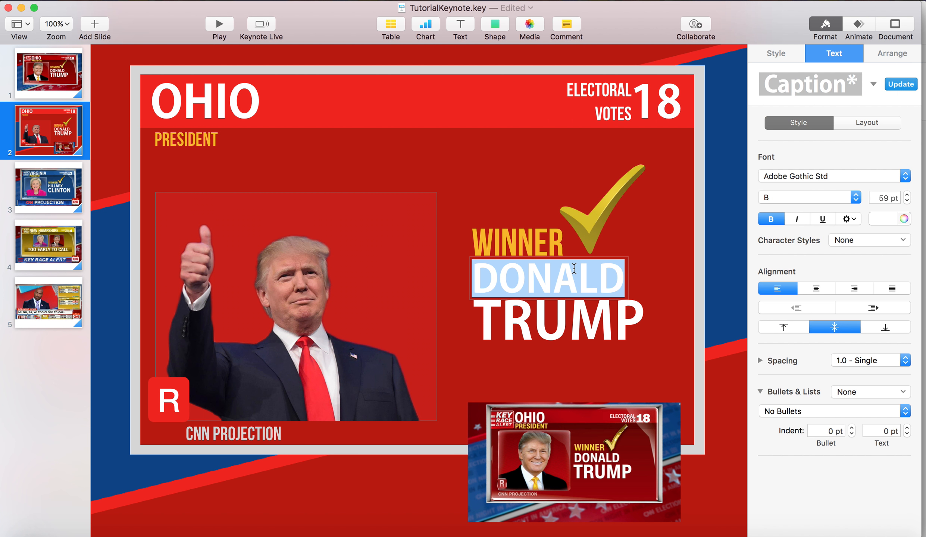
click(887, 197)
text(70)
key(Return)
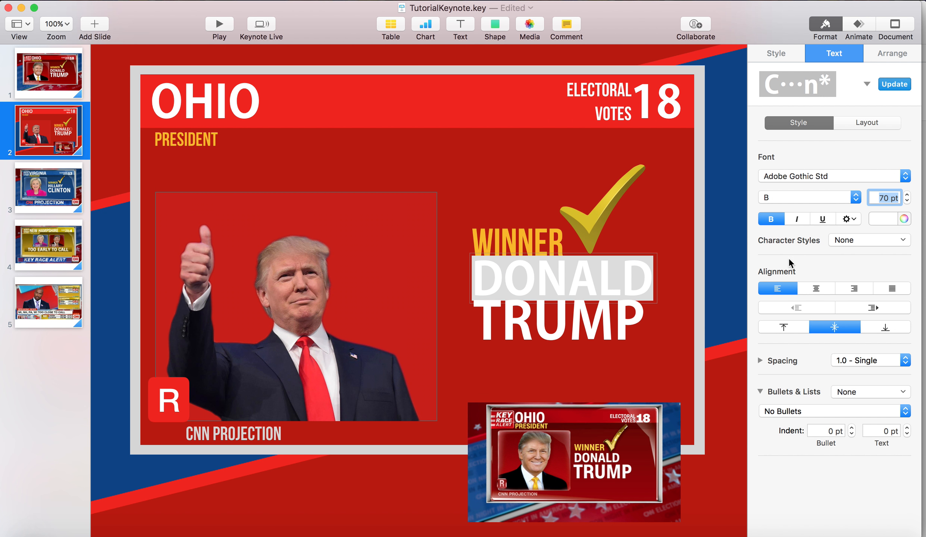
Enlarge the TRUMP text to 90 pt
click(659, 319)
double_click(622, 330)
click(881, 197)
text(9)
key(Return)
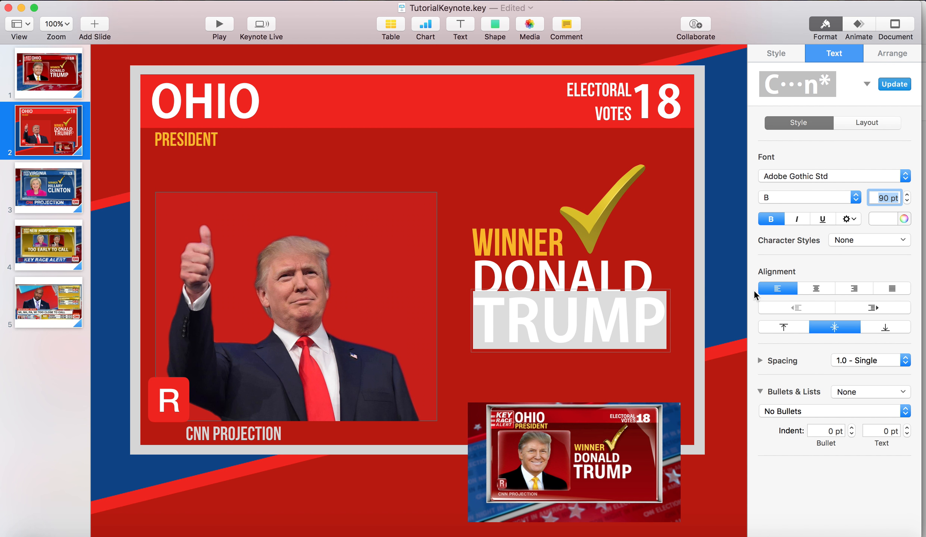
Move the TRUMP text down so it sits just below DONALD without overlapping
drag(649, 313, 625, 274)
right_click(639, 316)
click(628, 302)
click(666, 269)
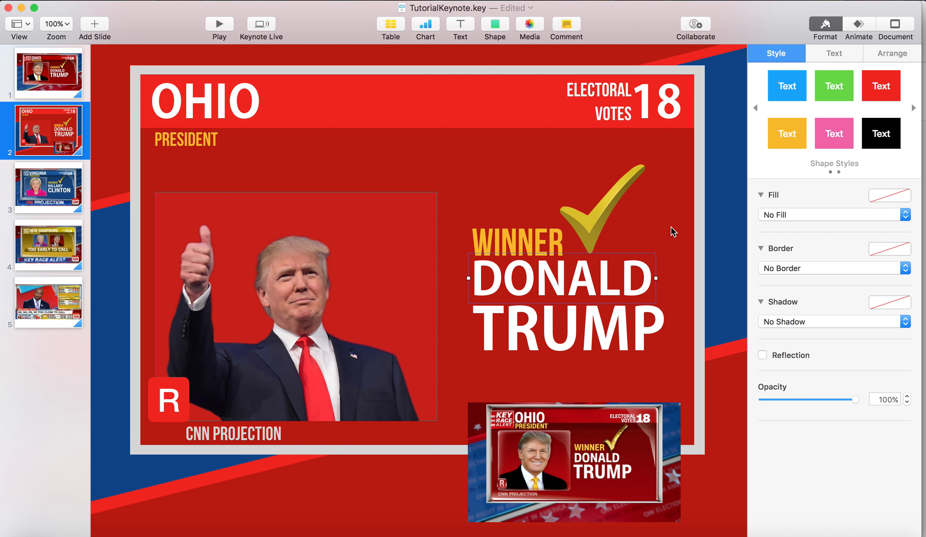
click(670, 227)
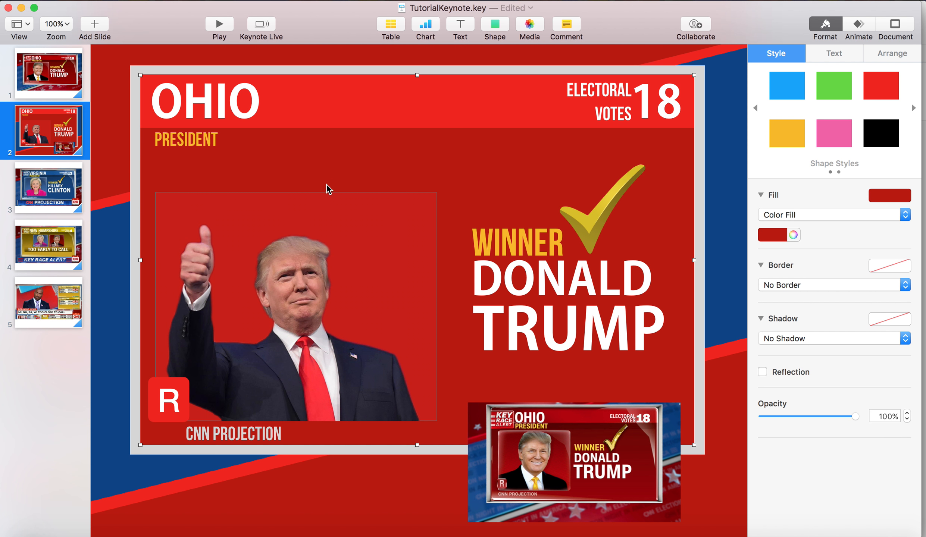
Extend the red header bar slightly downward
double_click(234, 94)
click(354, 125)
drag(418, 127, 417, 138)
Move the PRESIDENT text below the header bar, set it to 40 pt and shift it right to line up with OHIO
drag(218, 141, 215, 153)
double_click(215, 152)
double_click(883, 195)
text(40)
key(Return)
drag(218, 154, 229, 155)
Enlarge the OHIO text to 80 pt and reposition it within the header bar
double_click(233, 112)
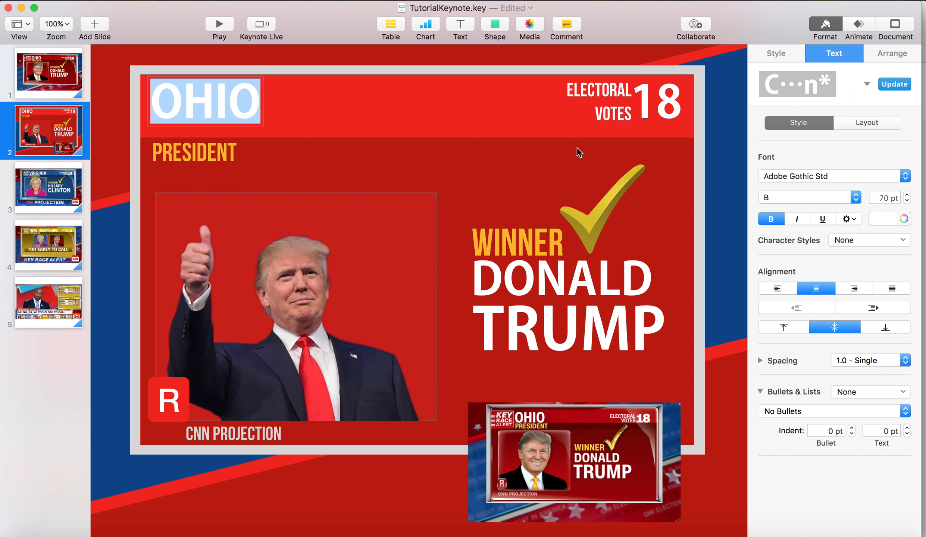
triple_click(898, 202)
text(80)
key(Return)
click(478, 212)
drag(231, 109, 234, 113)
Move the ELECTORAL VOTES text and the 18 down slightly to centre them in the header bar
click(605, 102)
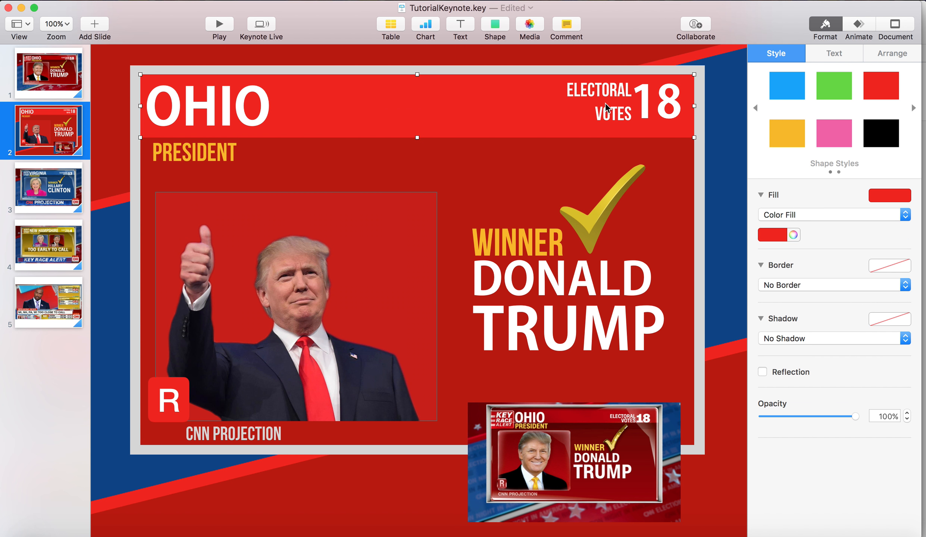
drag(605, 101, 610, 107)
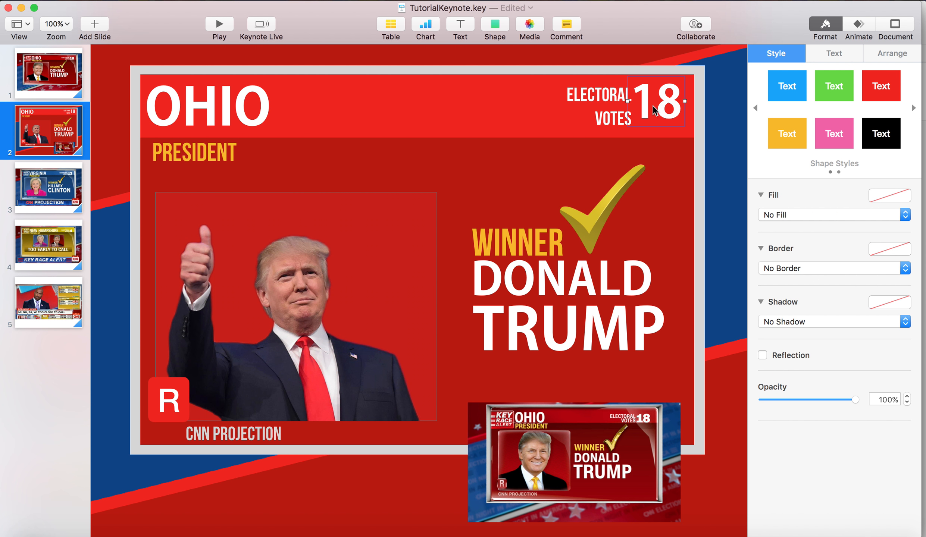
click(684, 190)
Delete the reference image from the recreated Ohio slide
drag(642, 442, 651, 413)
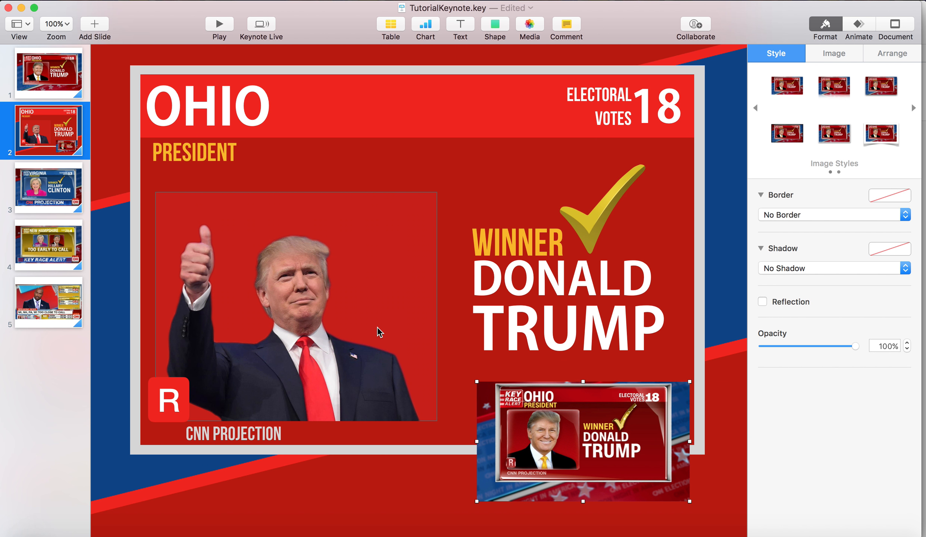
click(73, 135)
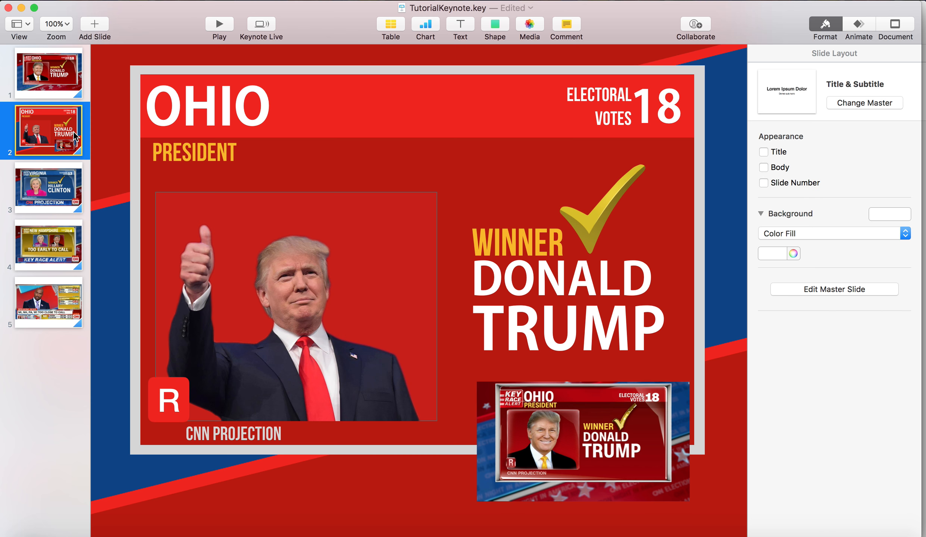
click(533, 417)
key(BackSpace)
Copy the finished Ohio slide and paste the duplicate after the Virginia reference slide
key(super+c)
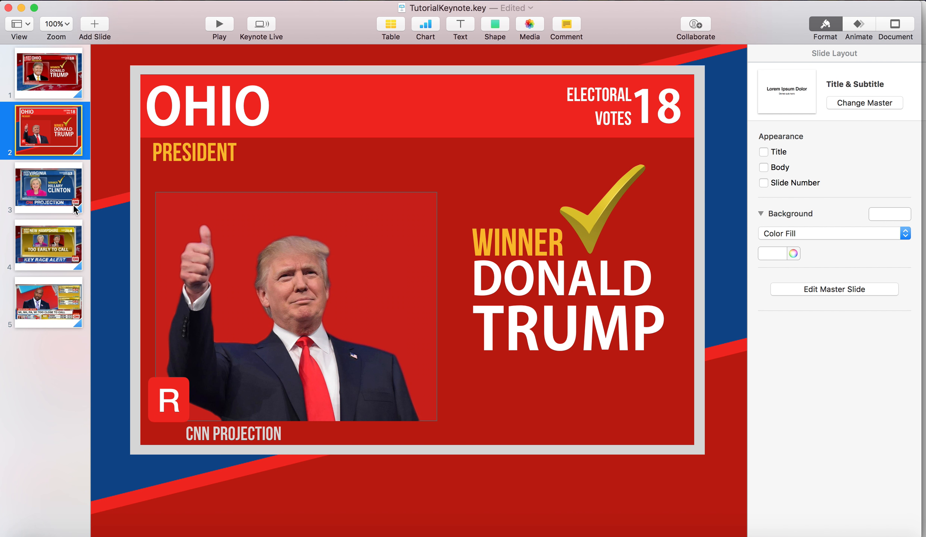
click(73, 204)
key(super+v)
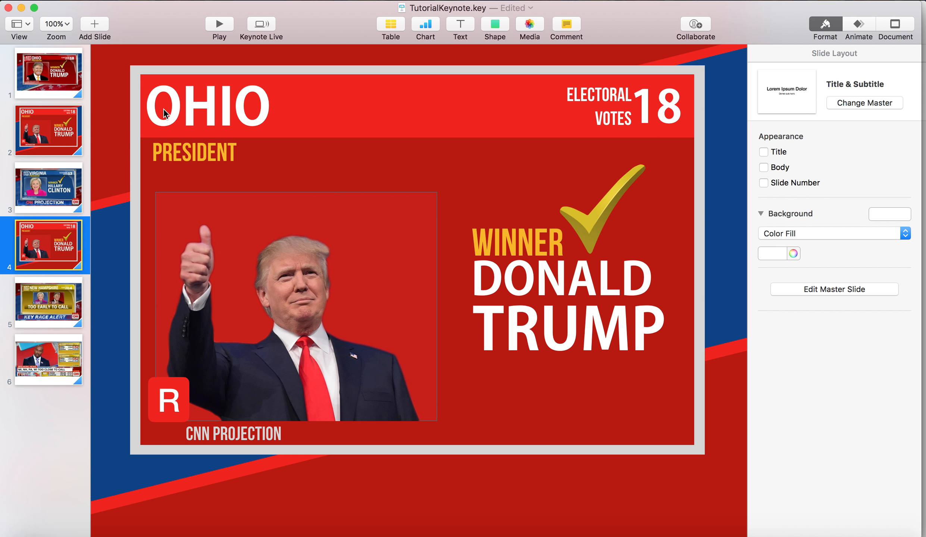
On the duplicated slide, fill the header bar with medium blue and the main panel with dark blue
click(283, 110)
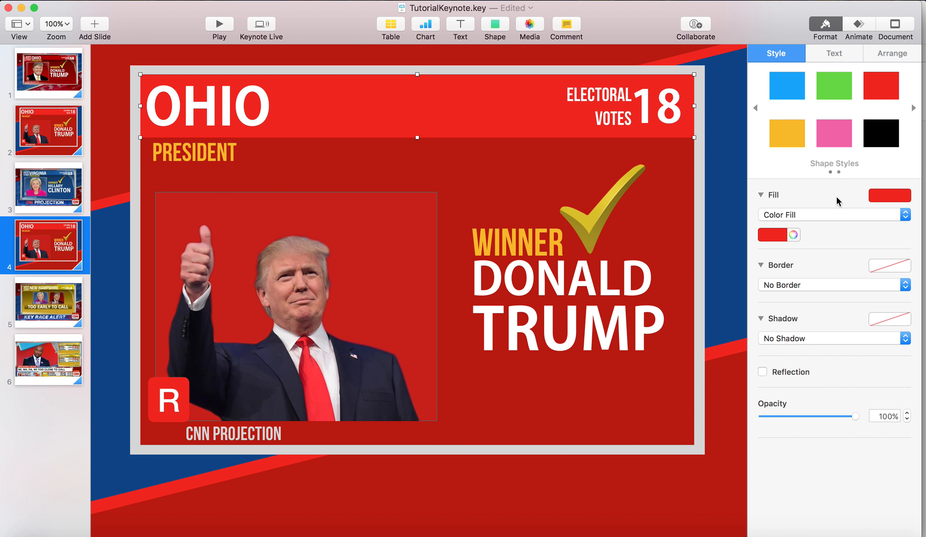
click(769, 235)
click(721, 291)
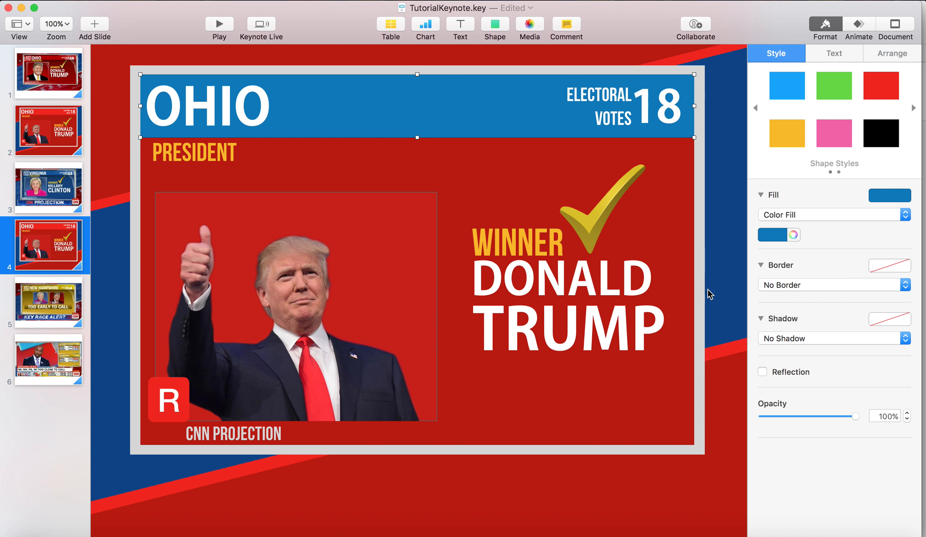
click(502, 203)
click(772, 236)
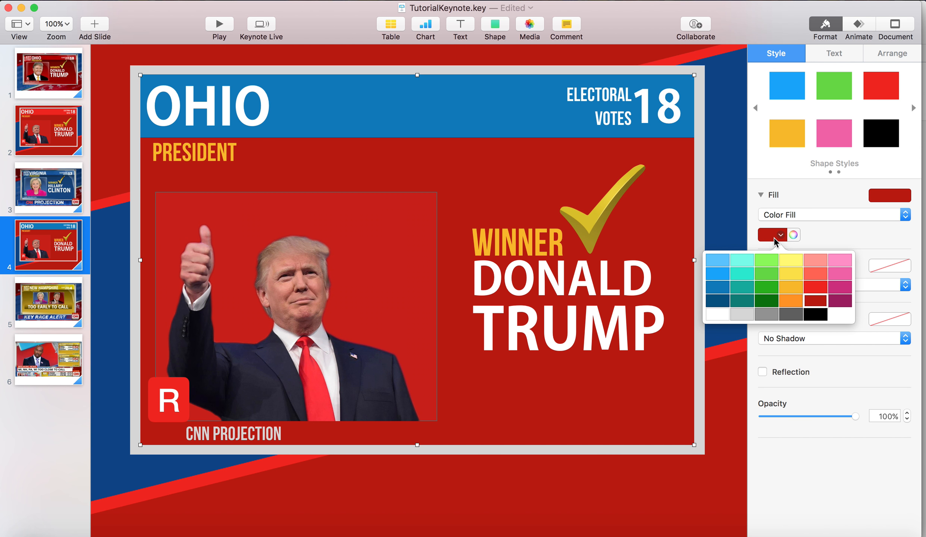
click(839, 288)
click(772, 235)
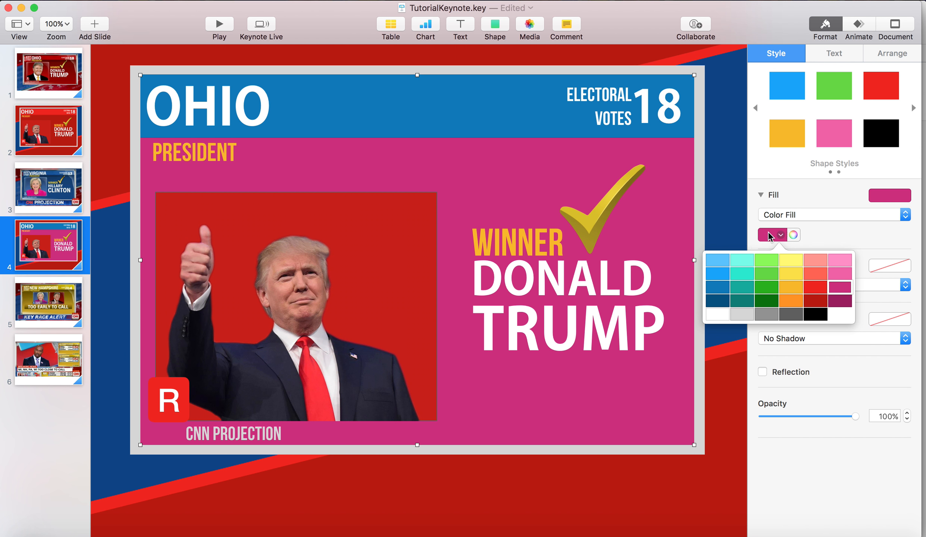
click(713, 303)
Change both gradient colours of the photo background from red to blue
click(387, 263)
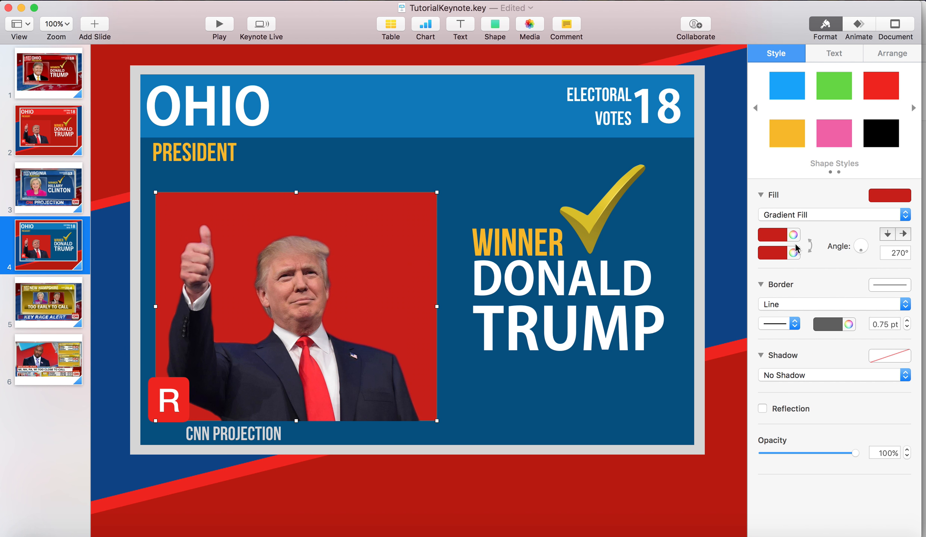
click(792, 235)
drag(614, 317, 592, 307)
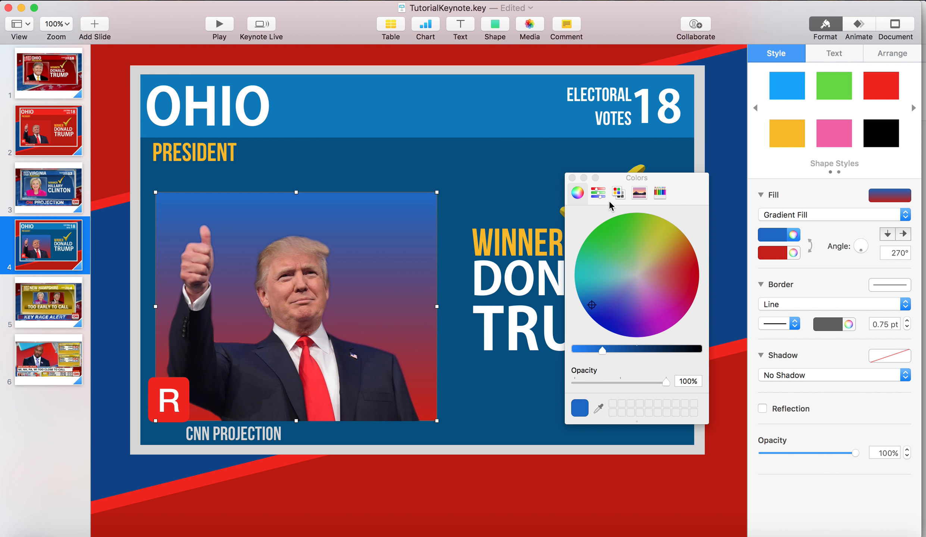
click(572, 179)
drag(792, 239, 775, 253)
Fill the party badge with blue and change its letter to D
click(162, 413)
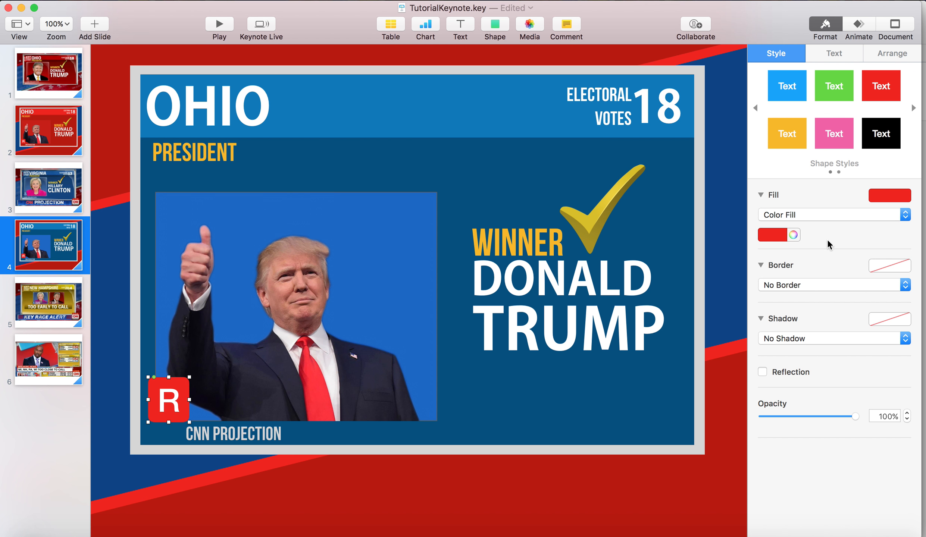
click(764, 234)
click(723, 284)
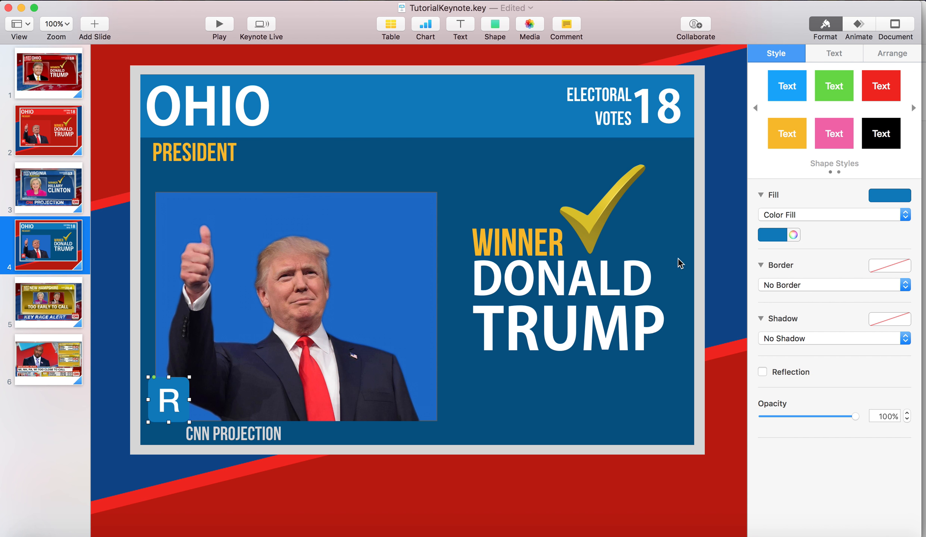
text(D)
click(519, 442)
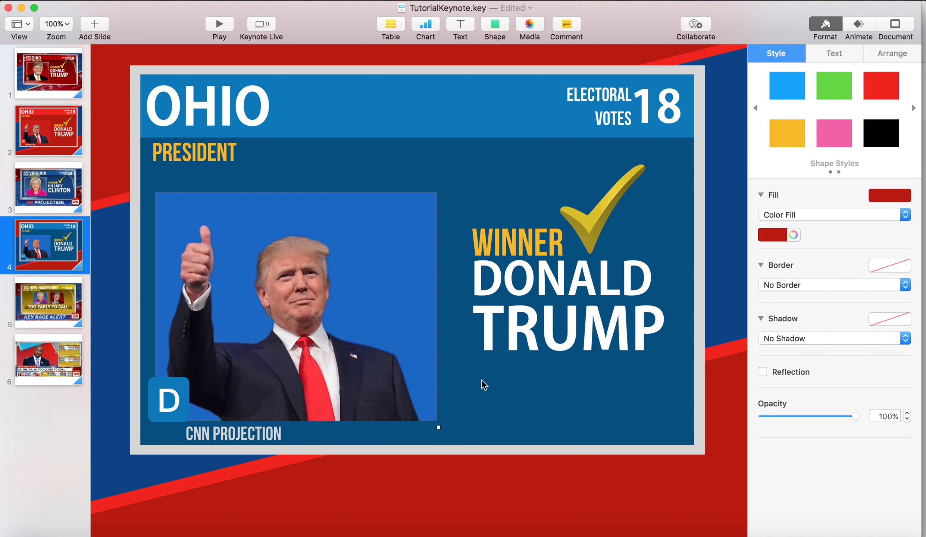
Delete the Trump photo and change the winner's name text to HILLARY CLINTON
click(335, 389)
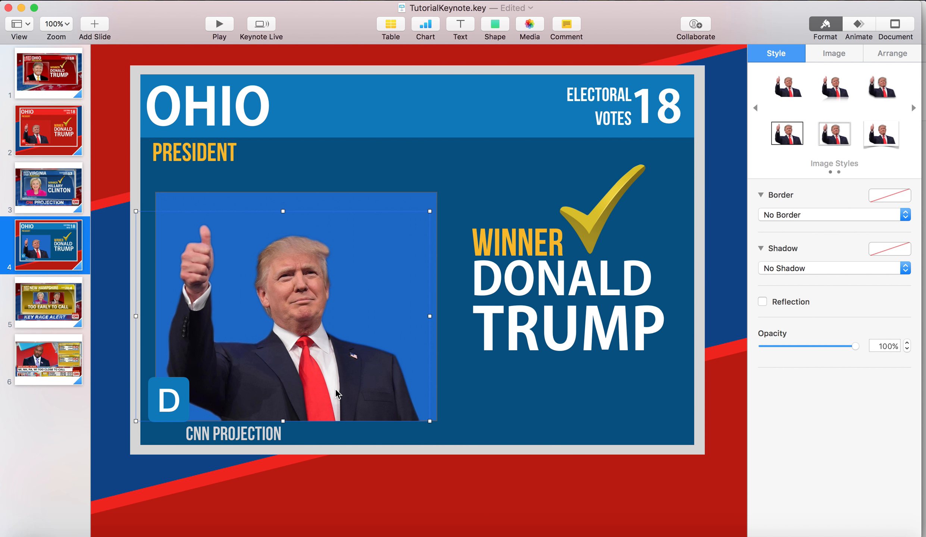
key(Delete)
click(559, 272)
double_click(559, 272)
text(HILLARY)
click(563, 323)
double_click(563, 324)
text(CLINTON)
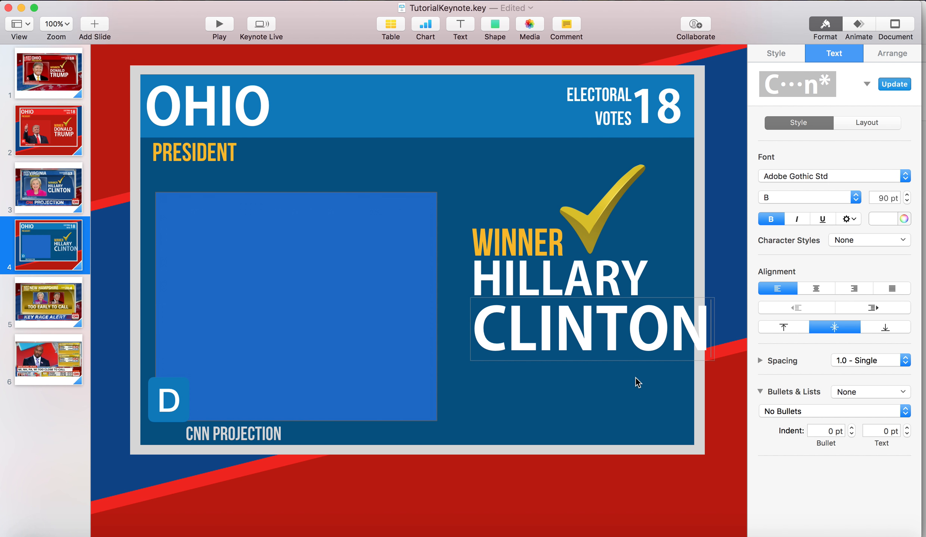
Reduce the CLINTON text to 85 pt
key(super+a)
click(907, 200)
click(907, 200)
click(907, 200)
click(907, 200)
click(907, 200)
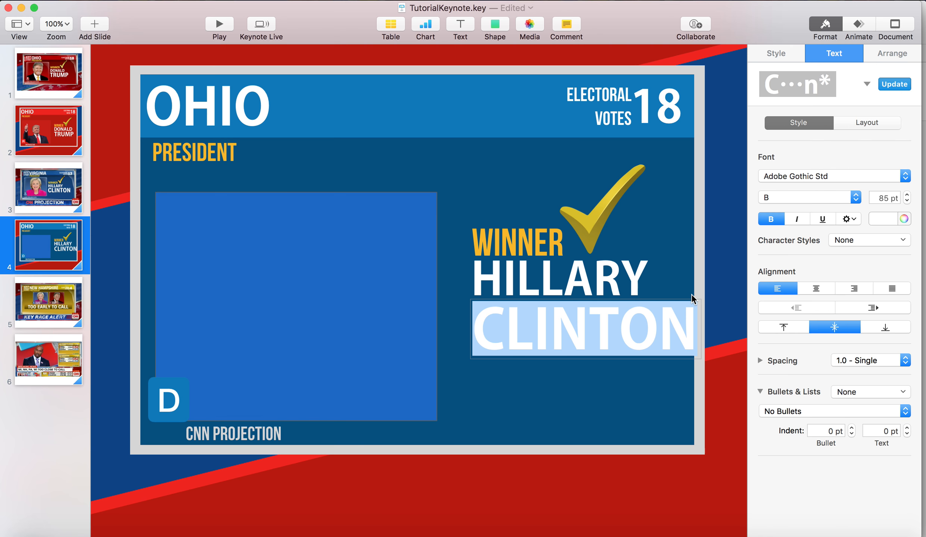
click(739, 298)
Shift the HILLARY and CLINTON texts, the WINNER text and the checkmark slightly left within the panel
click(615, 300)
shift+click(613, 322)
drag(613, 323, 604, 324)
click(719, 255)
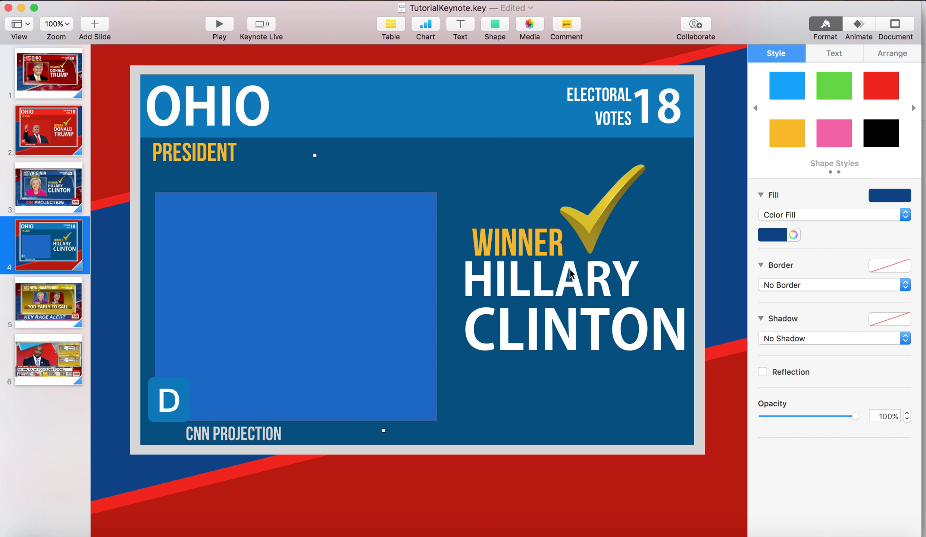
drag(527, 245, 519, 244)
drag(588, 238, 583, 240)
click(728, 218)
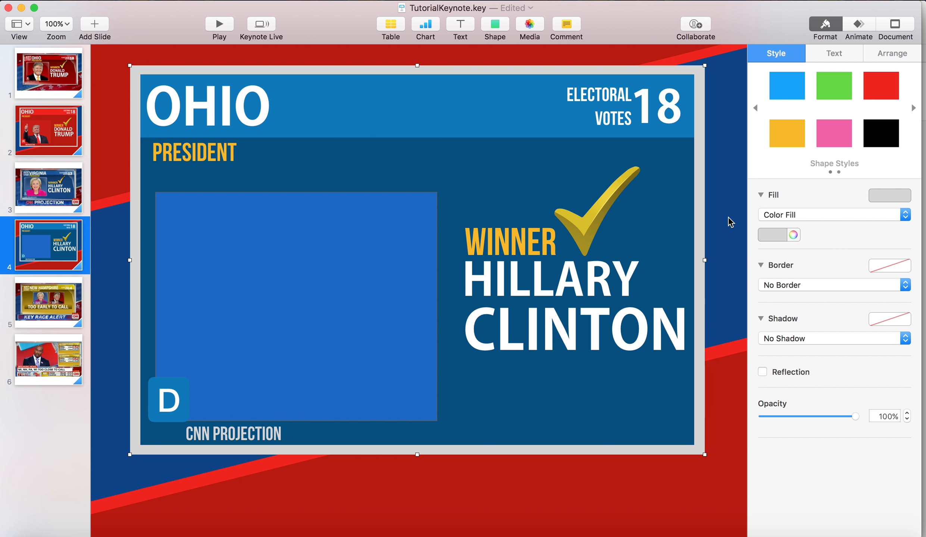
Change the OHIO text to VIRGINIA, left-align it and move it inside the header bar
double_click(225, 116)
text(VIRGINIA)
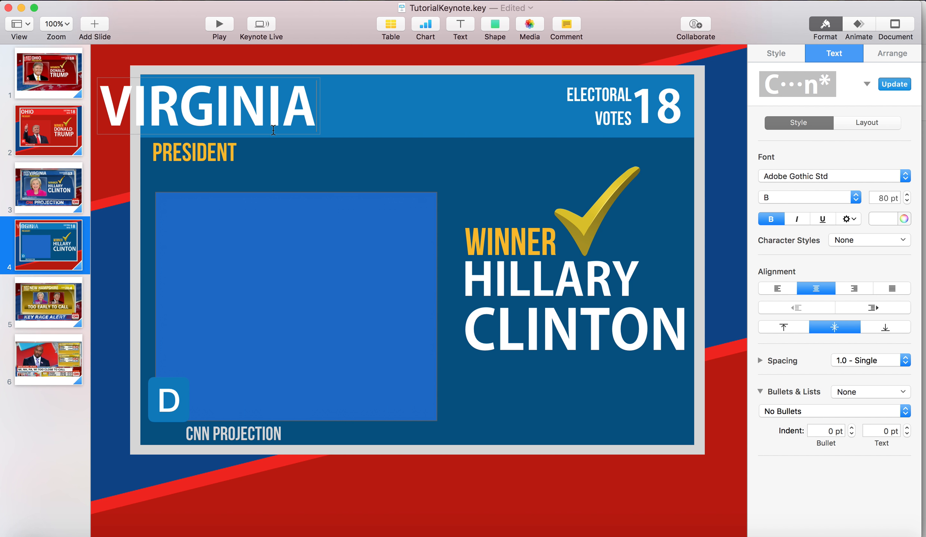
key(super+a)
click(783, 287)
click(467, 176)
drag(205, 92, 254, 93)
Change the electoral votes number to 13
double_click(658, 106)
text(13)
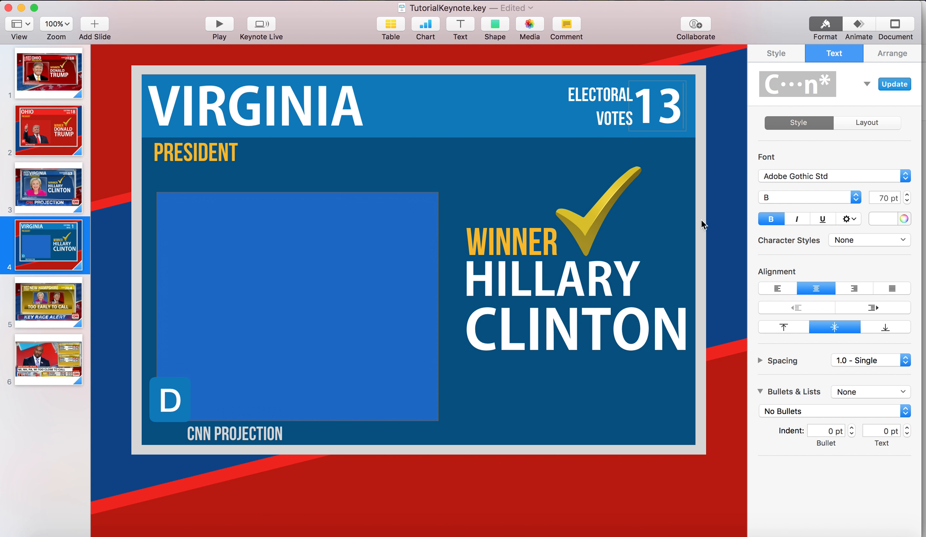
Switch to the Chrome browser and search Google Images for "hillary clinton png"
click(685, 215)
key(super+Tab)
scroll(473, 204, up, 6)
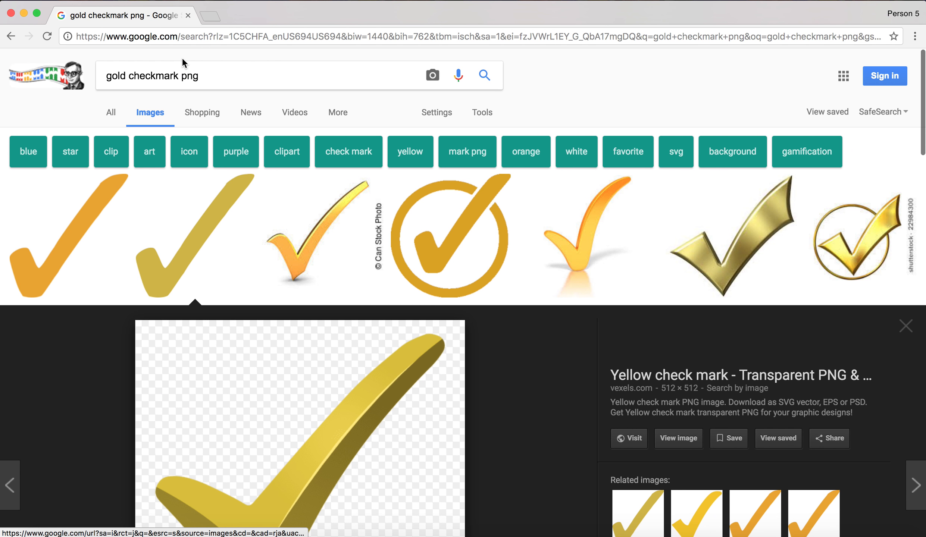
triple_click(182, 69)
key(BackSpace)
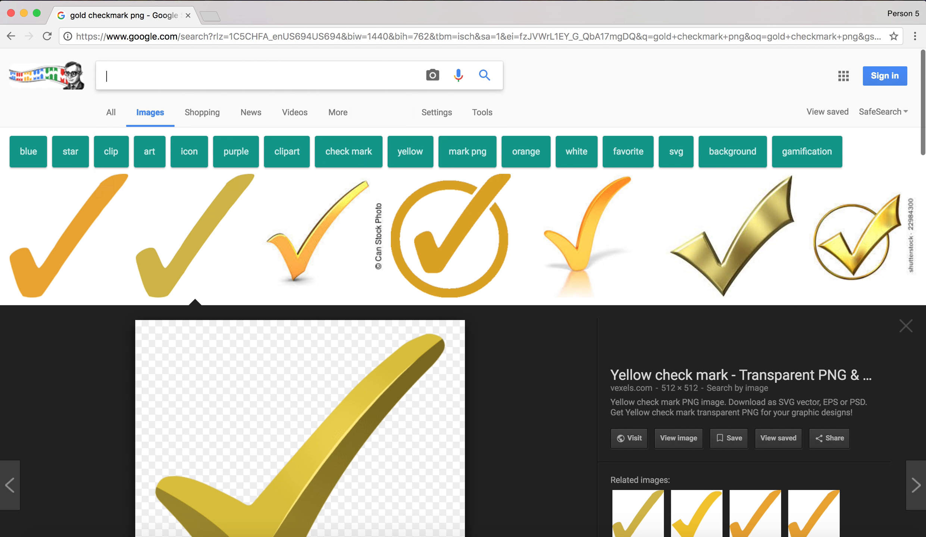
text(hillary clinton png)
key(Return)
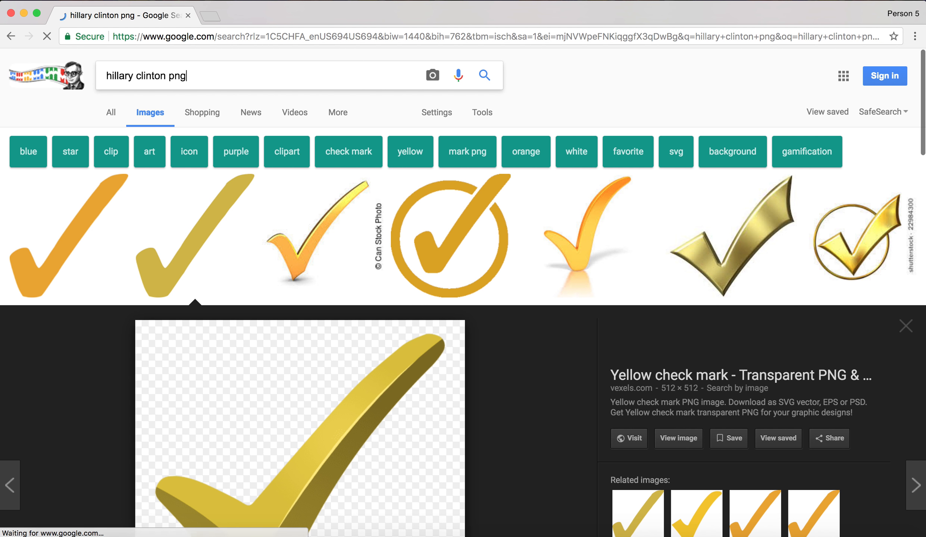
Open the transparent Hillary Clinton image with the magenta jacket from the results and copy it
click(99, 222)
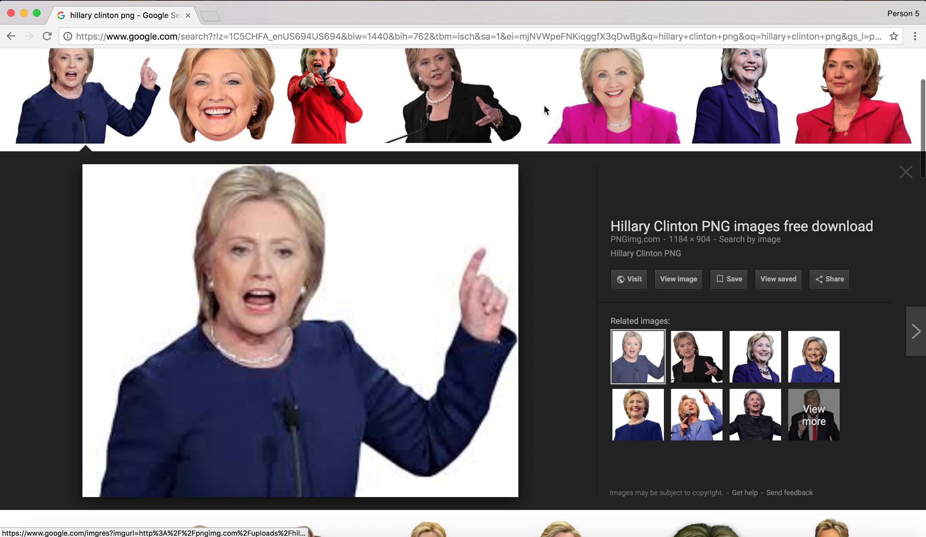
click(554, 112)
right_click(287, 396)
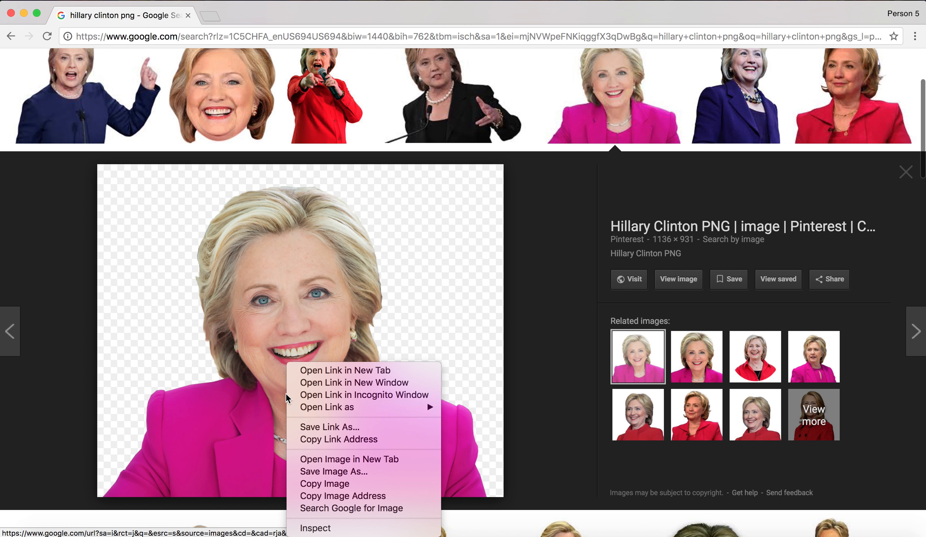
click(323, 484)
Return to Keynote, paste the Clinton portrait, shrink it and place it inside the blue photo box, aligned with the box's lower edge
key(super+Tab)
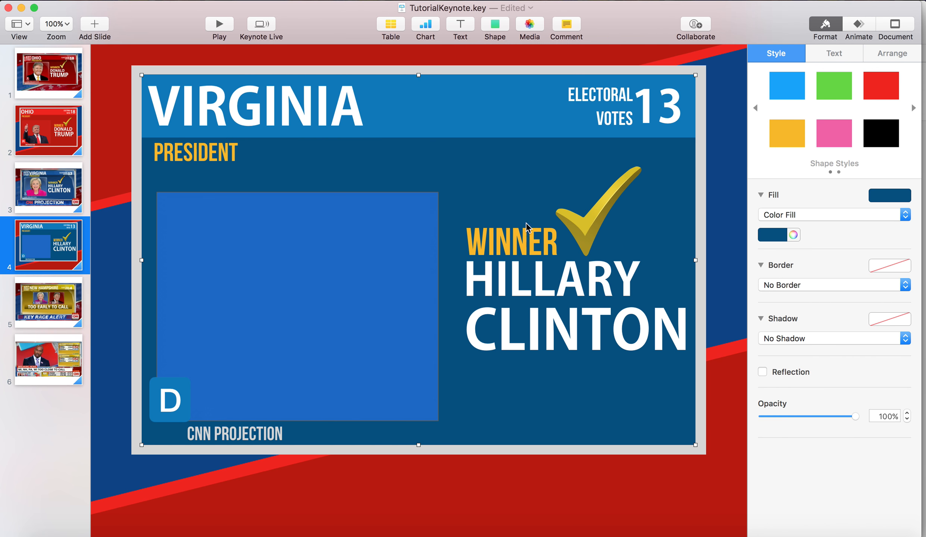
key(super+v)
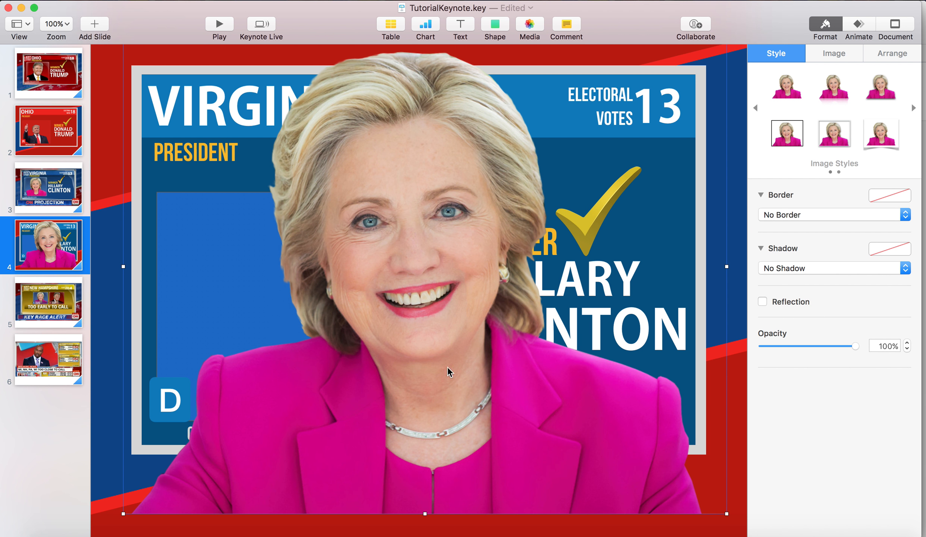
drag(424, 513, 328, 324)
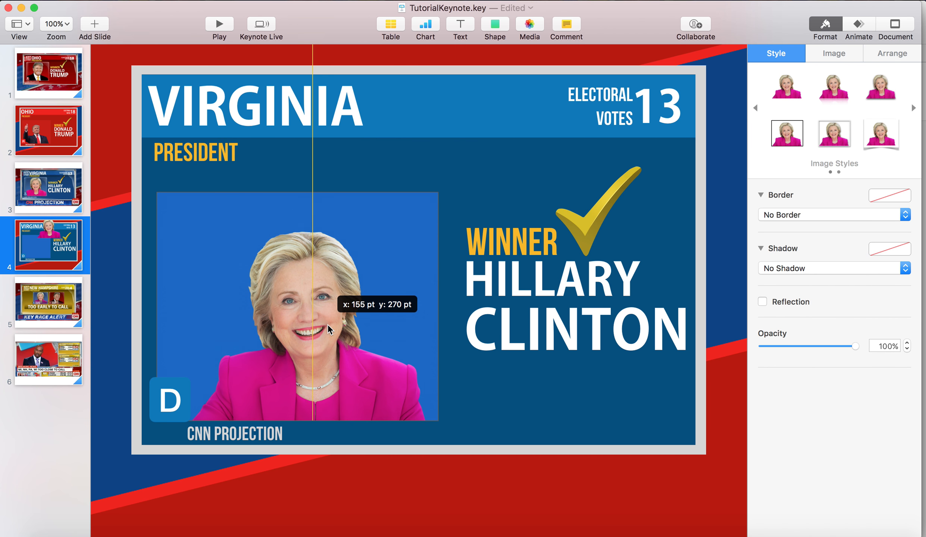
click(522, 383)
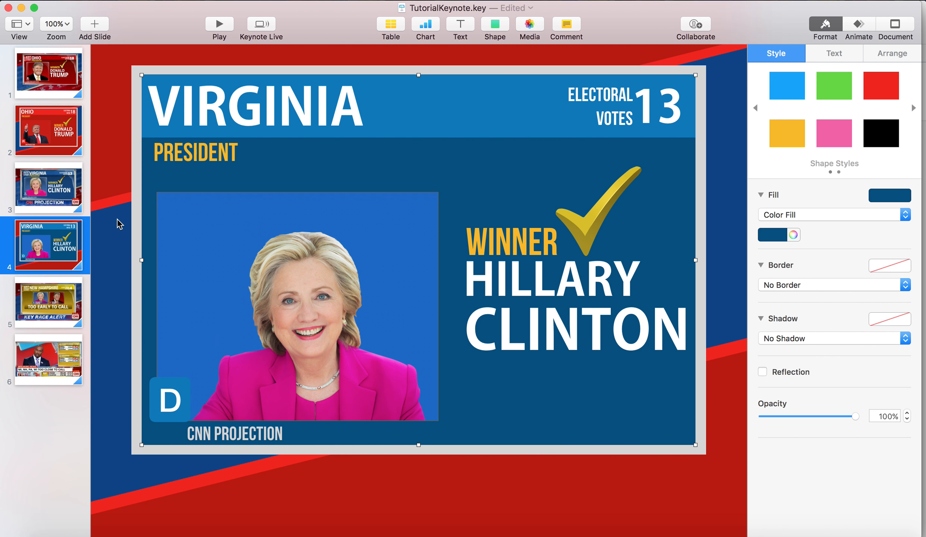
Compare the recreated Ohio and Virginia slides with the original CNN Virginia reference slide
click(59, 190)
click(47, 229)
click(47, 190)
click(42, 246)
click(42, 143)
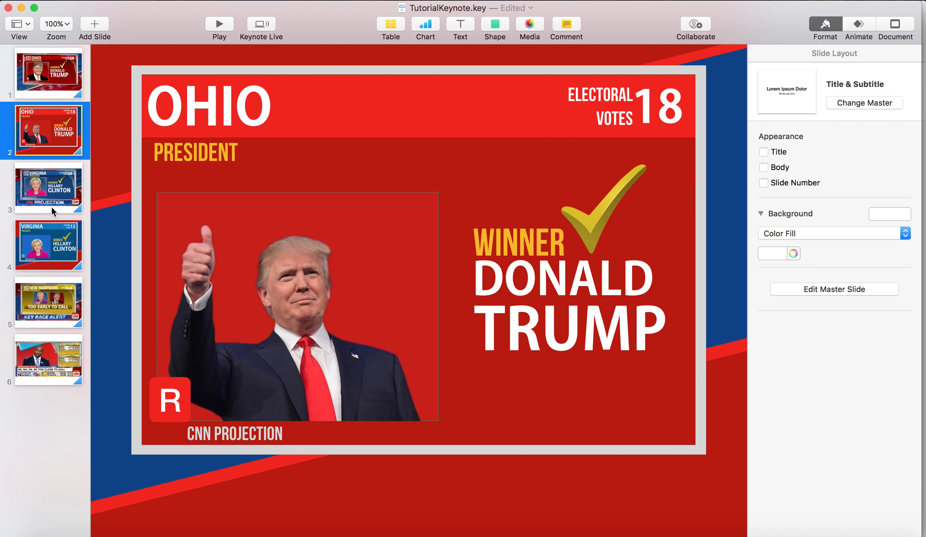
click(50, 207)
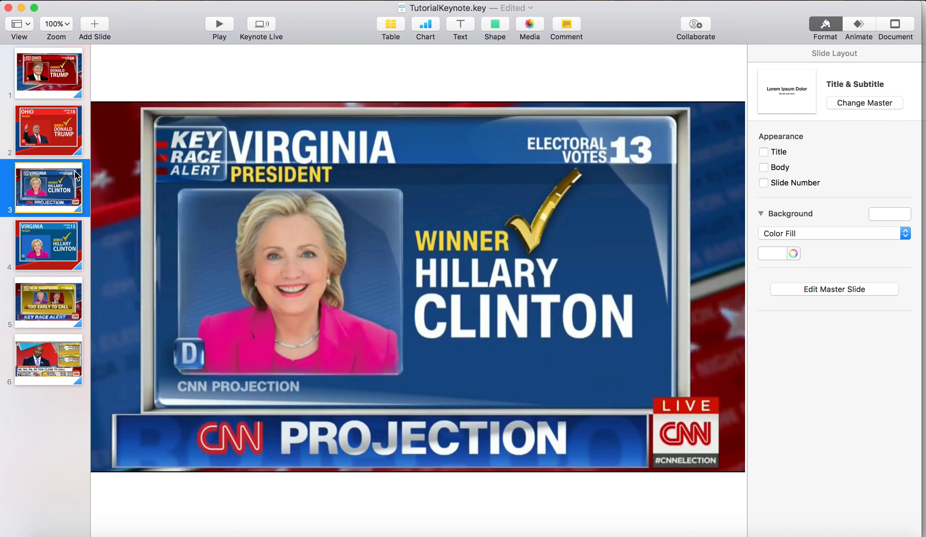
Insert a rectangle on the Ohio slide and stretch it into a wide banner directly beneath the grey panel frame
click(42, 124)
click(495, 28)
click(491, 124)
drag(411, 284, 692, 512)
click(742, 412)
click(650, 475)
click(649, 475)
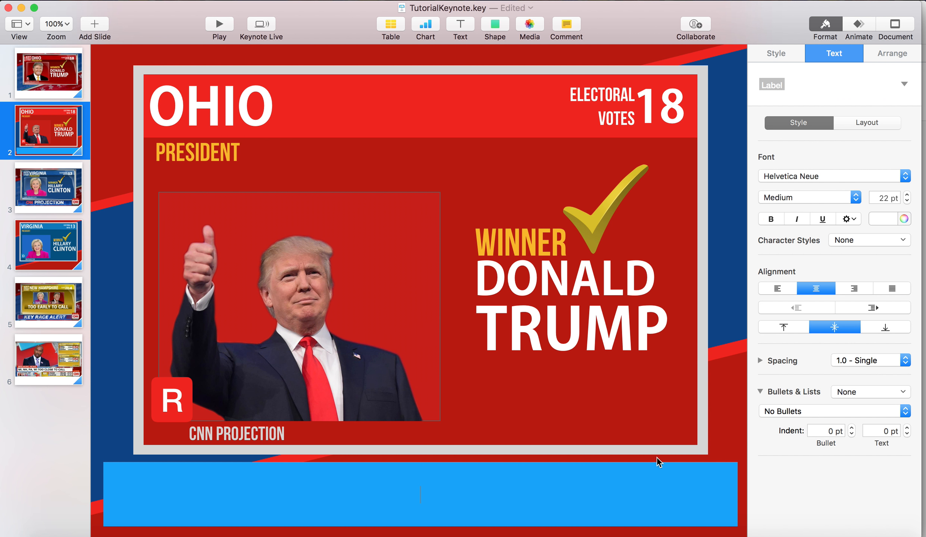
click(731, 446)
drag(709, 490, 709, 481)
drag(421, 520, 420, 526)
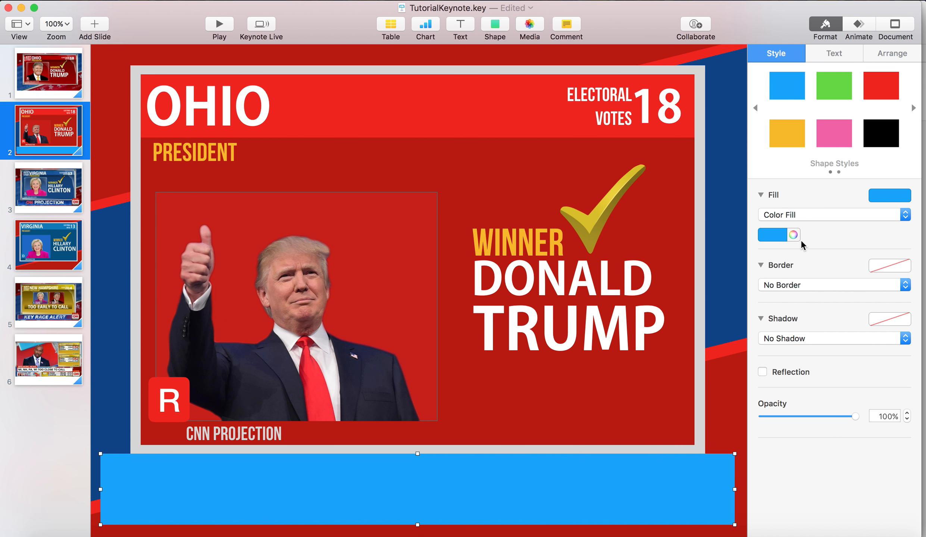
Fill the banner rectangle grey and place a slightly smaller blue rectangle inside it so the grey forms a border
click(779, 235)
click(762, 316)
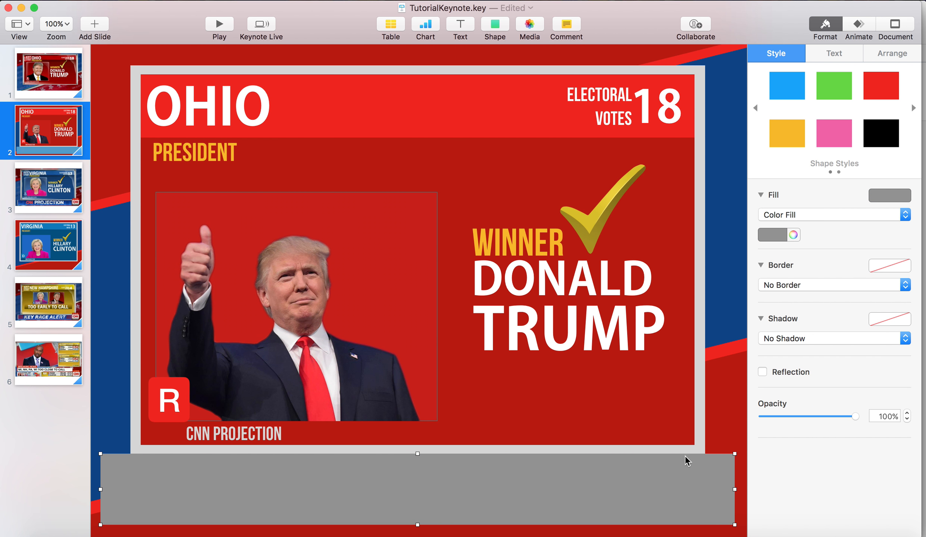
mouse_move(728, 512)
mouse_down()
mouse_move(741, 531)
mouse_move(726, 517)
mouse_up()
click(774, 235)
click(721, 301)
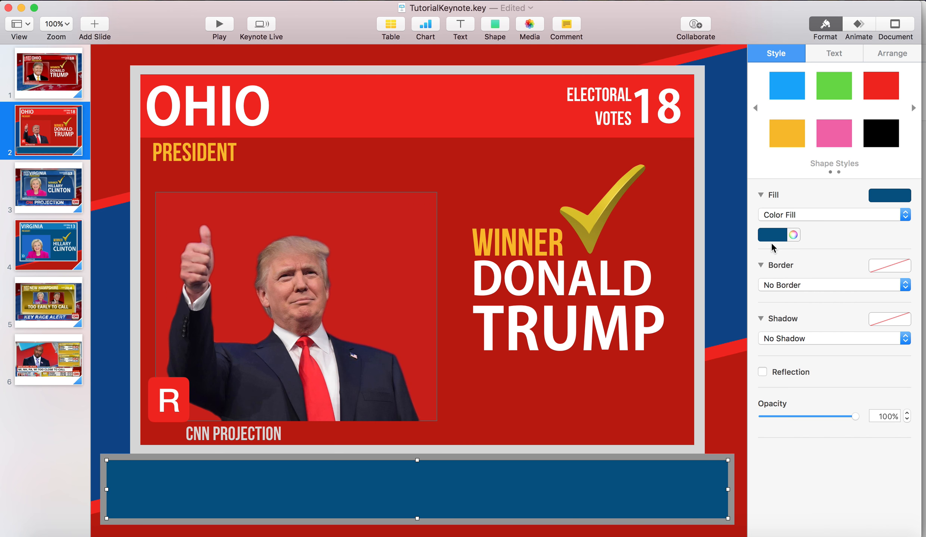
click(771, 239)
click(717, 287)
click(671, 411)
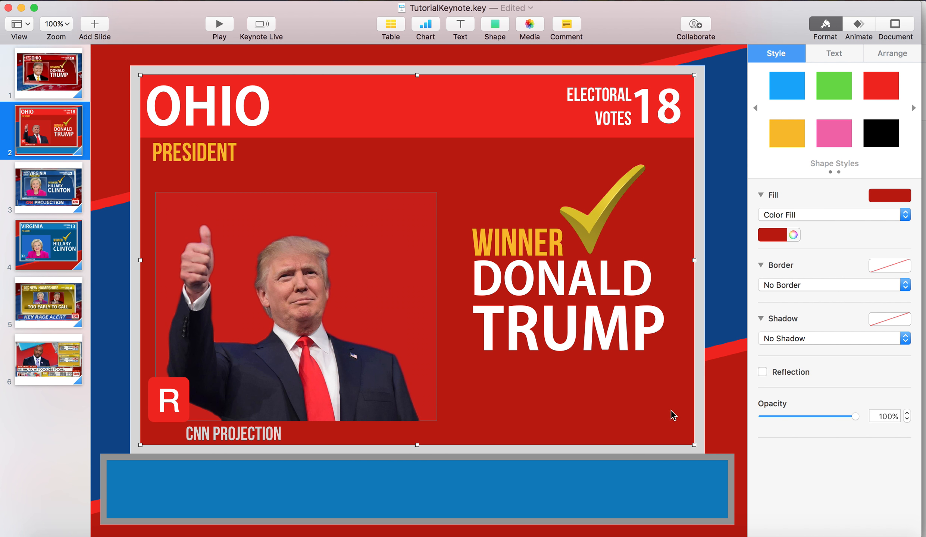
click(630, 474)
Check the banner on the Virginia reference slide and recolor the Ohio slide's inner banner rectangle to a custom royal blue
click(55, 188)
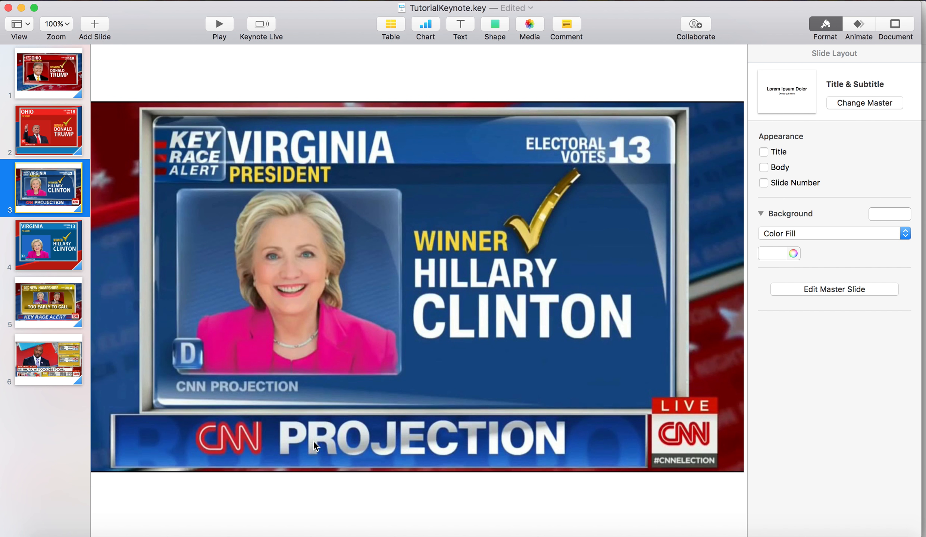
click(74, 136)
click(338, 459)
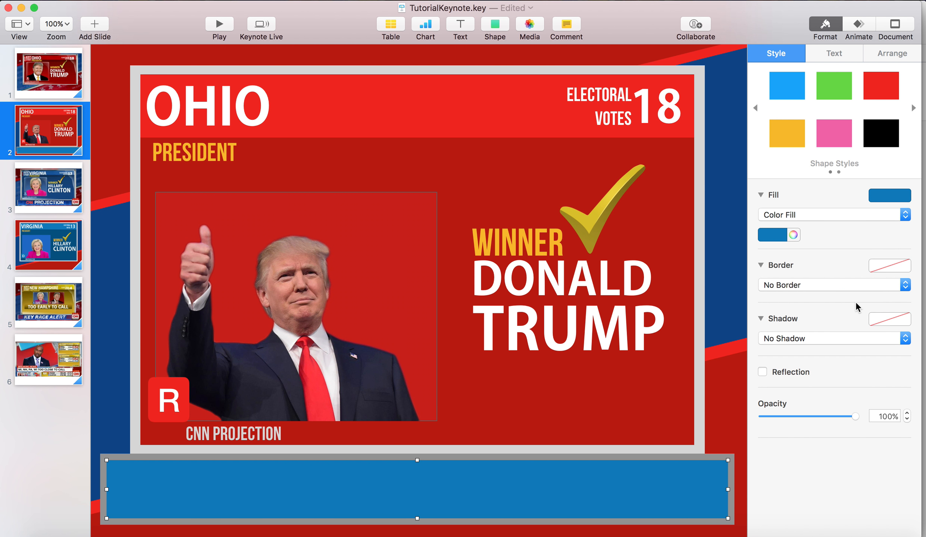
click(793, 235)
click(604, 320)
drag(598, 319, 592, 312)
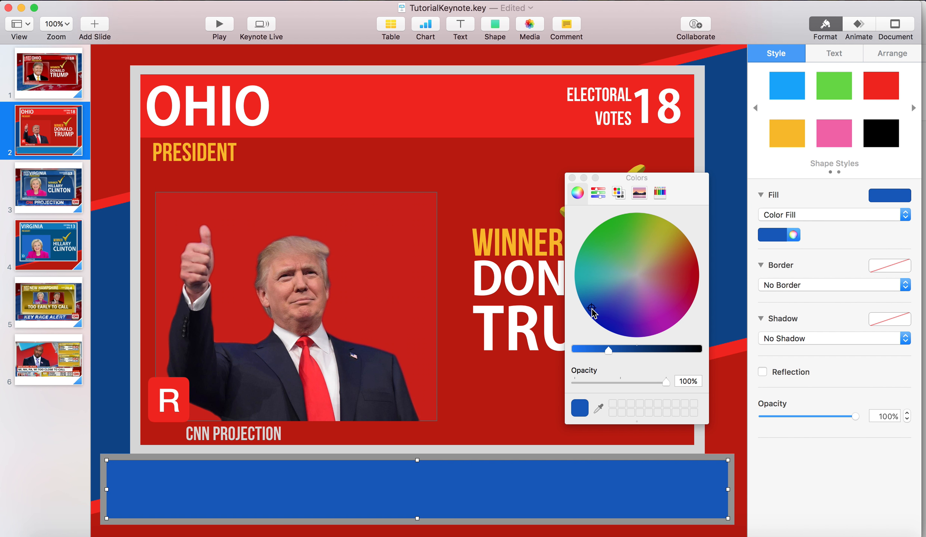
click(572, 178)
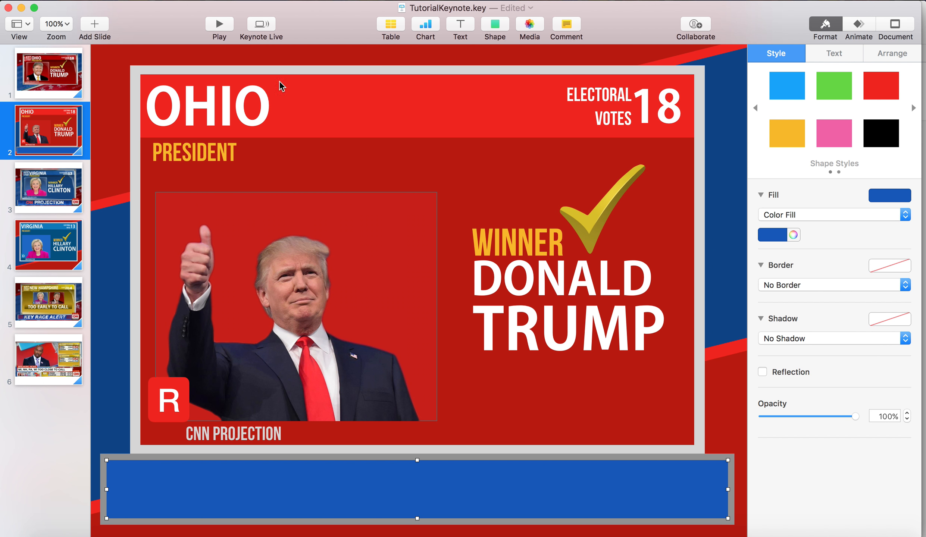
Switch to the Chrome browser and search Google Images for "cnn logo png"
click(469, 31)
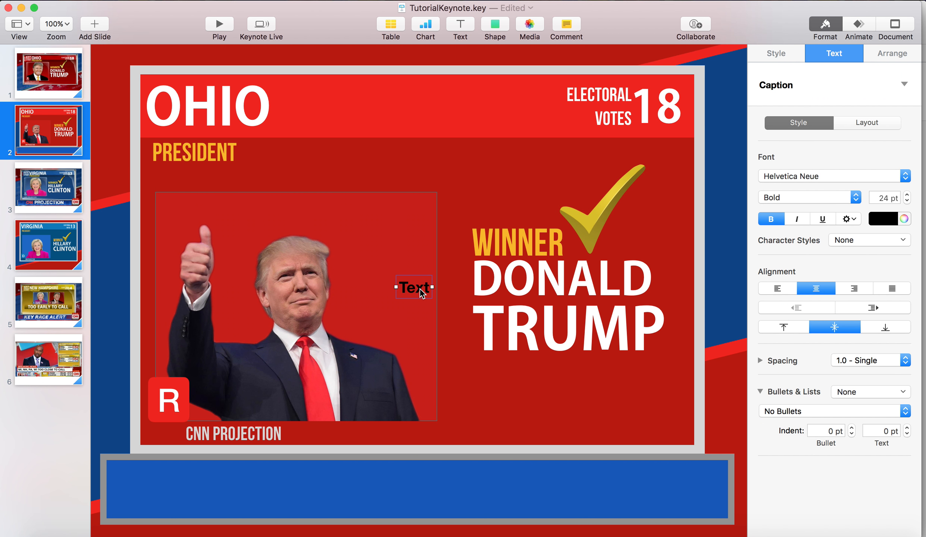
key(BackSpace)
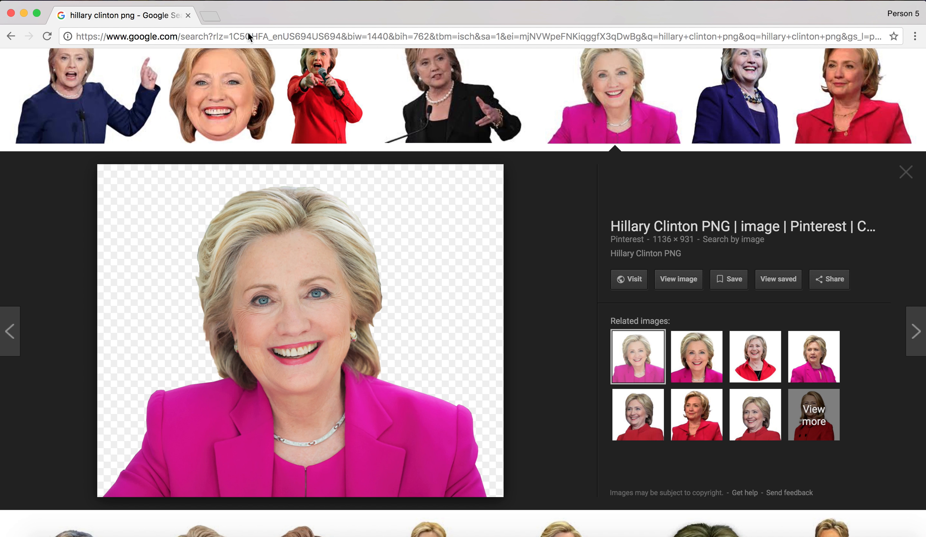
scroll(227, 85, up, 4)
click(193, 85)
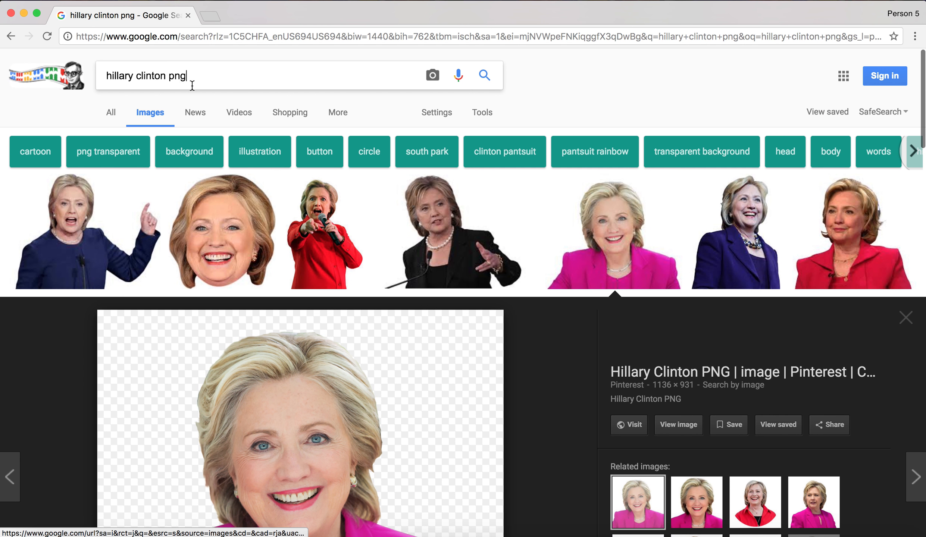
key(super+a)
text(cnn logo png)
key(Return)
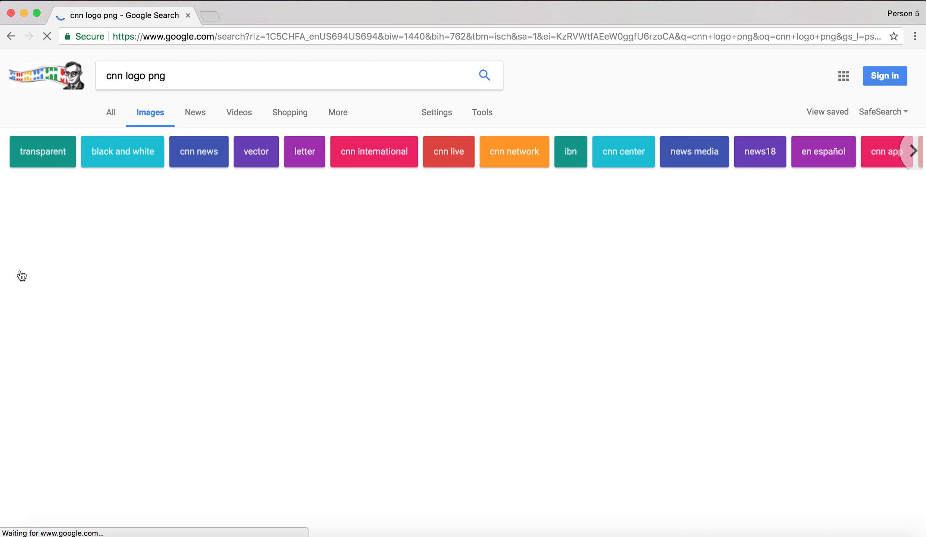
Open the transparent red CNN logo from the image results and copy it
click(145, 261)
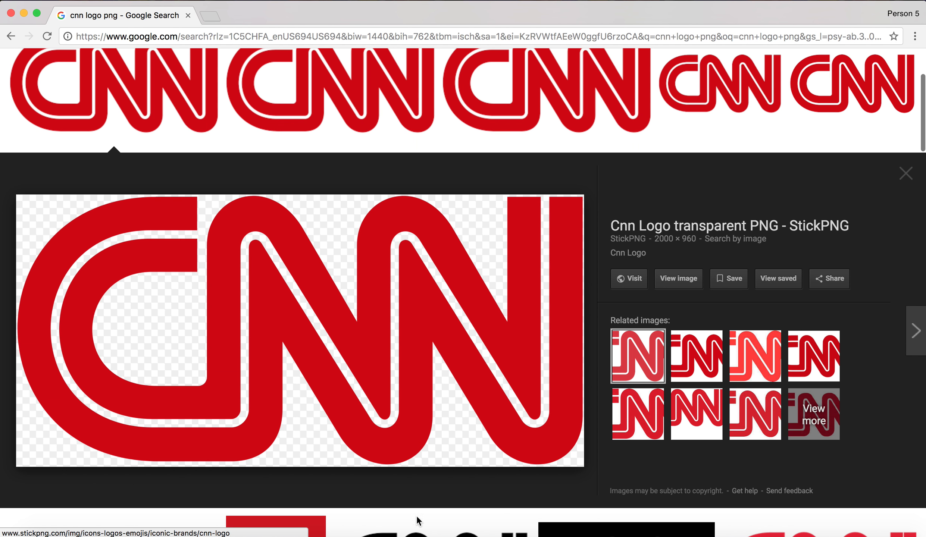
right_click(407, 380)
click(454, 480)
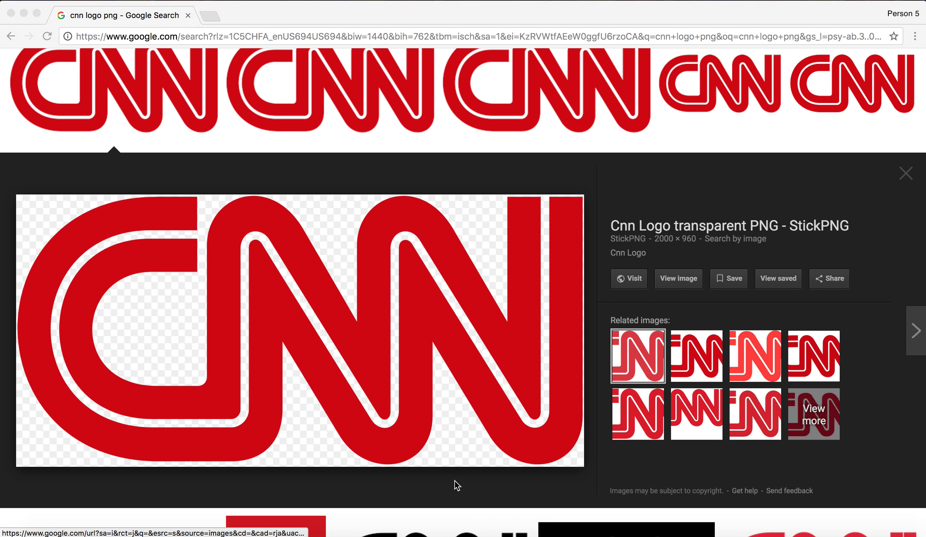
Return to Keynote, paste the CNN logo on the Ohio slide and shrink it to fit inside the blue banner
key(super+Tab)
key(super+v)
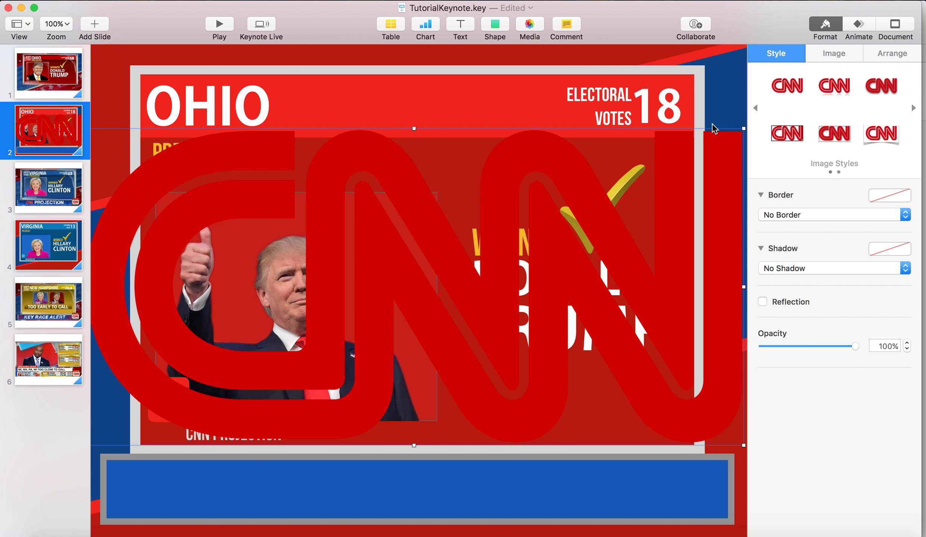
drag(744, 129, 309, 494)
drag(319, 458, 285, 491)
Shorten the blue banner rectangle and its grey border from the right end, leaving free space beside them
click(720, 475)
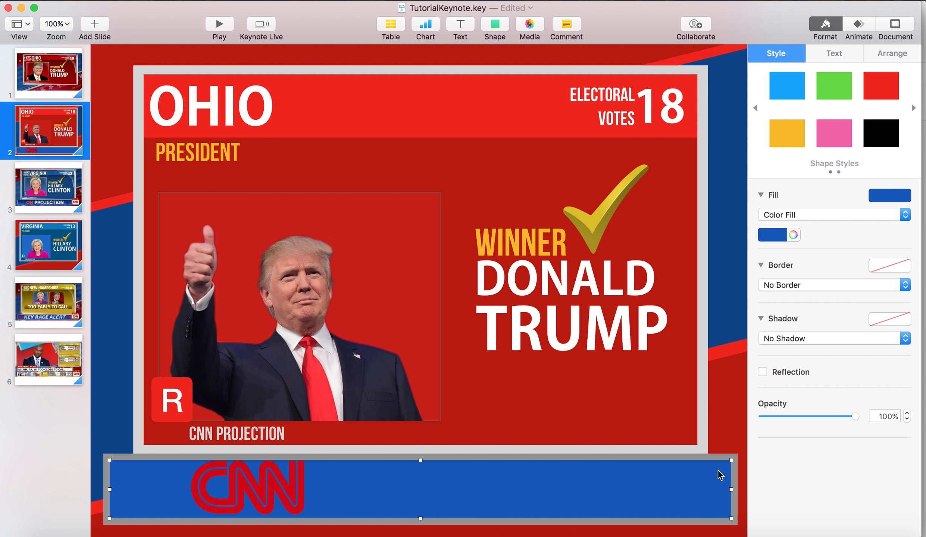
drag(731, 489, 644, 491)
click(703, 488)
scroll(731, 485, right, 1)
drag(735, 489, 658, 490)
click(378, 486)
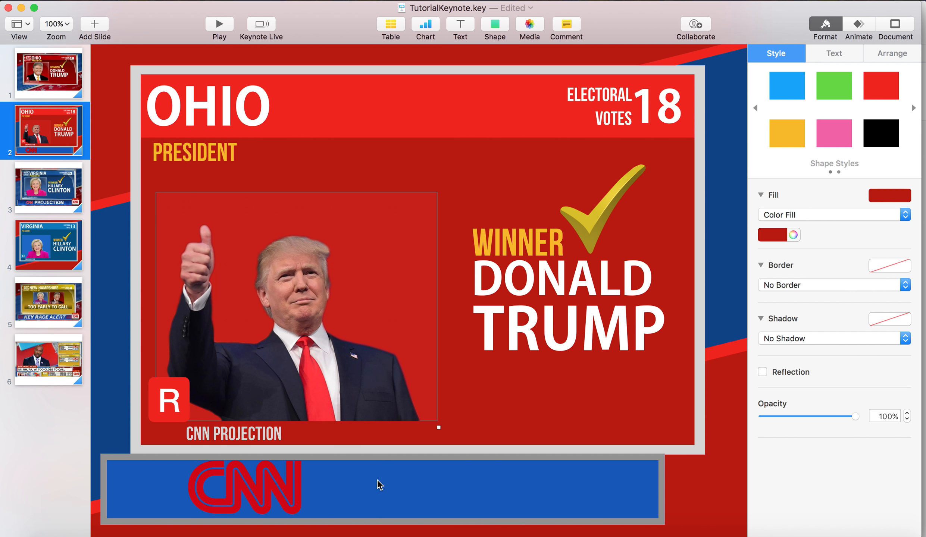
Scale the CNN logo down slightly so it keeps a margin within the banner
click(294, 482)
click(306, 462)
click(296, 469)
drag(303, 461, 295, 464)
click(358, 434)
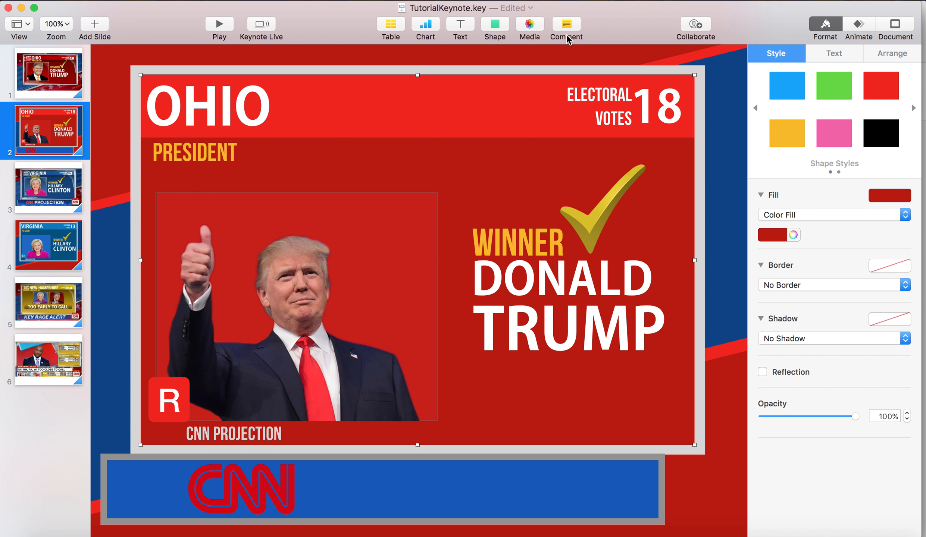
Add a text box reading "PROJECTION" and set its font to Sharp Unity
click(473, 26)
double_click(416, 289)
text(PROJECTION)
key(super+a)
click(892, 176)
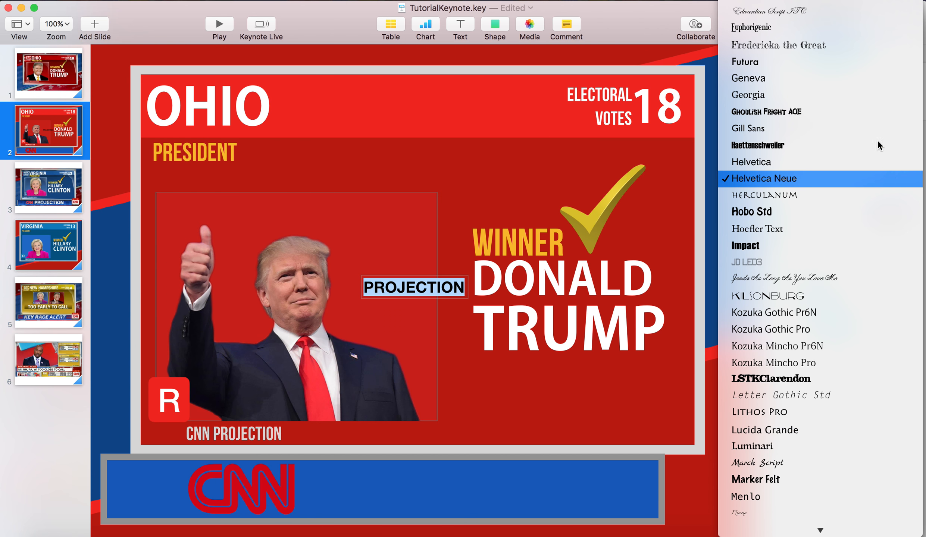
scroll(821, 146, up, 10)
scroll(821, 223, up, 15)
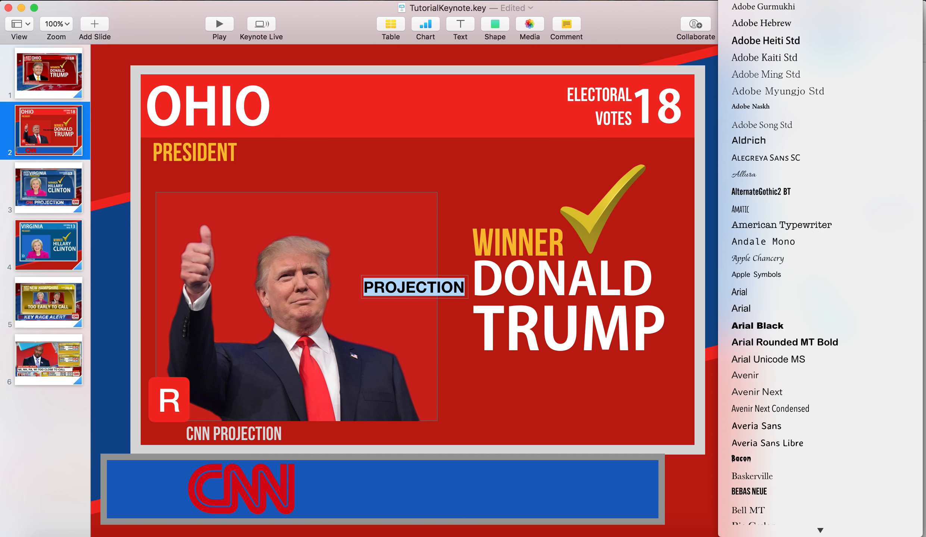
click(781, 150)
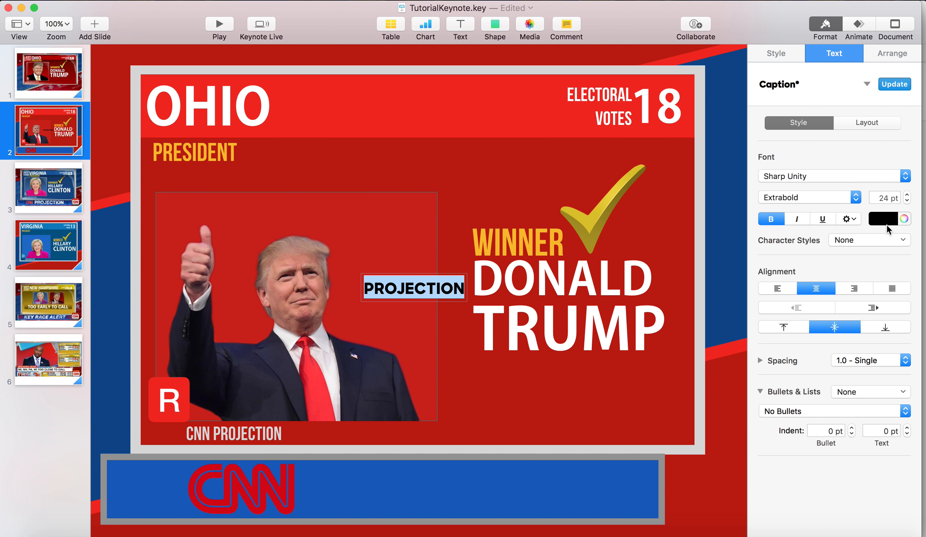
Make the PROJECTION text white at 54 pt and move it into the banner beside the CNN logo
click(884, 220)
click(781, 302)
click(884, 198)
text(5)
key(Return)
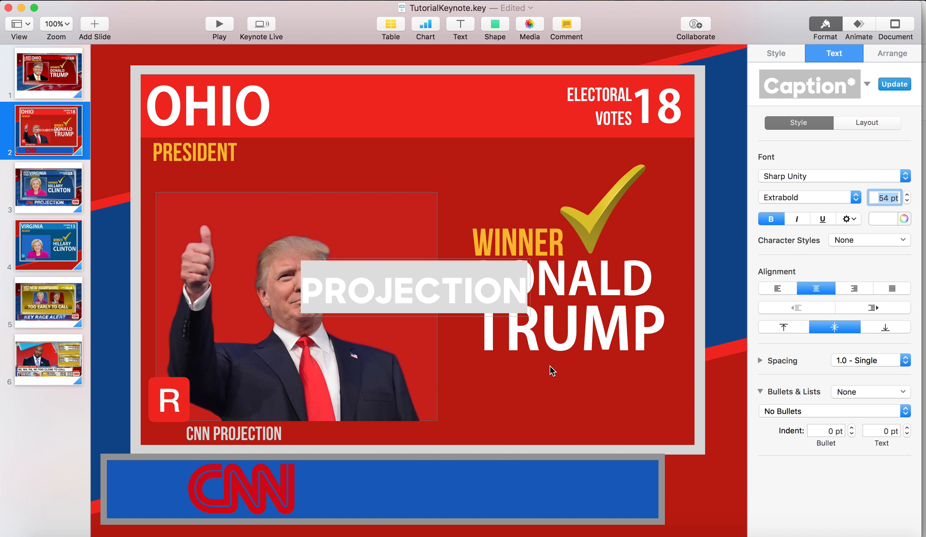
drag(456, 293, 455, 489)
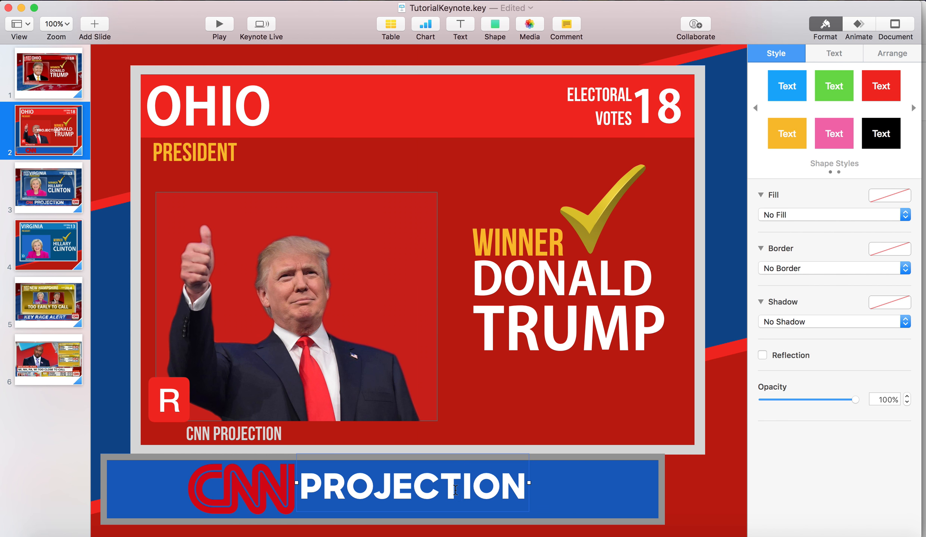
Increase the PROJECTION text to 64 pt and shift it within the banner
double_click(455, 490)
click(888, 198)
text(64)
key(Return)
click(738, 306)
drag(433, 476, 466, 473)
Set the PROJECTION text to 74 pt and position it in the blue banner just right of the CNN logo
double_click(466, 472)
click(884, 198)
text(74)
key(Return)
click(690, 291)
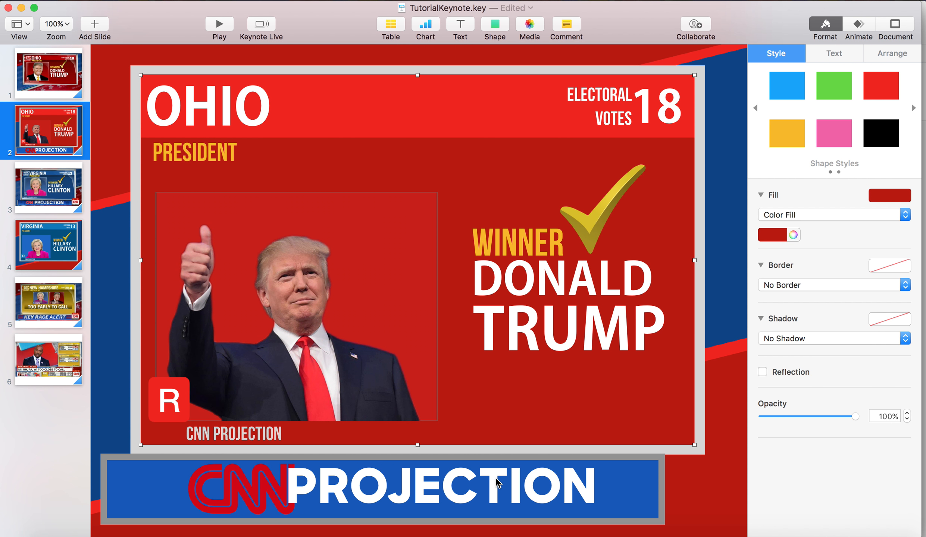
drag(497, 482, 508, 488)
drag(516, 484, 517, 485)
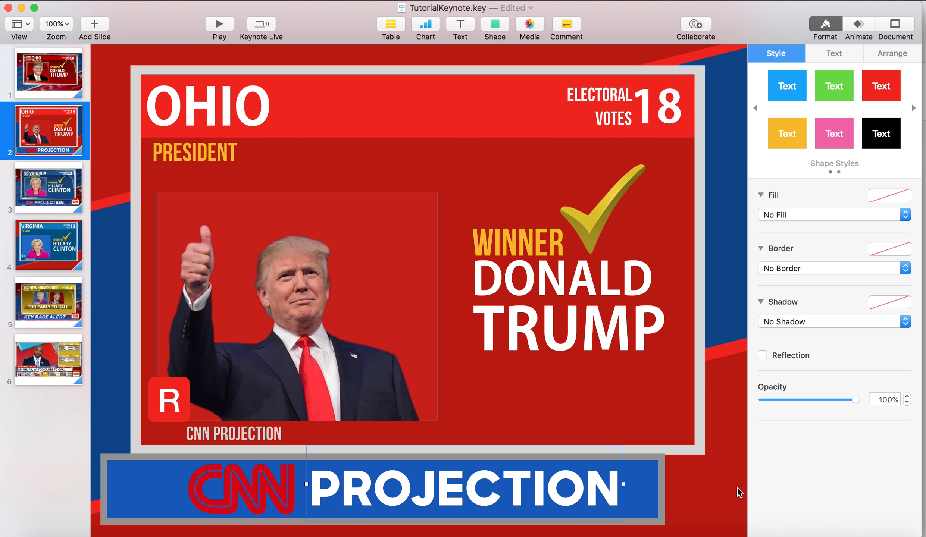
click(125, 277)
Check the LIVE badge on the Virginia reference, then insert a small red rectangle at the right end of the Ohio slide's banner
click(77, 198)
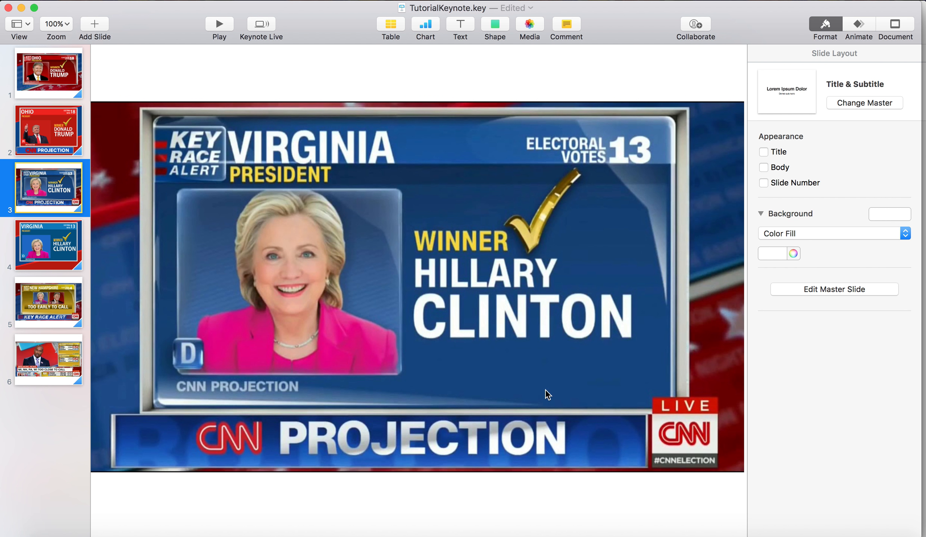
key(Up)
click(495, 26)
click(491, 126)
drag(396, 282, 687, 462)
click(880, 86)
click(666, 419)
Place a second red rectangle over the lower part of the first and stretch it down to the banner's lower edge
click(693, 451)
key(Up)
key(Up)
key(Up)
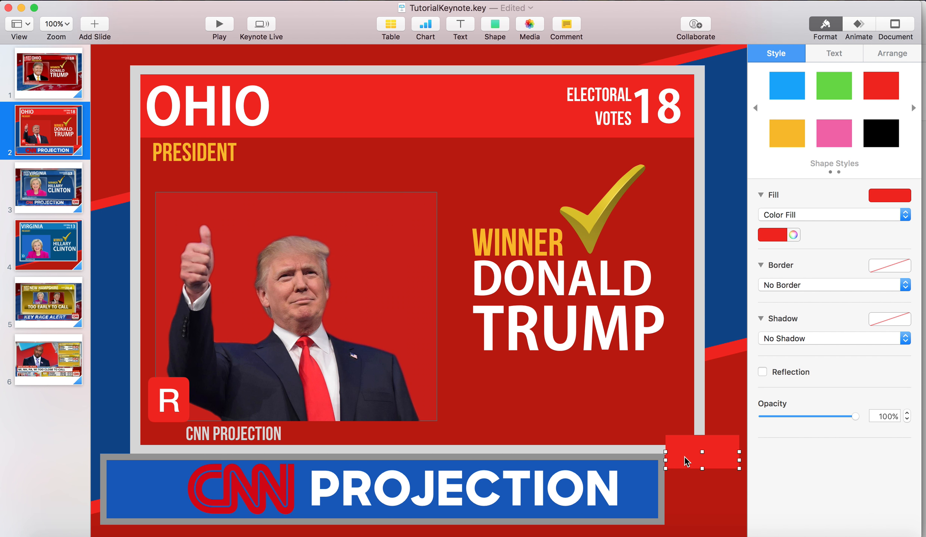
drag(702, 469, 702, 504)
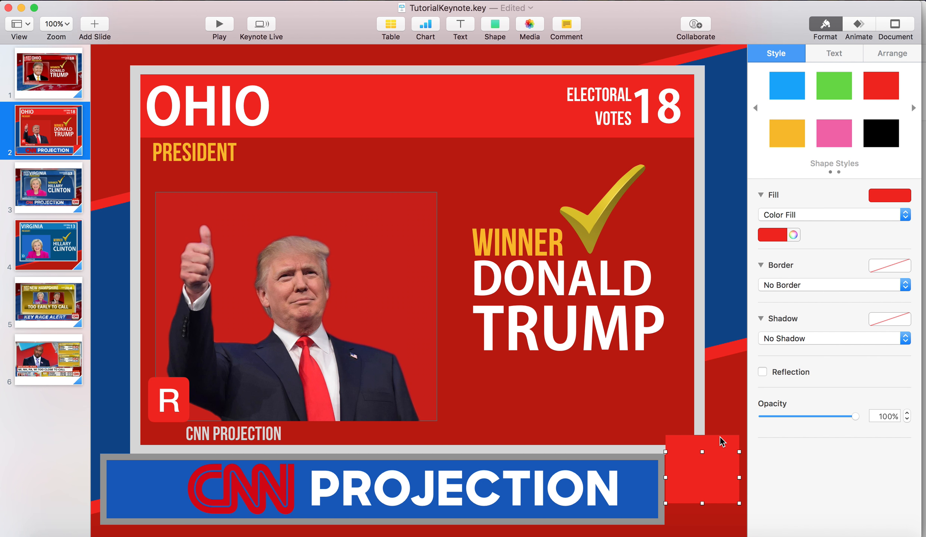
drag(722, 446, 702, 510)
Enter "LIVE" in the upper red rectangle and reduce the text size to 17 pt
double_click(703, 448)
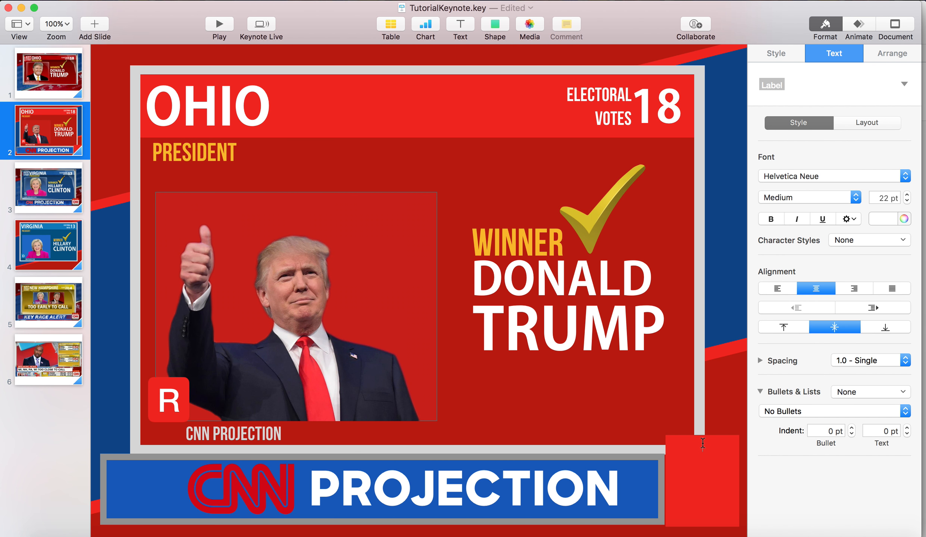
text(LIVE)
key(super+a)
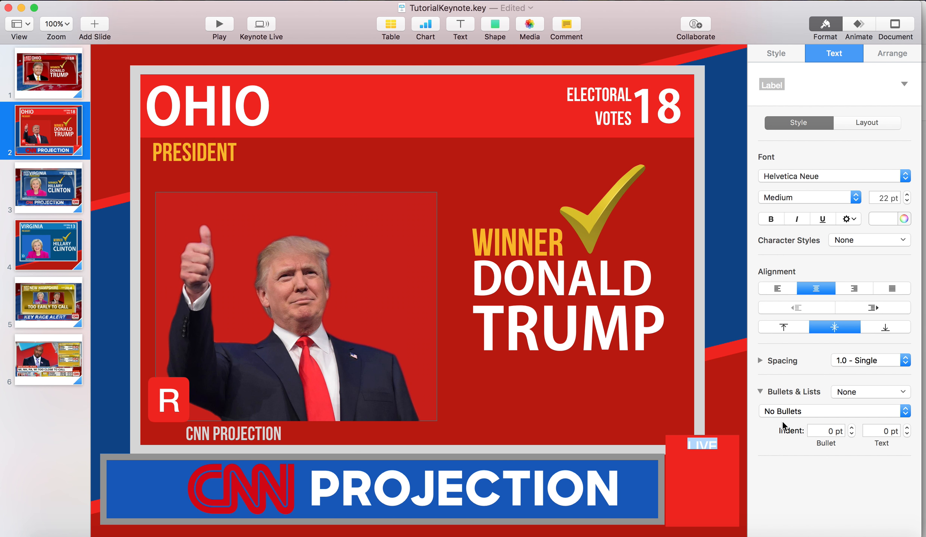
click(906, 200)
click(906, 200)
click(906, 200)
click(906, 199)
click(906, 199)
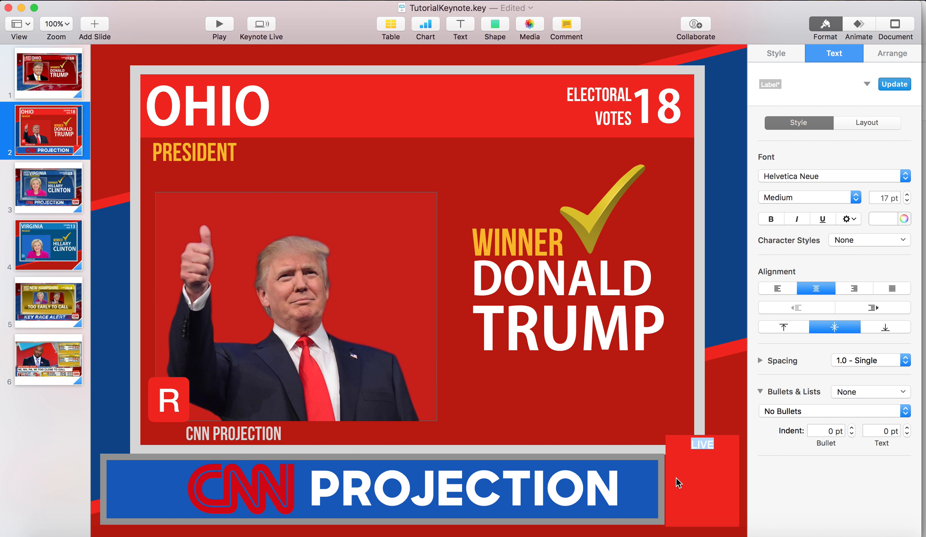
Set the LIVE label to 16 pt in the Bebas Neue font
click(682, 479)
right_click(734, 444)
click(799, 350)
double_click(701, 446)
click(907, 201)
click(837, 176)
scroll(820, 224, up, 15)
scroll(821, 224, up, 10)
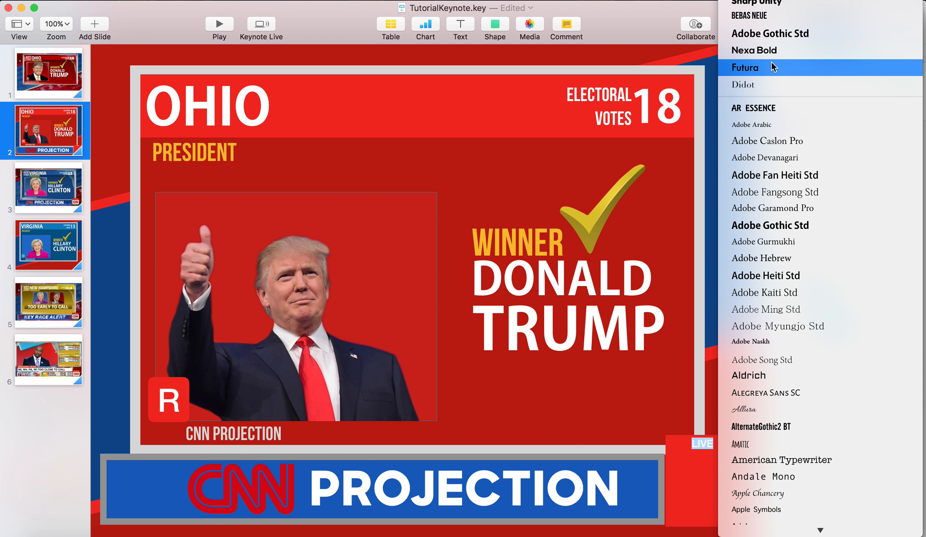
click(776, 17)
click(703, 438)
double_click(704, 439)
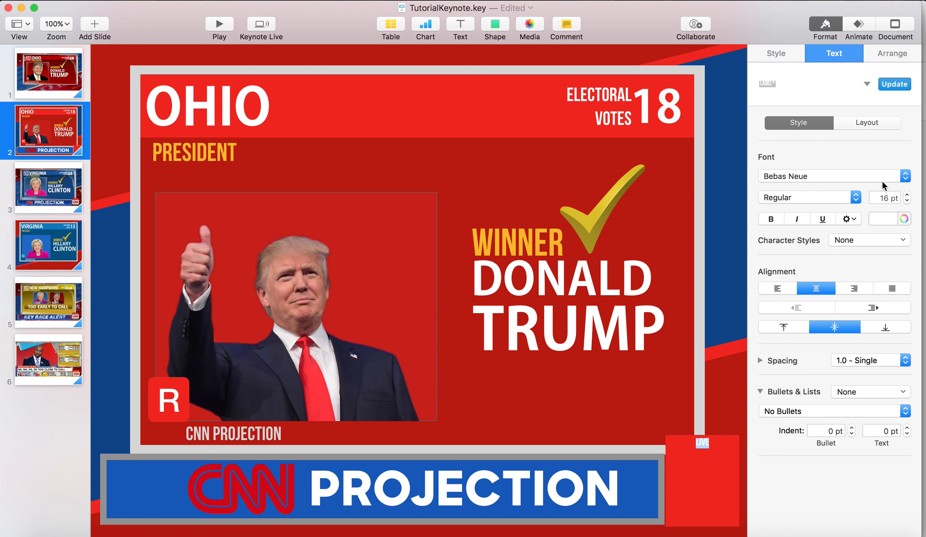
Increase the LIVE label's text size to 24 pt
double_click(887, 198)
text(120)
key(Return)
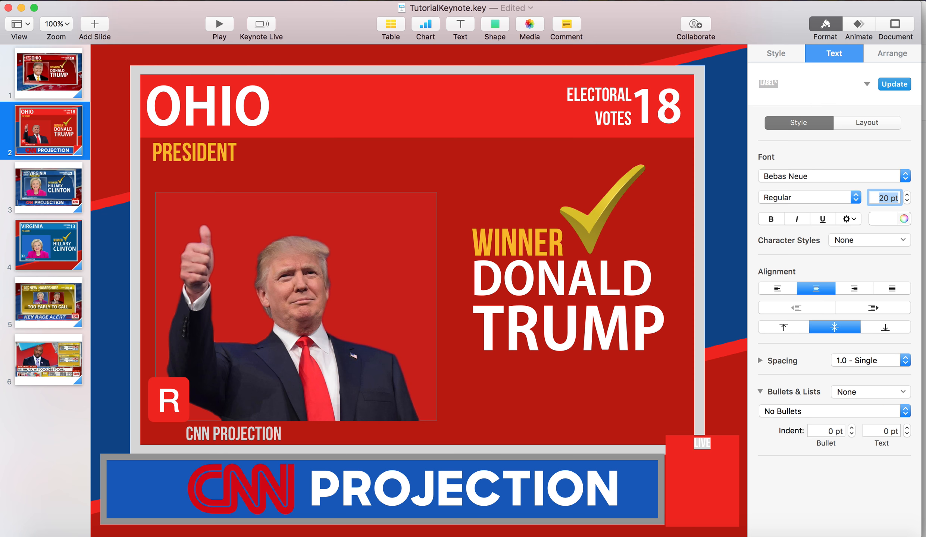
text(14)
key(Return)
Space out the letters of the LIVE label to match the badge on the New Hampshire reference slide
click(701, 444)
click(700, 444)
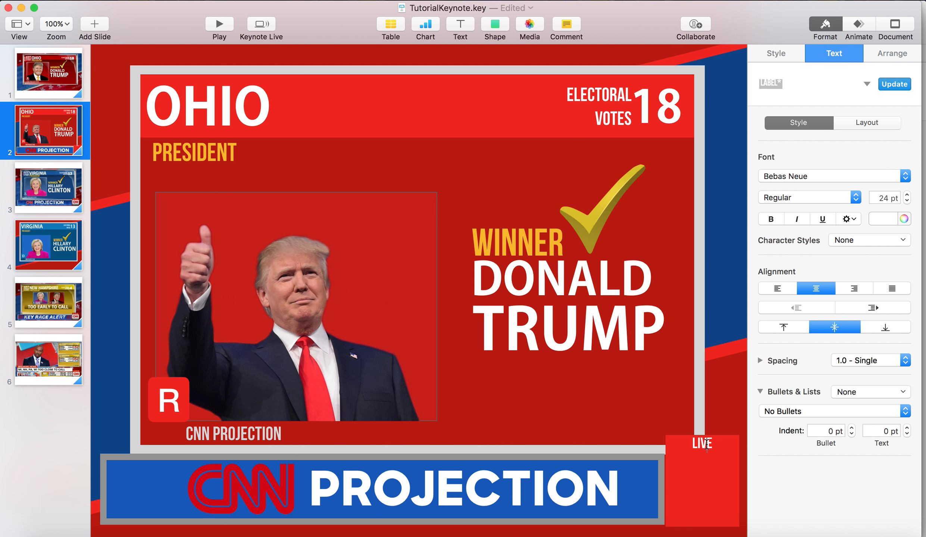
key(Left)
key(Left)
key(Left)
key(BackSpace)
click(600, 401)
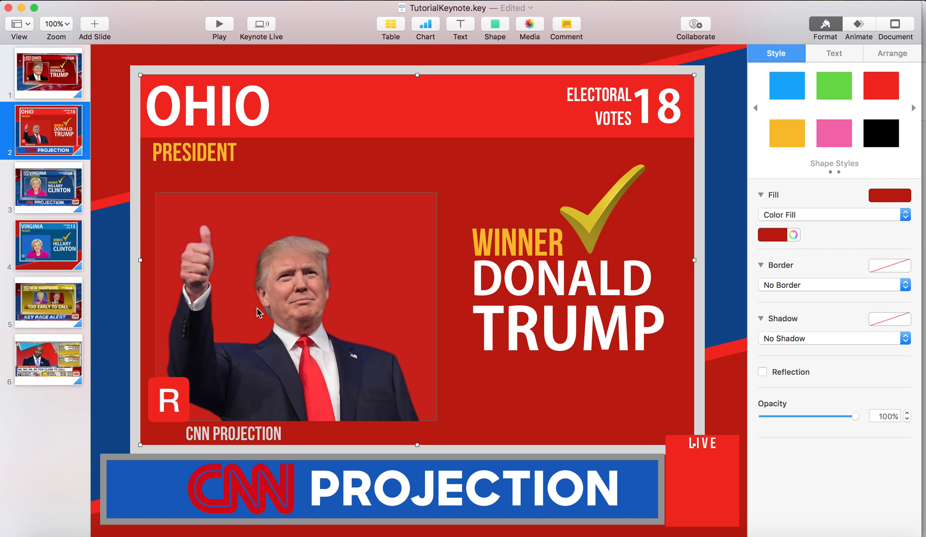
click(58, 298)
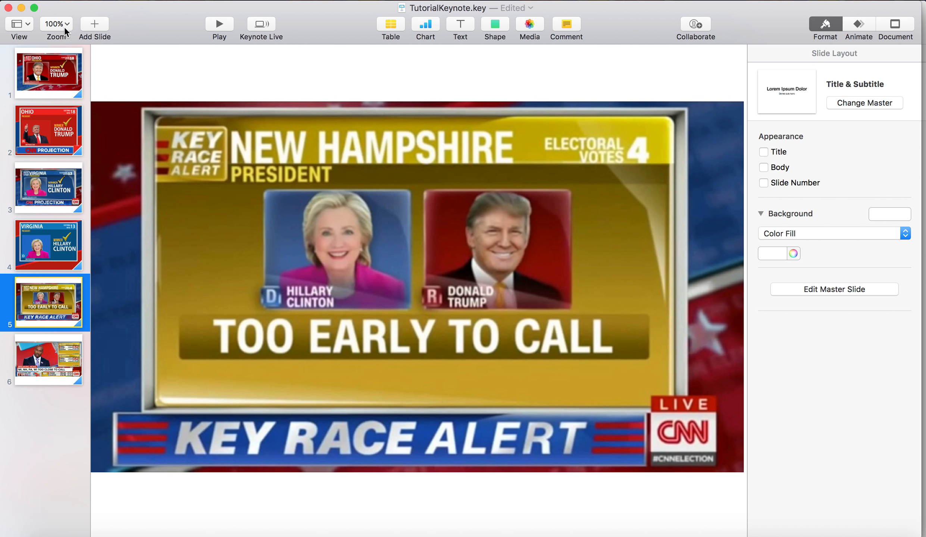
click(60, 120)
click(695, 444)
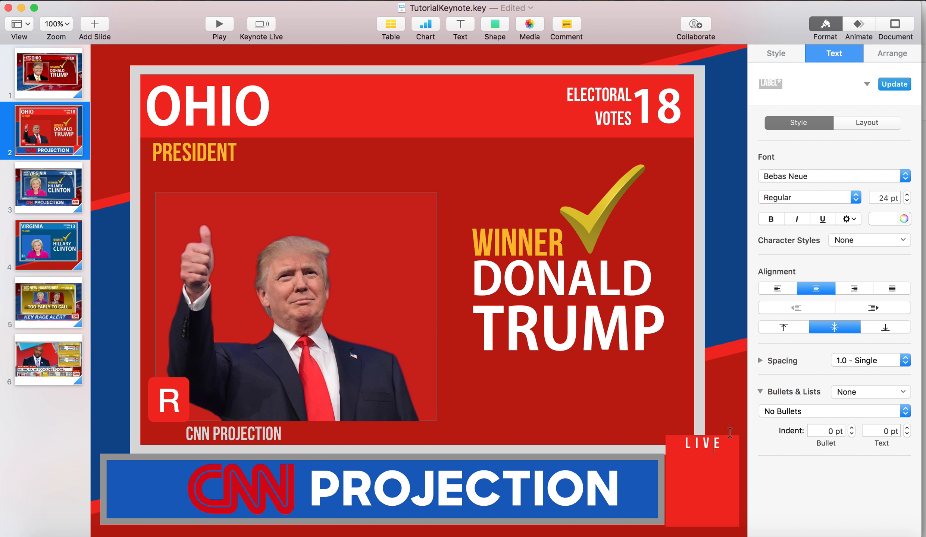
click(737, 422)
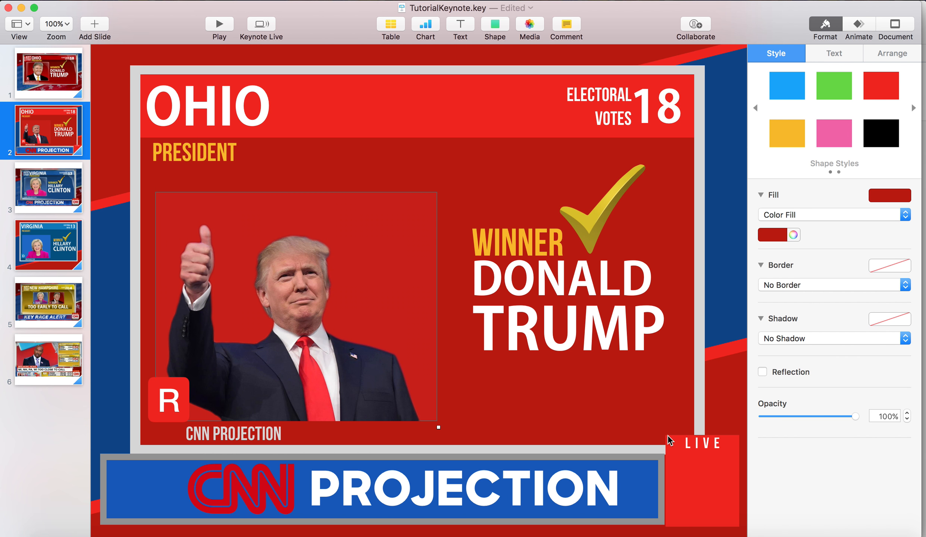
Fill the badge's middle rectangle below the LIVE label with white
click(765, 239)
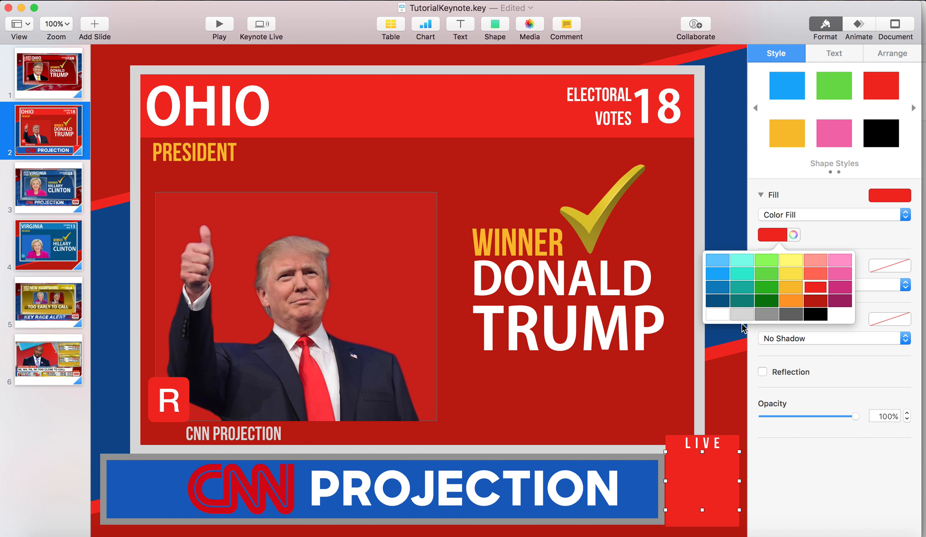
click(722, 321)
click(651, 361)
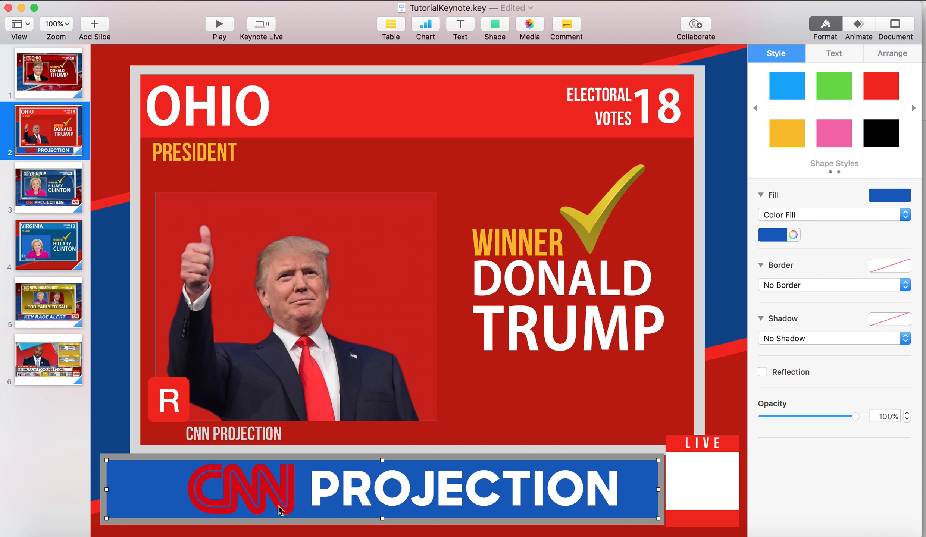
Place a smaller copy of the banner's CNN logo in the badge's white rectangle, sized to the badge width
click(280, 488)
drag(361, 495, 709, 490)
key(Up)
key(Down)
key(Down)
drag(738, 465, 722, 482)
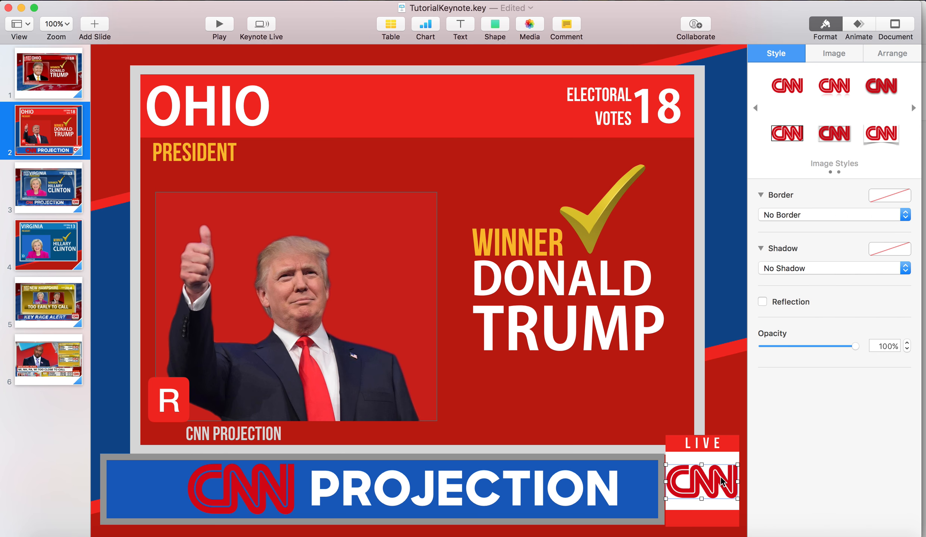
Fill the lowest strip of the LIVE badge with medium gray
click(717, 519)
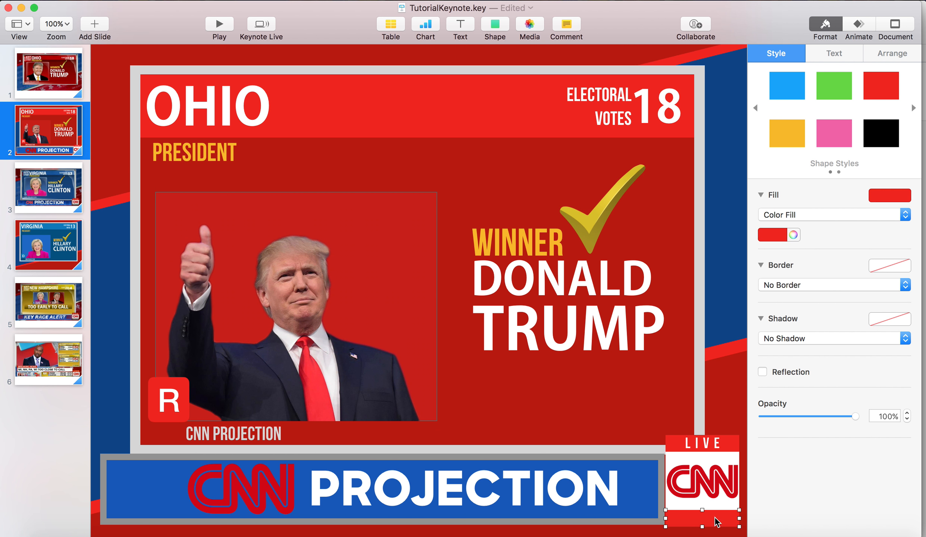
click(775, 235)
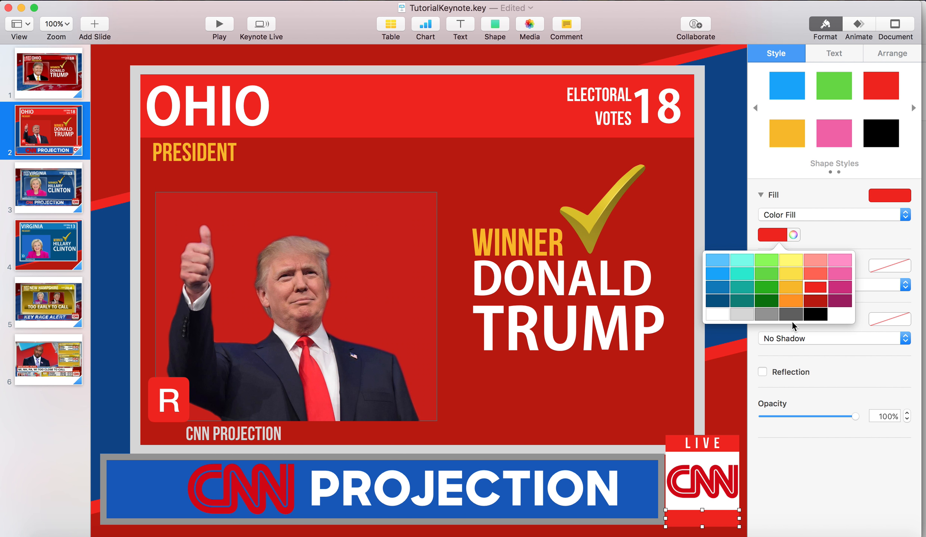
click(754, 317)
click(778, 234)
click(774, 311)
Enter "#Election2020" in the badge's gray strip and set its text size to 16 pt
double_click(705, 520)
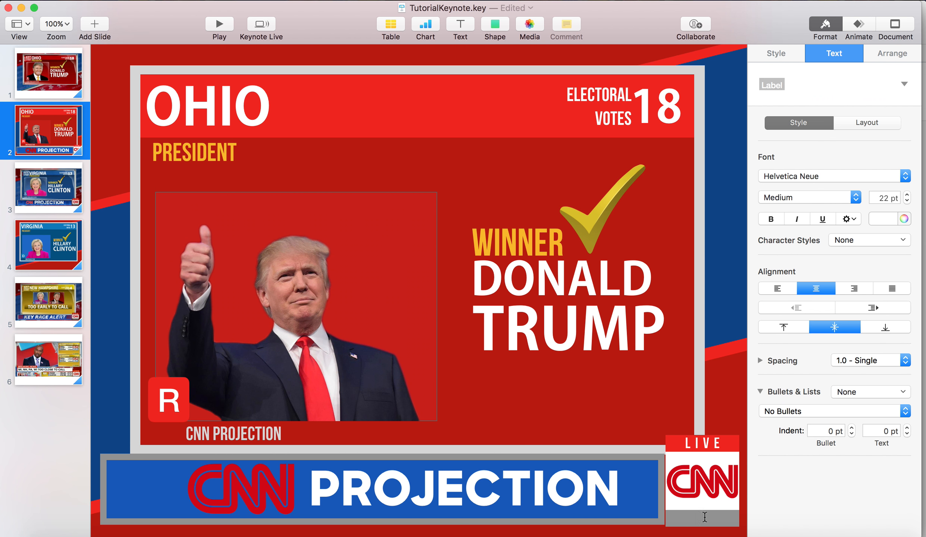
text(#Election)
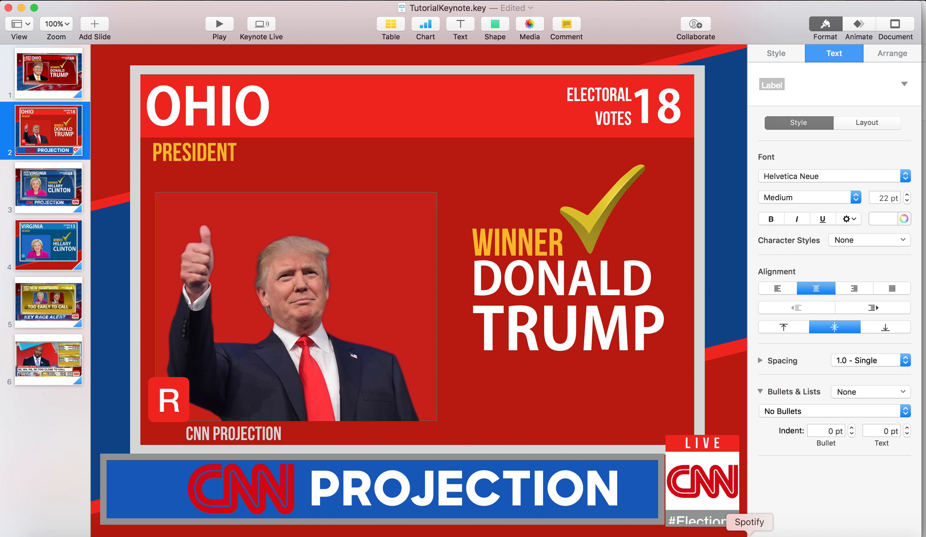
key(super+a)
click(889, 198)
key(BackSpace)
key(BackSpace)
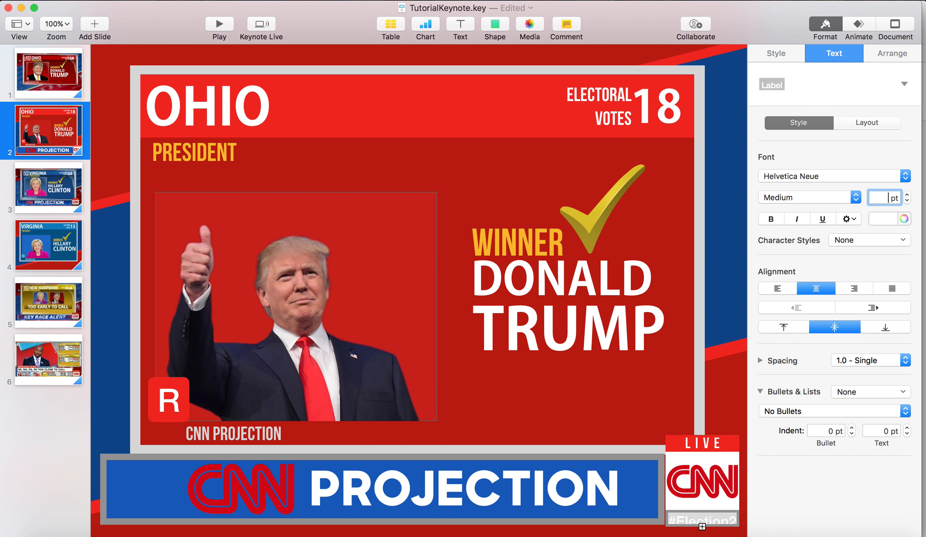
text(16)
key(Return)
click(699, 316)
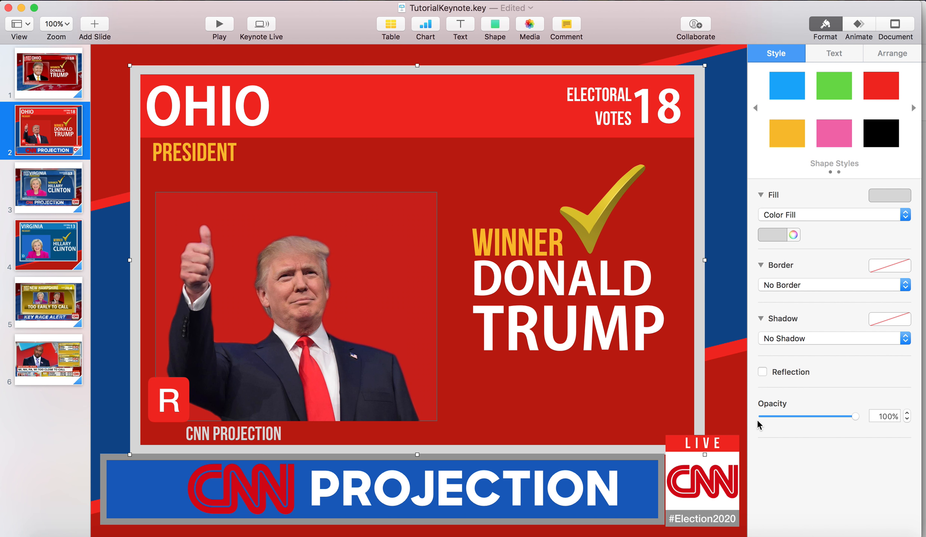
Check the reference slides, then select the Ohio slide's banner shapes, CNN logo, PROJECTION text and LIVE badge parts for copying
click(60, 285)
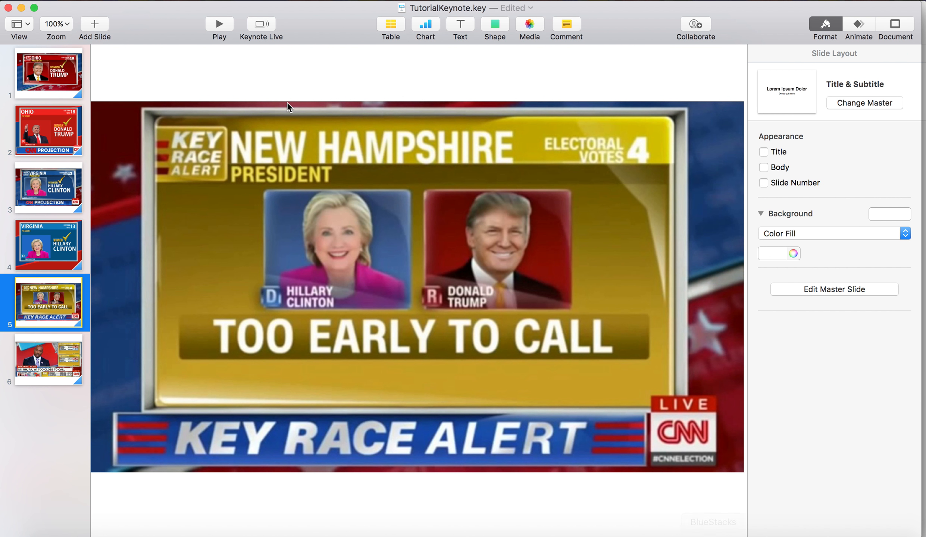
click(55, 128)
click(29, 202)
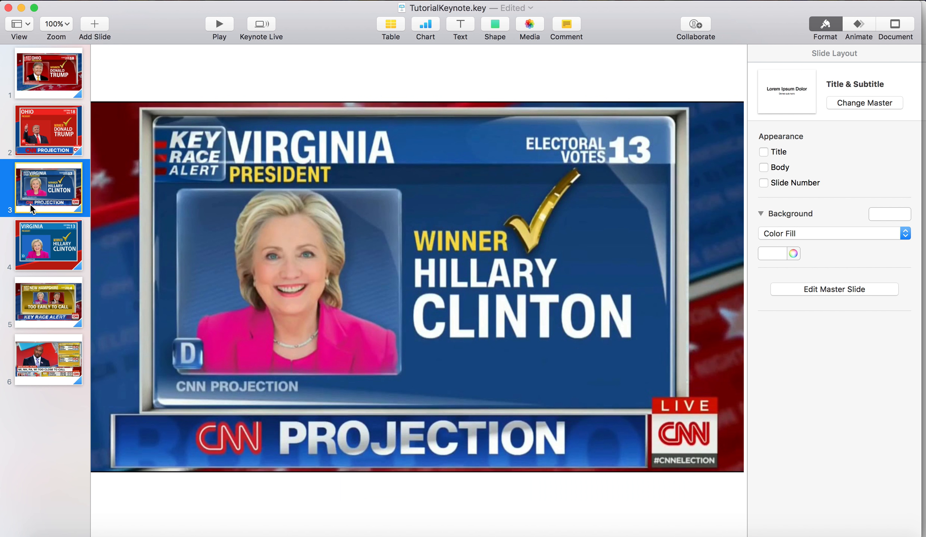
click(65, 227)
click(64, 153)
click(135, 490)
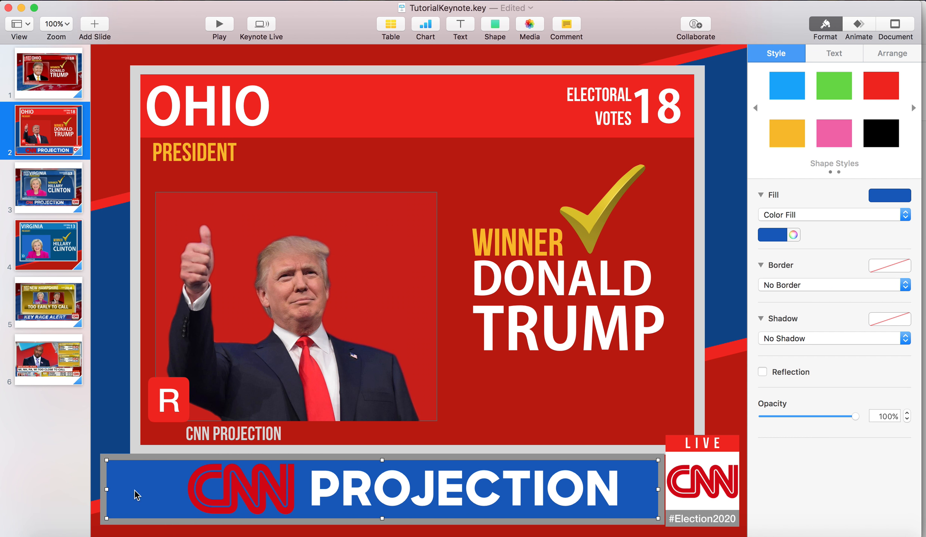
click(97, 481)
click(212, 471)
shift+click(104, 478)
shift+click(104, 477)
shift+click(302, 478)
shift+click(324, 481)
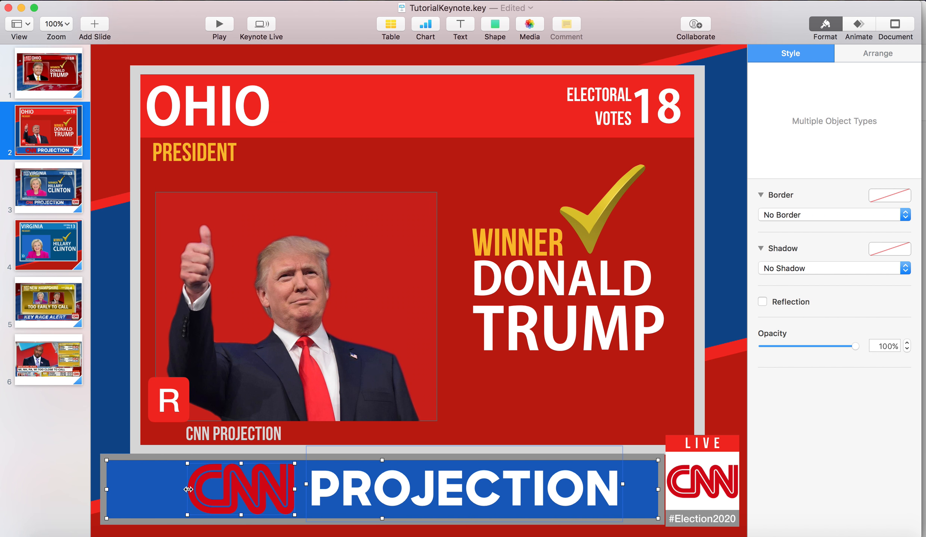
shift+click(126, 487)
shift+click(719, 499)
shift+click(730, 448)
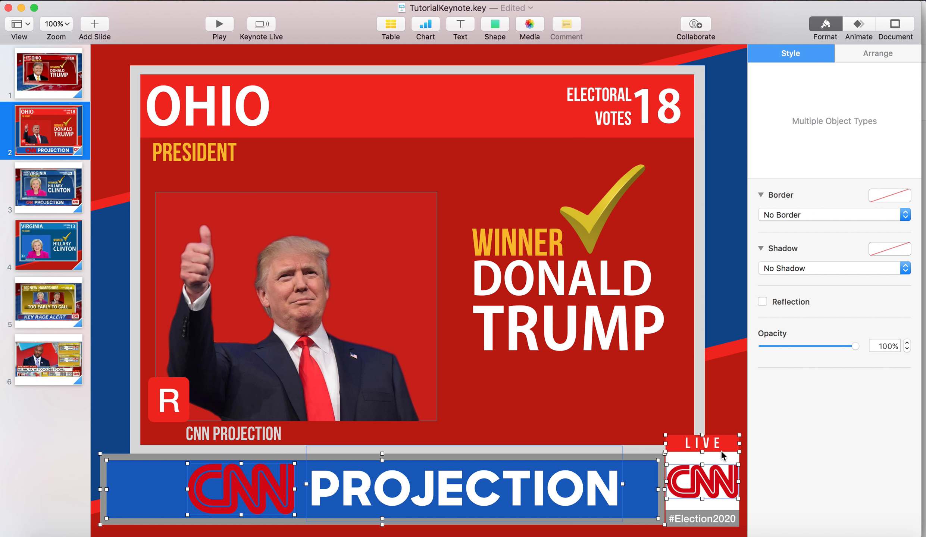
Paste the copied CNN PROJECTION banner and LIVE badge onto the recreated Virginia slide
click(35, 236)
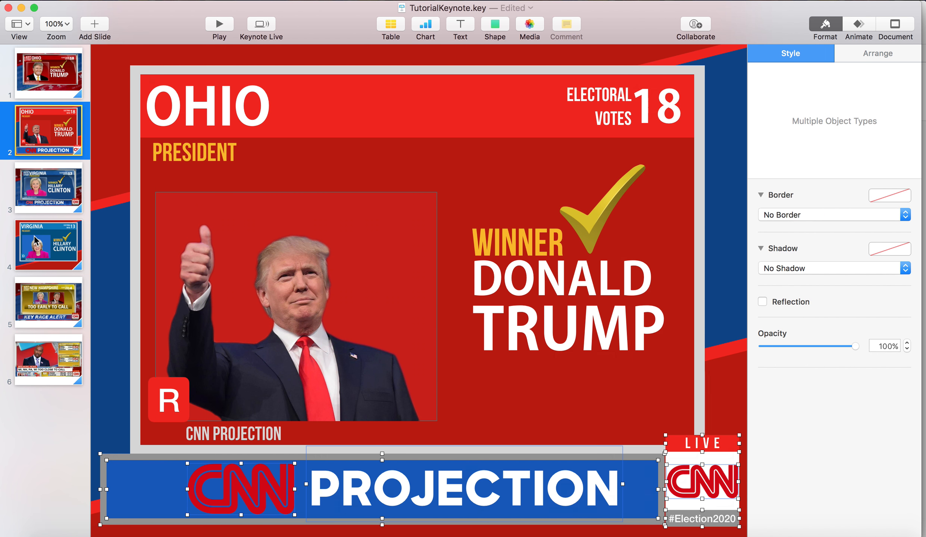
key(super+v)
click(691, 328)
click(713, 461)
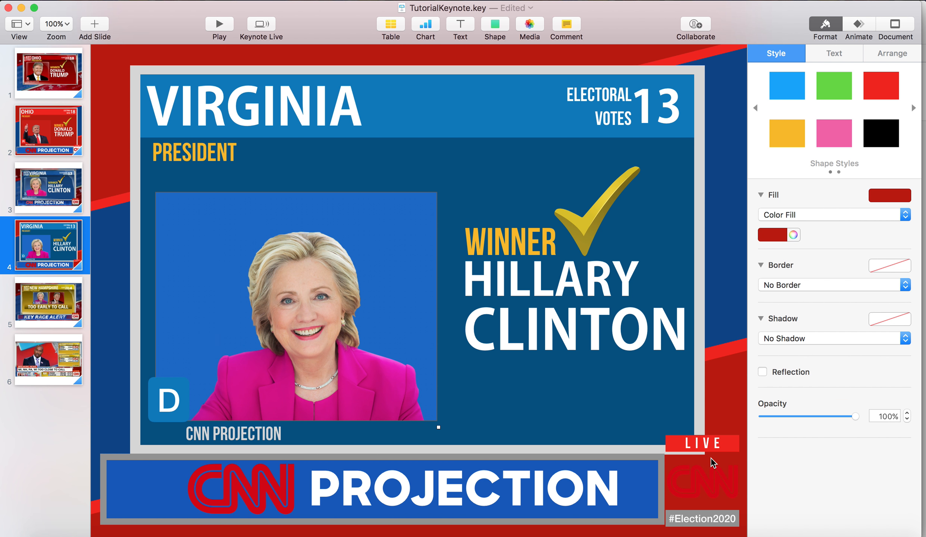
Copy the badge's white rectangle from the Ohio slide into the recreated Virginia slide's badge
click(37, 179)
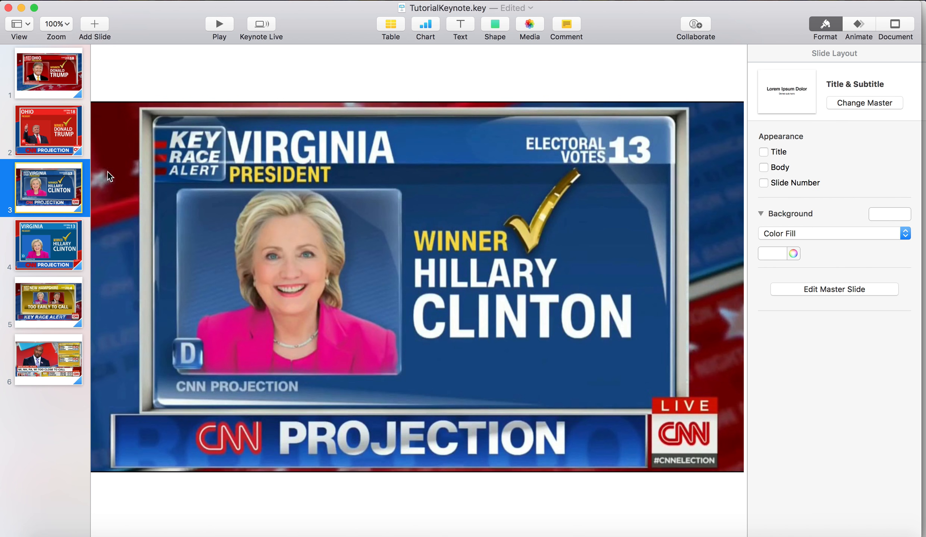
click(61, 143)
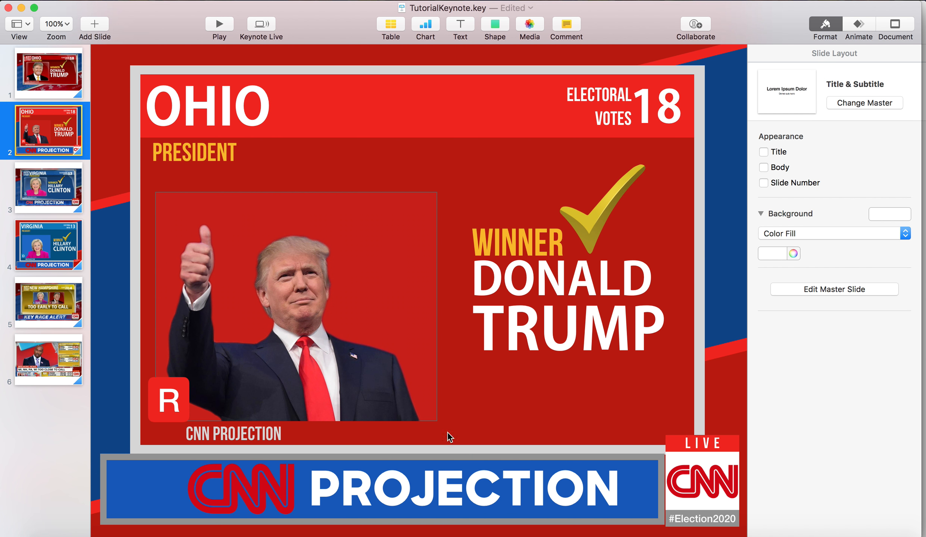
click(712, 466)
click(56, 291)
click(60, 258)
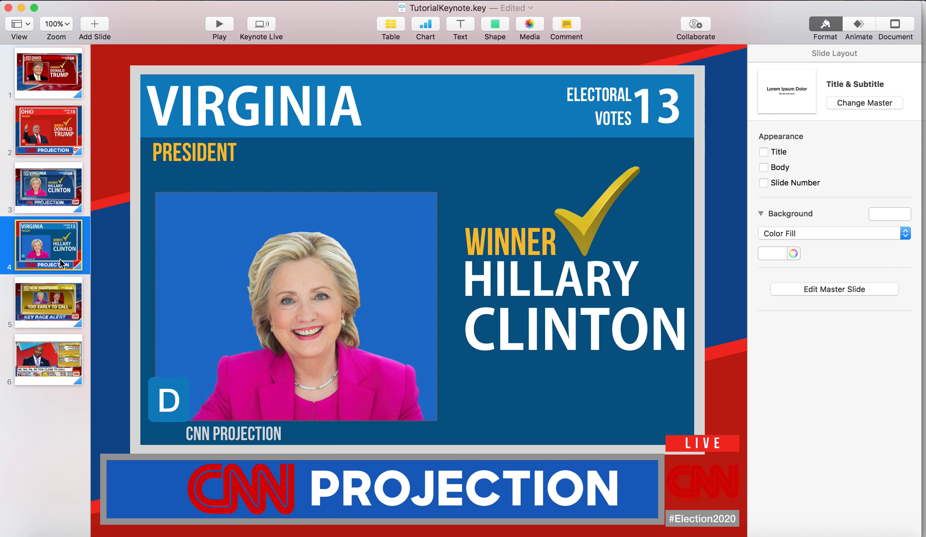
click(701, 481)
Bring the Virginia badge's CNN logo in front of the white rectangle and line the rectangle up with the badge edges
drag(664, 481, 676, 480)
right_click(672, 480)
click(704, 328)
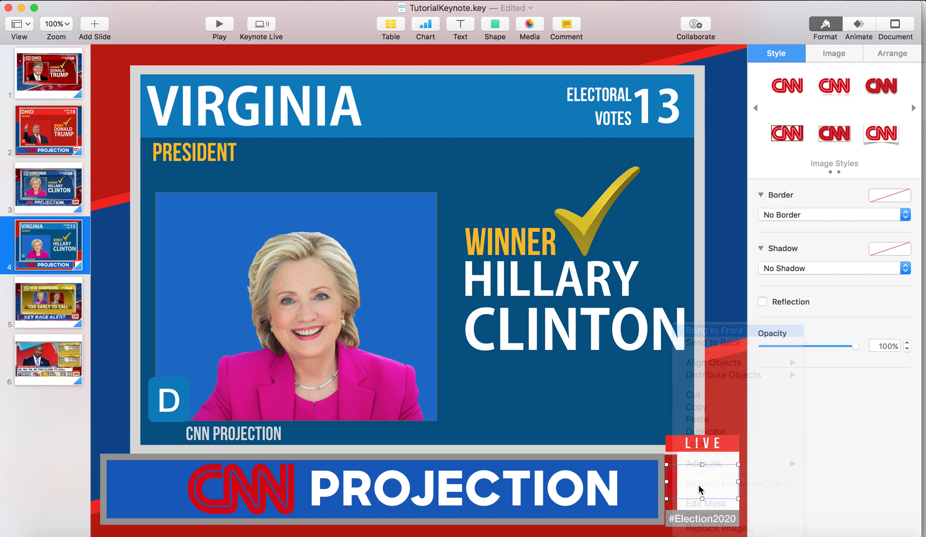
click(702, 460)
drag(677, 480, 667, 481)
click(721, 394)
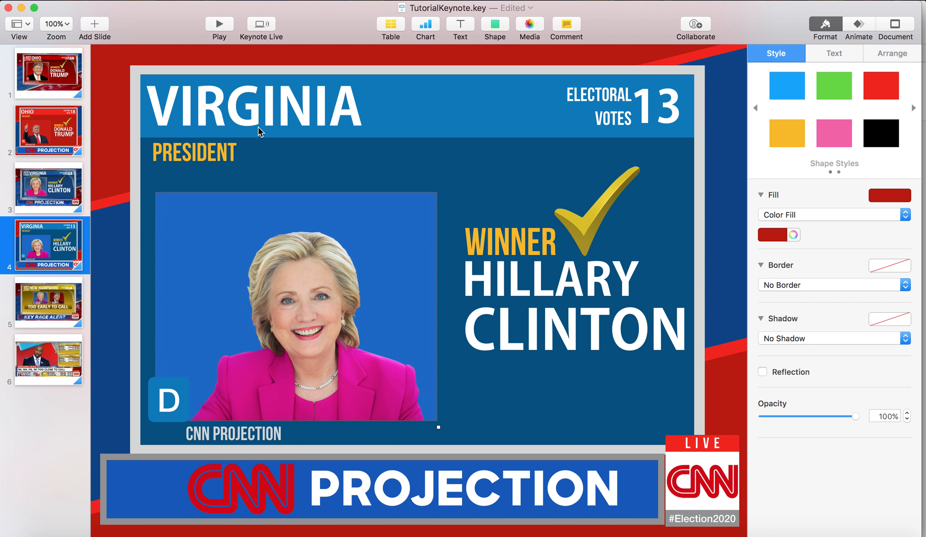
Duplicate the recreated Virginia slide and move the copy directly after the New Hampshire reference slide
click(44, 292)
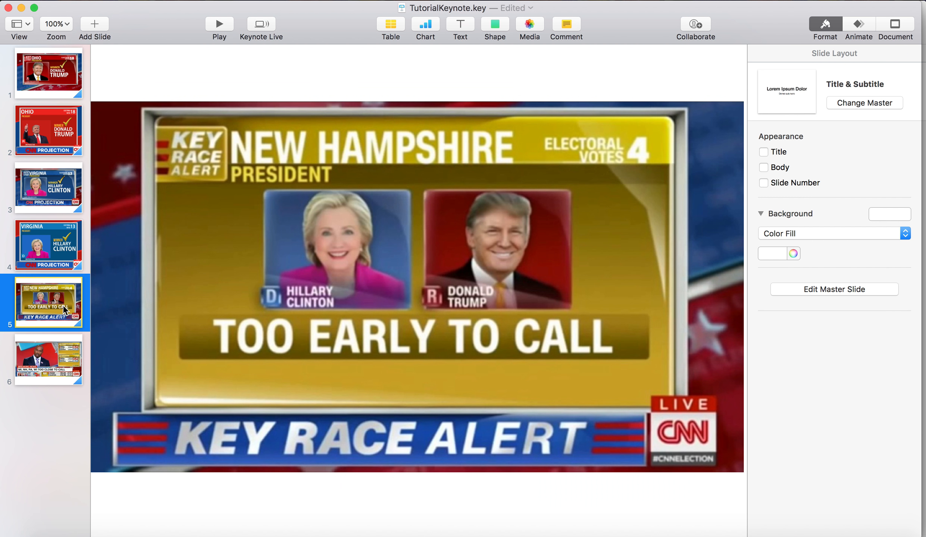
click(56, 244)
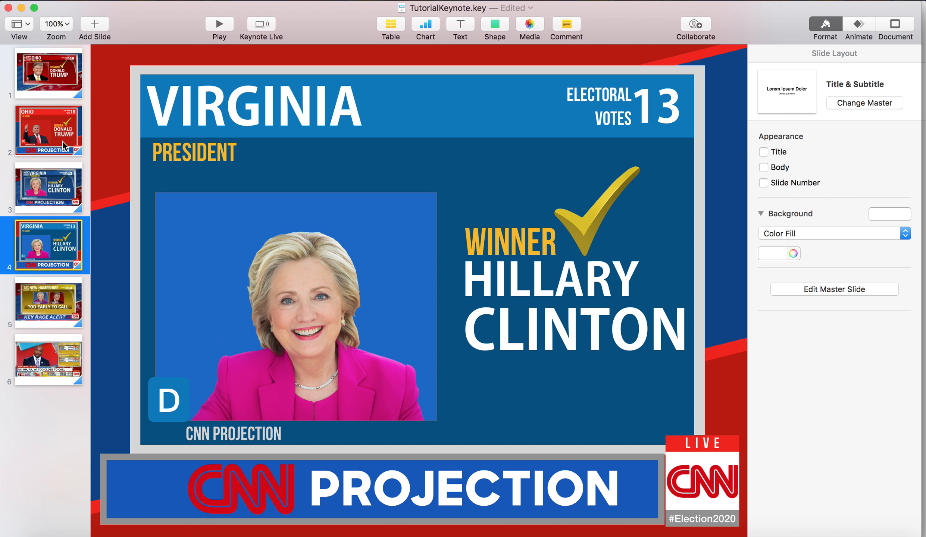
click(35, 314)
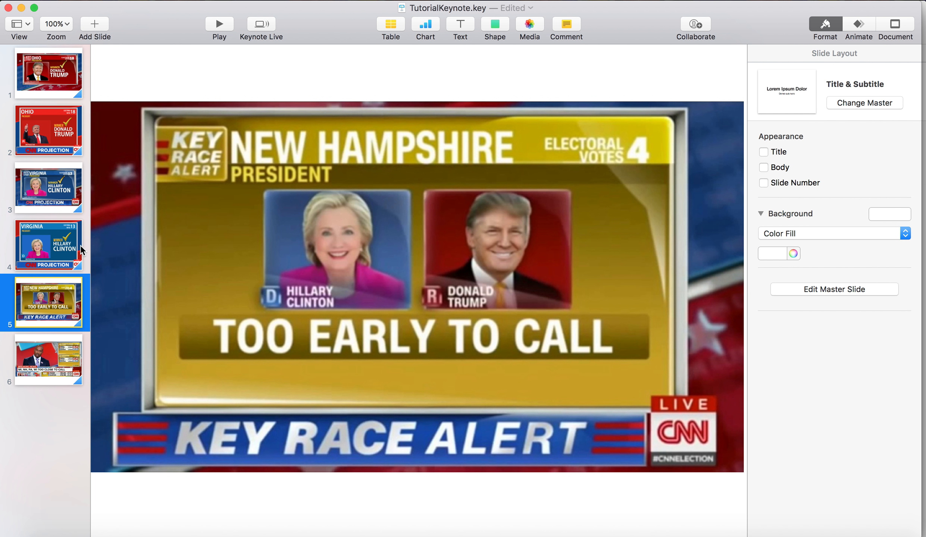
click(55, 255)
key(super+d)
drag(47, 283, 47, 352)
Delete the candidate's large name, the WINNER text and the gold checkmark from the duplicated slide
click(247, 282)
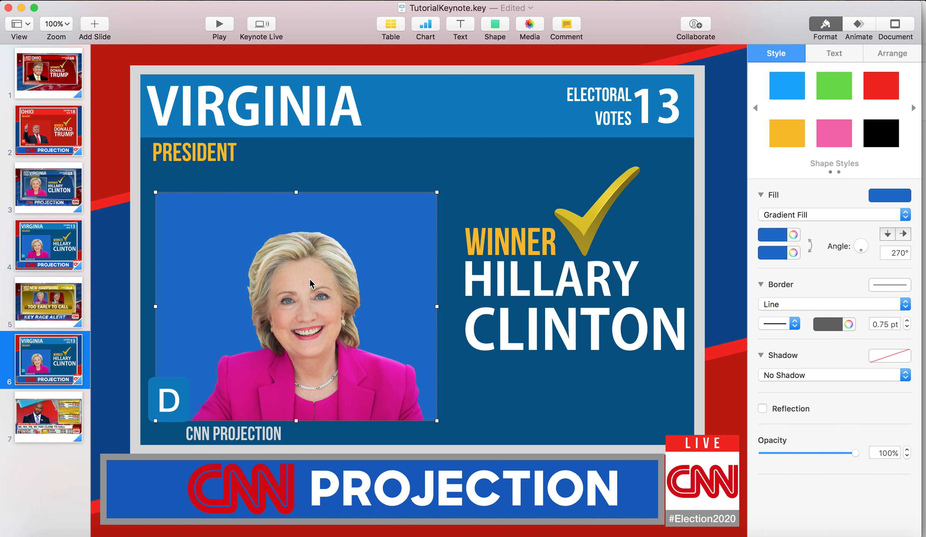
shift+click(296, 280)
click(506, 153)
click(411, 243)
click(570, 316)
key(Delete)
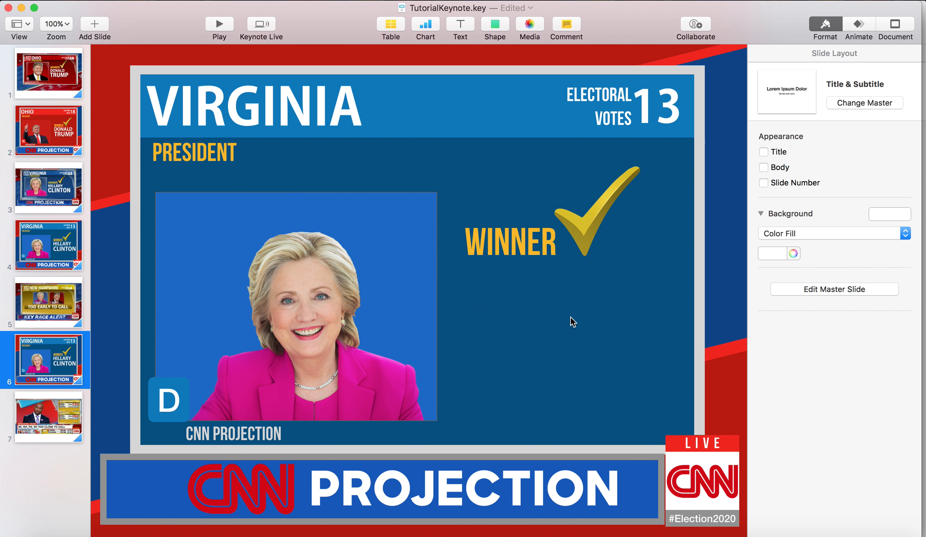
click(534, 244)
key(Delete)
click(587, 235)
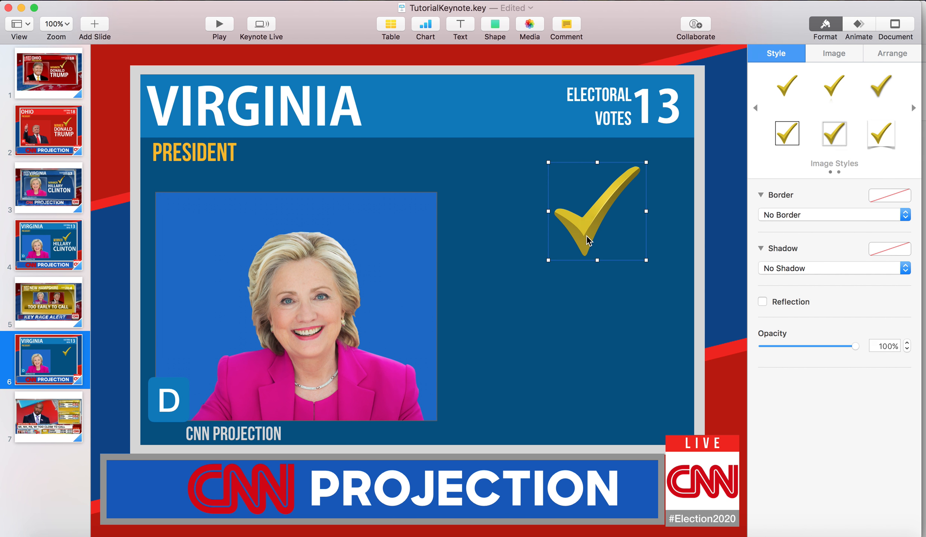
key(Delete)
Fill the duplicated slide's header bar with golden yellow
click(455, 93)
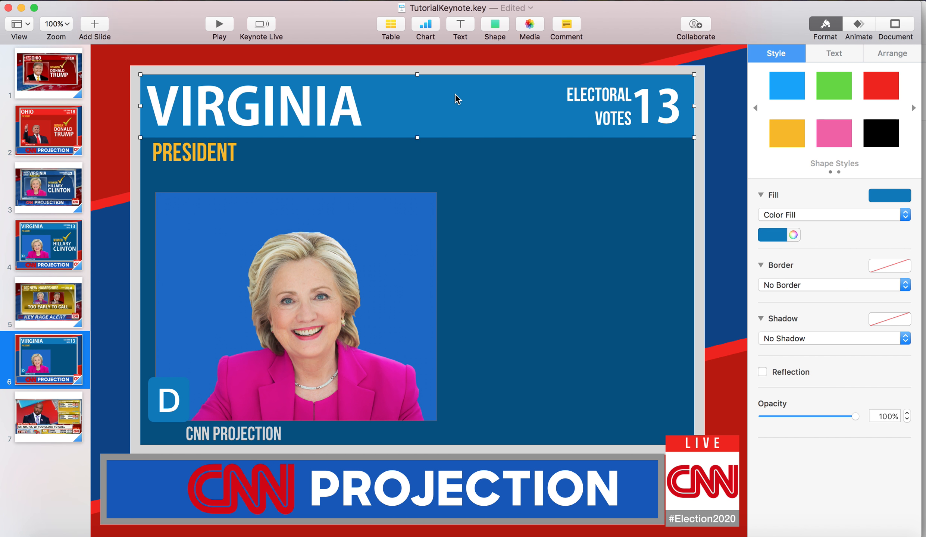
click(770, 235)
click(796, 290)
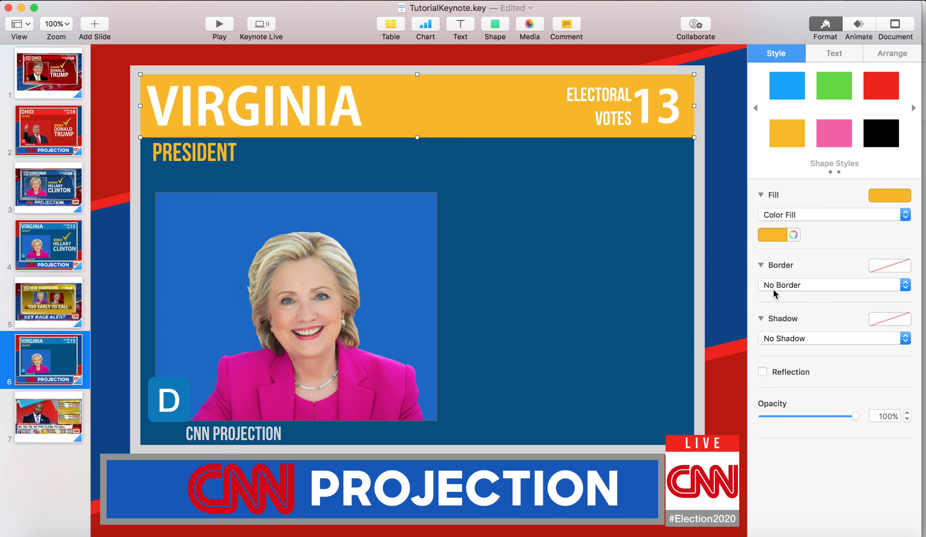
Fill the large dark blue panel below the header with golden yellow
click(722, 192)
click(769, 235)
click(791, 274)
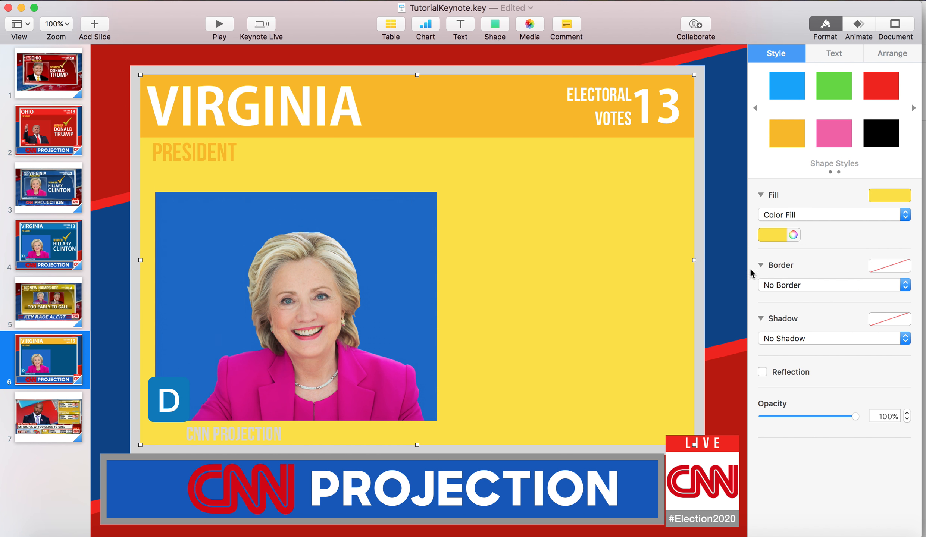
click(768, 235)
click(791, 286)
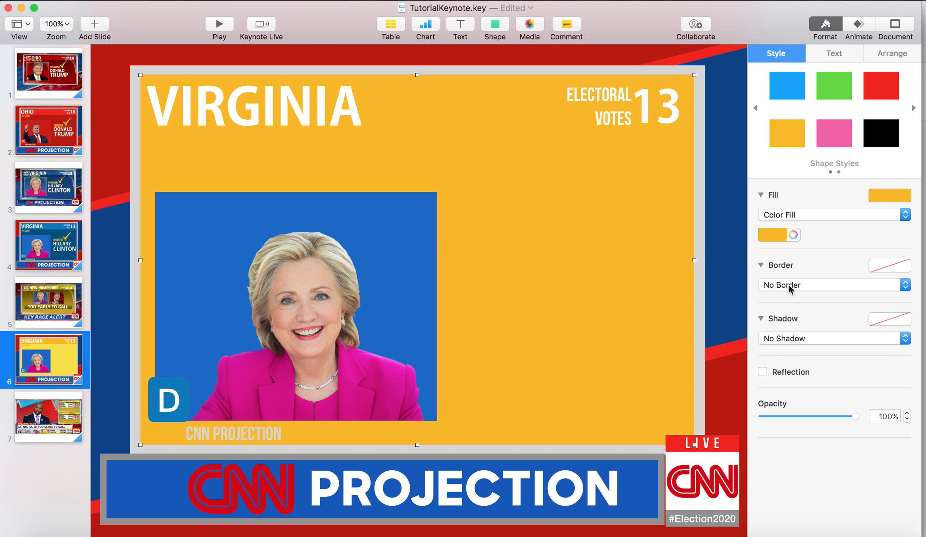
Recolor the header bar with a custom muted gold, darkening a yellow picked from the color wheel
click(480, 114)
click(778, 235)
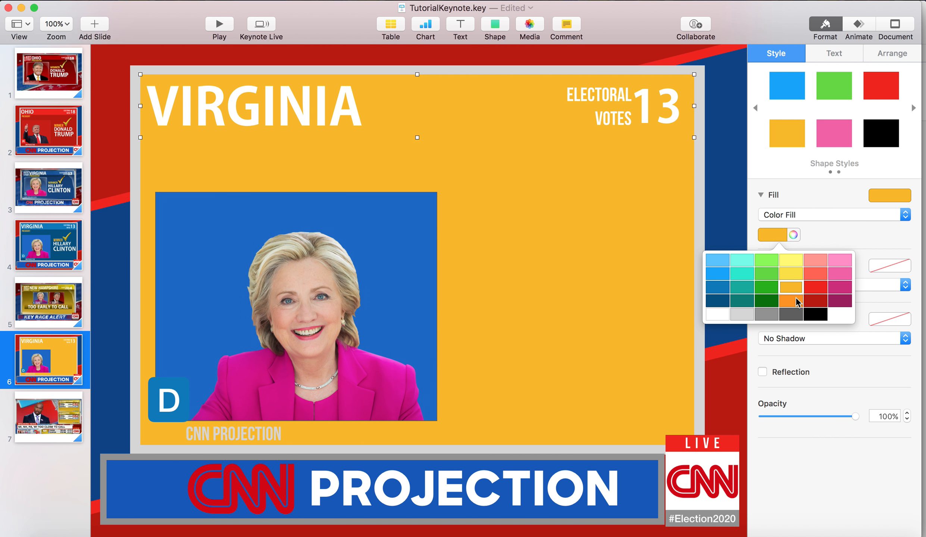
click(797, 300)
click(794, 235)
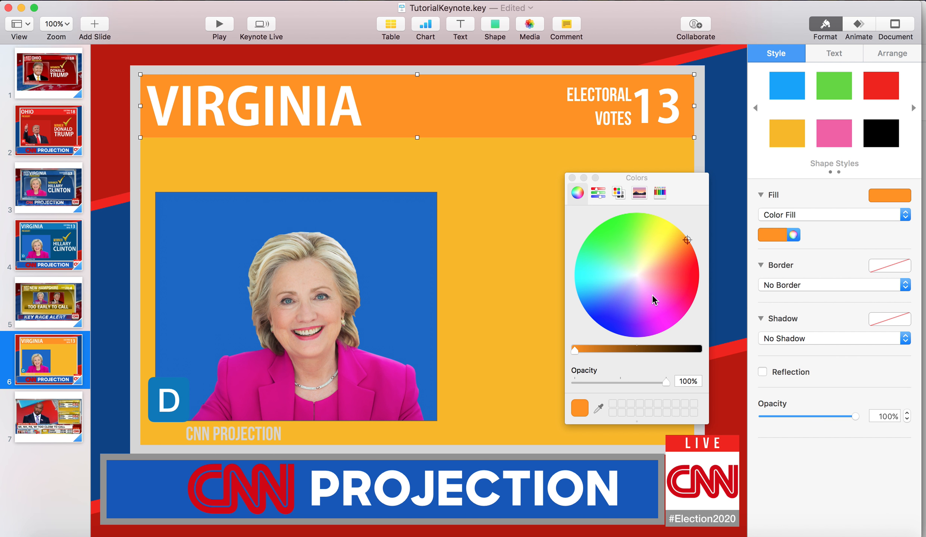
drag(685, 245, 669, 224)
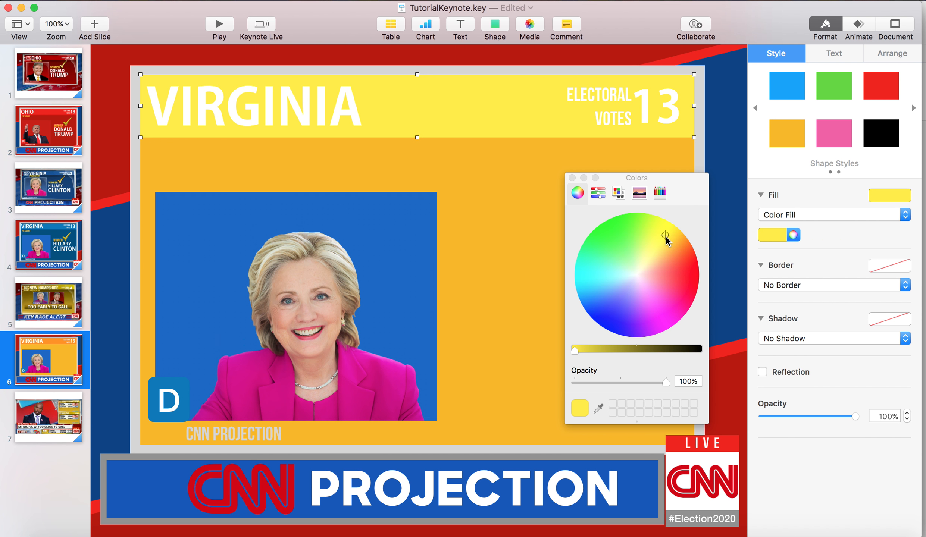
click(673, 232)
click(610, 347)
mouse_move(611, 346)
mouse_down()
mouse_move(631, 345)
mouse_move(597, 351)
mouse_up()
Darken the large panel's fill to a brownish gold and close the color picker
click(474, 283)
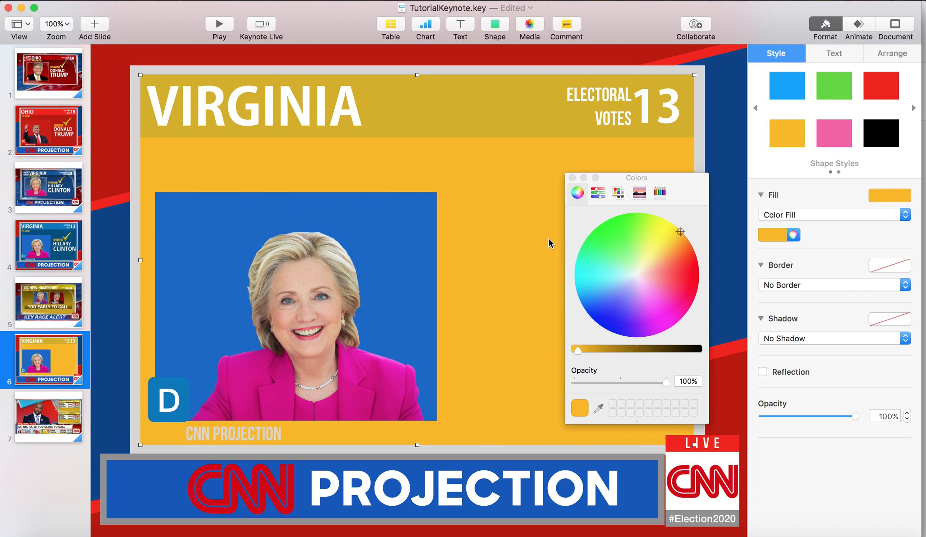
mouse_move(596, 350)
mouse_down()
mouse_move(624, 349)
mouse_move(606, 350)
mouse_up()
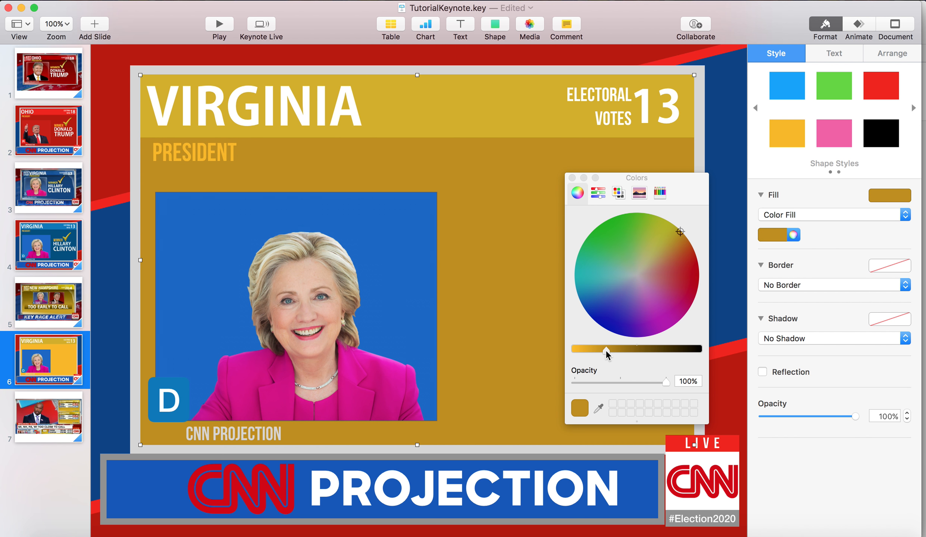
click(572, 178)
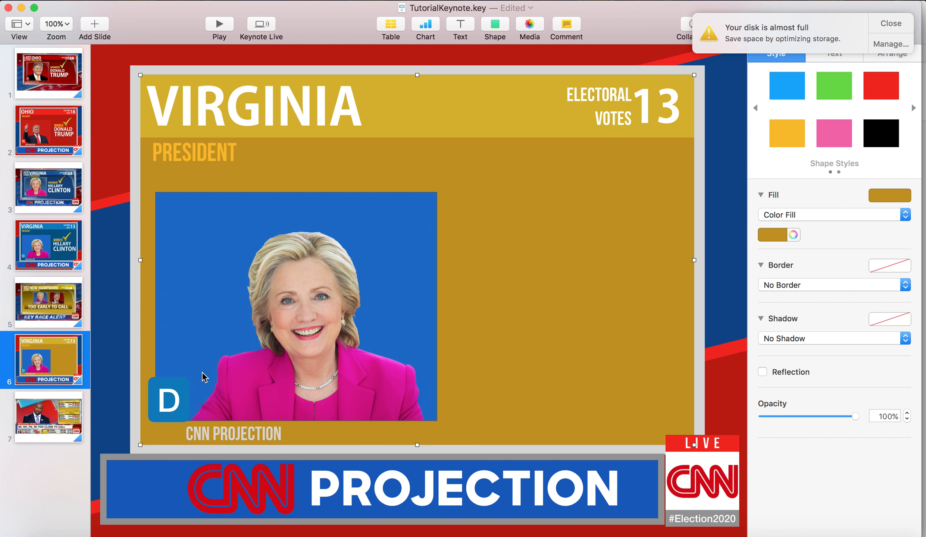
Shrink Hillary Clinton's portrait and reposition it near the center of its blue backdrop
drag(175, 396, 178, 396)
click(383, 374)
drag(433, 419, 357, 356)
drag(310, 336, 342, 345)
Resize the blue backdrop to fit around the smaller portrait, aligned with the portrait's lower edge
click(399, 305)
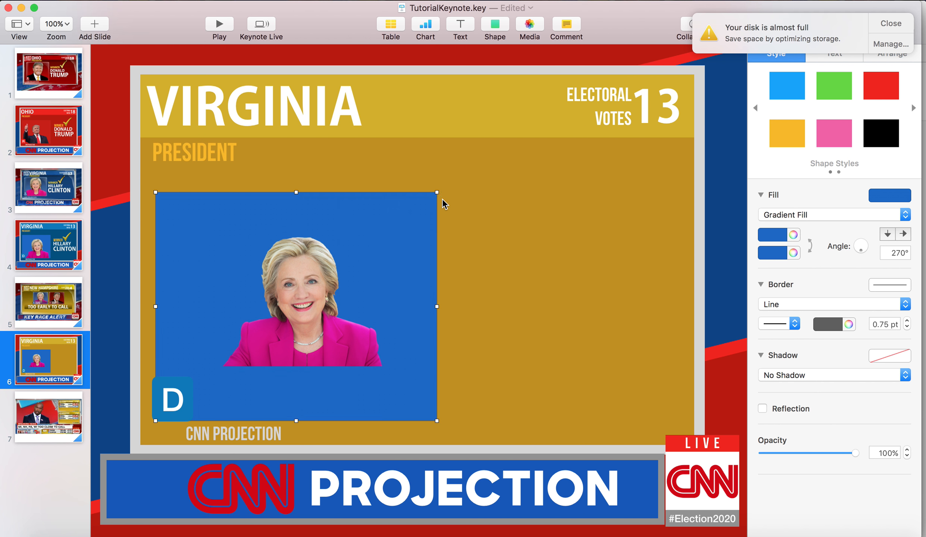
drag(434, 192, 339, 245)
drag(369, 273, 345, 252)
drag(165, 296, 217, 238)
Place the D badge in front at the blue backdrop's lower-left corner and delete the small CNN PROJECTION caption
drag(166, 397, 210, 345)
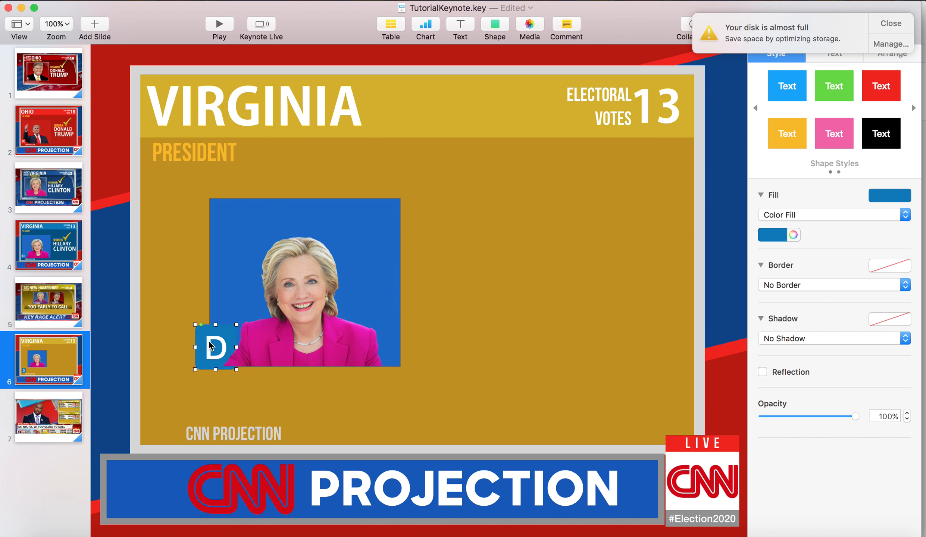
right_click(210, 346)
click(238, 335)
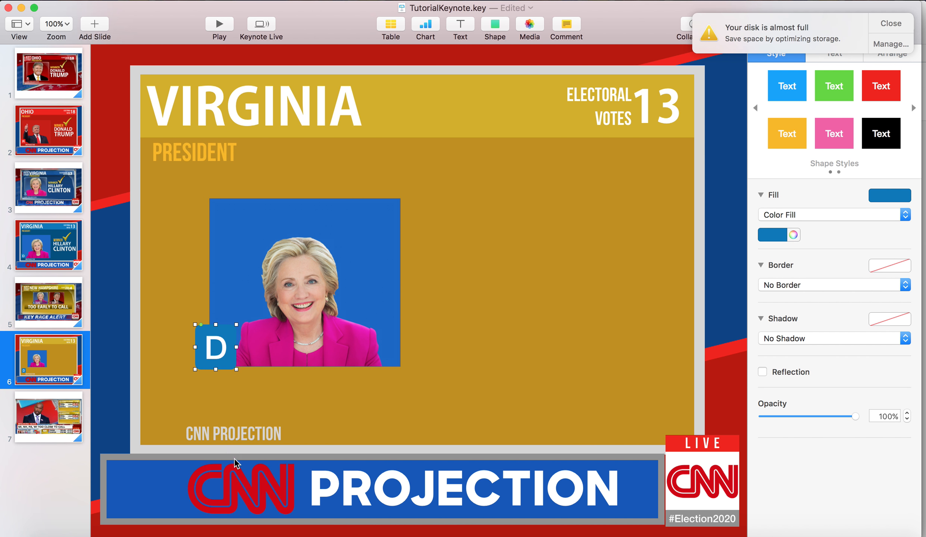
click(236, 434)
key(Delete)
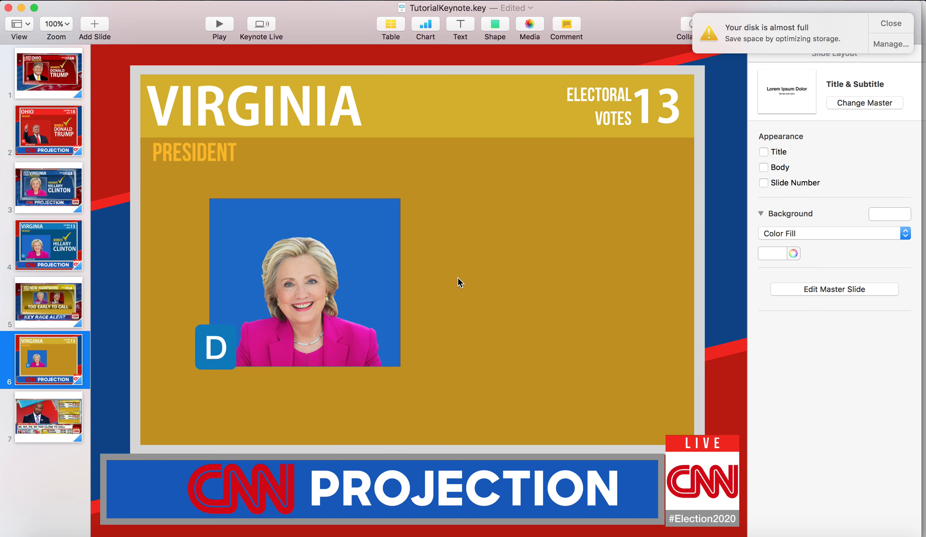
Copy Donald Trump's portrait, red backdrop and R badge from the recreated Ohio slide onto the gold slide
click(299, 291)
click(54, 155)
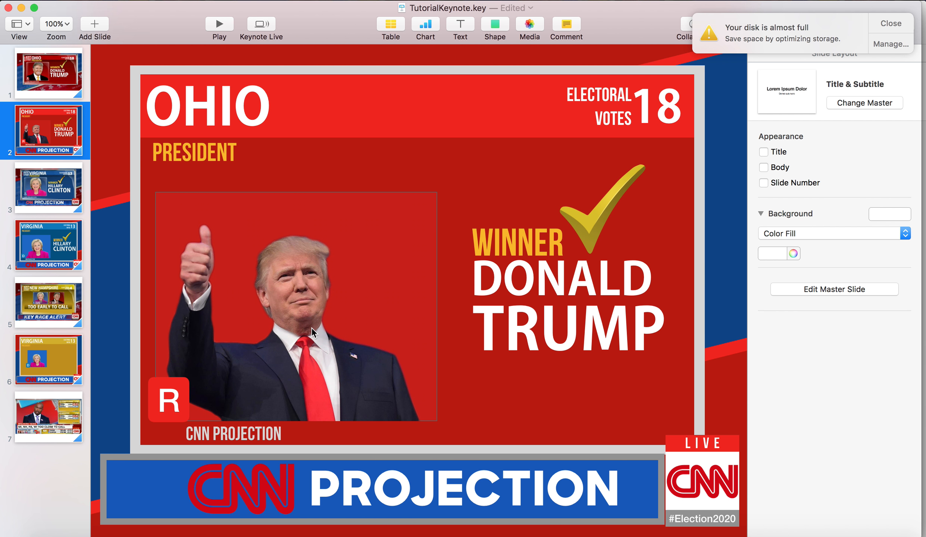
click(312, 328)
shift+click(366, 246)
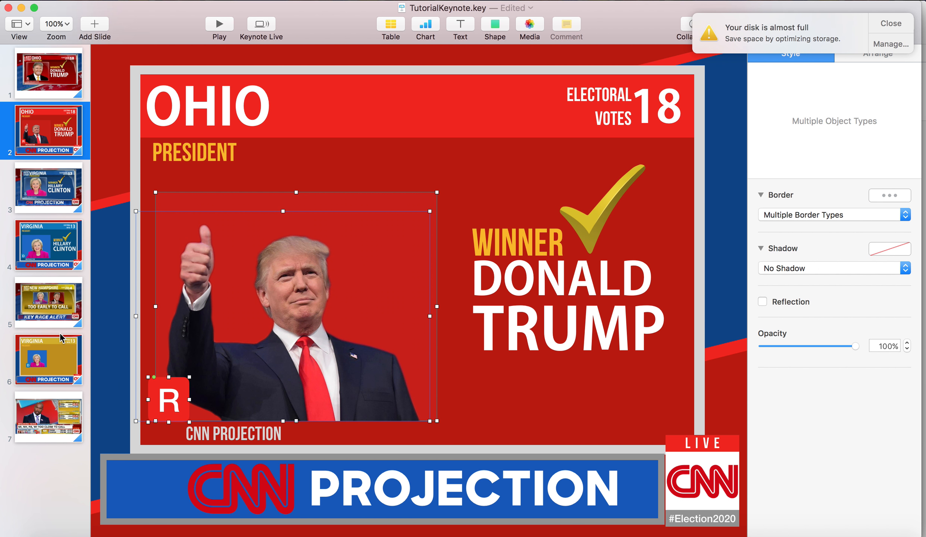
click(59, 350)
key(super+v)
click(450, 232)
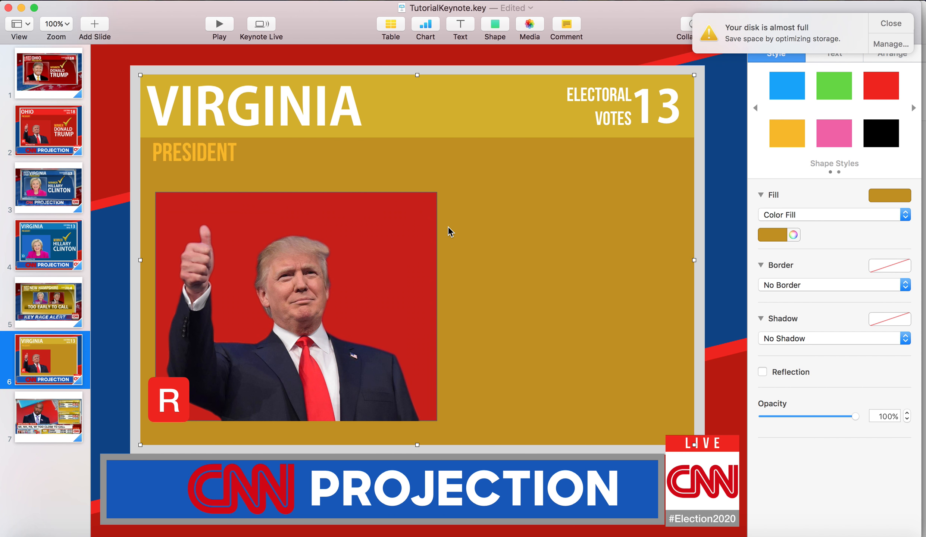
Shrink the red backdrop and place it beside the blue one with their top edges level
click(427, 217)
drag(437, 193, 354, 268)
drag(339, 321, 636, 273)
drag(549, 220, 548, 199)
Move Trump's portrait onto the red backdrop and shrink it to the backdrop's width
click(400, 387)
drag(291, 396, 576, 337)
drag(714, 365, 620, 300)
drag(536, 278, 559, 348)
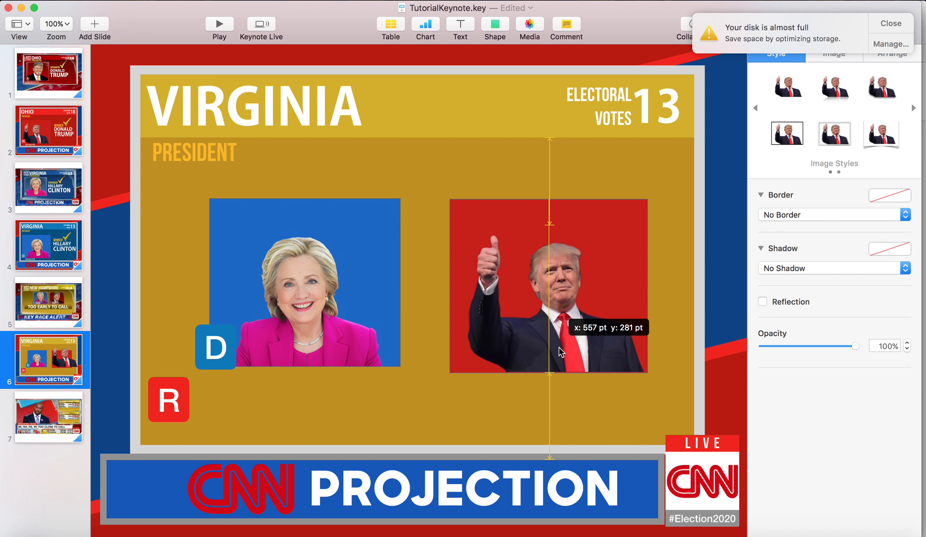
Move the R badge to the red backdrop's lower-left corner and shorten the backdrop from its upper edge
click(528, 390)
drag(183, 406, 457, 359)
shift+click(553, 269)
shift+click(553, 267)
click(560, 243)
shift+click(579, 220)
shift+click(554, 300)
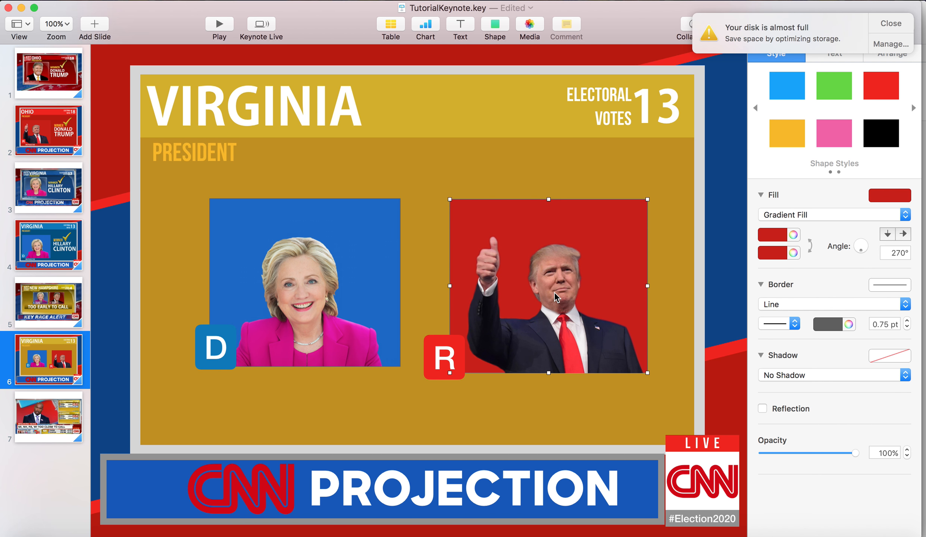
drag(548, 200, 548, 213)
Align Trump's portrait, backdrop and badge with the base of Clinton's, and extend the red backdrop up level with the blue one
shift+click(553, 284)
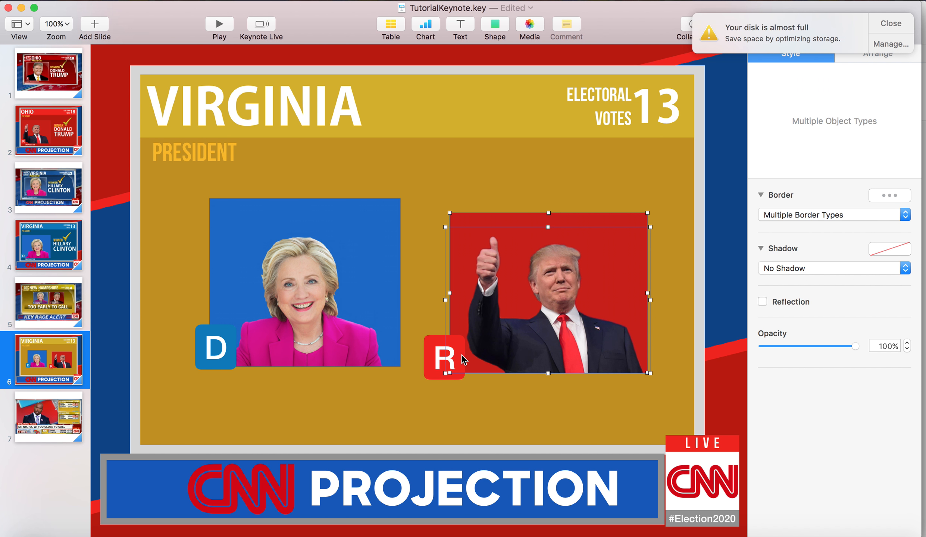
mouse_move(574, 328)
mouse_down()
mouse_move(578, 309)
mouse_move(577, 321)
mouse_up()
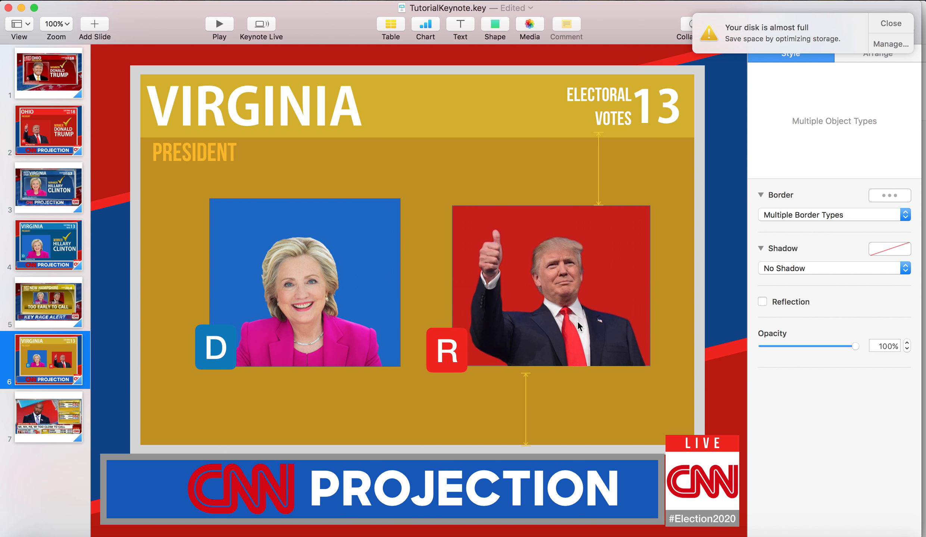
click(626, 178)
click(553, 212)
drag(551, 205, 551, 199)
click(619, 175)
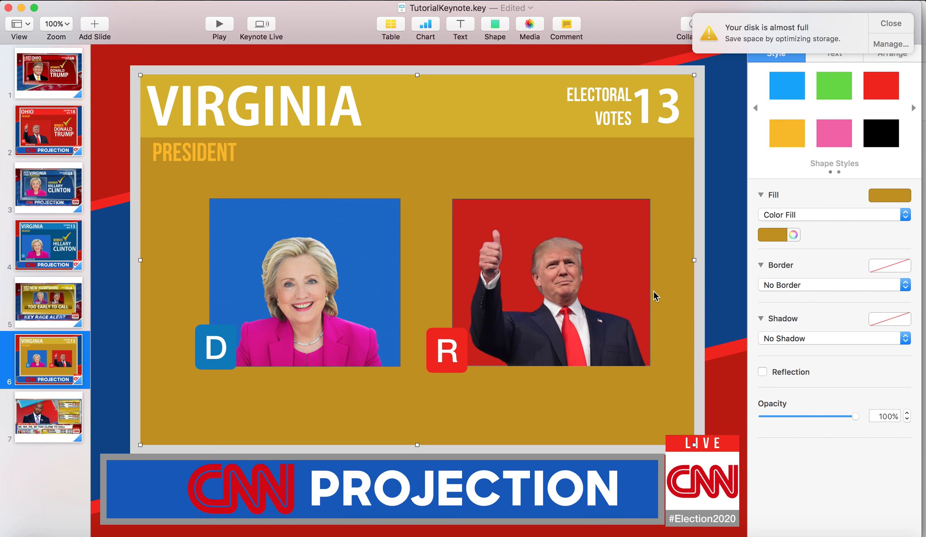
click(447, 364)
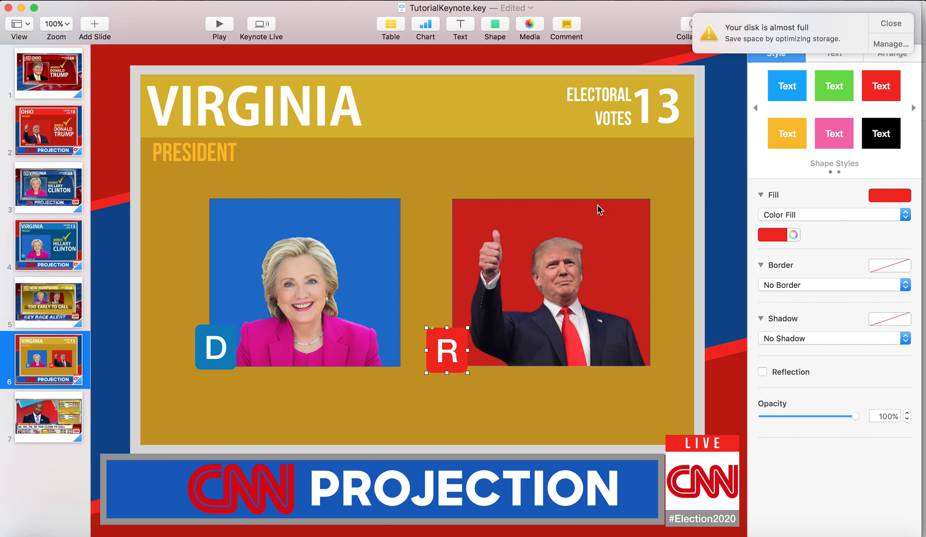
Copy the HILLARY and CLINTON name texts from the recreated Virginia slide onto the gold slide
click(681, 273)
click(32, 245)
click(533, 291)
shift+click(534, 316)
key(super+c)
click(48, 363)
key(super+v)
Move the HILLARY text onto Clinton's portrait and set its font size to 30 pt
click(476, 263)
click(489, 239)
drag(553, 266, 319, 308)
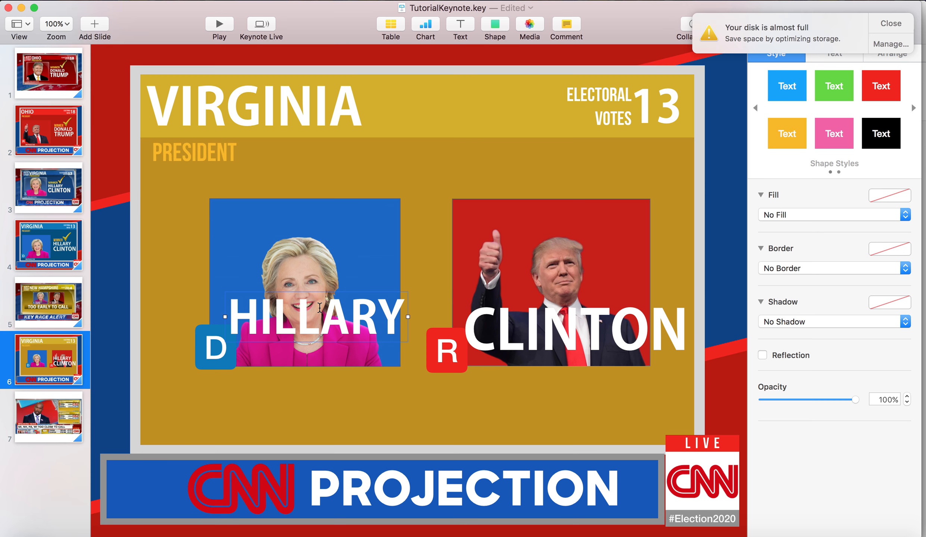
double_click(320, 307)
text(HILLARY)
key(super+a)
click(885, 197)
key(BackSpace)
text(2)
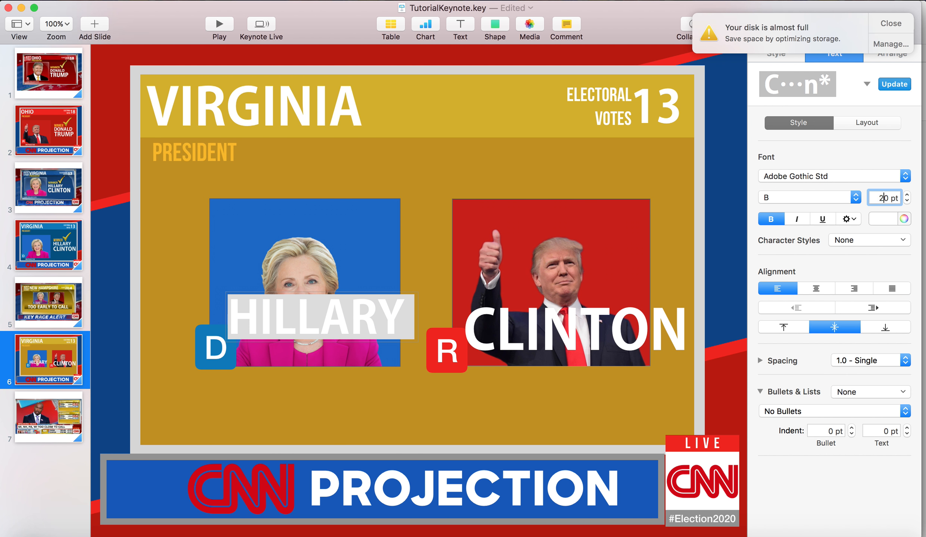
key(Return)
text(30)
key(Return)
click(422, 294)
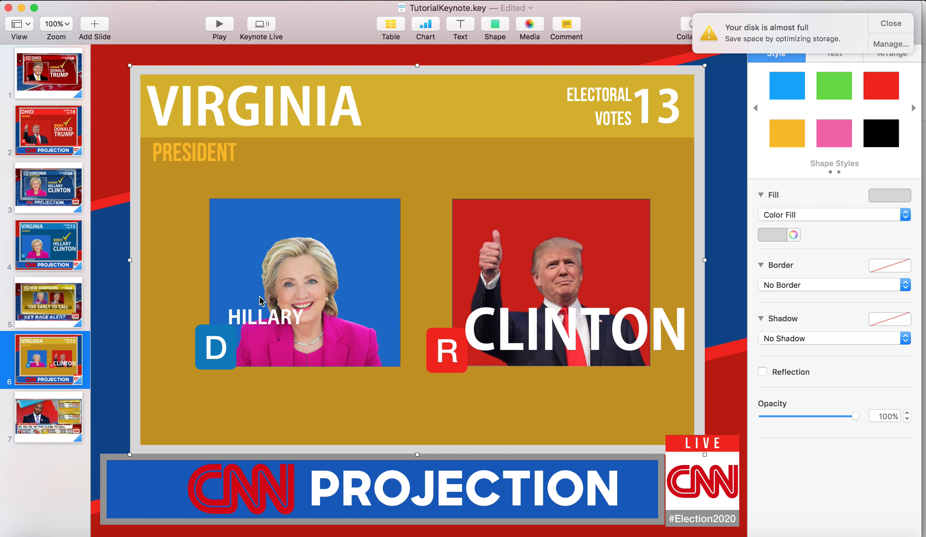
Place the HILLARY text beside the D badge and add a matching copy below it reading CLINTON
drag(265, 328, 276, 363)
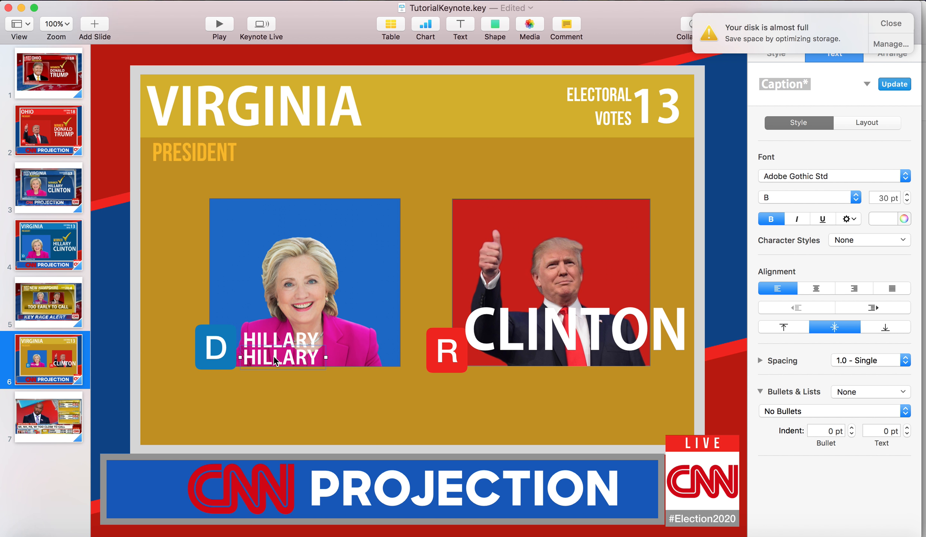
double_click(274, 356)
text(CLINTON)
click(412, 312)
Delete the oversized CLINTON text and place a copy of the small two-line name beside the R badge
click(307, 361)
click(305, 339)
click(514, 340)
key(Delete)
key(super+v)
drag(305, 363, 532, 356)
click(531, 355)
Change the copied name beside the R badge to DONALD on the first line and TRUMP on the second
double_click(528, 354)
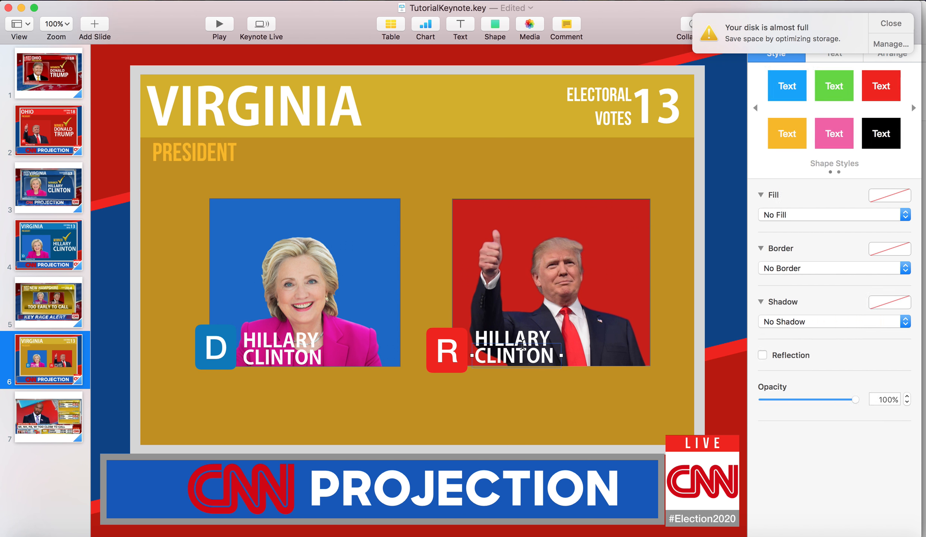
double_click(525, 335)
text(DOnal)
key(BackSpace)
key(BackSpace)
key(BackSpace)
text(NALD)
double_click(524, 355)
text(TRUMP)
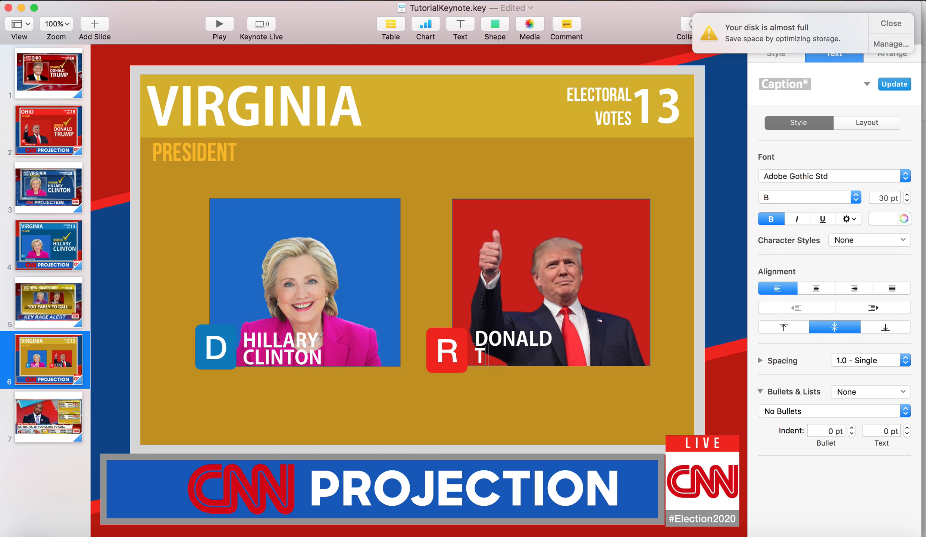
click(626, 285)
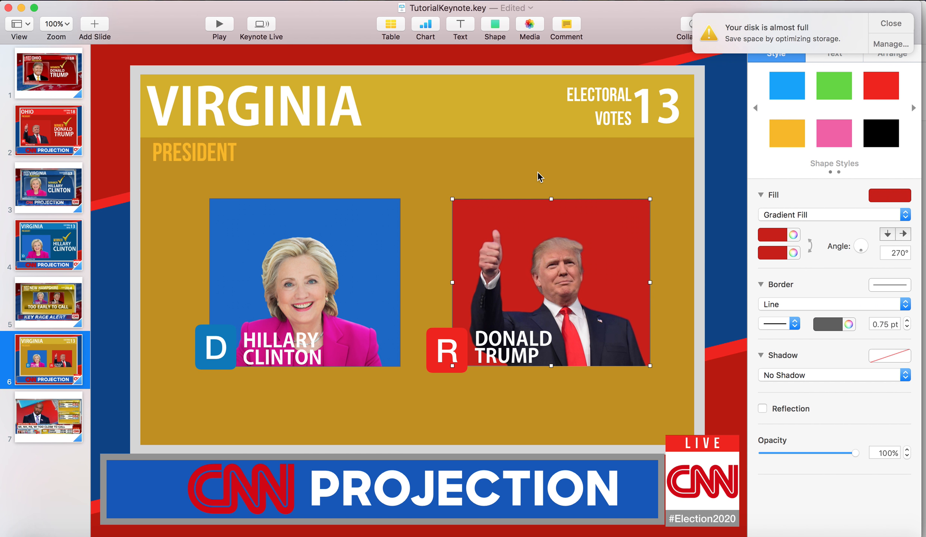
click(386, 177)
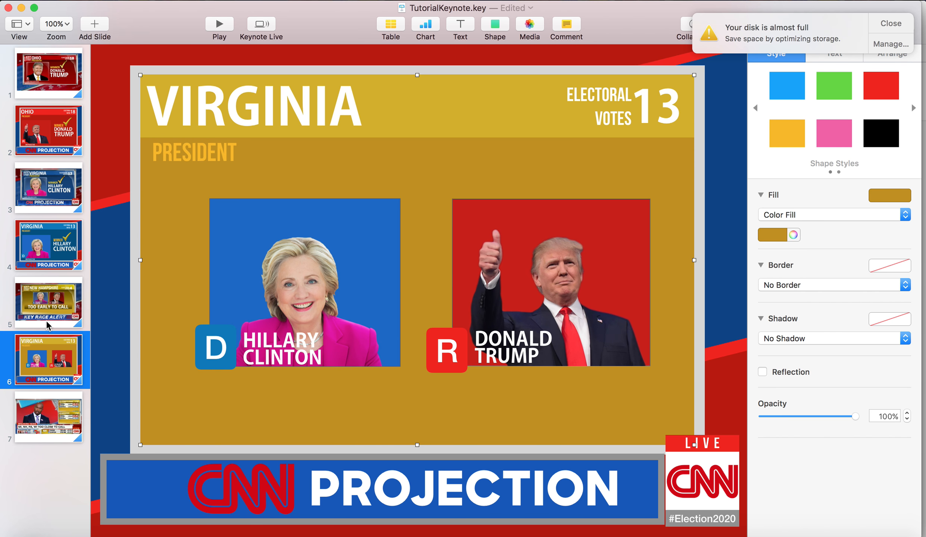
Add a square shape to the gold slide and stretch it into a wide banner beneath the two portraits
click(52, 304)
click(55, 268)
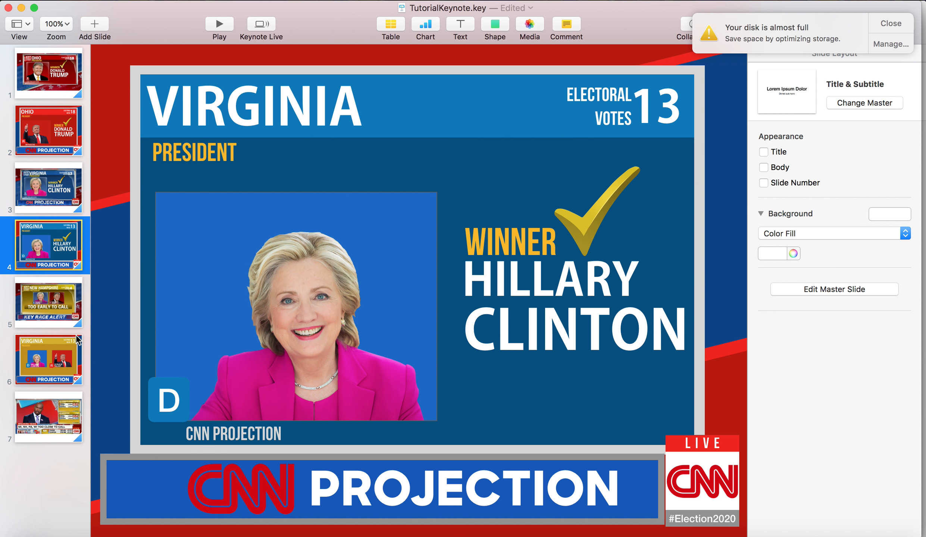
click(56, 352)
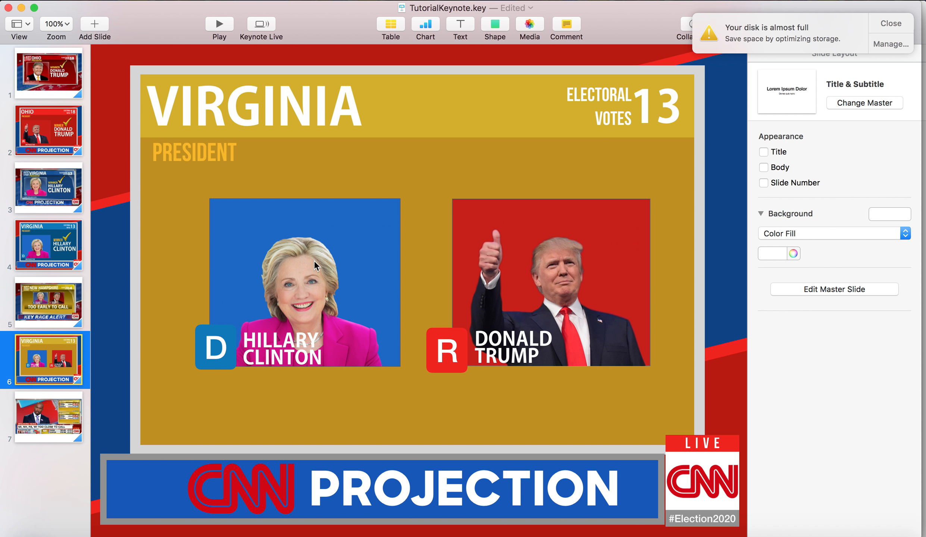
click(498, 25)
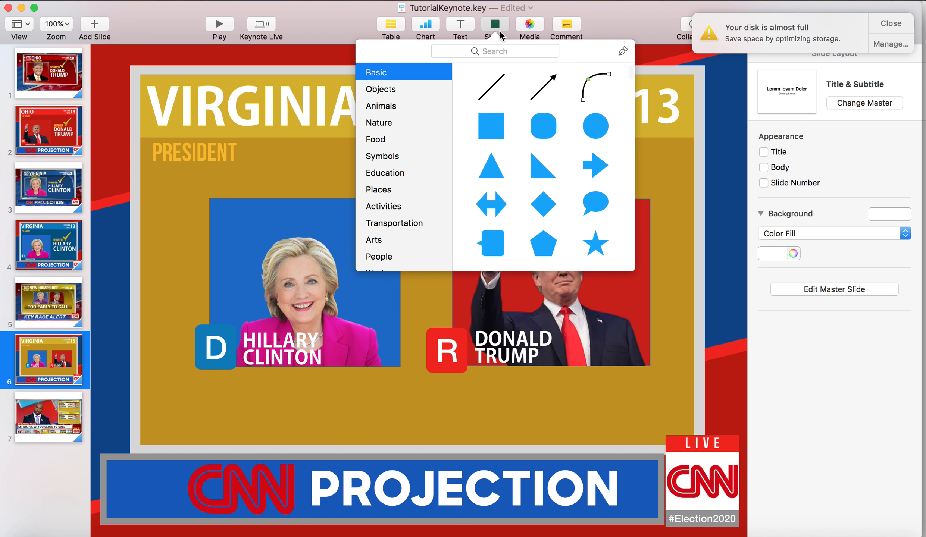
click(491, 124)
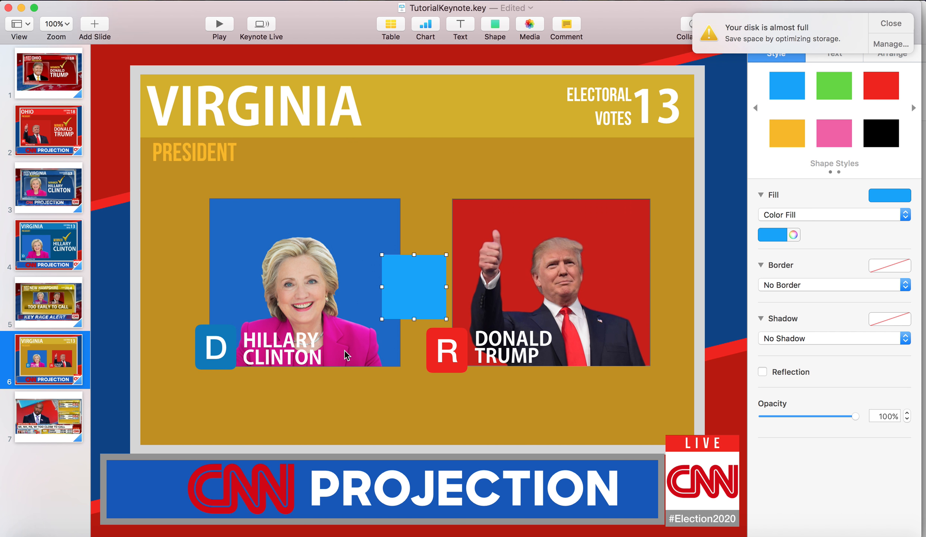
click(894, 21)
drag(430, 292, 657, 401)
Write TOO EARLY TO CALL in the wide banner and enlarge the text to 120 pt
double_click(657, 401)
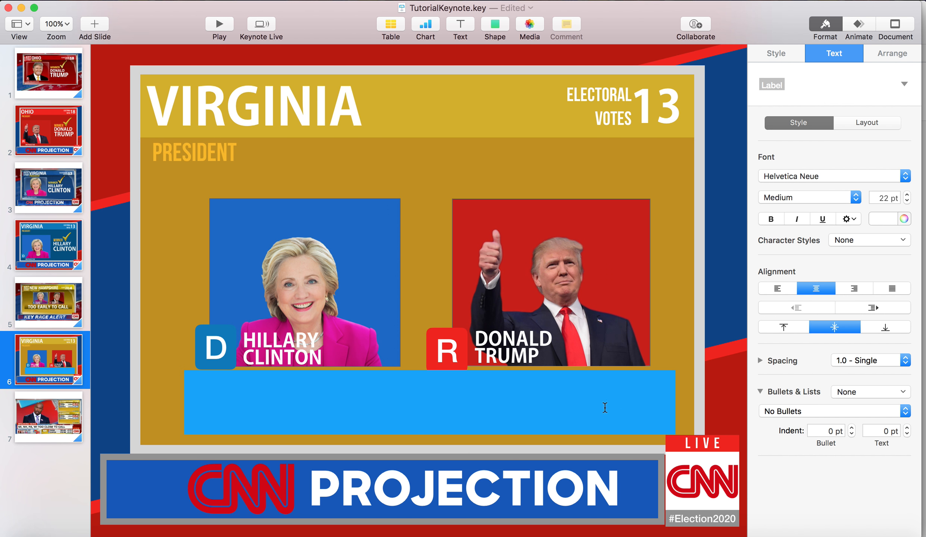
text(TOO EARLY TO CALL)
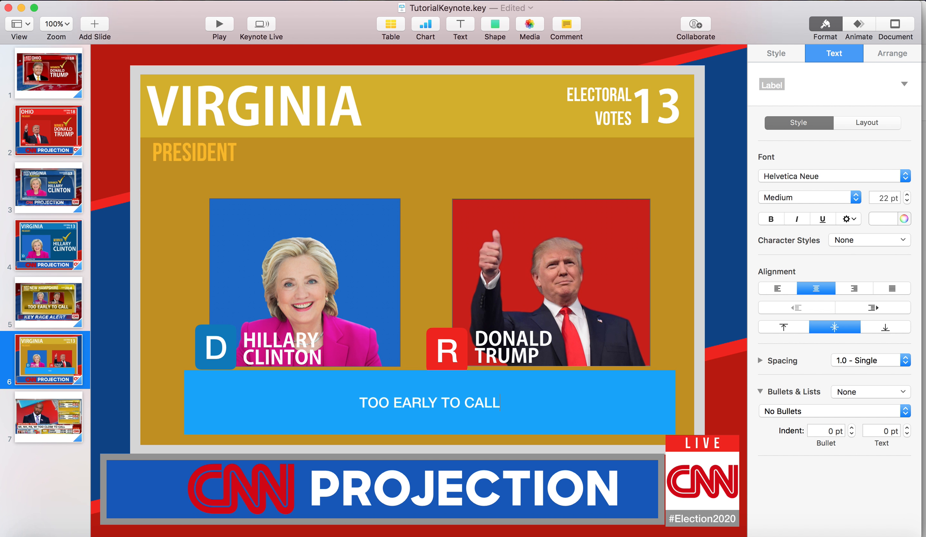
key(super+a)
click(889, 195)
key(BackSpace)
text(120)
key(Return)
Reduce the TOO EARLY TO CALL text to 70 pt so it fits on one line
text(1)
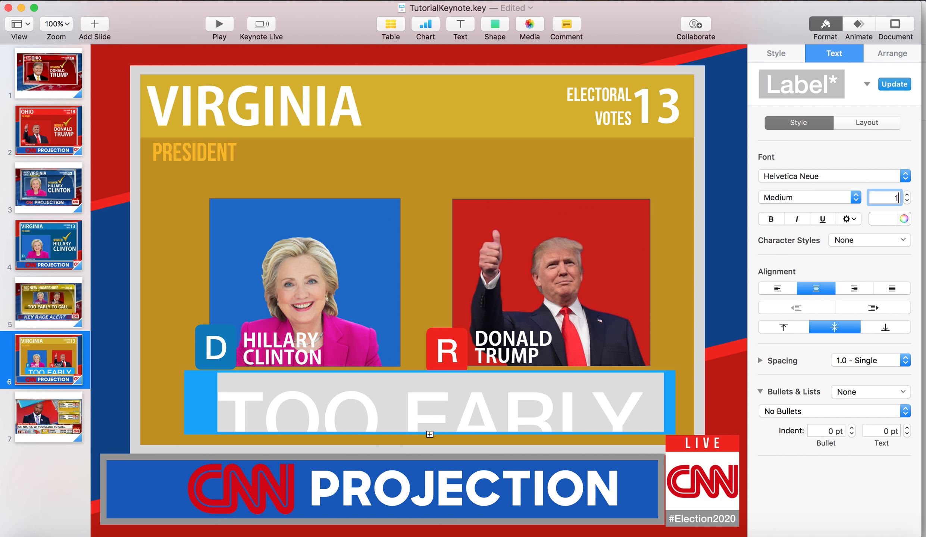
text(0)
key(Return)
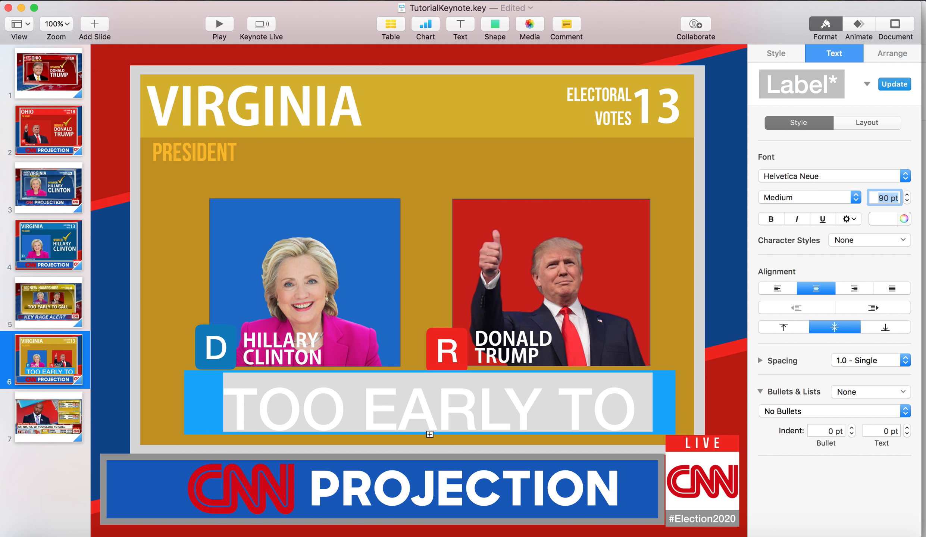
text(80)
key(Return)
key(Return)
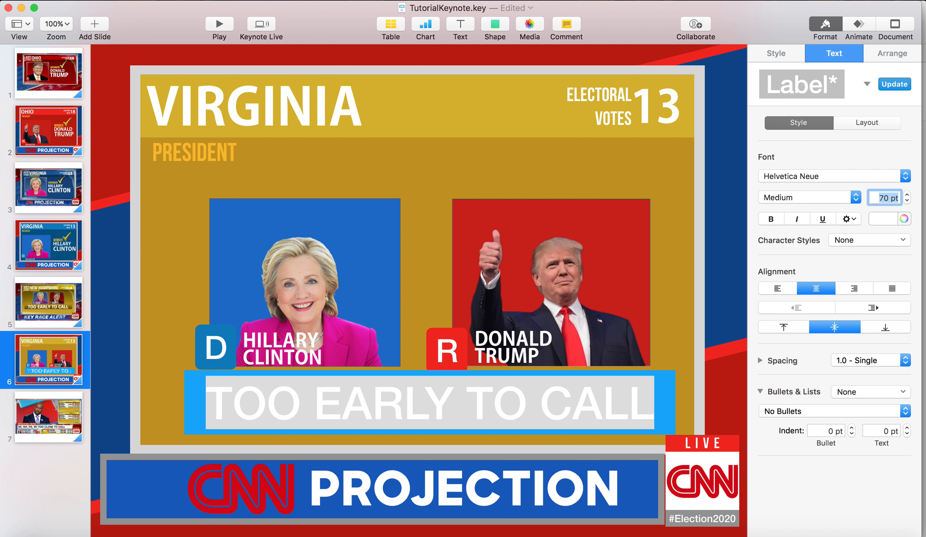
Set the font of the TOO EARLY TO CALL text to Sharp Unity Extrabold
click(669, 368)
triple_click(605, 413)
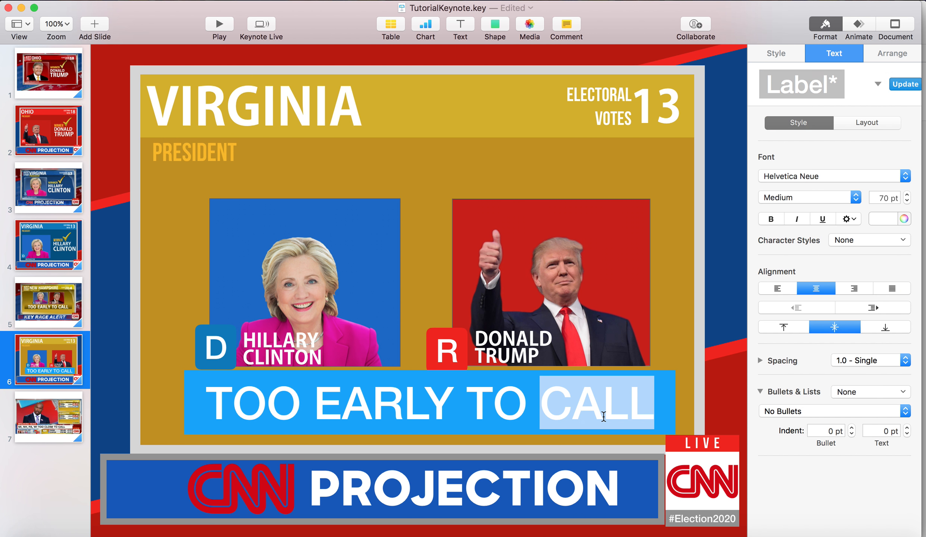
click(824, 181)
scroll(823, 181, up, 10)
scroll(766, 17, up, 15)
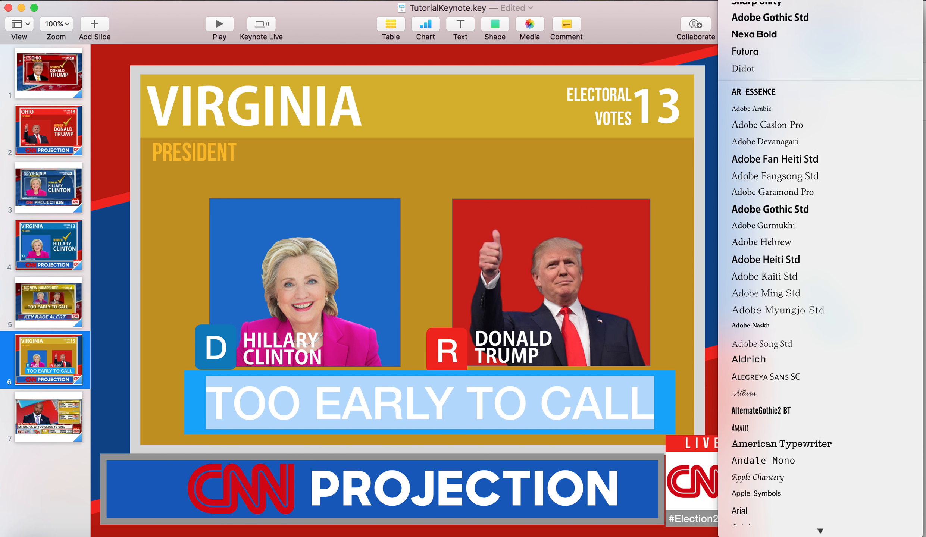
click(783, 156)
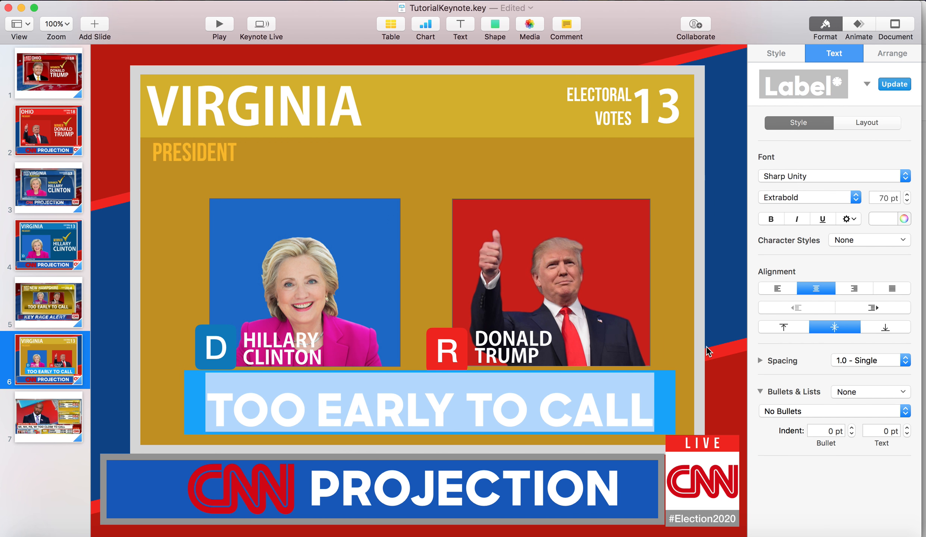
Finish editing the banner text and stretch the banner's height very slightly beneath the portraits
key(Escape)
double_click(623, 418)
key(super+a)
key(Escape)
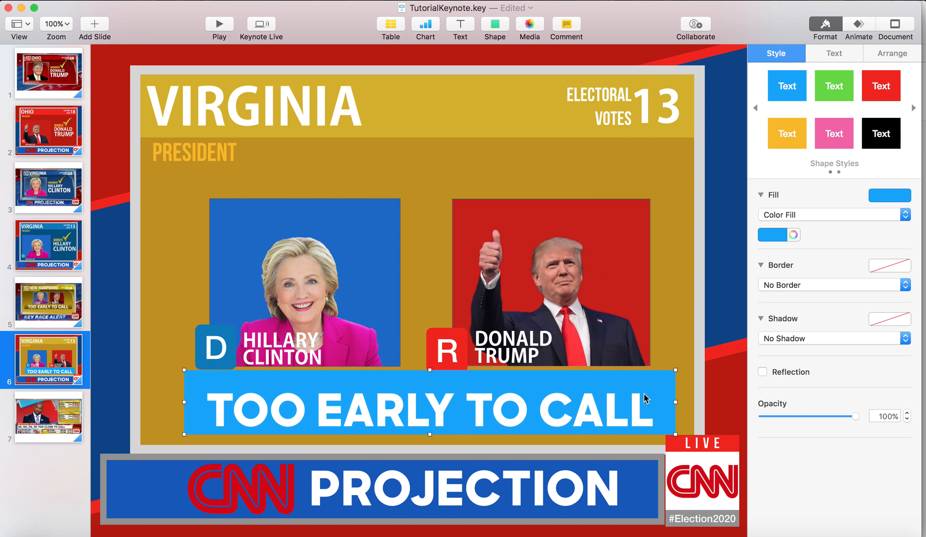
drag(429, 434, 429, 436)
mouse_move(428, 371)
mouse_down()
mouse_move(429, 392)
mouse_move(431, 369)
mouse_up()
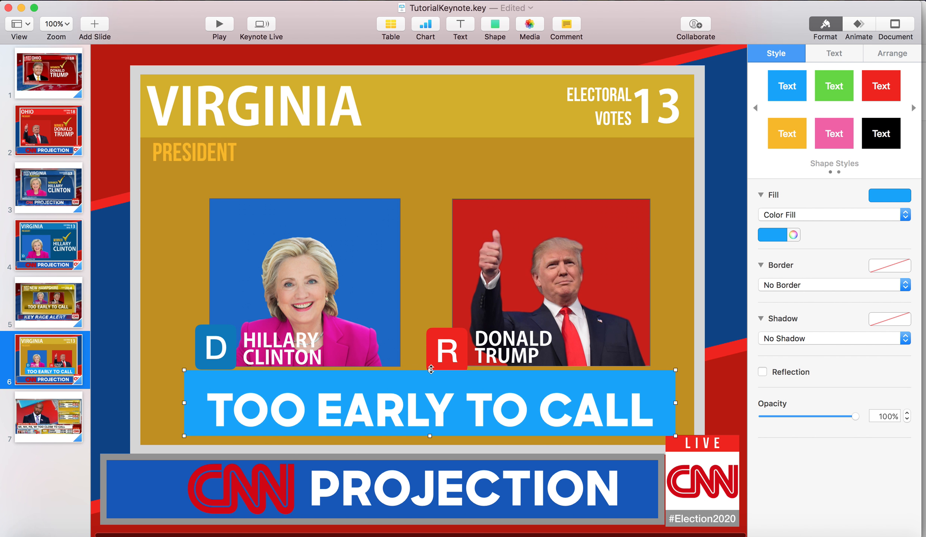
Give the banner a gradient fill running from golden orange at its upper edge to black at its lower edge
click(780, 238)
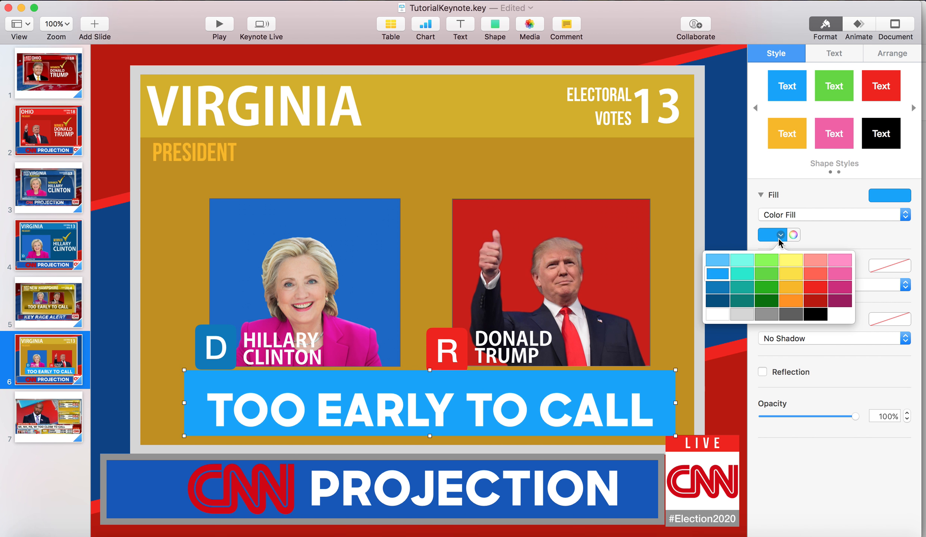
click(787, 290)
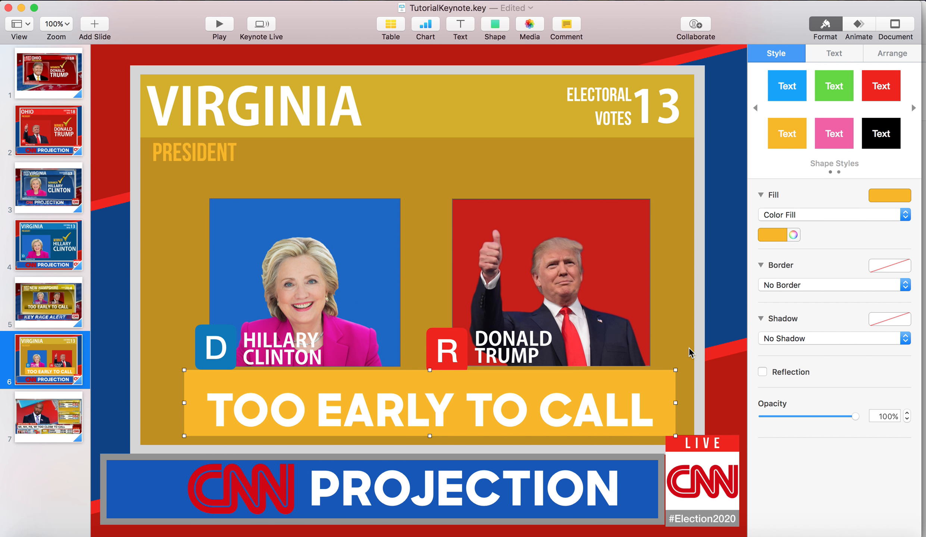
click(780, 218)
click(780, 225)
click(774, 247)
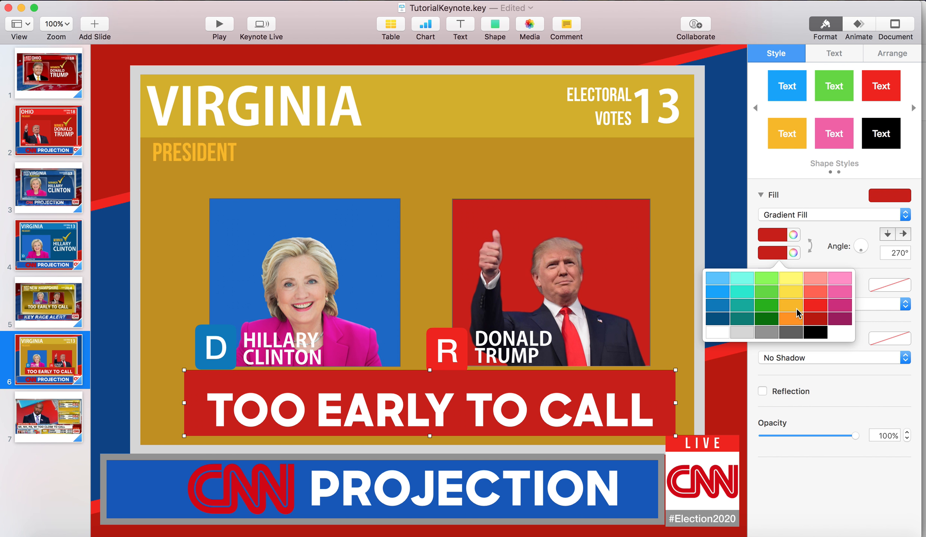
click(817, 332)
click(780, 250)
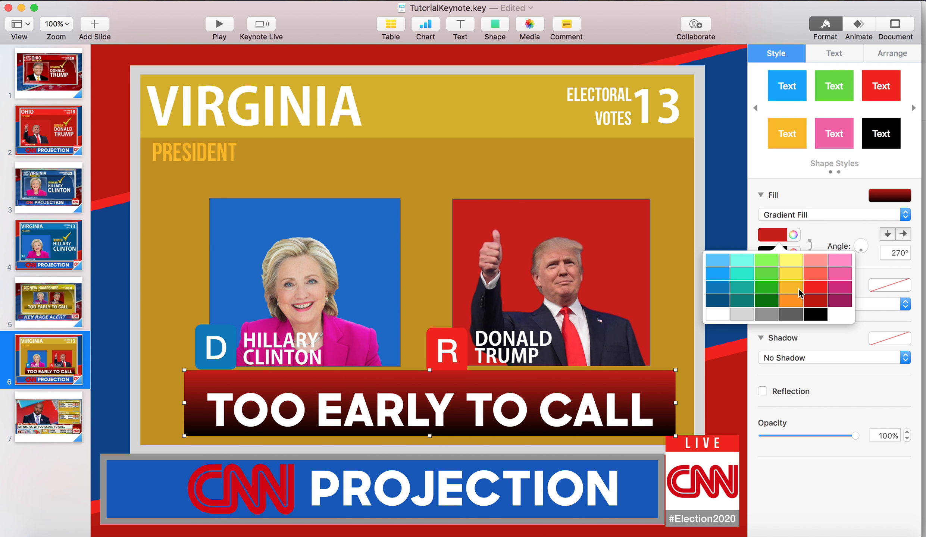
click(798, 291)
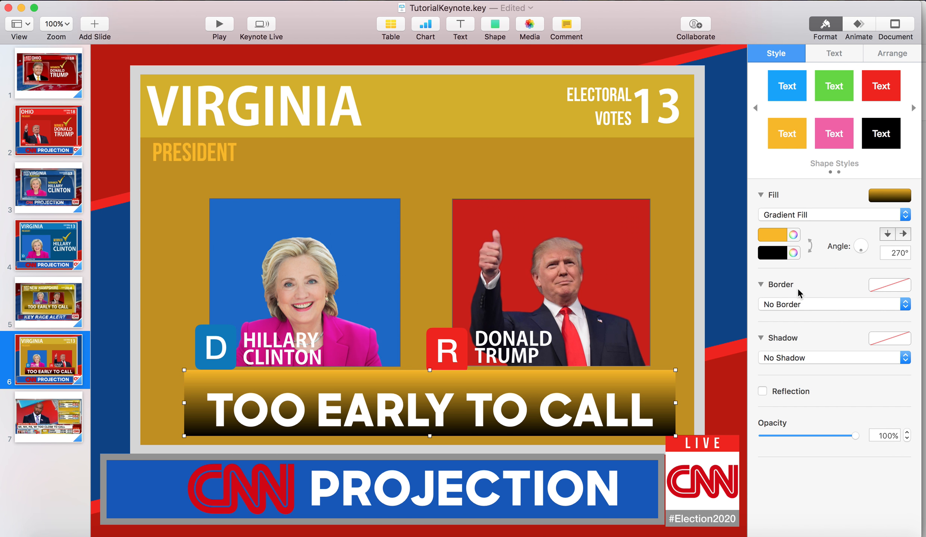
Compare the banner with the New Hampshire reference slide and change its gradient's lower colour to dark gray
click(64, 305)
click(54, 363)
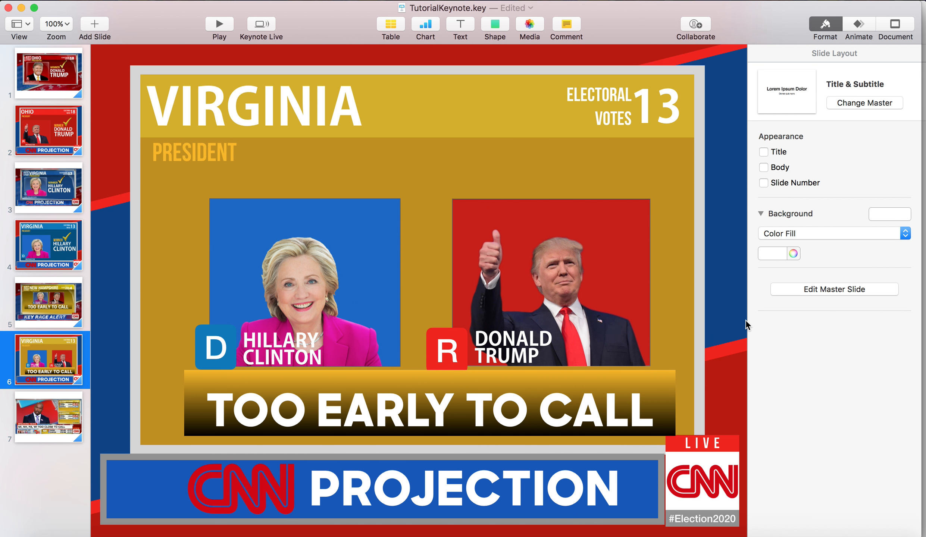
click(674, 377)
click(778, 254)
click(779, 337)
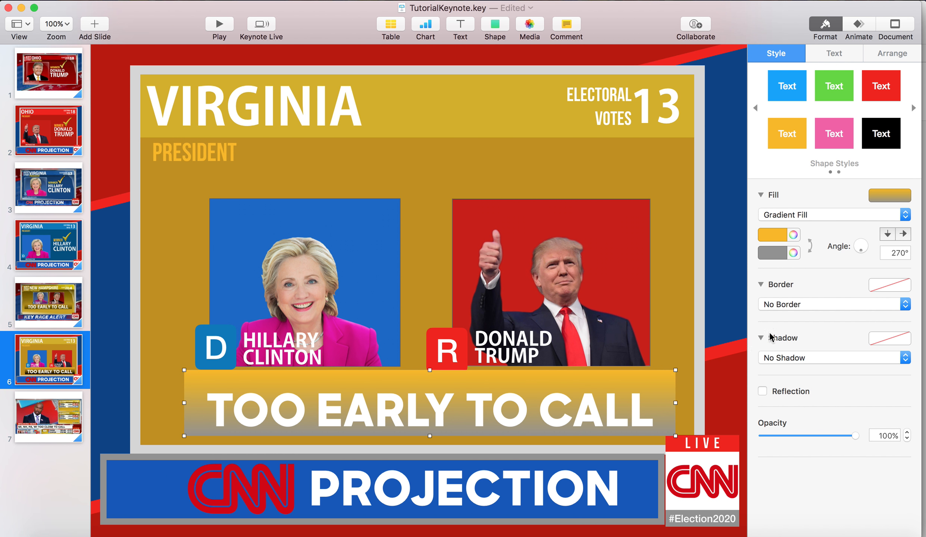
click(778, 253)
click(790, 334)
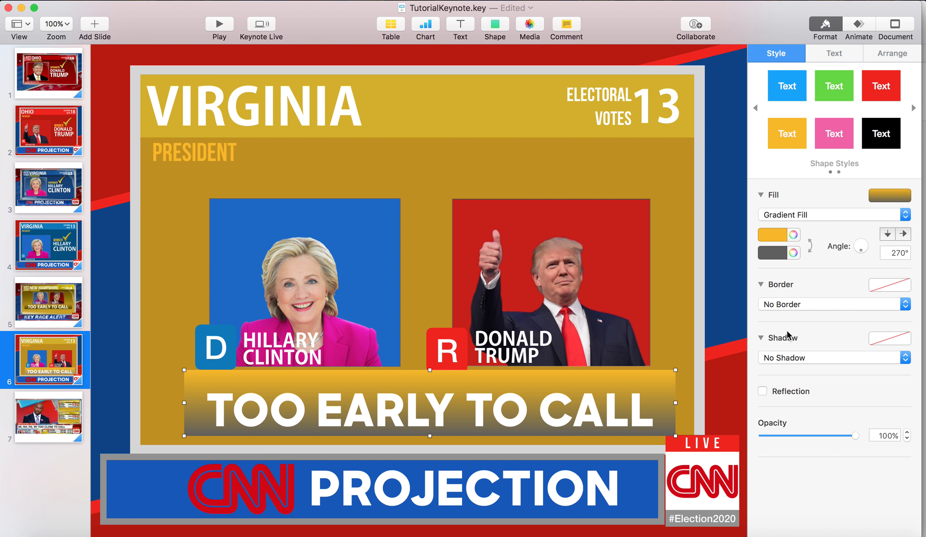
click(693, 316)
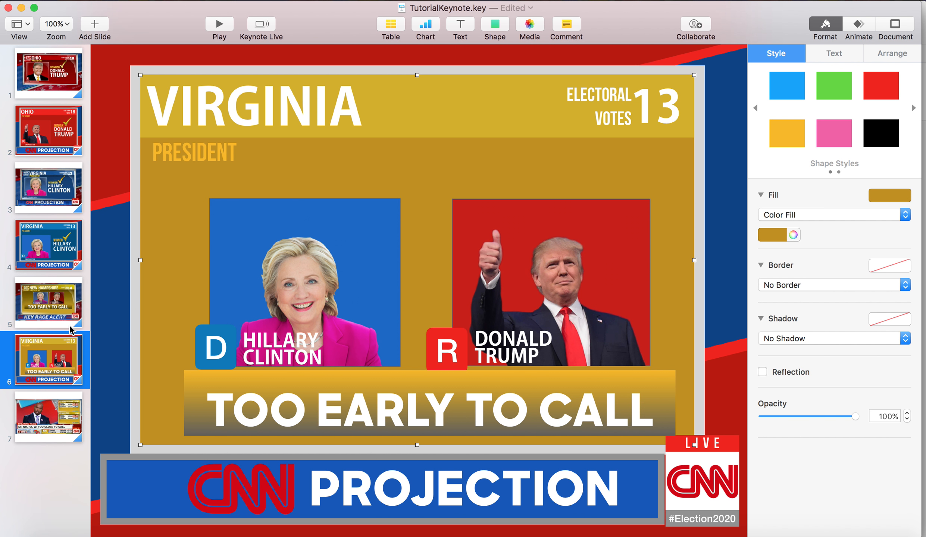
Place a copy of the gold TOO EARLY TO CALL slide after the BREAKING NEWS reference slide
click(41, 427)
click(57, 362)
click(59, 433)
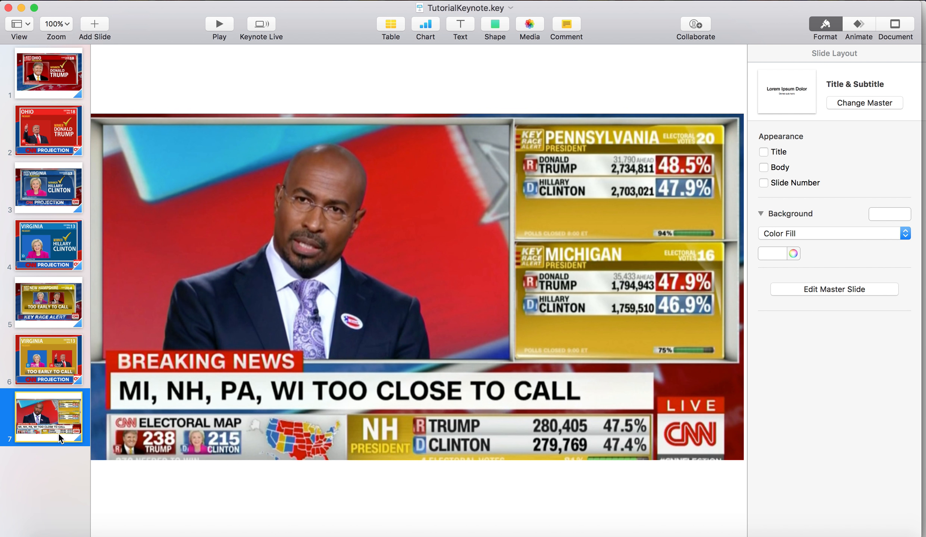
key(super+v)
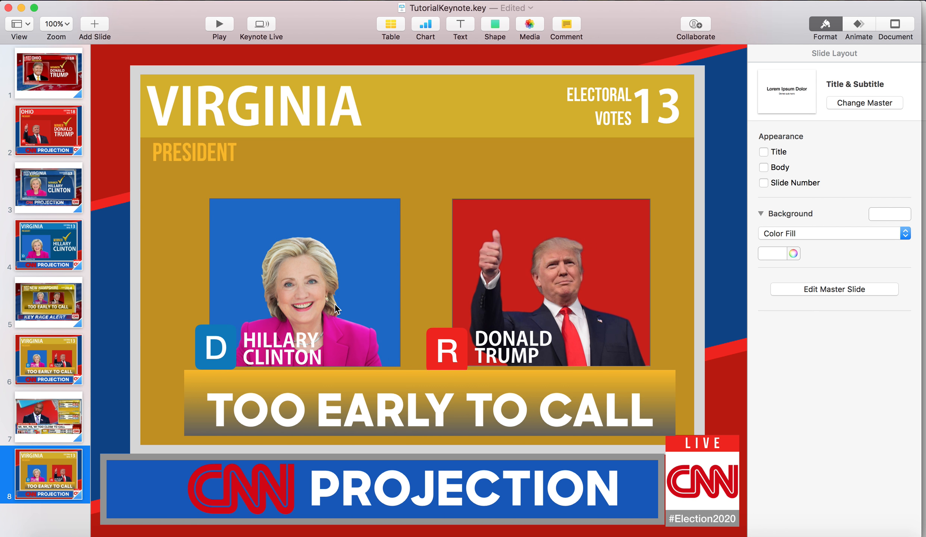
Delete the Clinton portrait, D badge, HILLARY CLINTON text and TOO EARLY TO CALL banner from the copied slide
click(334, 303)
key(Delete)
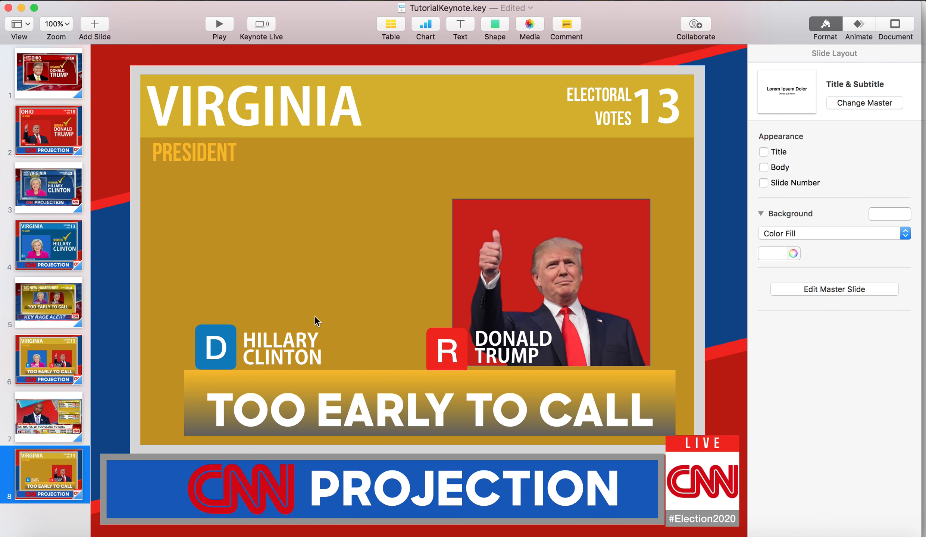
click(297, 357)
key(Delete)
click(284, 349)
shift+click(284, 349)
click(285, 332)
shift+click(286, 355)
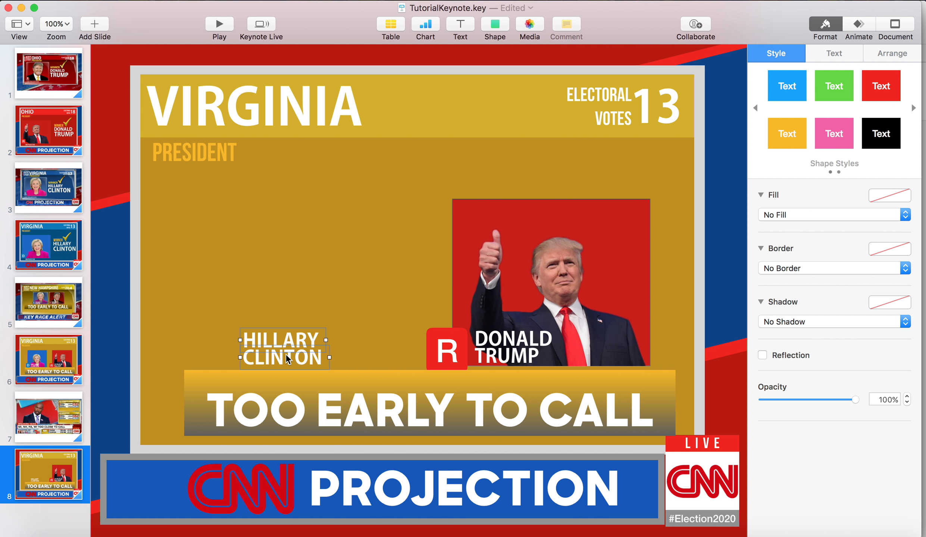
key(Delete)
click(286, 384)
key(Delete)
Delete the Trump portrait, its red background, the R badge and the DONALD TRUMP text from the copied slide
click(550, 355)
shift+click(527, 347)
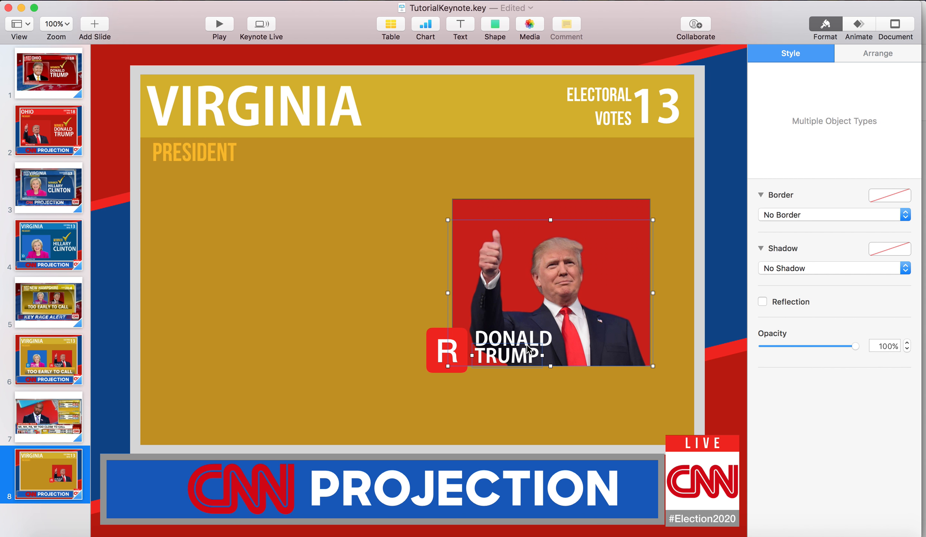
key(Delete)
click(463, 357)
key(Delete)
click(480, 343)
key(Delete)
click(912, 23)
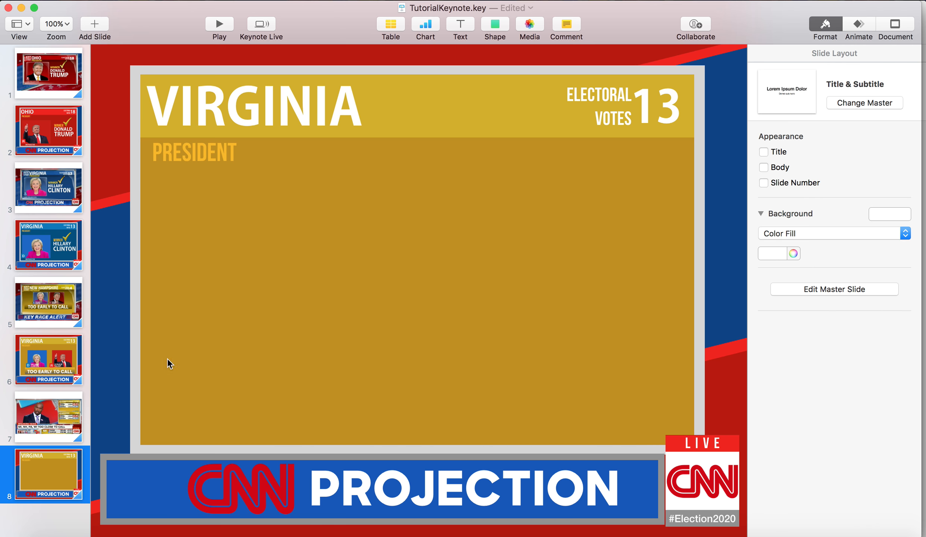
Check the BREAKING NEWS reference and change the copied slide's state title to PENNSYLVANIA
click(53, 432)
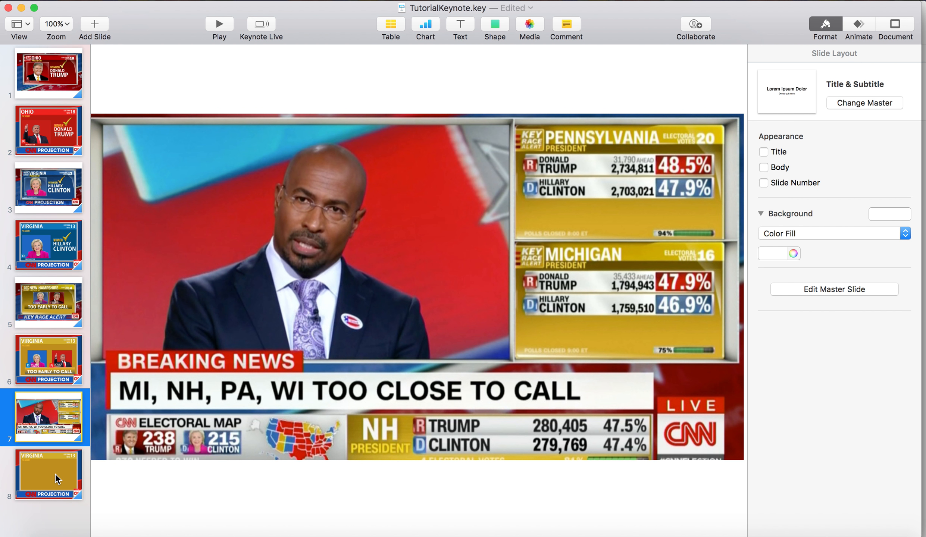
click(56, 479)
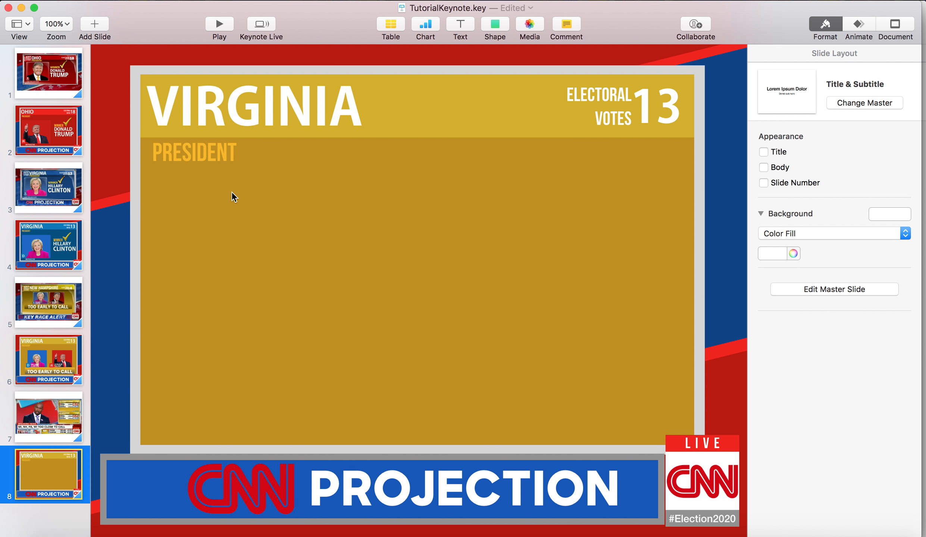
click(278, 115)
double_click(315, 117)
text(PENNS)
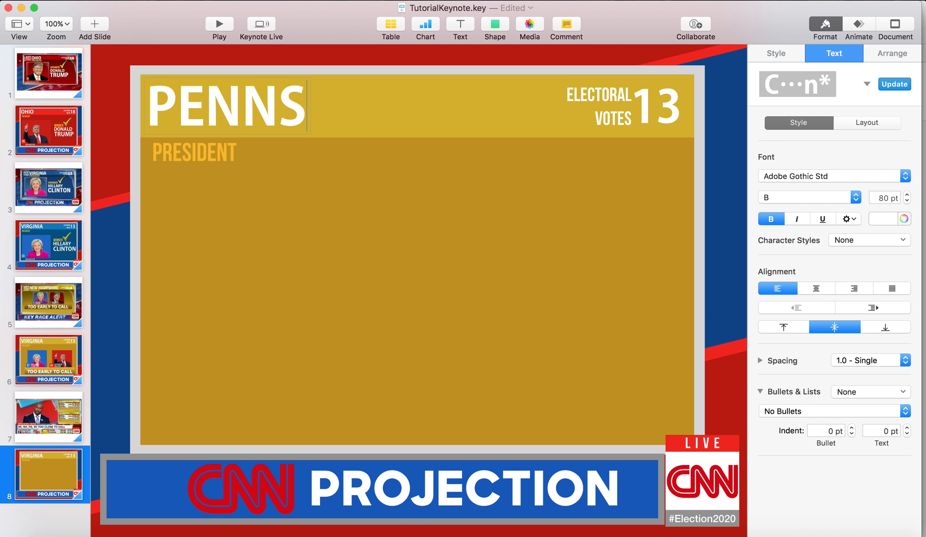
text(YLVANIA)
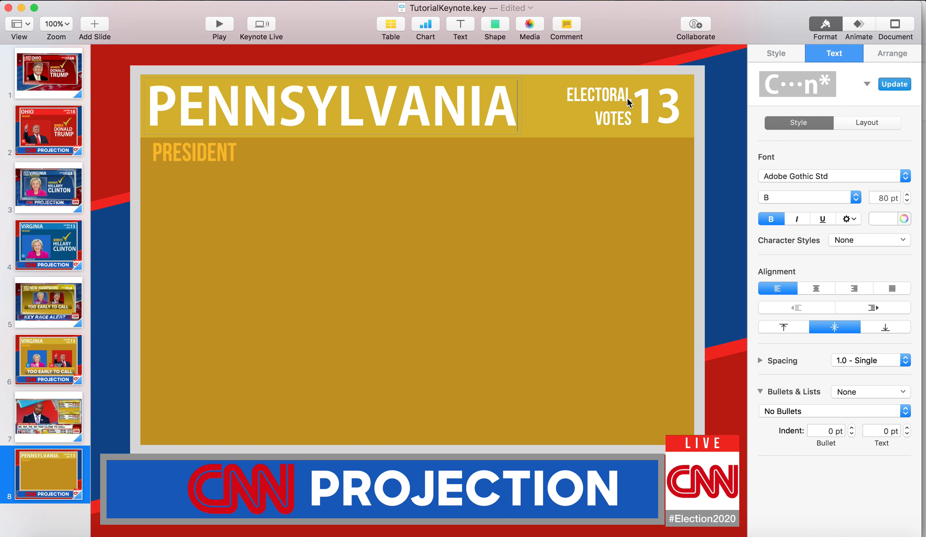
Change the electoral vote number to 20 and reposition it beside the ELECTORAL VOTES label
click(649, 108)
text(20)
click(653, 188)
drag(647, 120, 652, 115)
Consult the BREAKING NEWS reference, add a square to the Pennsylvania slide and stretch it into a wide bar below the PRESIDENT label
click(208, 158)
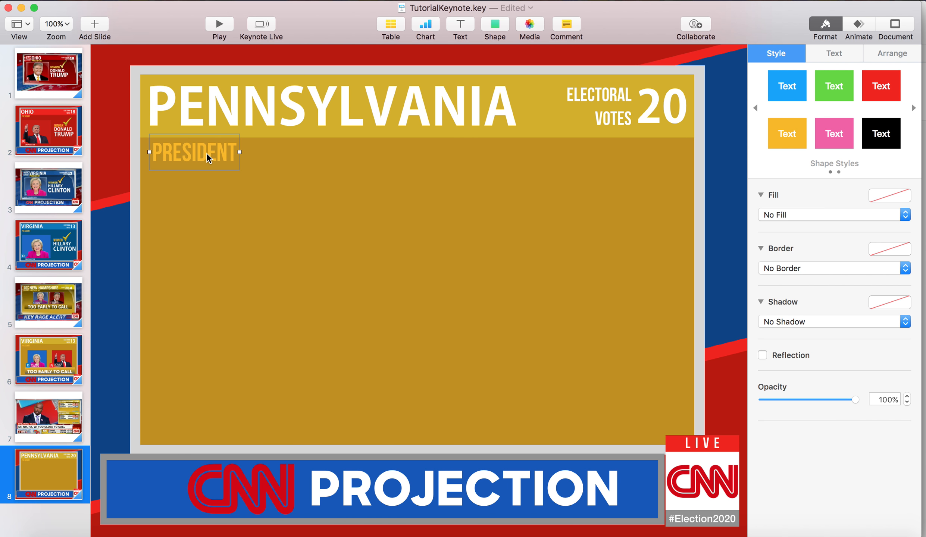
click(76, 401)
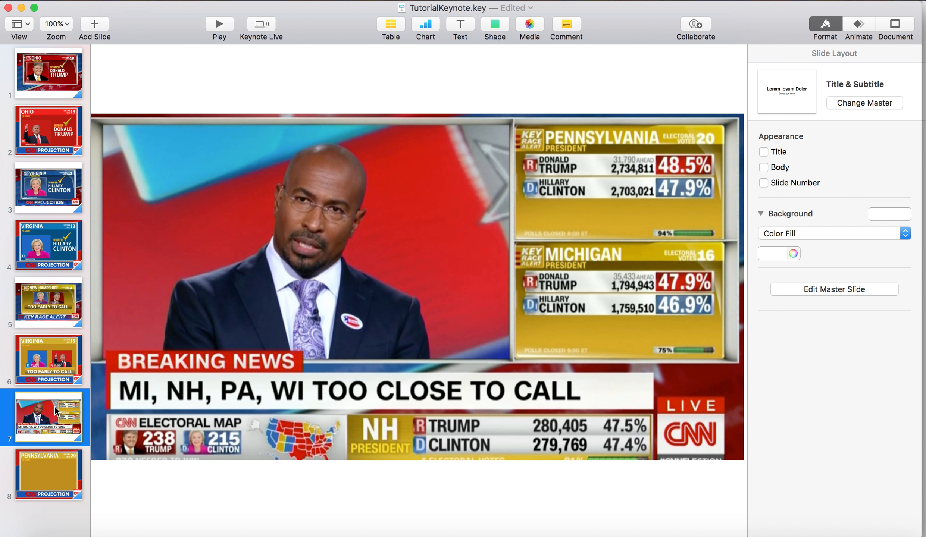
key(Down)
click(216, 143)
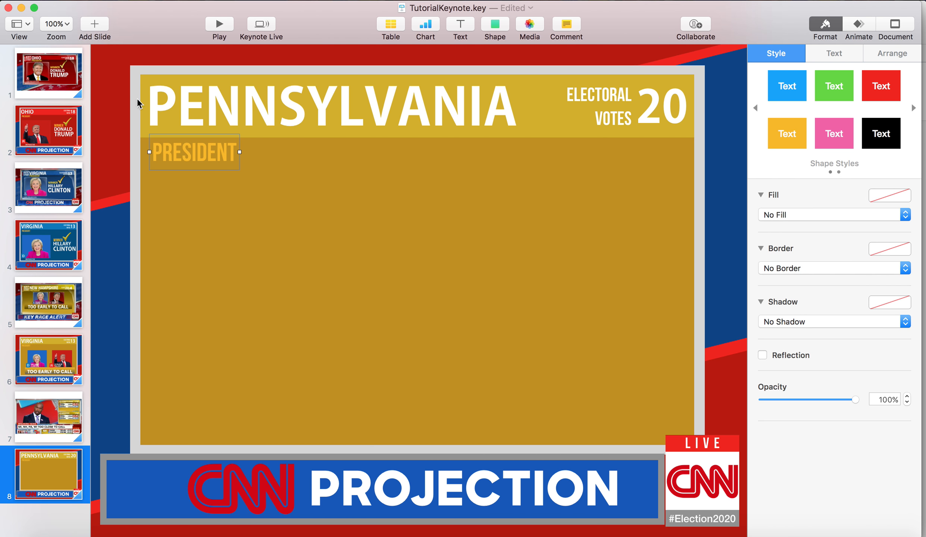
click(56, 407)
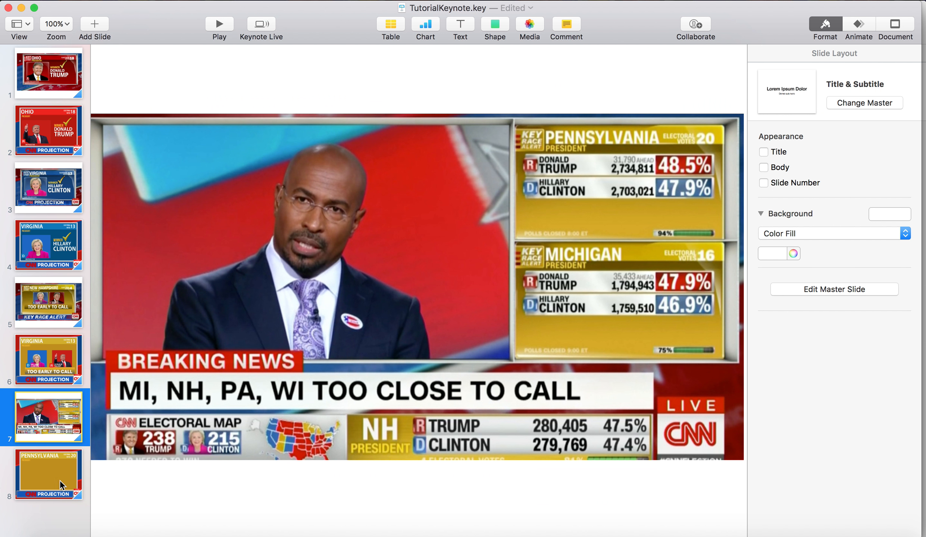
click(65, 464)
click(490, 20)
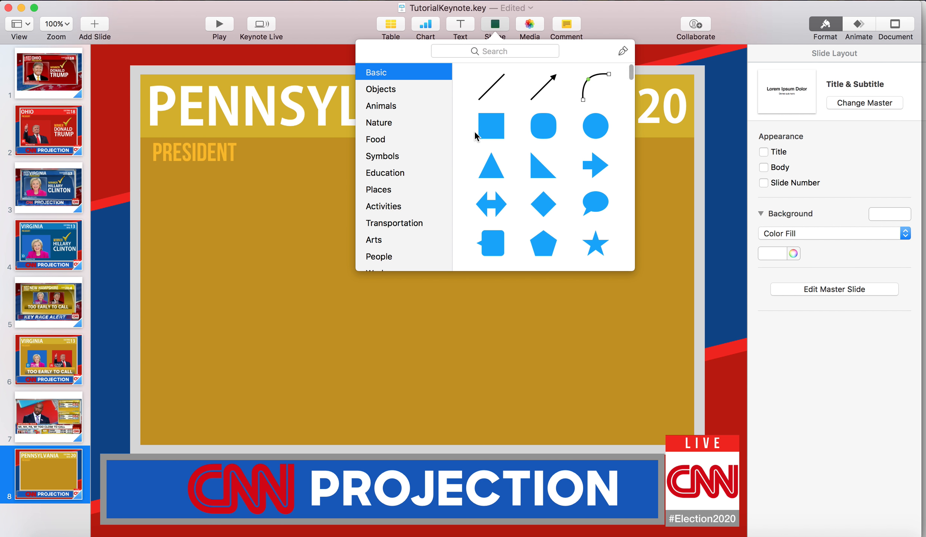
click(485, 128)
drag(408, 277, 560, 221)
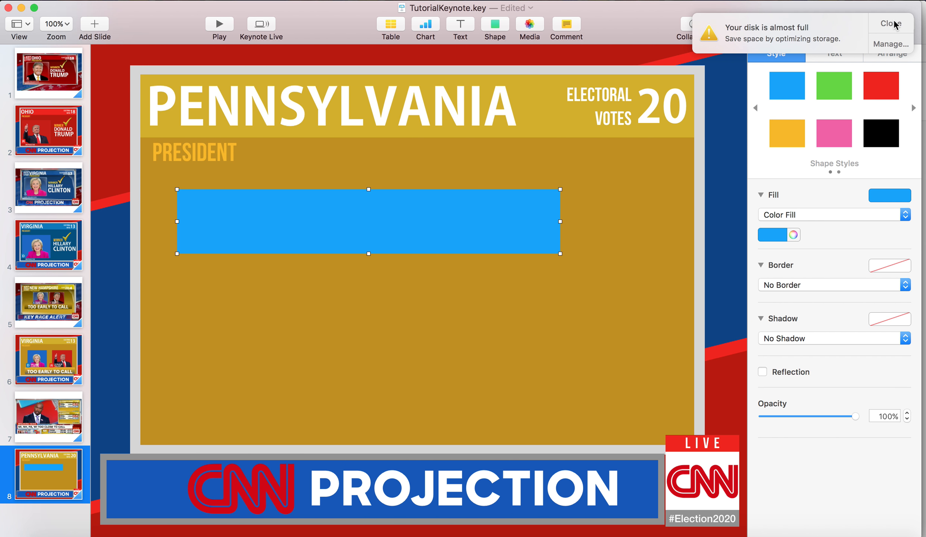